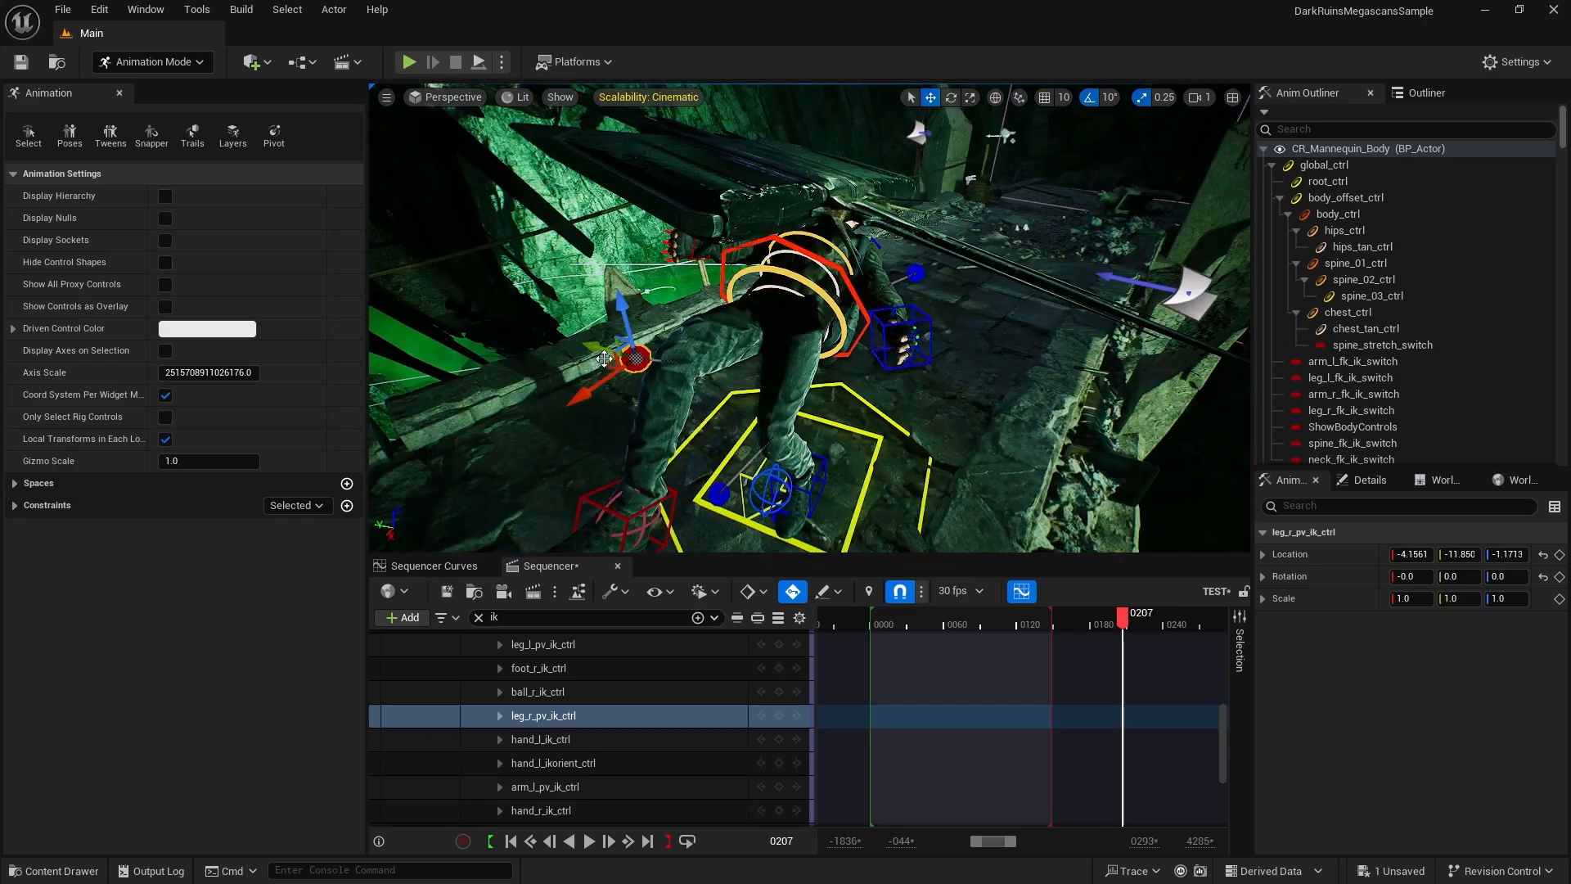
# Reposition the right knee's pole vector control, leg_r_pv_ik_ctrl, on the mannequin rig and clear the control selection.
pyautogui.moveTo(631, 356); pyautogui.dragTo(764, 309)
pyautogui.click(720, 449)
pyautogui.click(890, 405)
pyautogui.moveTo(1037, 473); pyautogui.dragTo(982, 327, button='right')
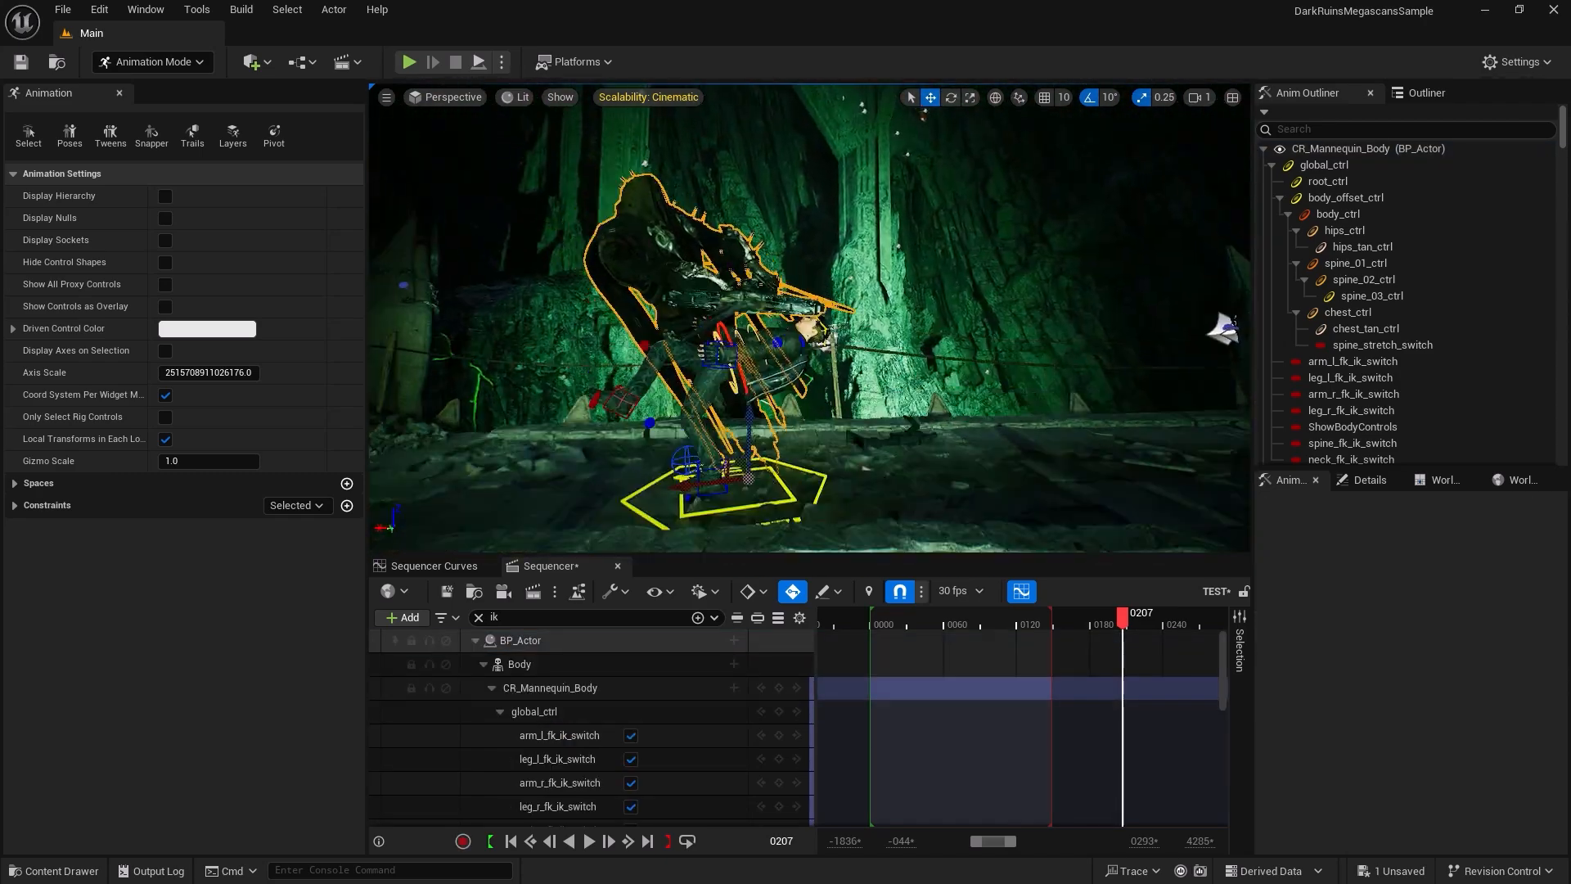
# Switch to Selection Mode and collapse the expanded actor tracks in Sequencer.
pyautogui.hotkey('shift', '1')
pyautogui.click(113, 618)
pyautogui.click(109, 641)
pyautogui.click(108, 664)
# Add a Cine Camera Actor to the level and frame the leaning character and the hooded figure through it.
pyautogui.click(250, 62)
pyautogui.moveTo(281, 252)
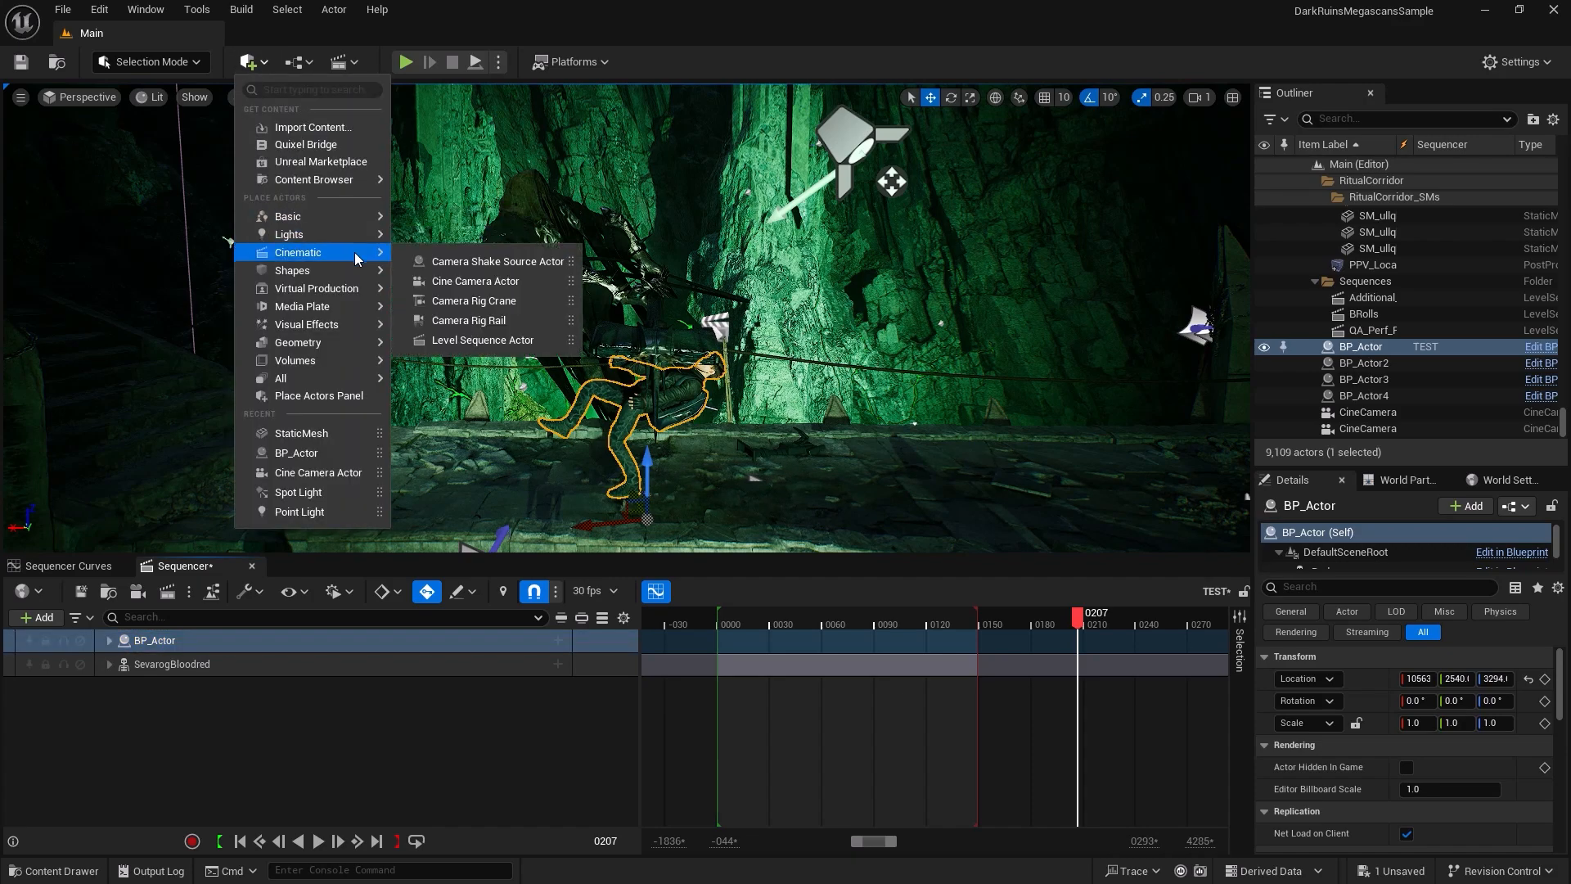
pyautogui.click(491, 278)
pyautogui.moveTo(627, 319); pyautogui.dragTo(676, 243, button='right')
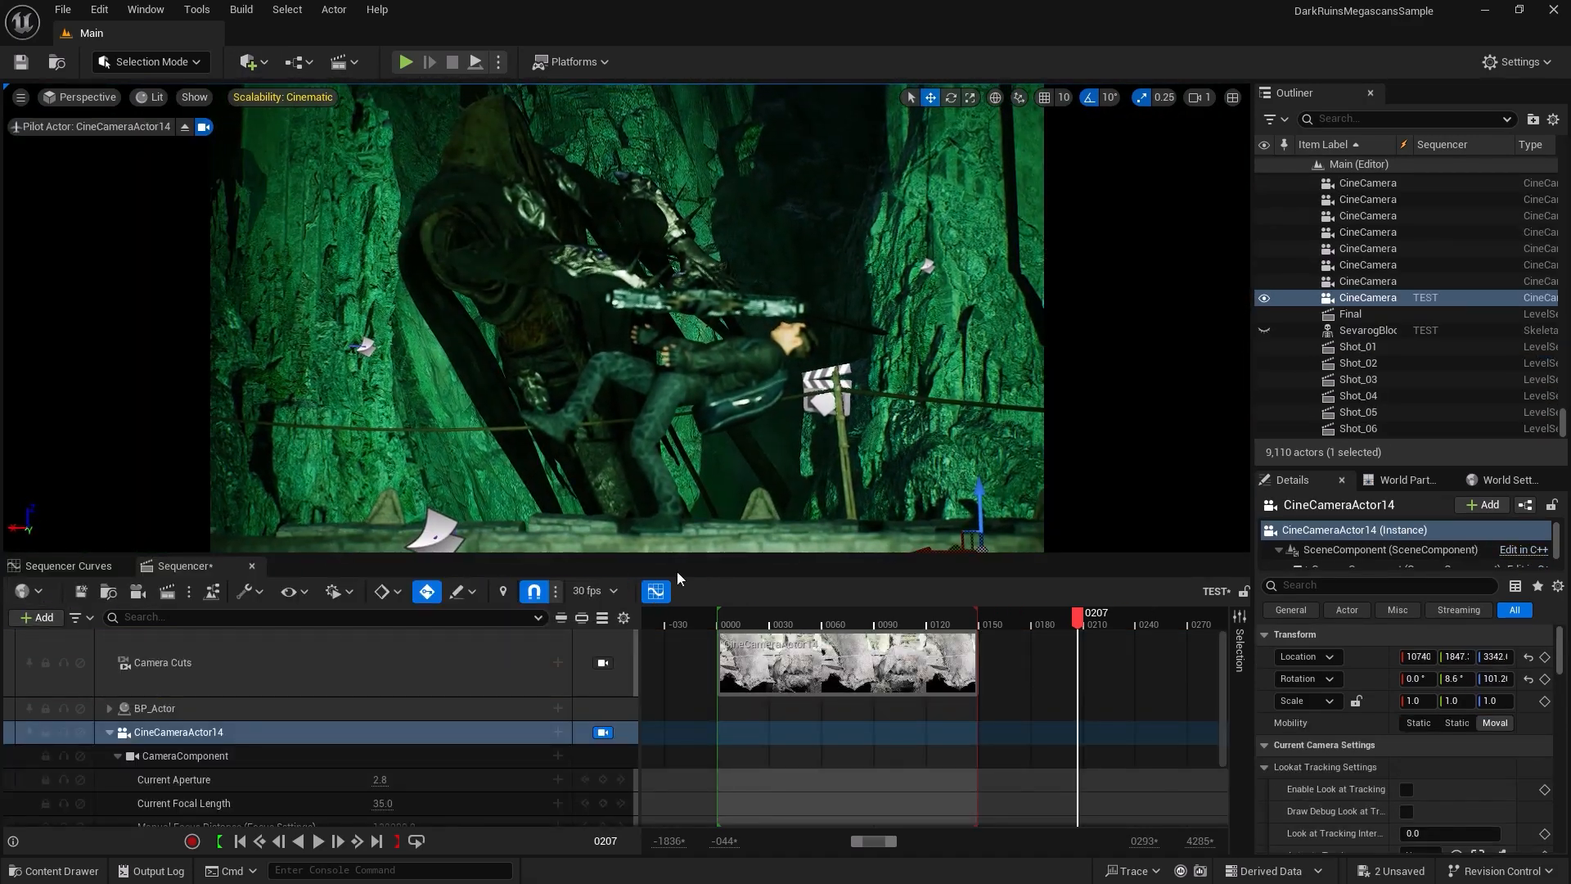
# Set the new camera's focal length to 33 and its focus method to Tracking with BP_Actor as the tracked actor.
pyautogui.moveTo(382, 803); pyautogui.dragTo(364, 803)
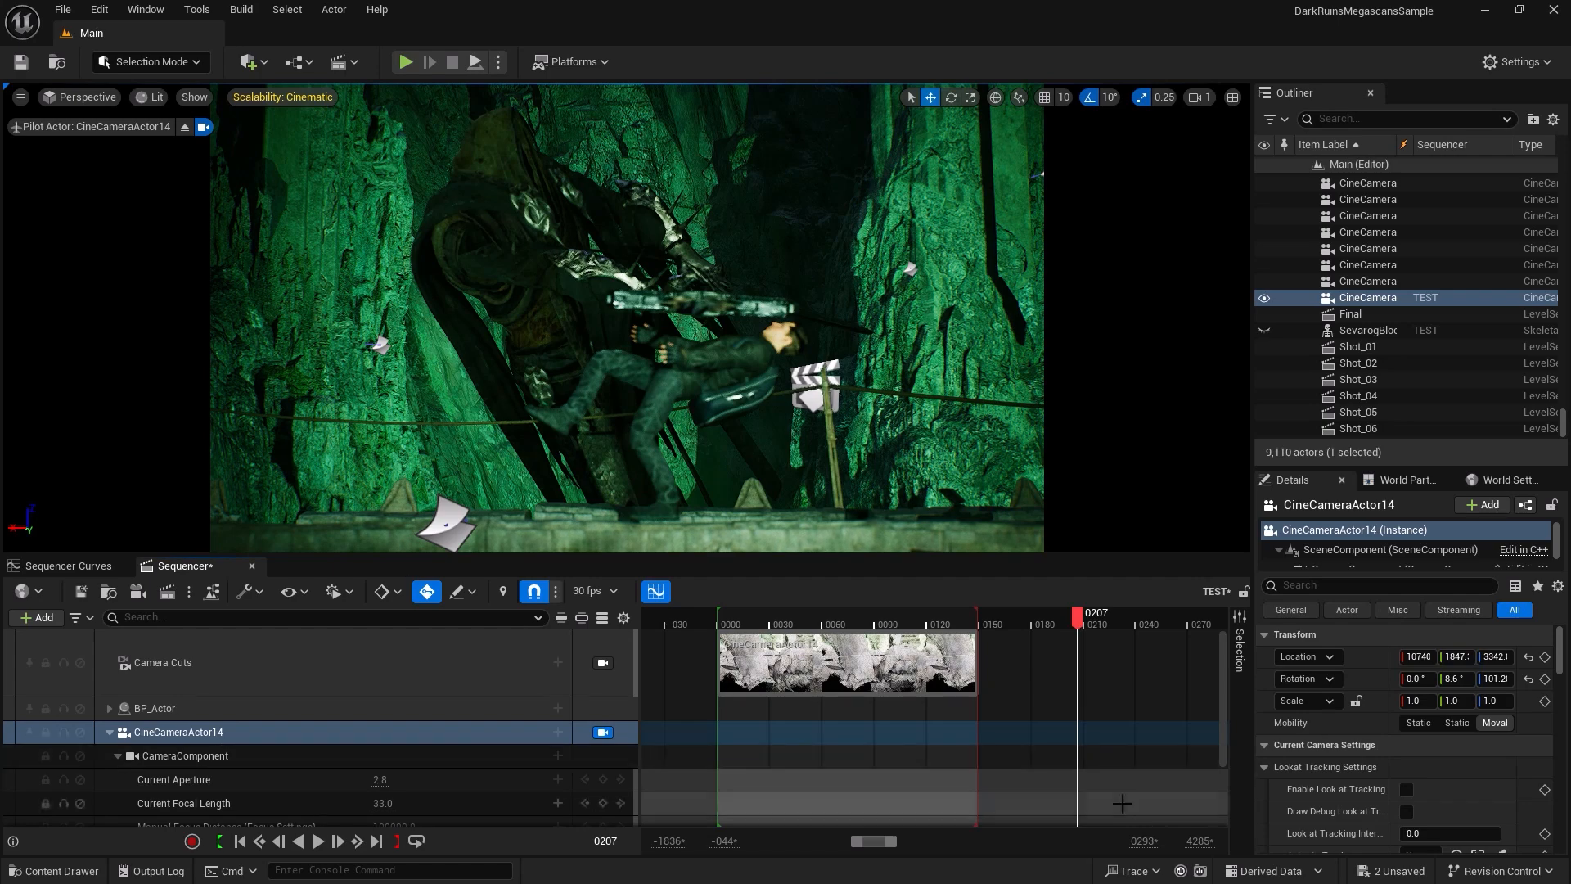
pyautogui.scroll(-10, 1278, 777)
pyautogui.click(1449, 748)
pyautogui.click(1427, 798)
pyautogui.click(1499, 793)
pyautogui.click(737, 362)
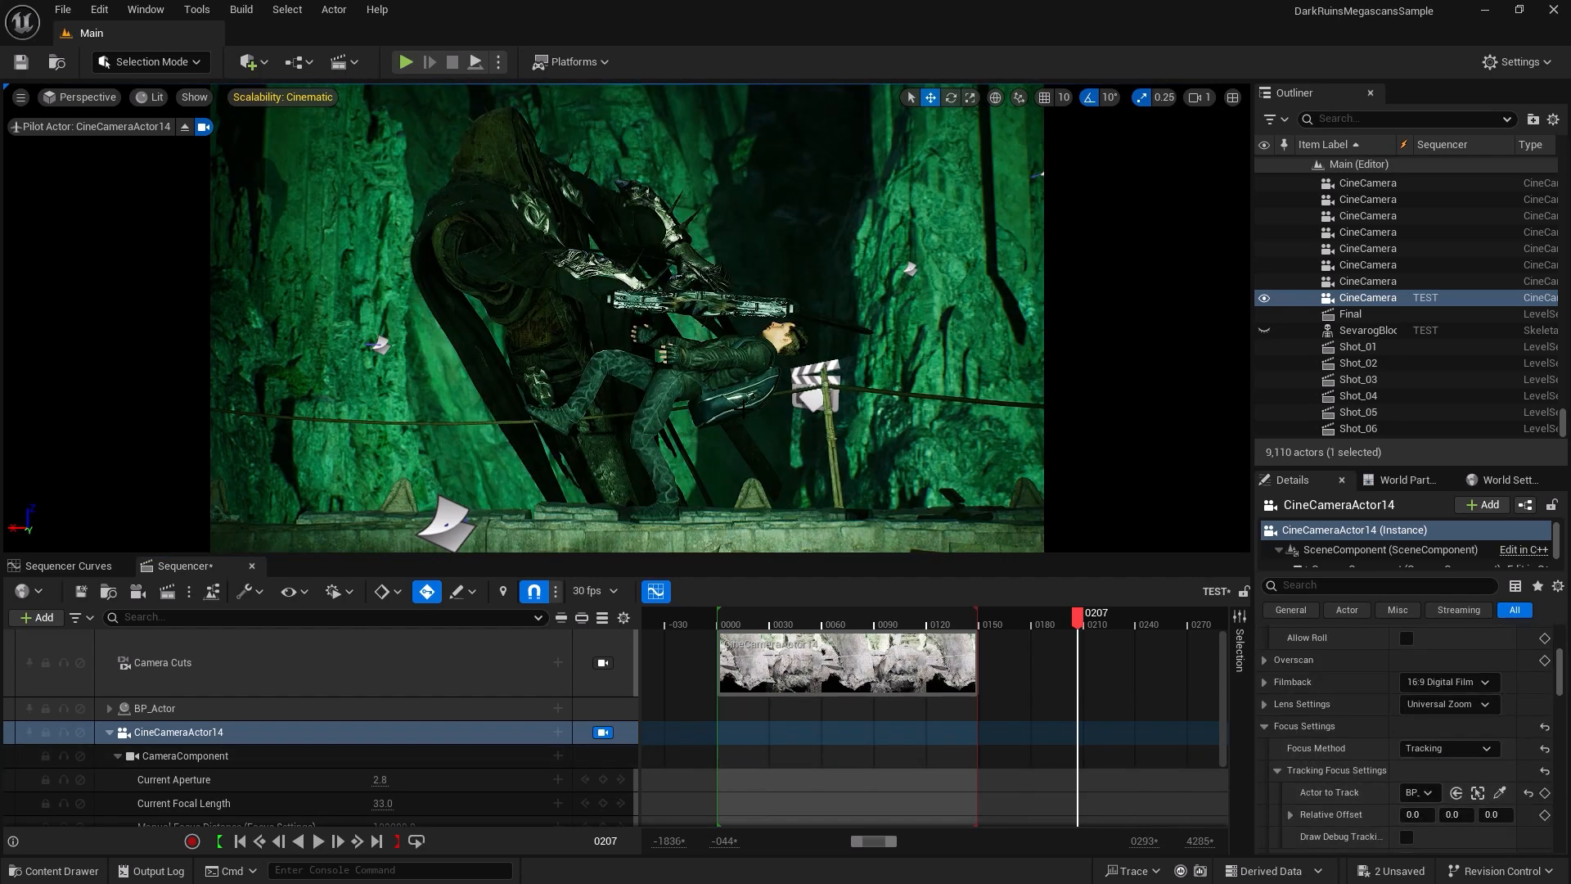
pyautogui.click(109, 732)
pyautogui.moveTo(933, 614); pyautogui.dragTo(769, 613)
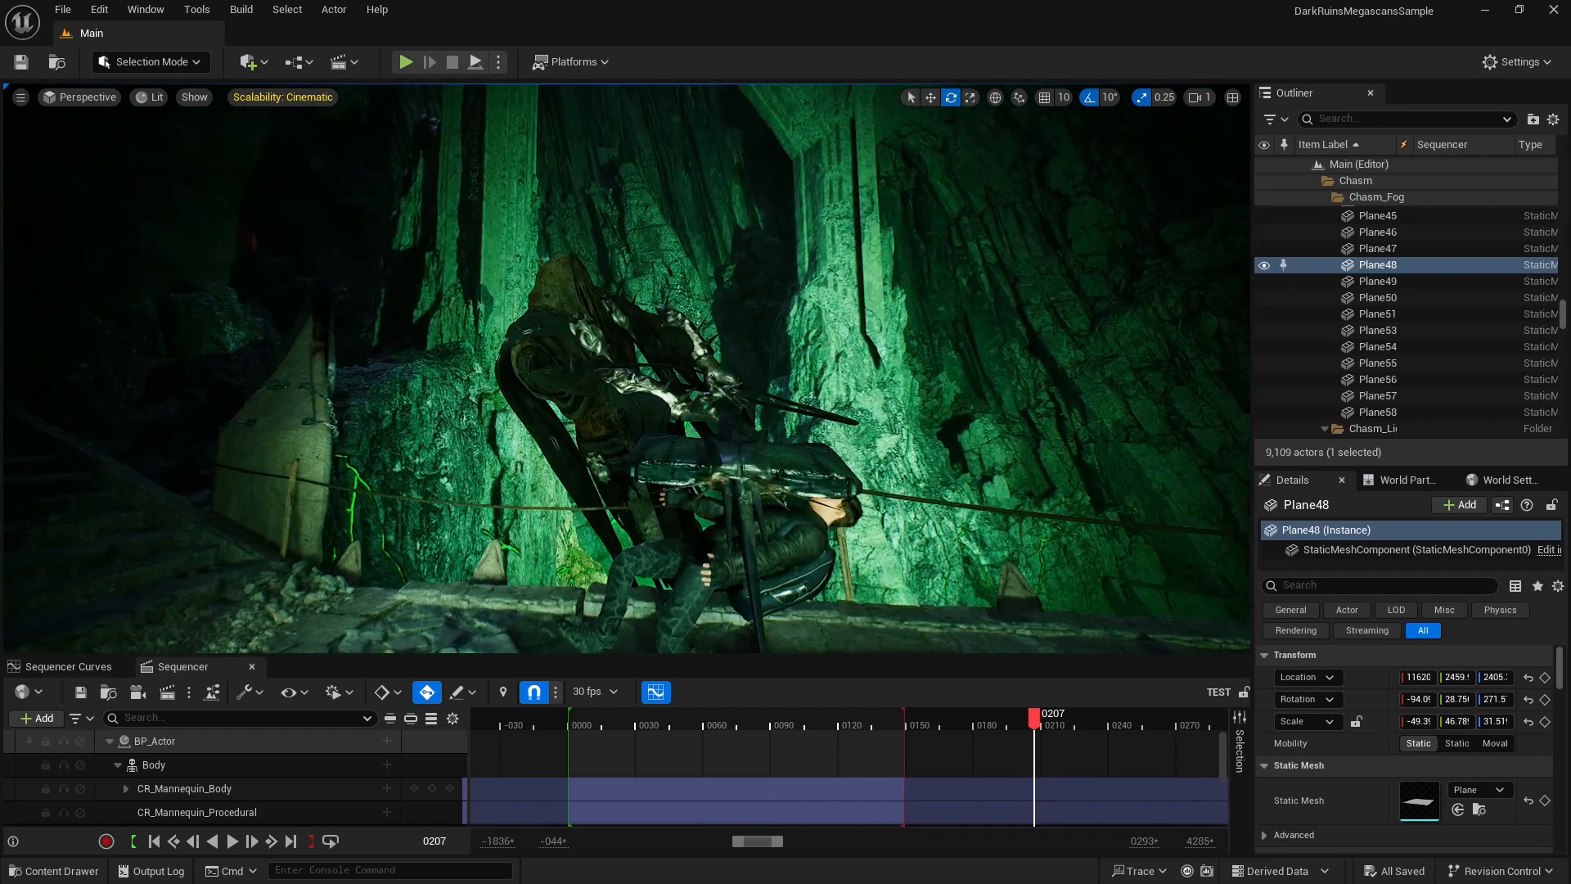
# Select BP_Actor in Sequencer, collapse its Body component, and view the track types that can be added to the actor.
pyautogui.click(154, 741)
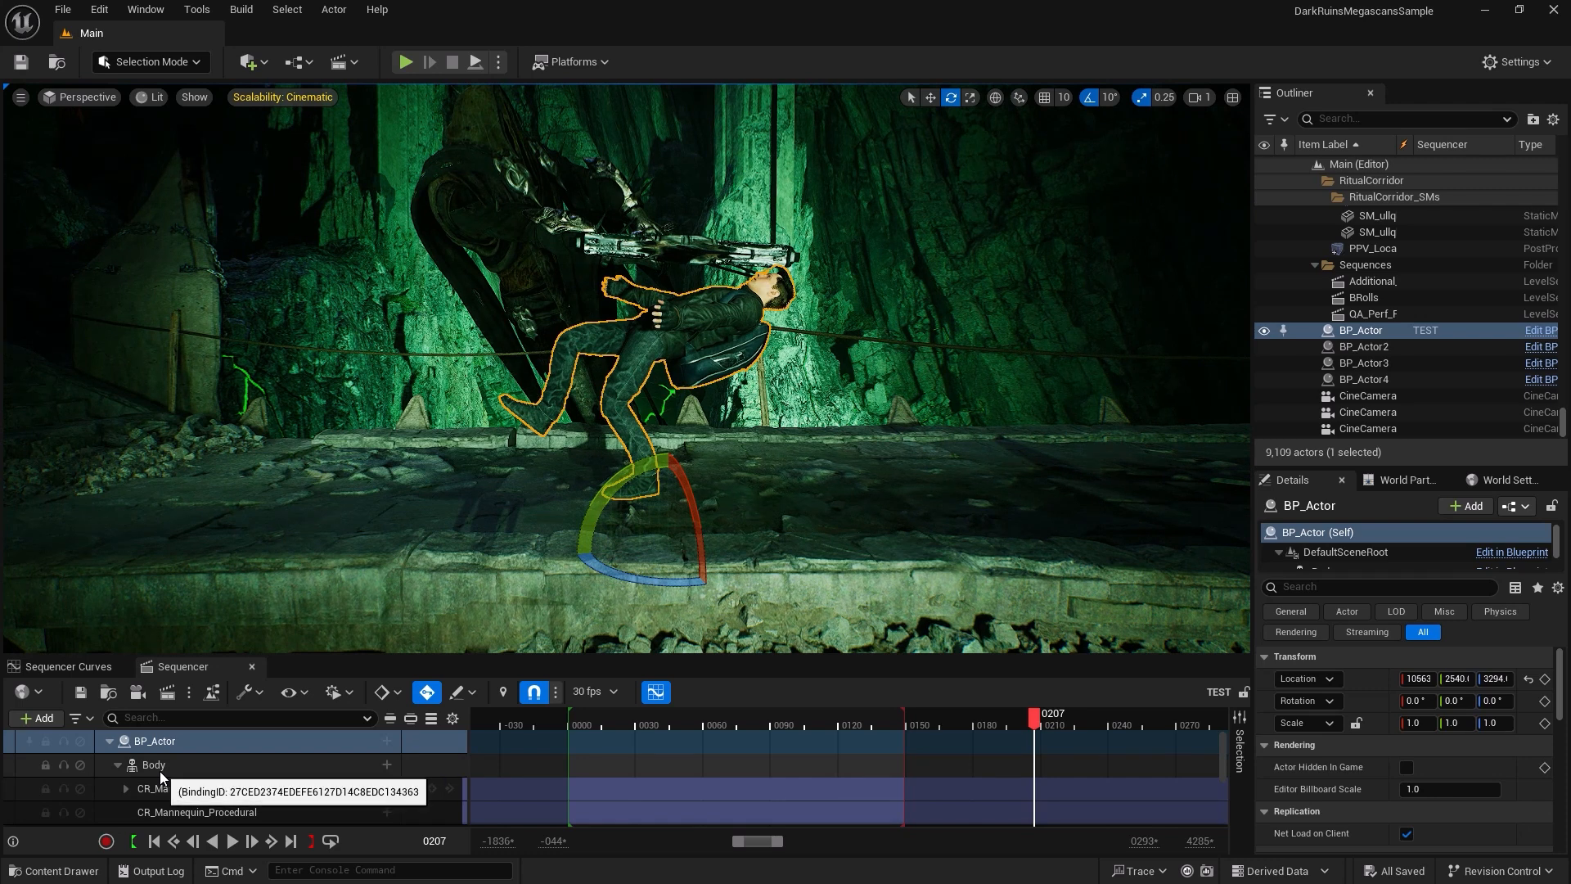
pyautogui.click(200, 743)
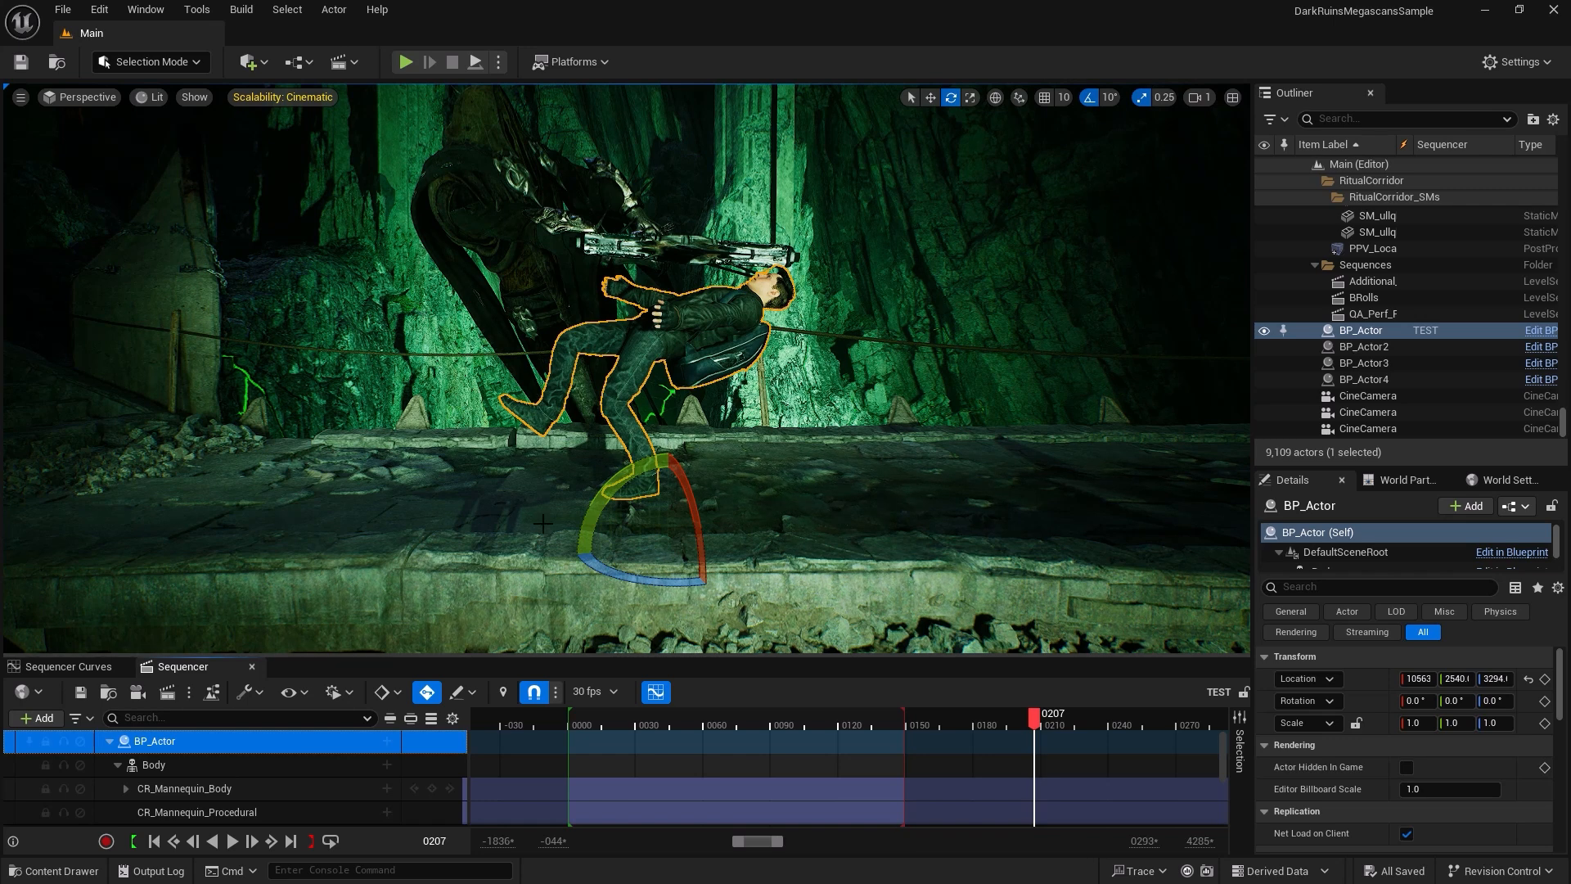
pyautogui.click(116, 764)
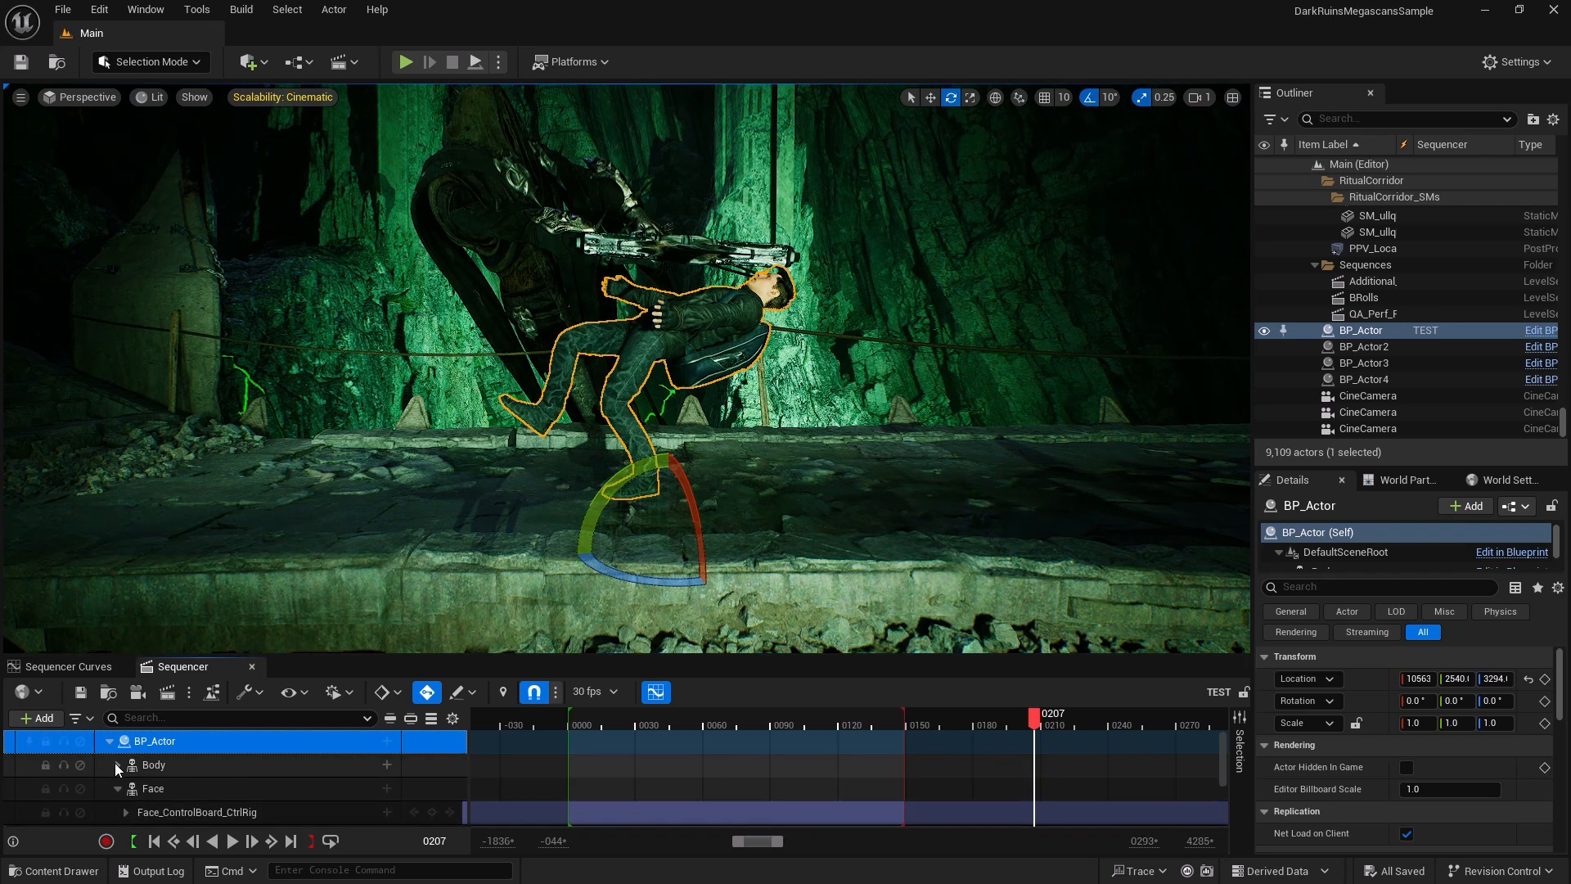
pyautogui.click(386, 741)
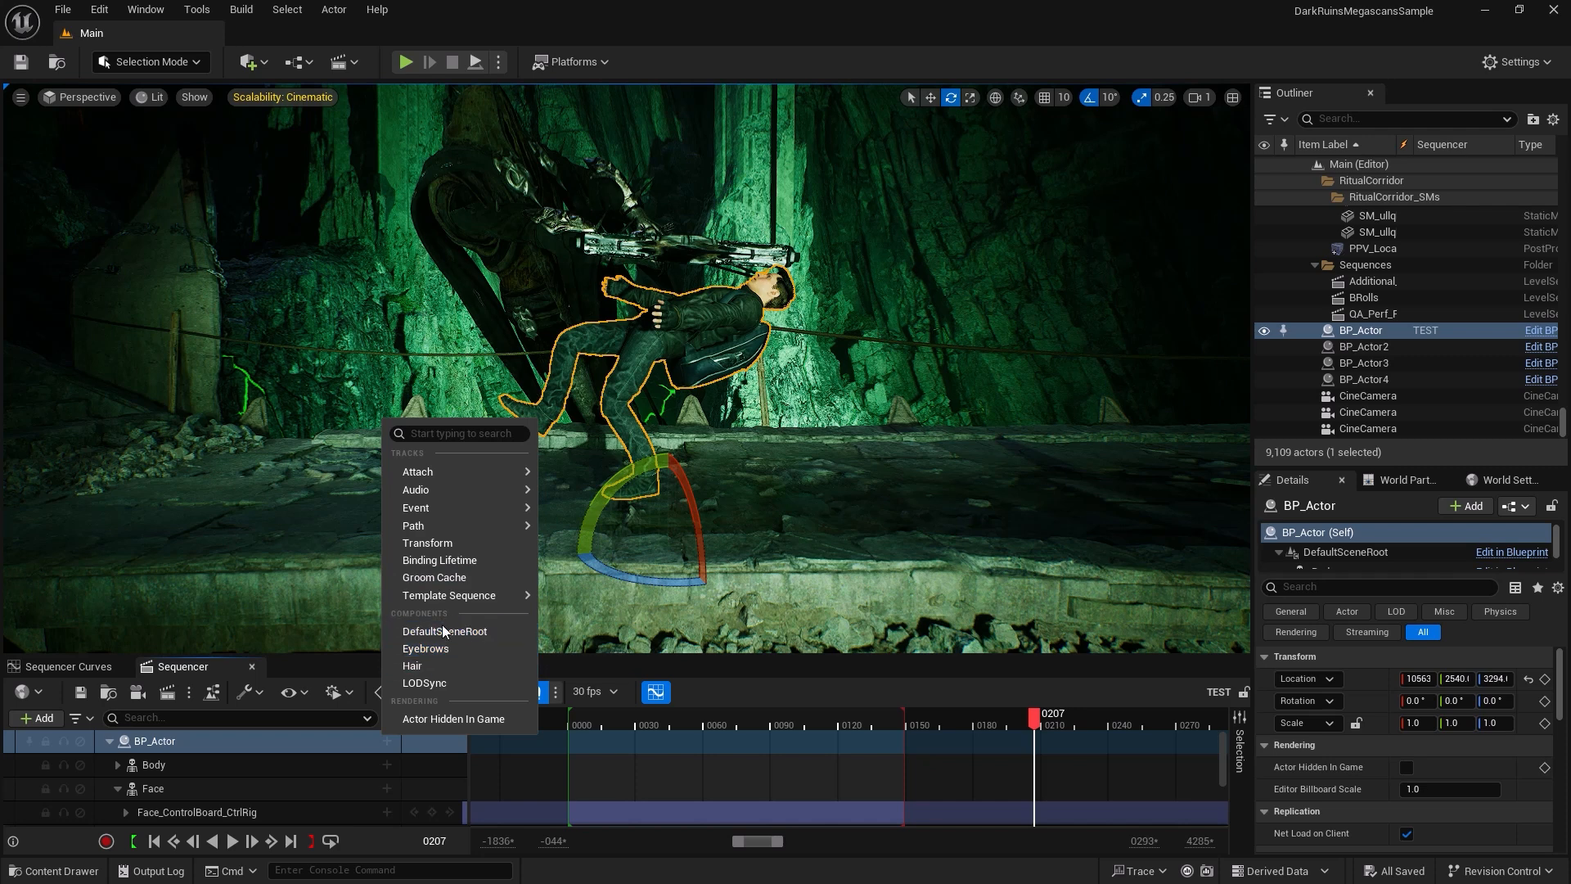
# Select the Body component and examine which tracks and Control Rig assets can be added to it.
pyautogui.click(178, 766)
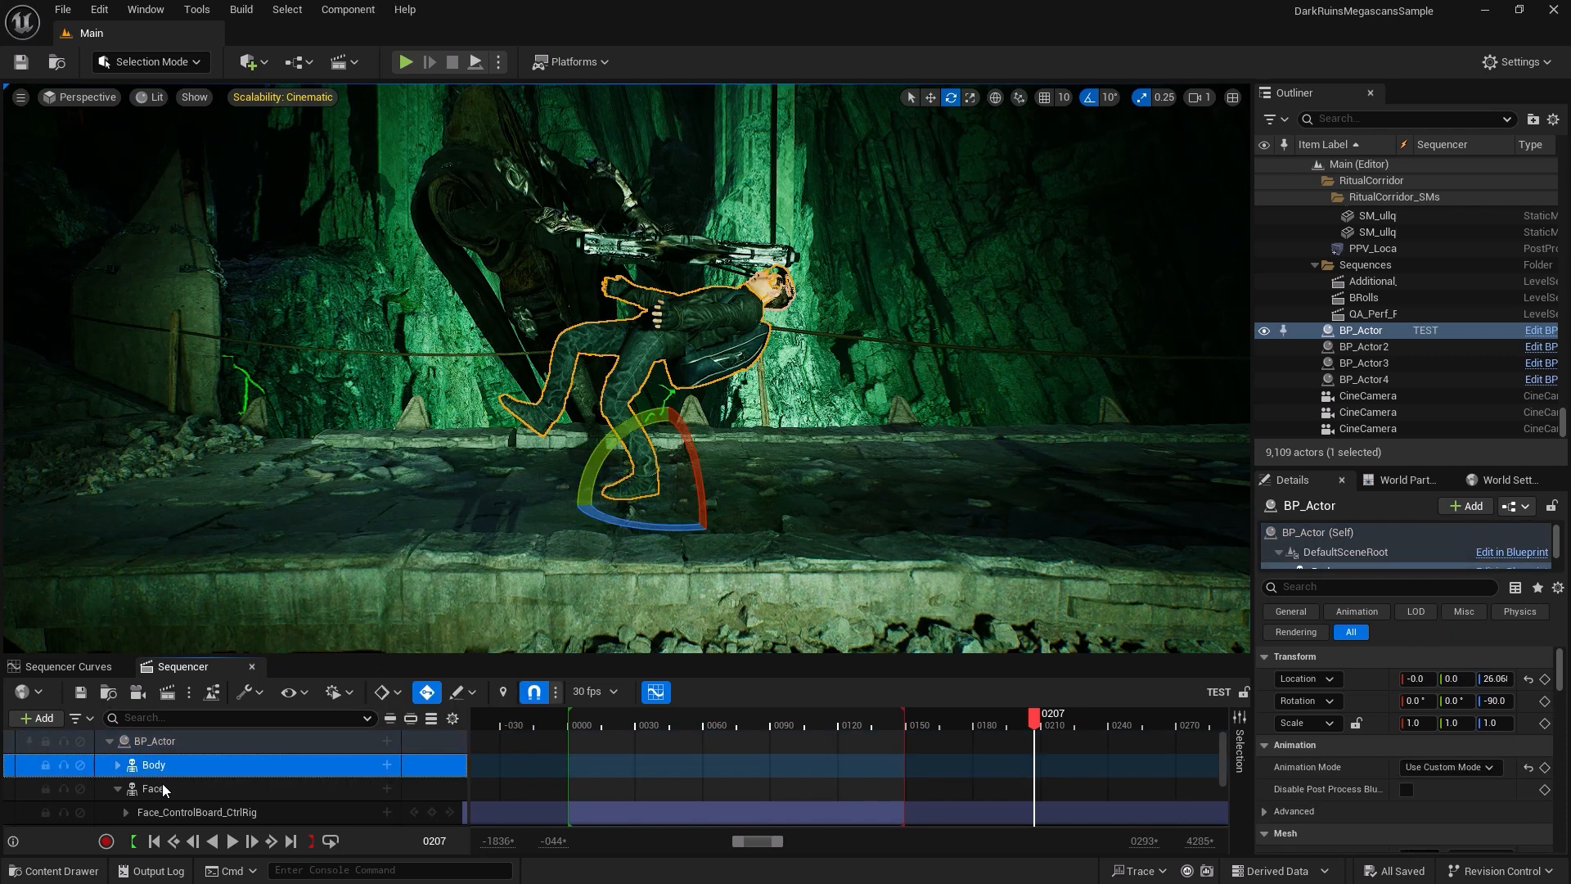
pyautogui.click(117, 765)
pyautogui.click(386, 764)
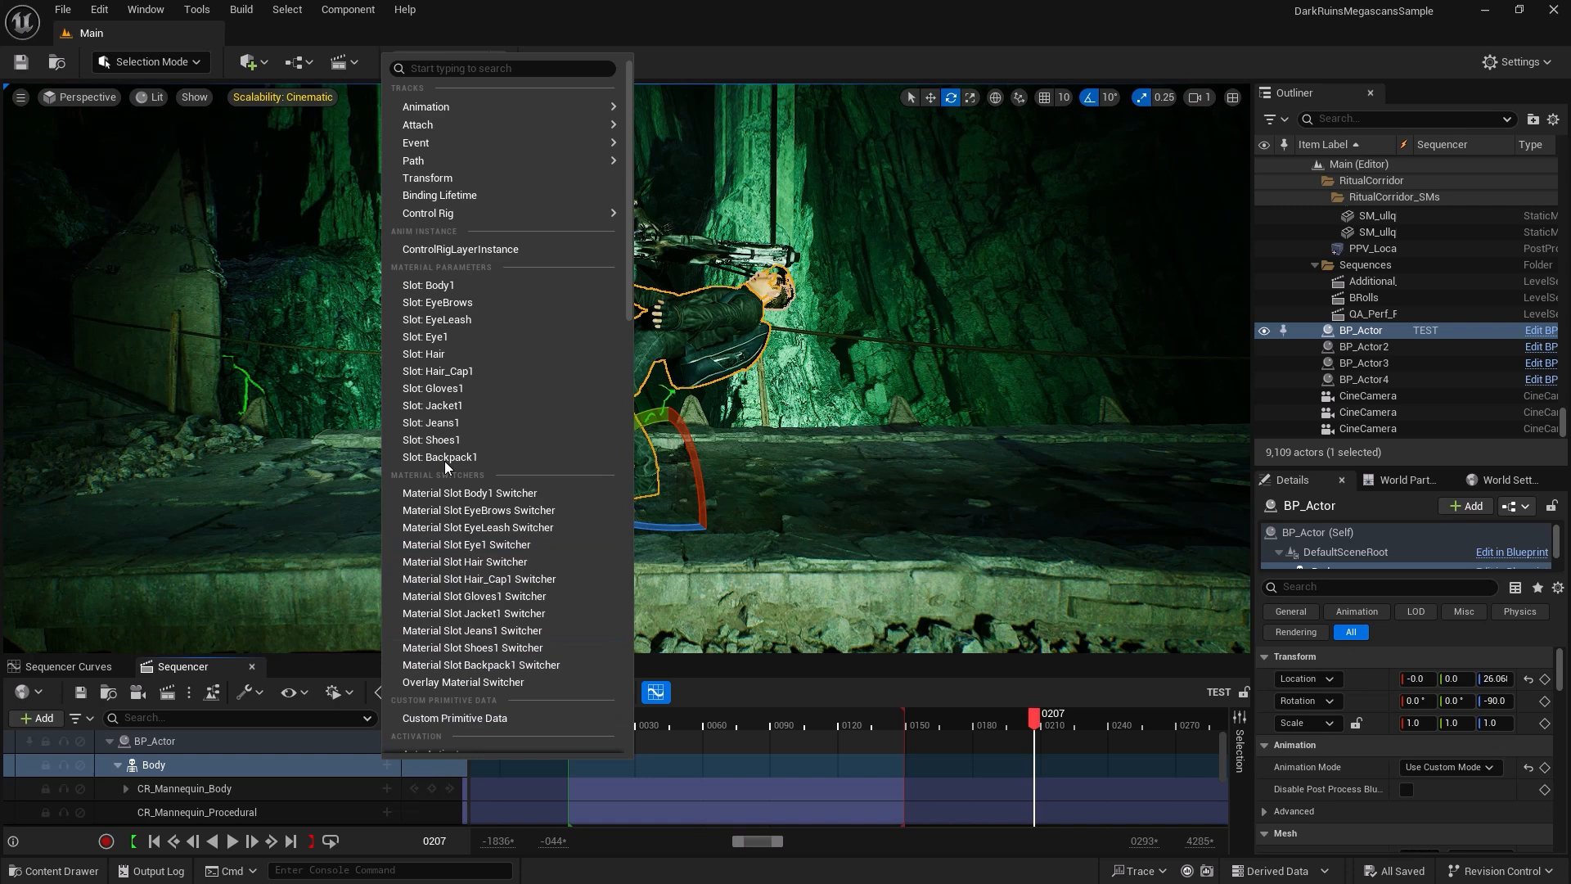
pyautogui.click(370, 762)
pyautogui.click(388, 763)
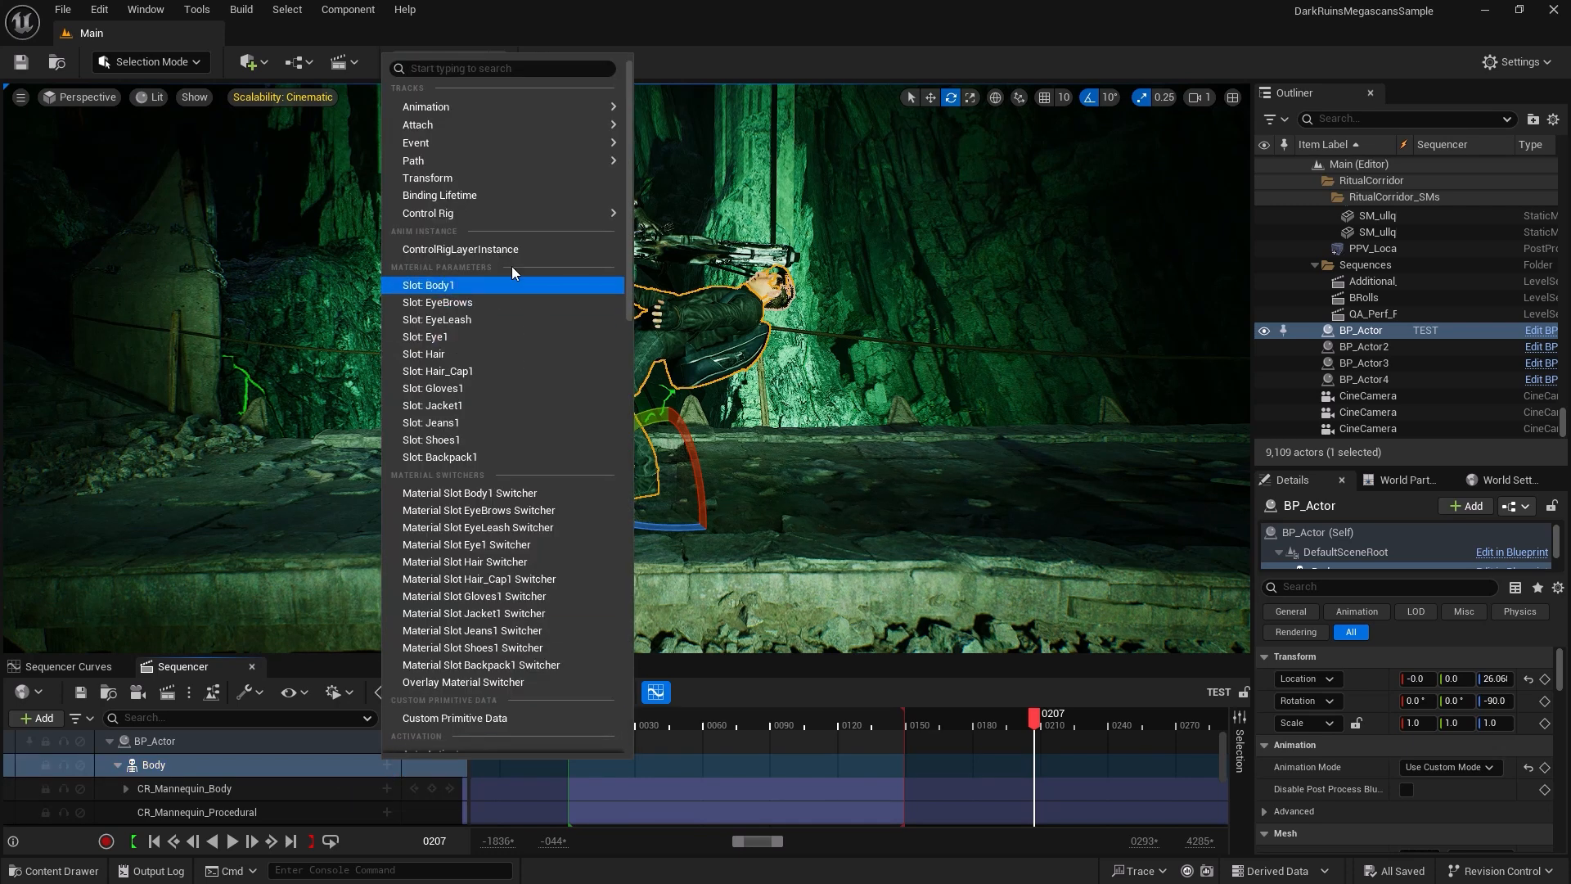
pyautogui.moveTo(510, 214)
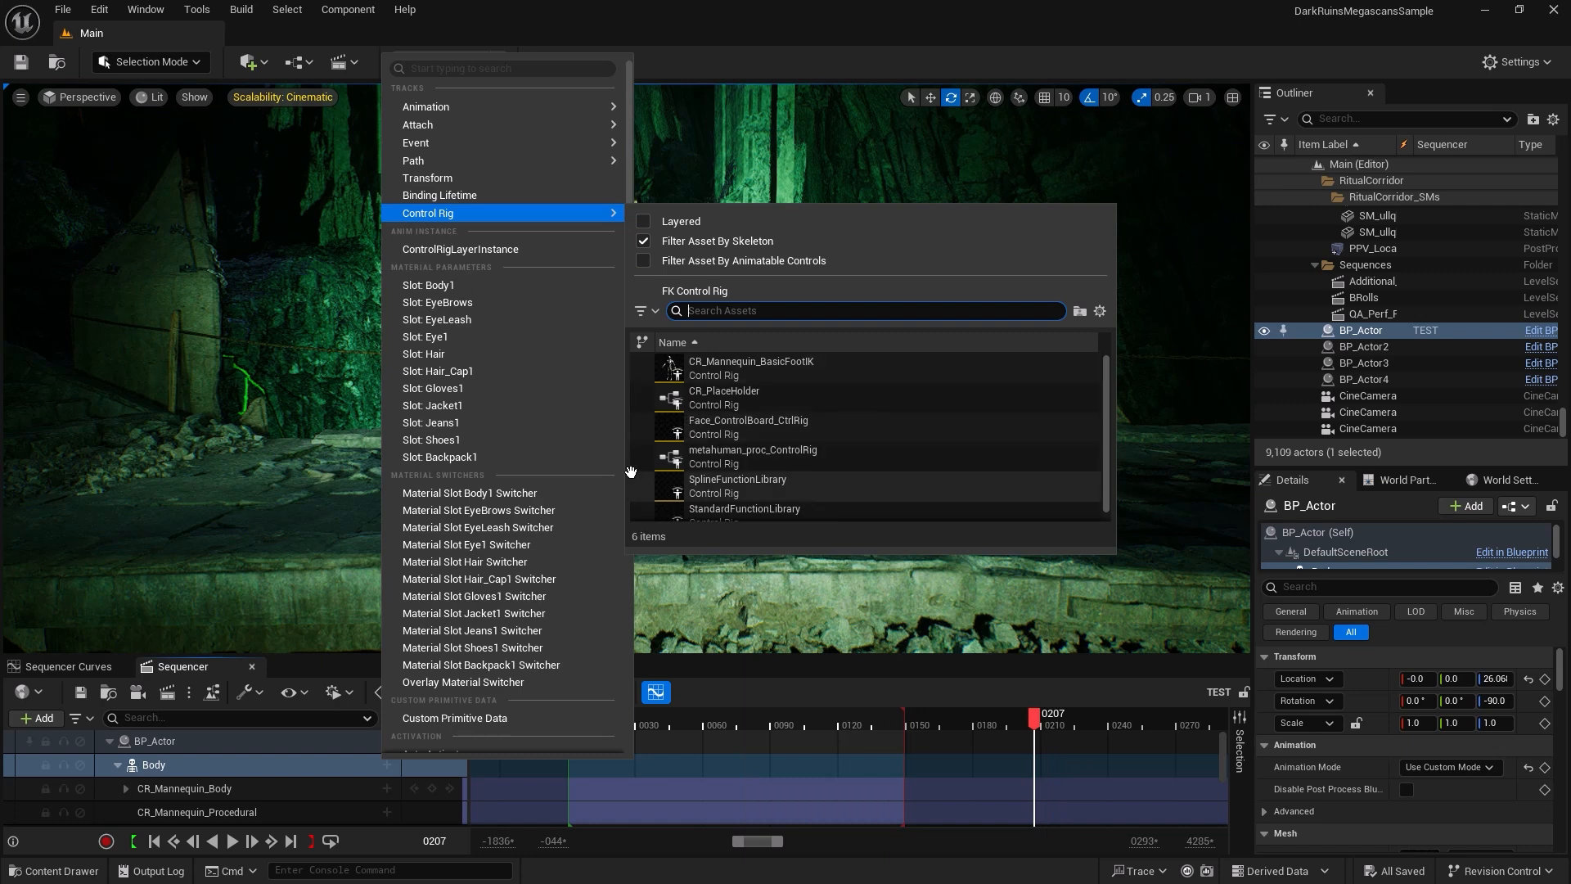
pyautogui.click(753, 456)
pyautogui.click(185, 772)
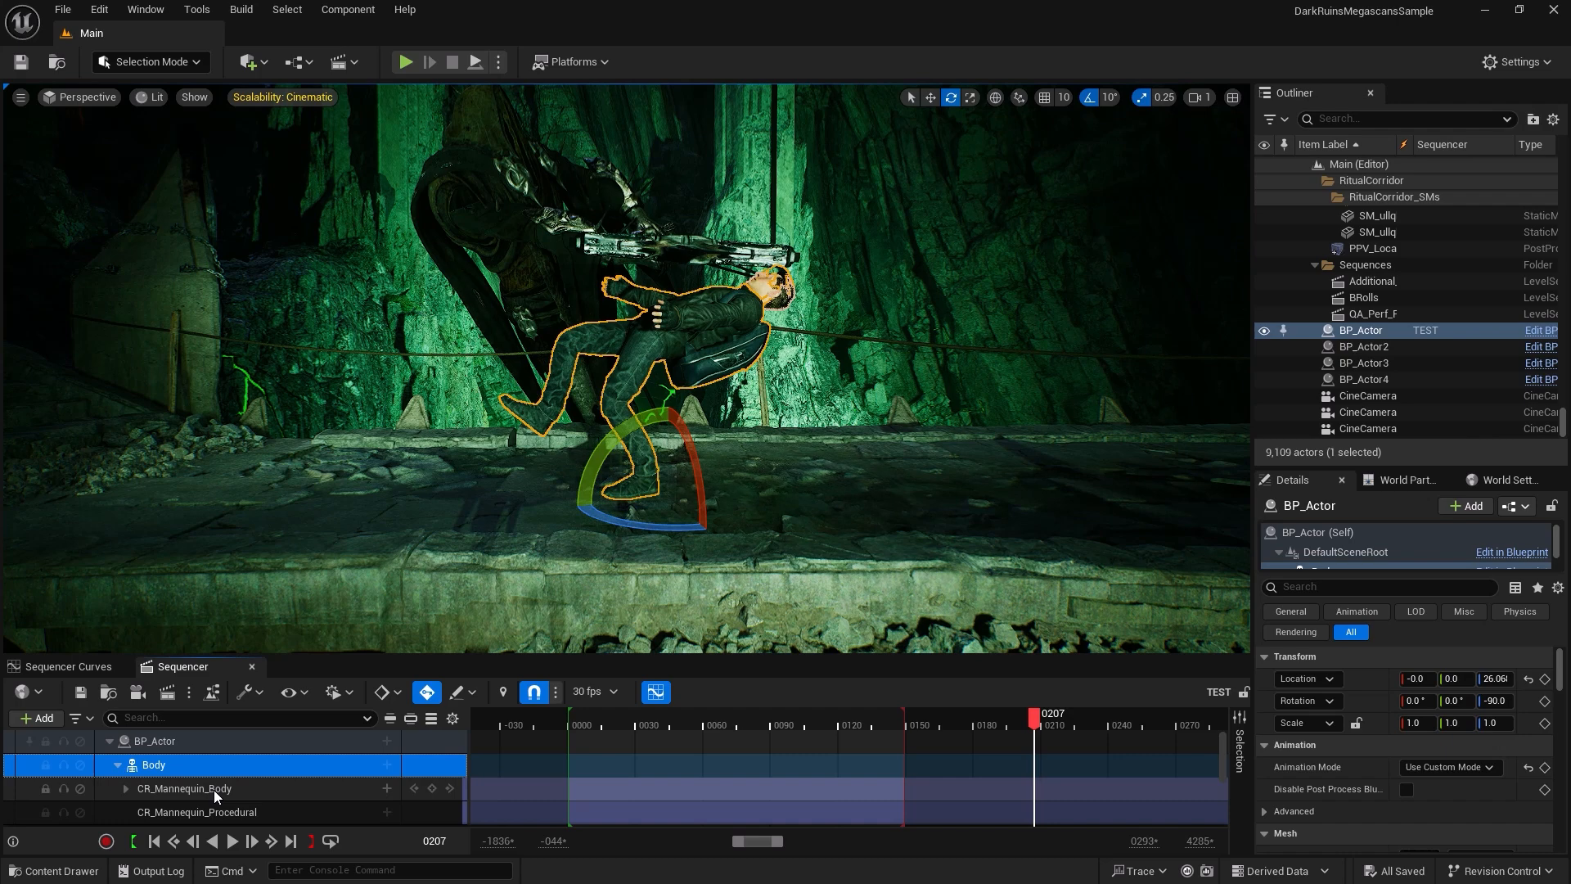
# Select the CR_Mannequin_Body and CR_Mannequin_Procedural tracks in turn to inspect the rigs, ending on CR_Mannequin_Body.
pyautogui.click(213, 788)
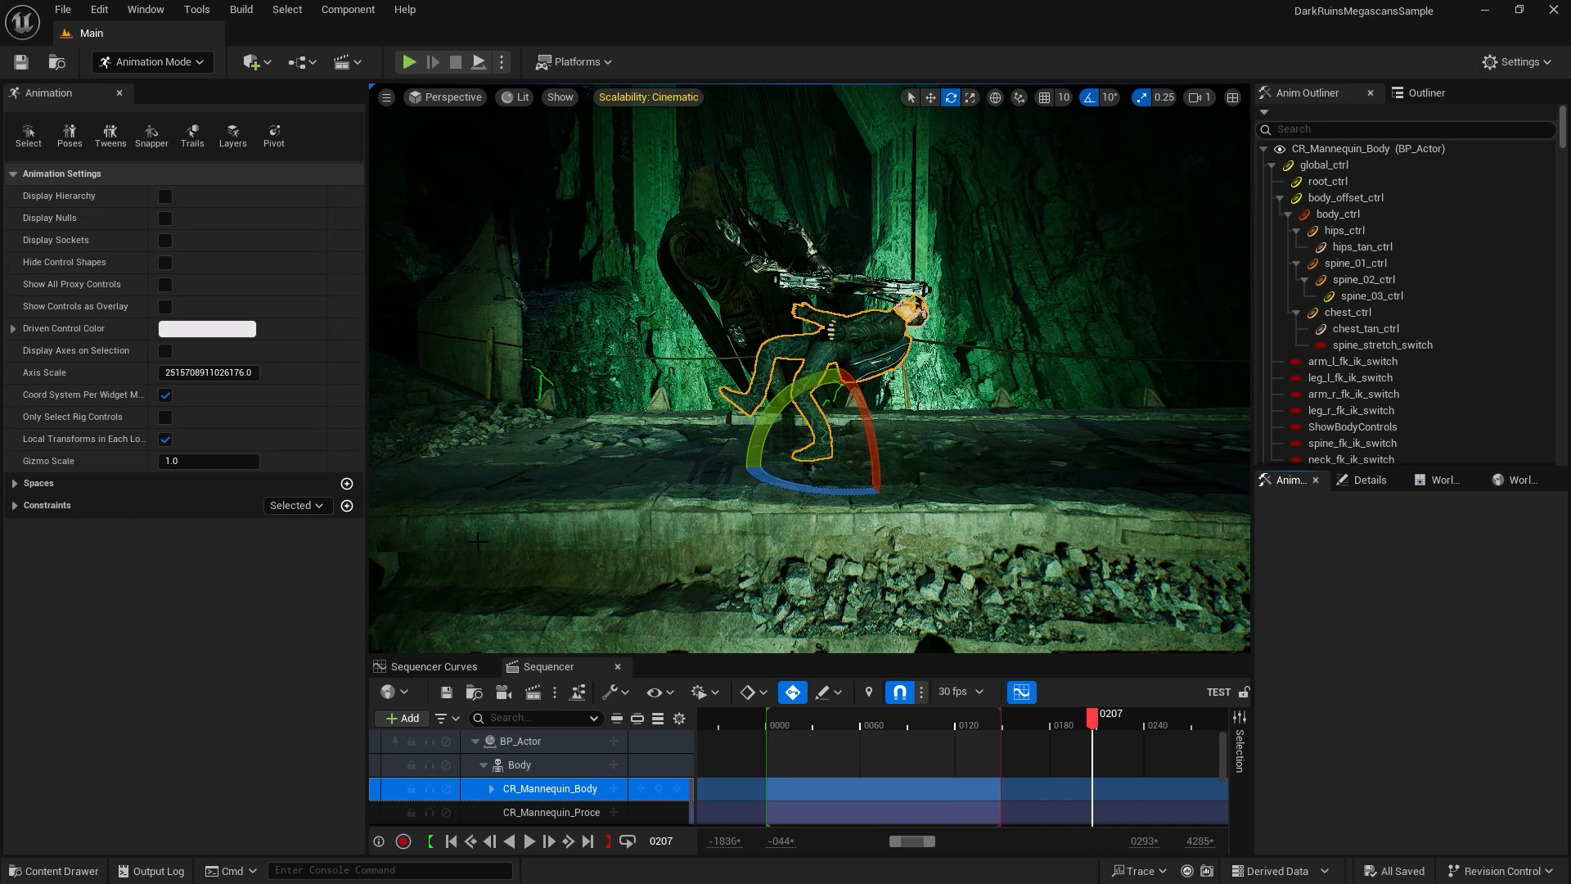
pyautogui.scroll(-2, 547, 774)
pyautogui.click(542, 758)
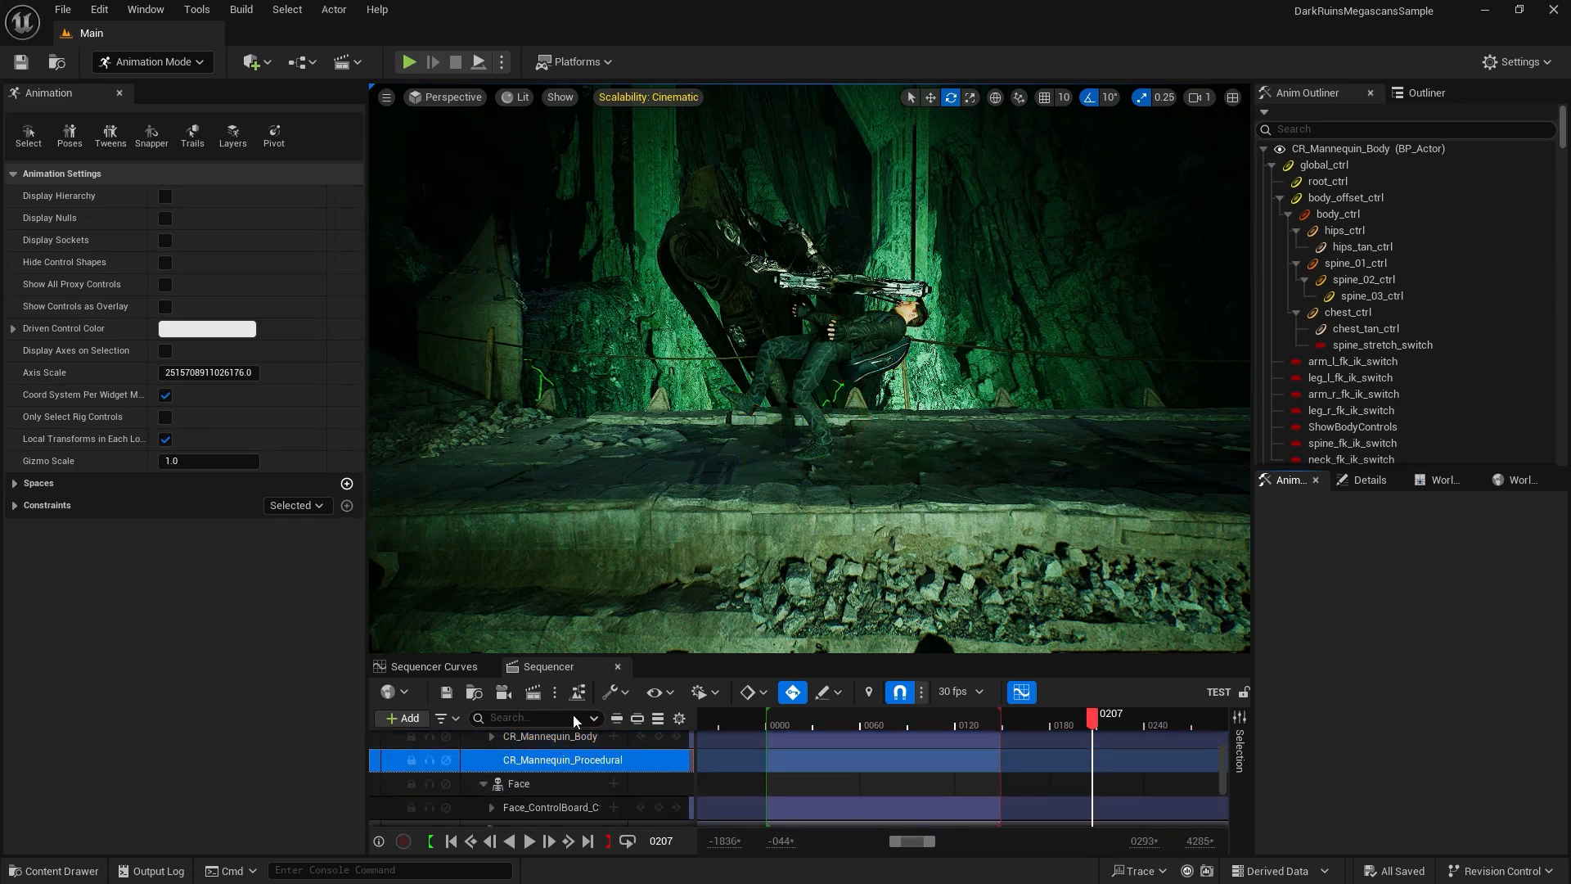
pyautogui.click(532, 735)
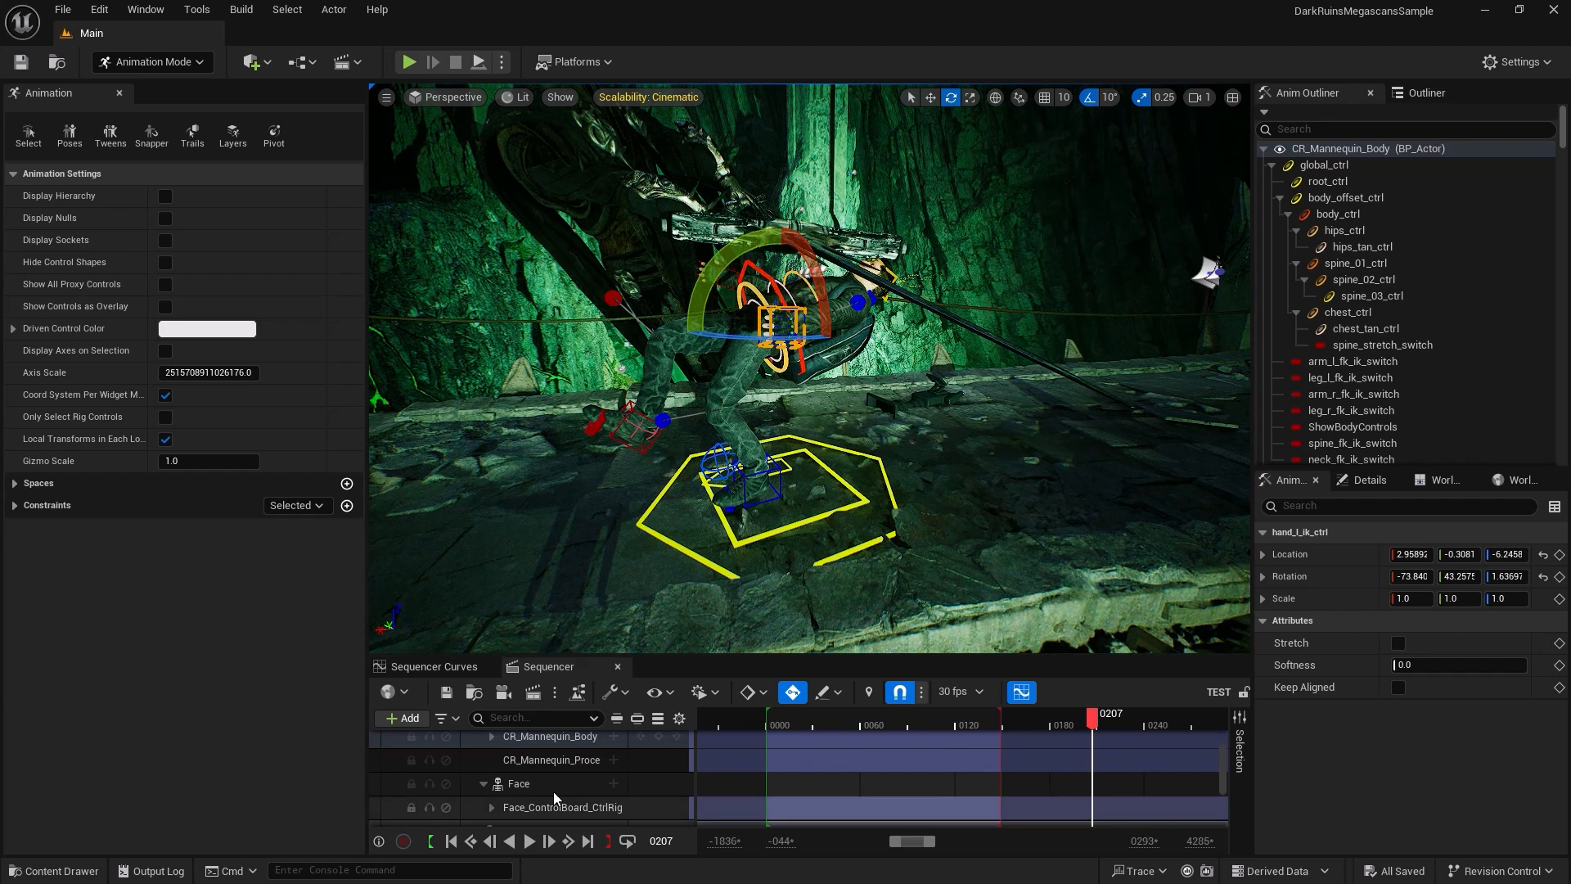
# Filter the Sequencer tracks by "ik", expand the CR_Mannequin_Body controls, and enlarge the Sequencer area to show more rows.
pyautogui.scroll(-2, 553, 792)
pyautogui.click(544, 718)
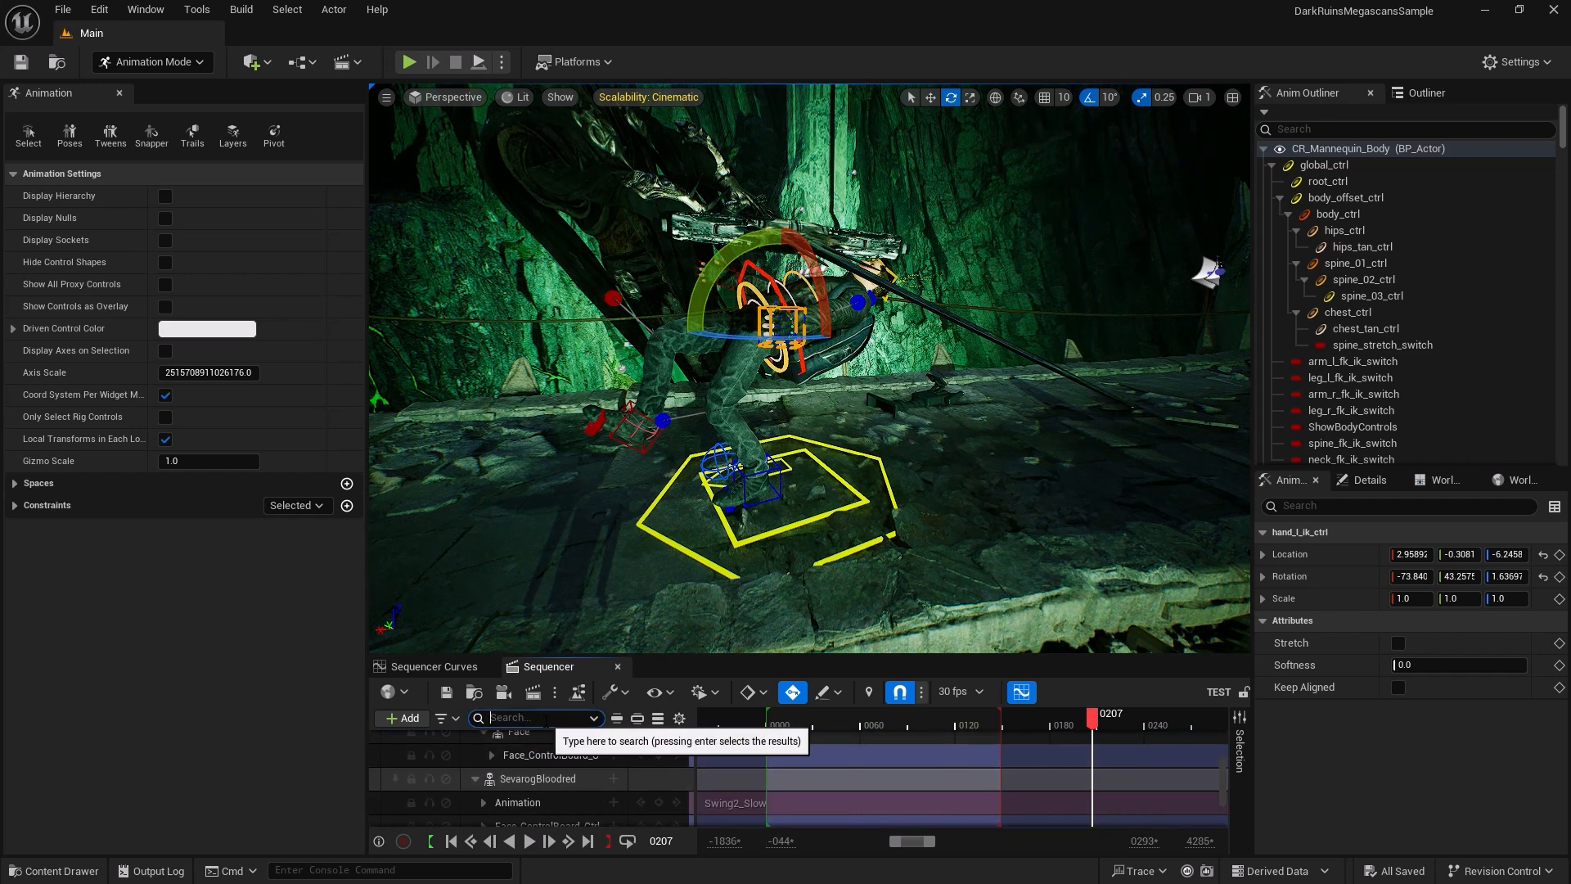
pyautogui.write('ik')
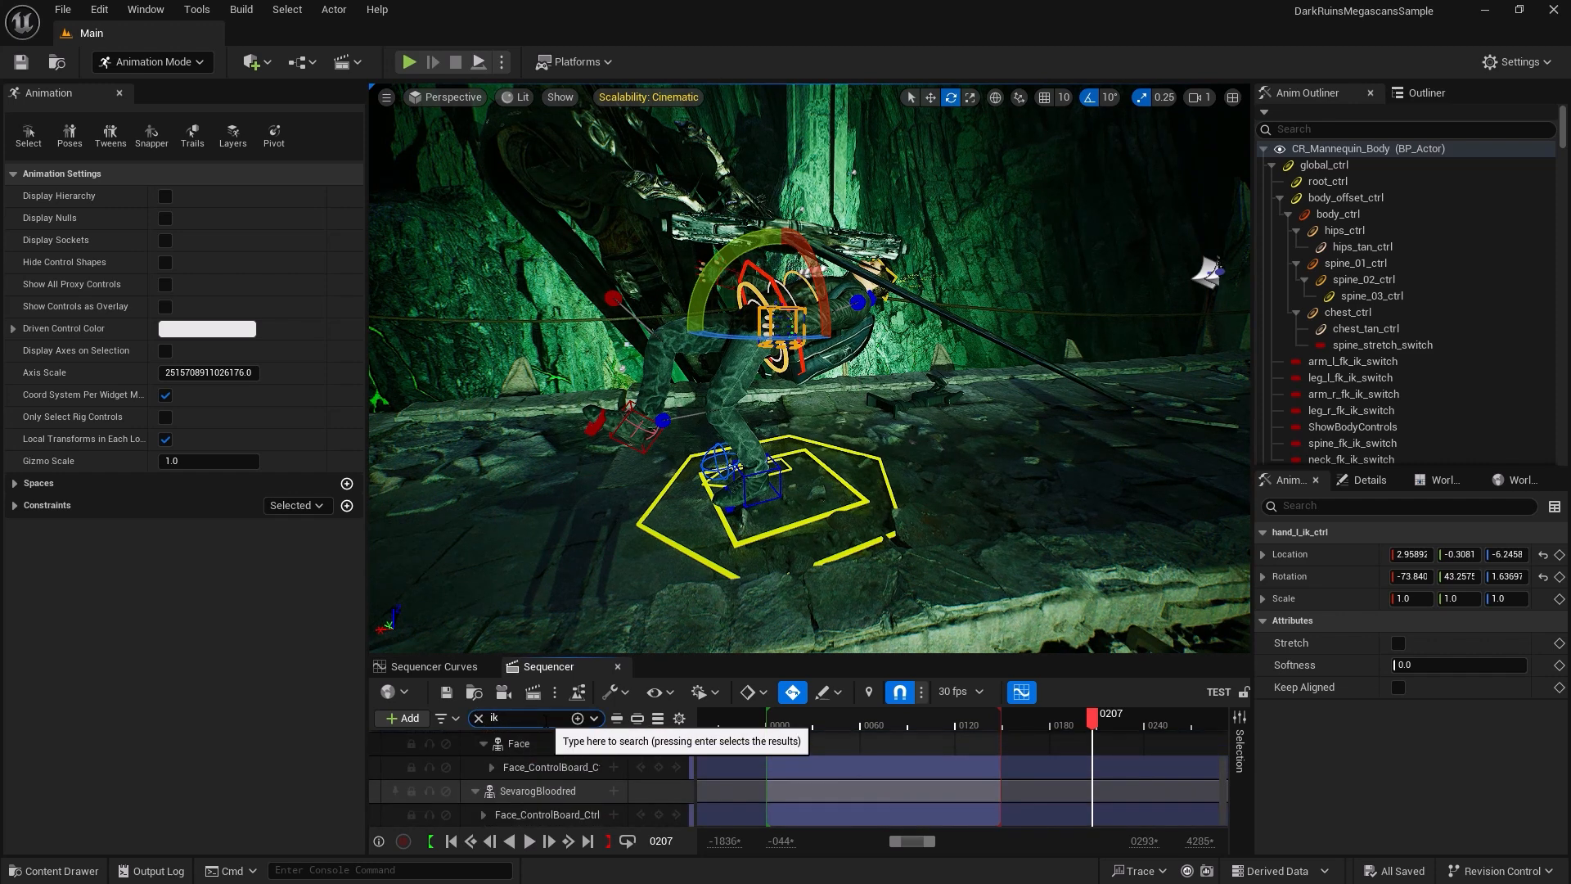
pyautogui.click(491, 789)
pyautogui.scroll(-1, 507, 768)
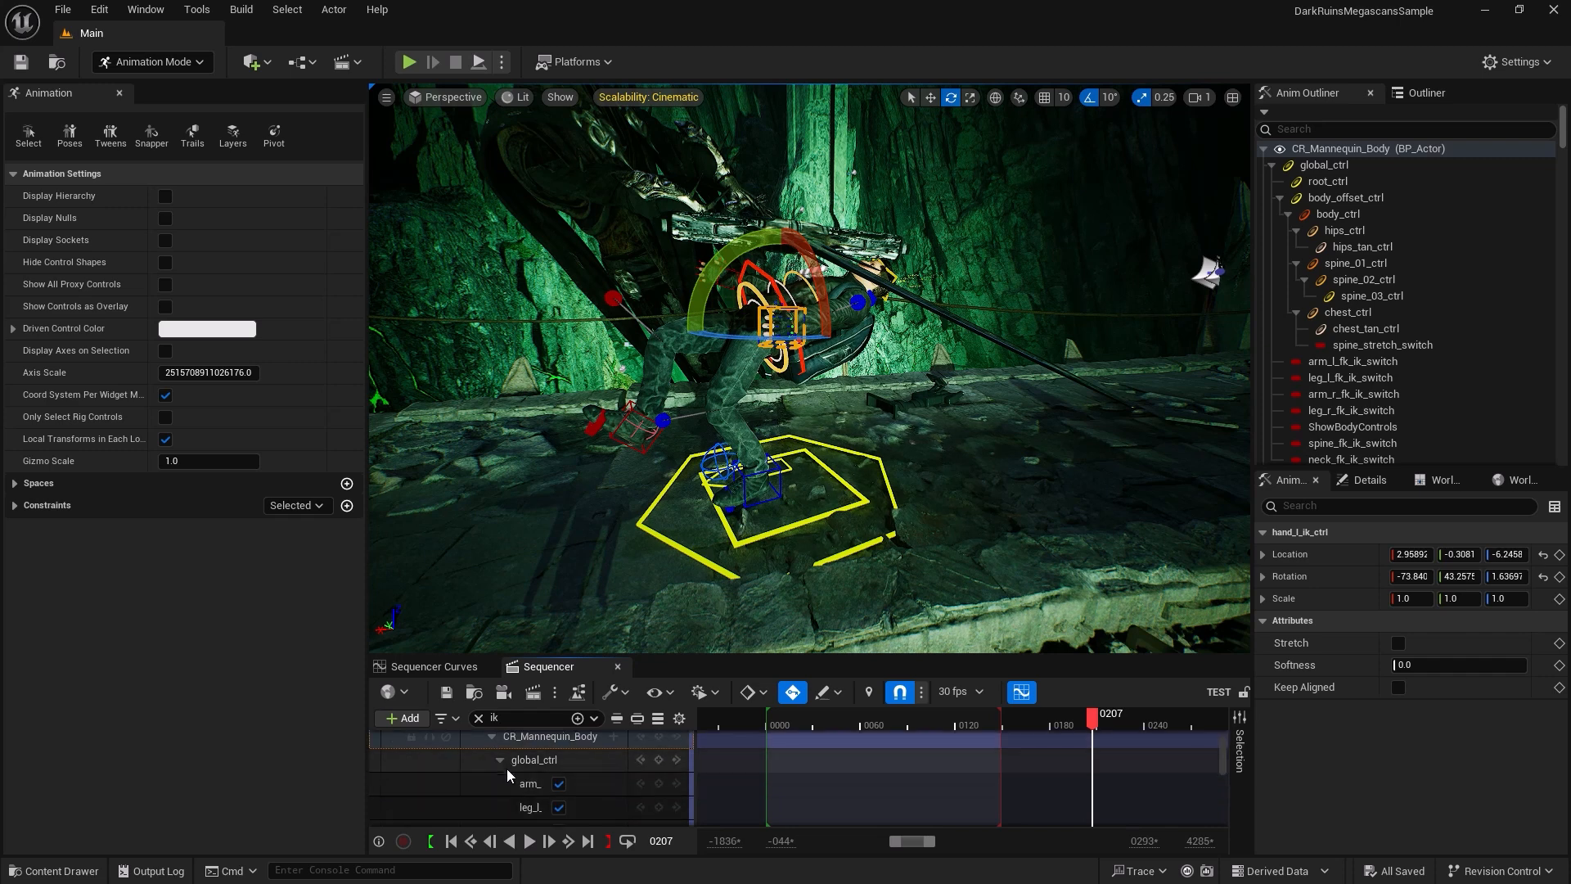
pyautogui.scroll(-3, 573, 777)
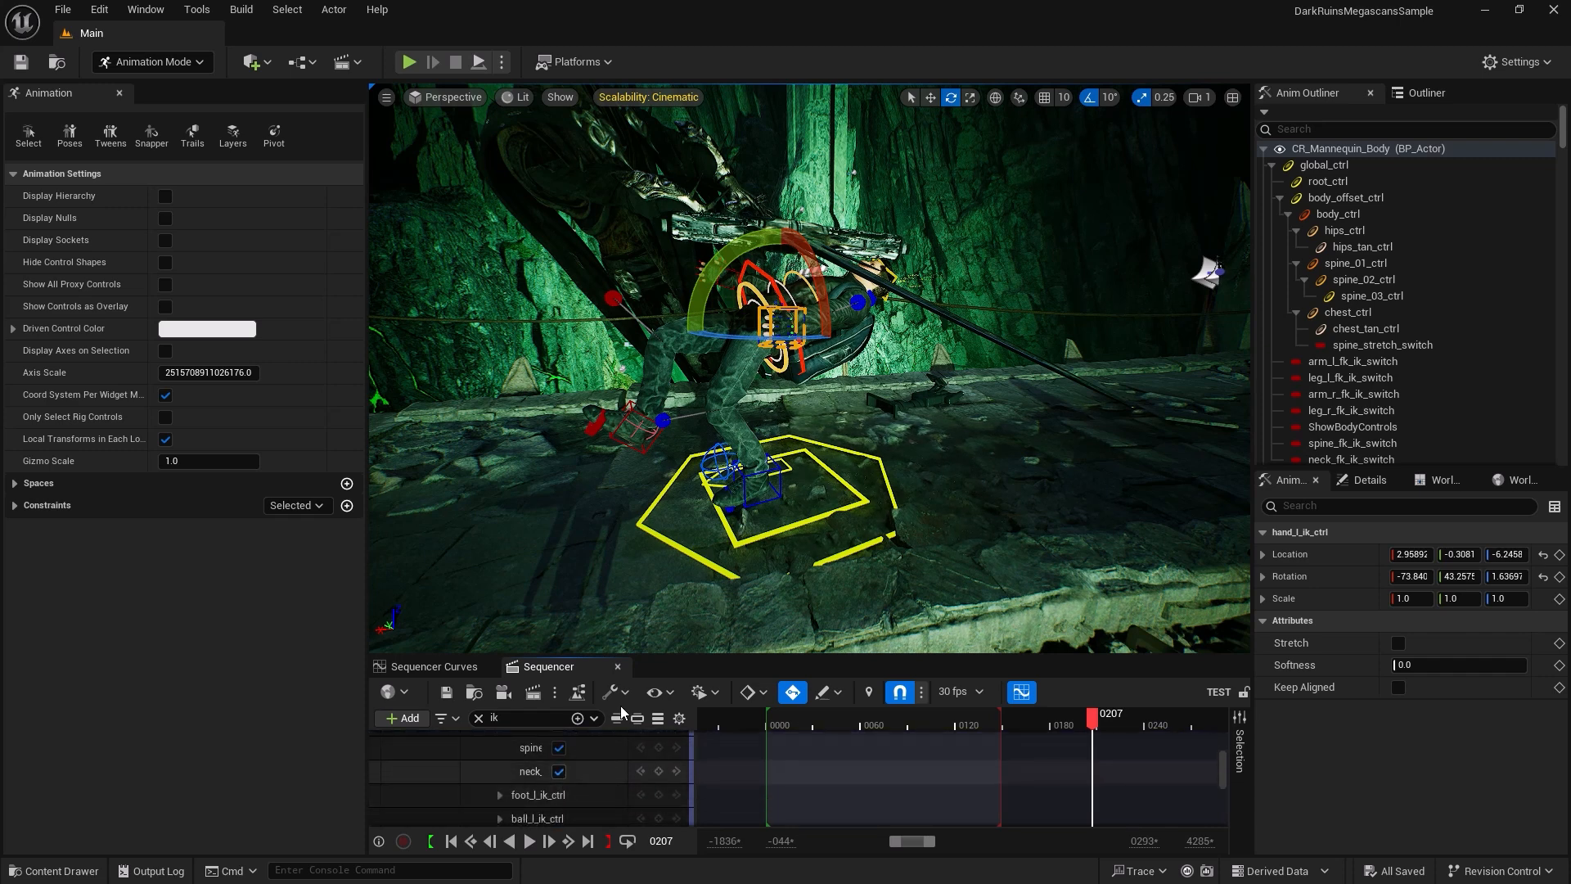
pyautogui.moveTo(682, 653); pyautogui.dragTo(682, 554)
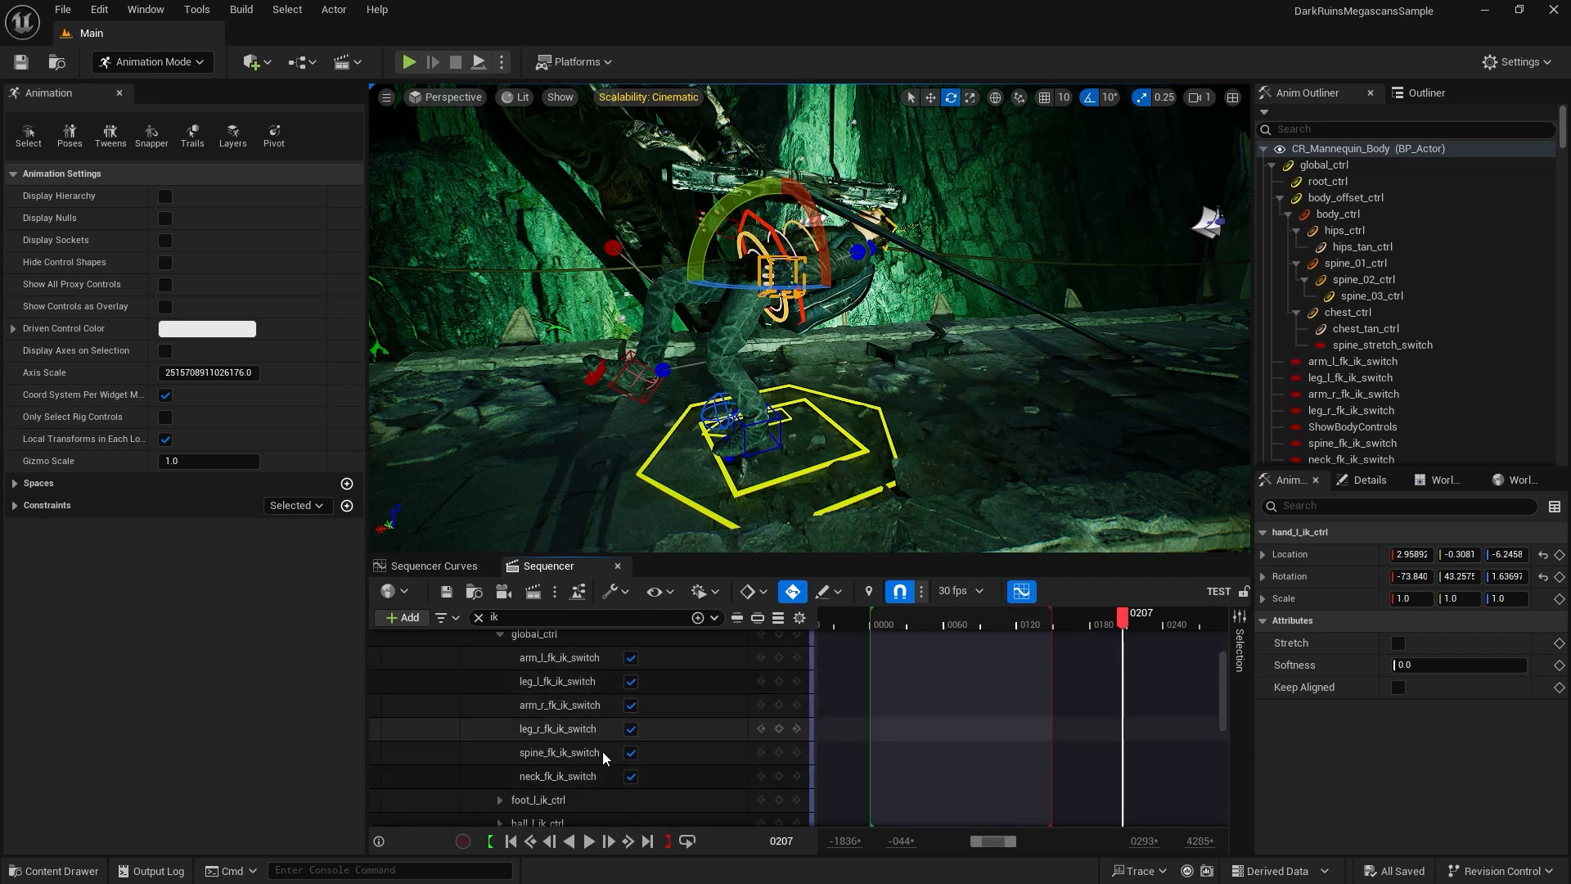
# Turn the neck, spine and right leg FK/IK switches off and back on to compare the available rig controls.
pyautogui.click(631, 777)
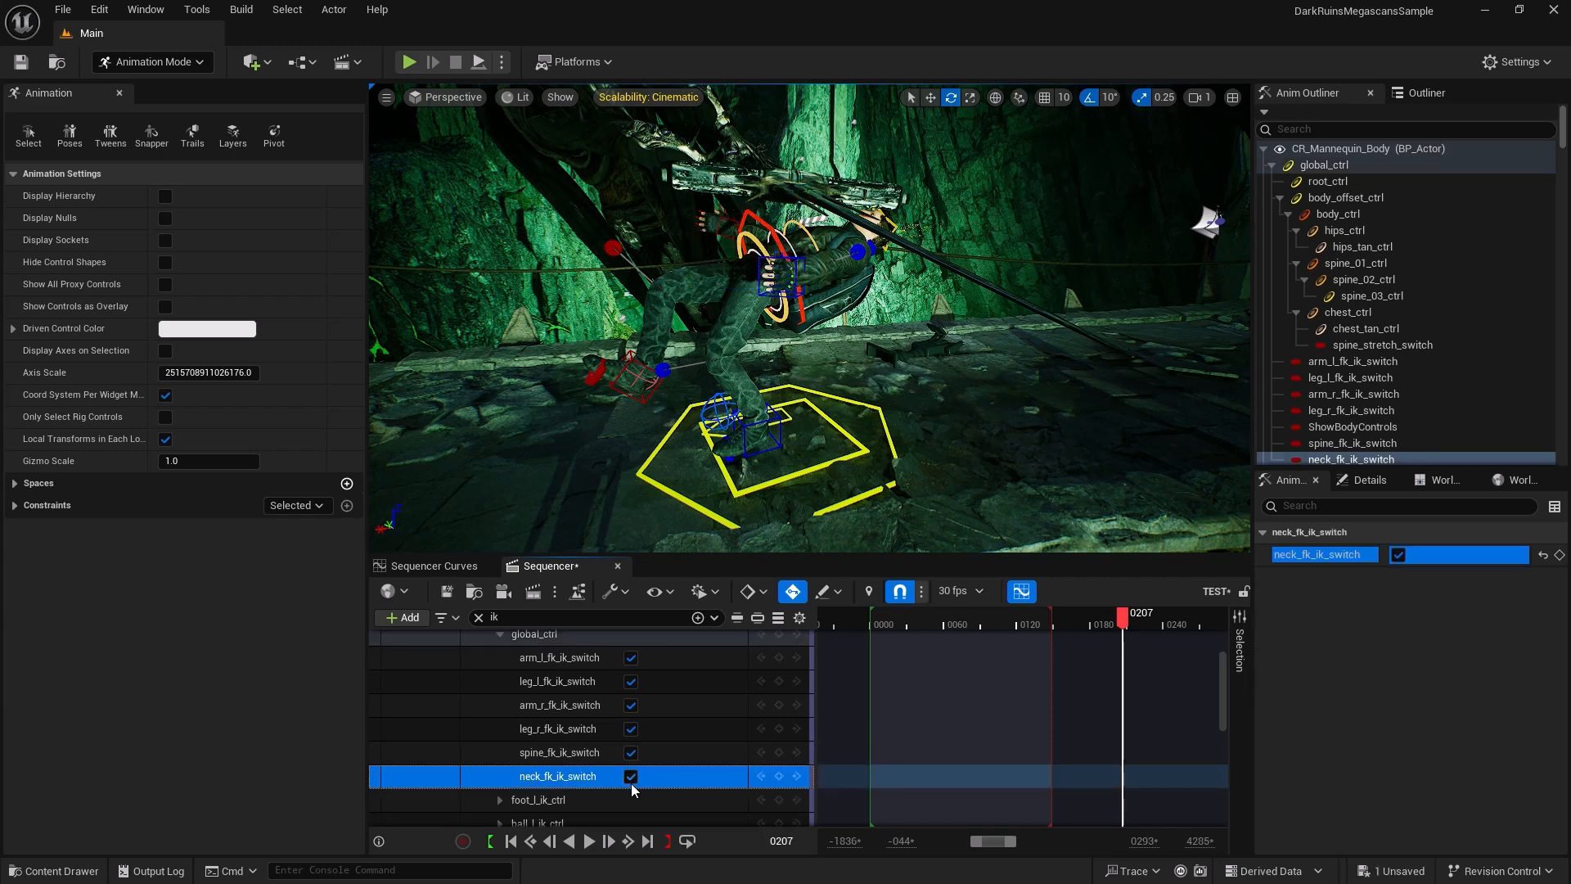
pyautogui.click(631, 753)
pyautogui.click(631, 729)
pyautogui.click(631, 706)
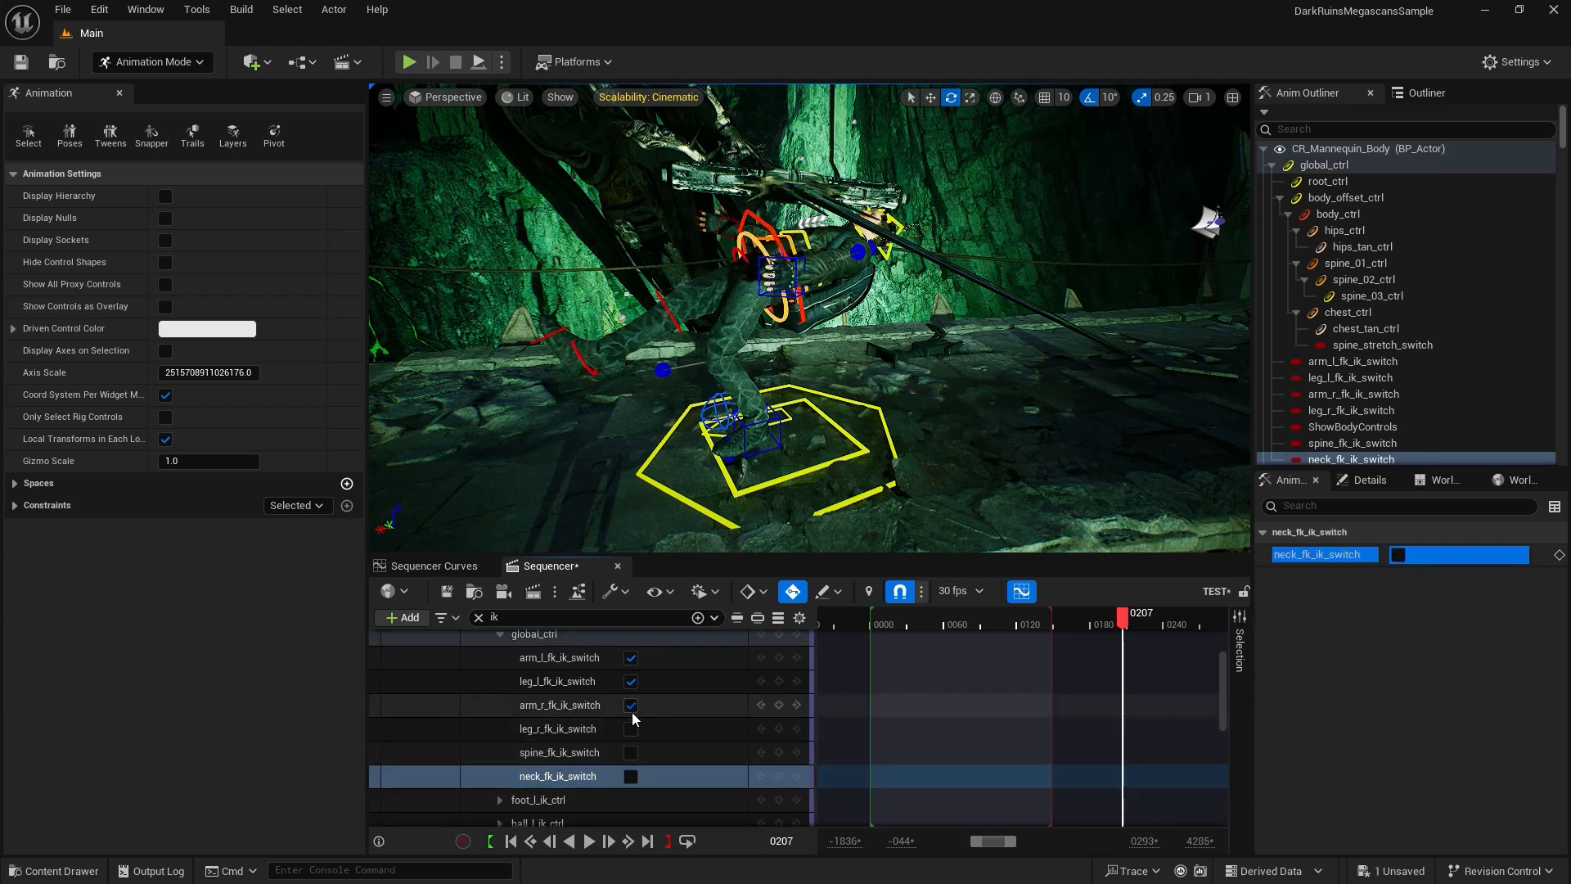
pyautogui.click(631, 705)
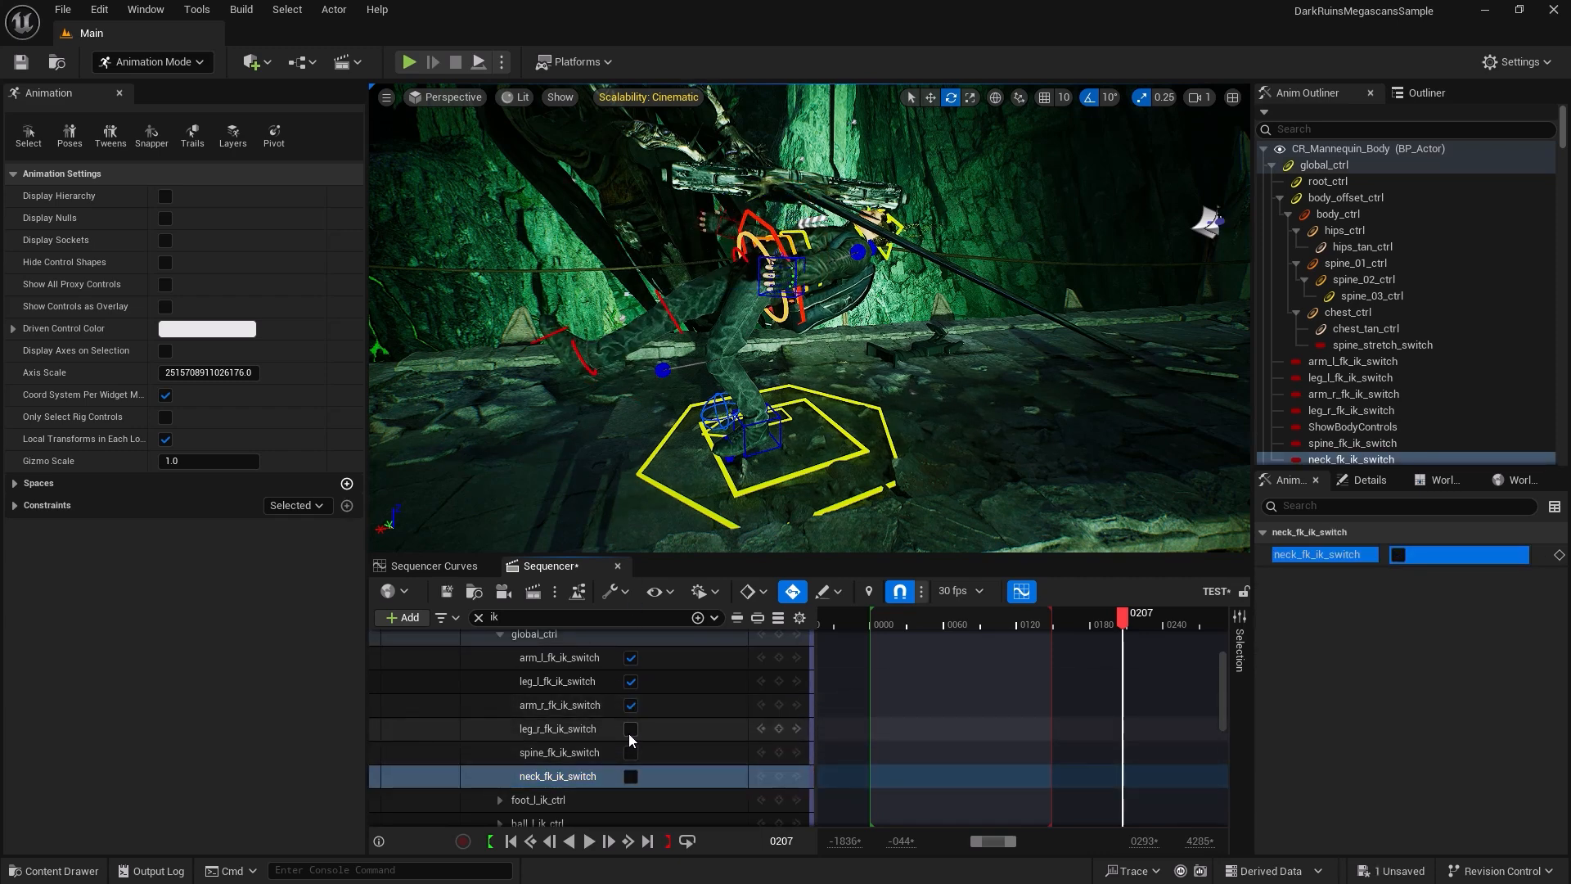
pyautogui.click(630, 729)
pyautogui.click(630, 752)
pyautogui.click(631, 777)
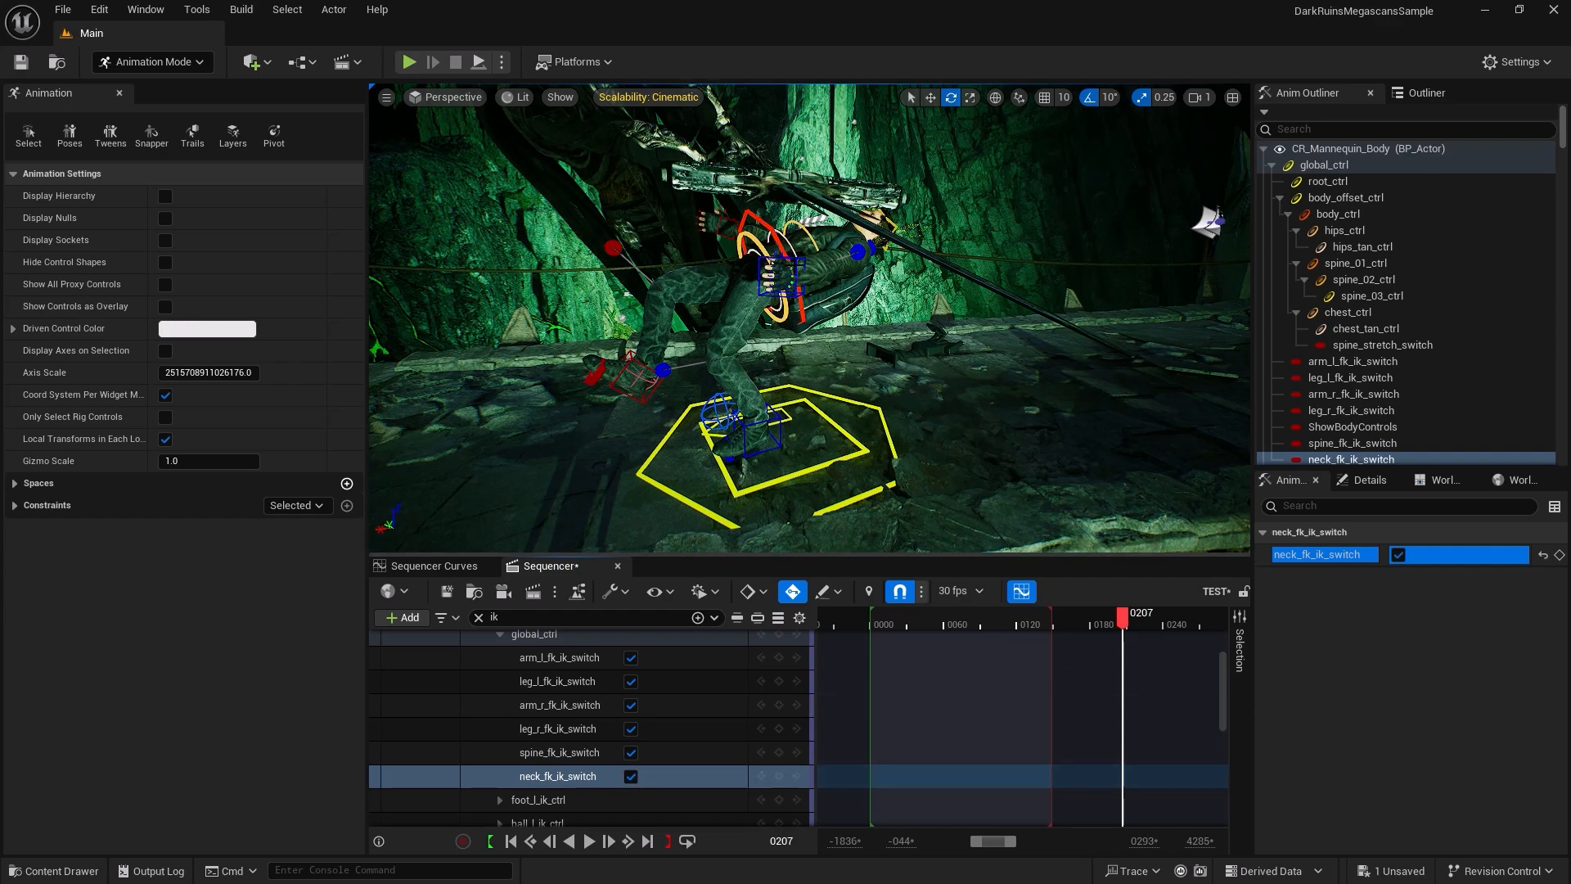
# Select the body_ctrl control around the character's torso and try rotating the body.
pyautogui.click(773, 279)
pyautogui.moveTo(777, 282); pyautogui.dragTo(808, 221, button='right')
pyautogui.click(743, 205)
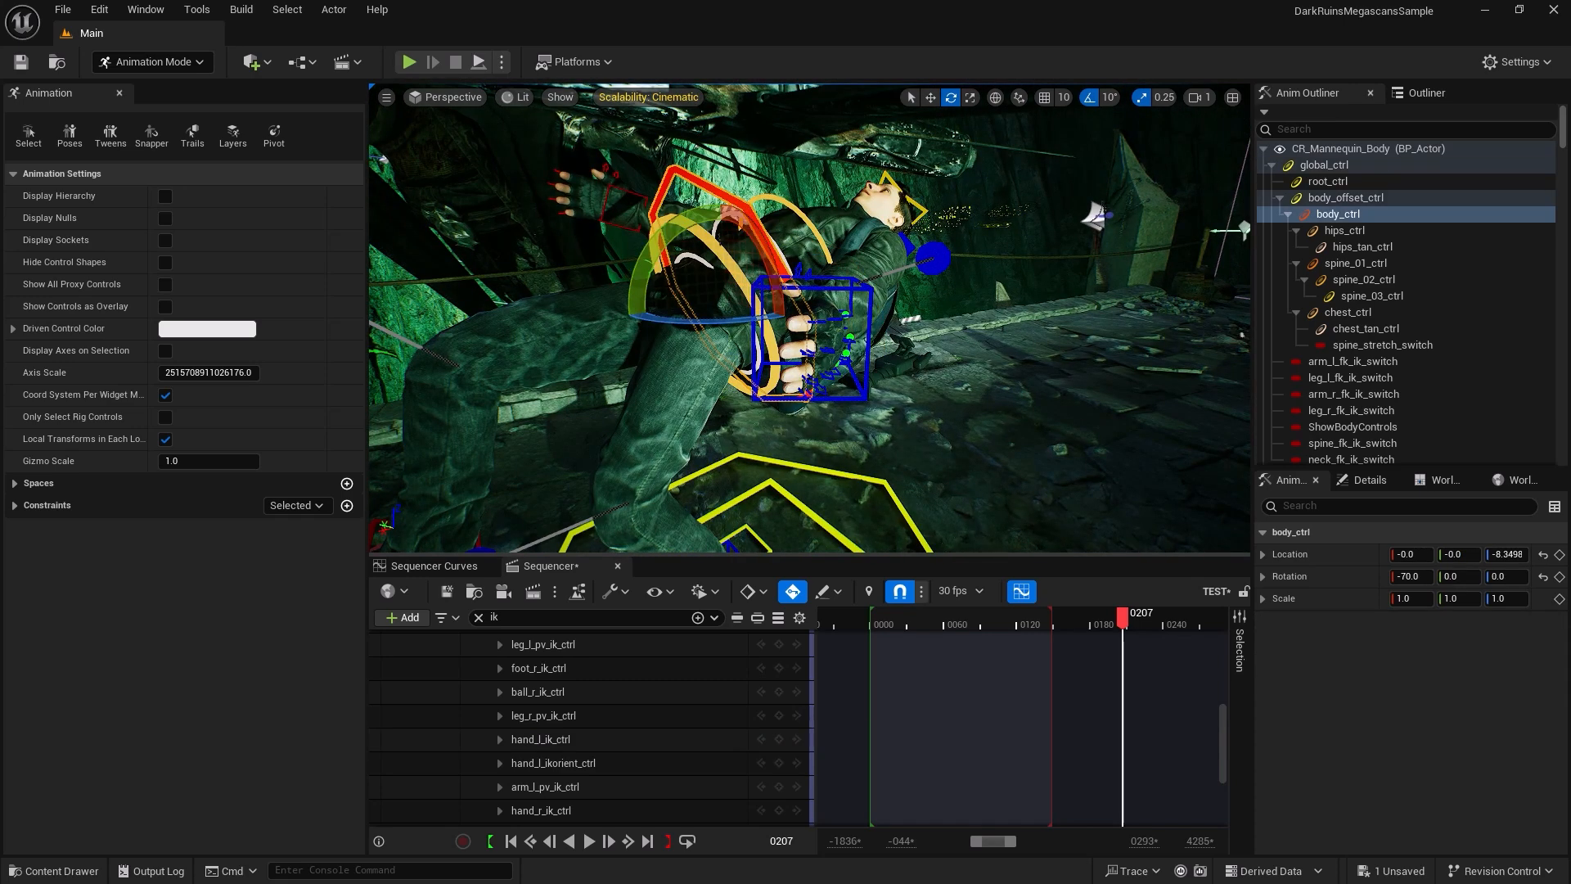
pyautogui.moveTo(647, 275); pyautogui.dragTo(622, 320)
# Rotate the left hand IK control to about -64, 50.2, 6.2 and move it to about 2.6, -0.2, -5.8.
pyautogui.click(893, 315)
pyautogui.click(859, 290)
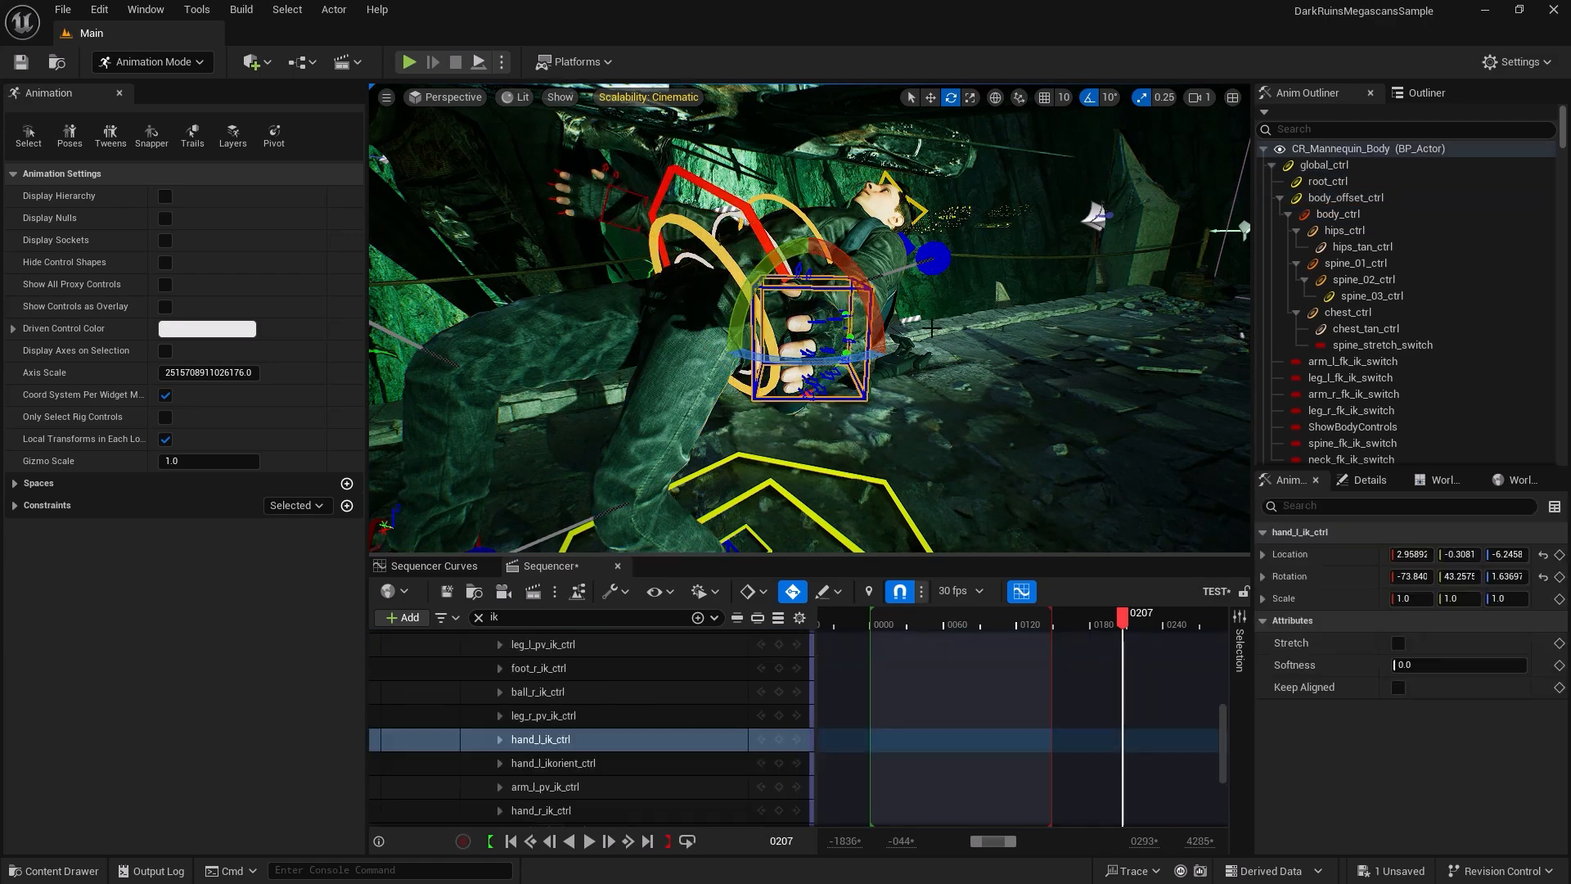
pyautogui.moveTo(953, 345)
pyautogui.mouseDown(button='right')
pyautogui.moveTo(1002, 368)
pyautogui.moveTo(952, 344)
pyautogui.mouseUp(button='right')
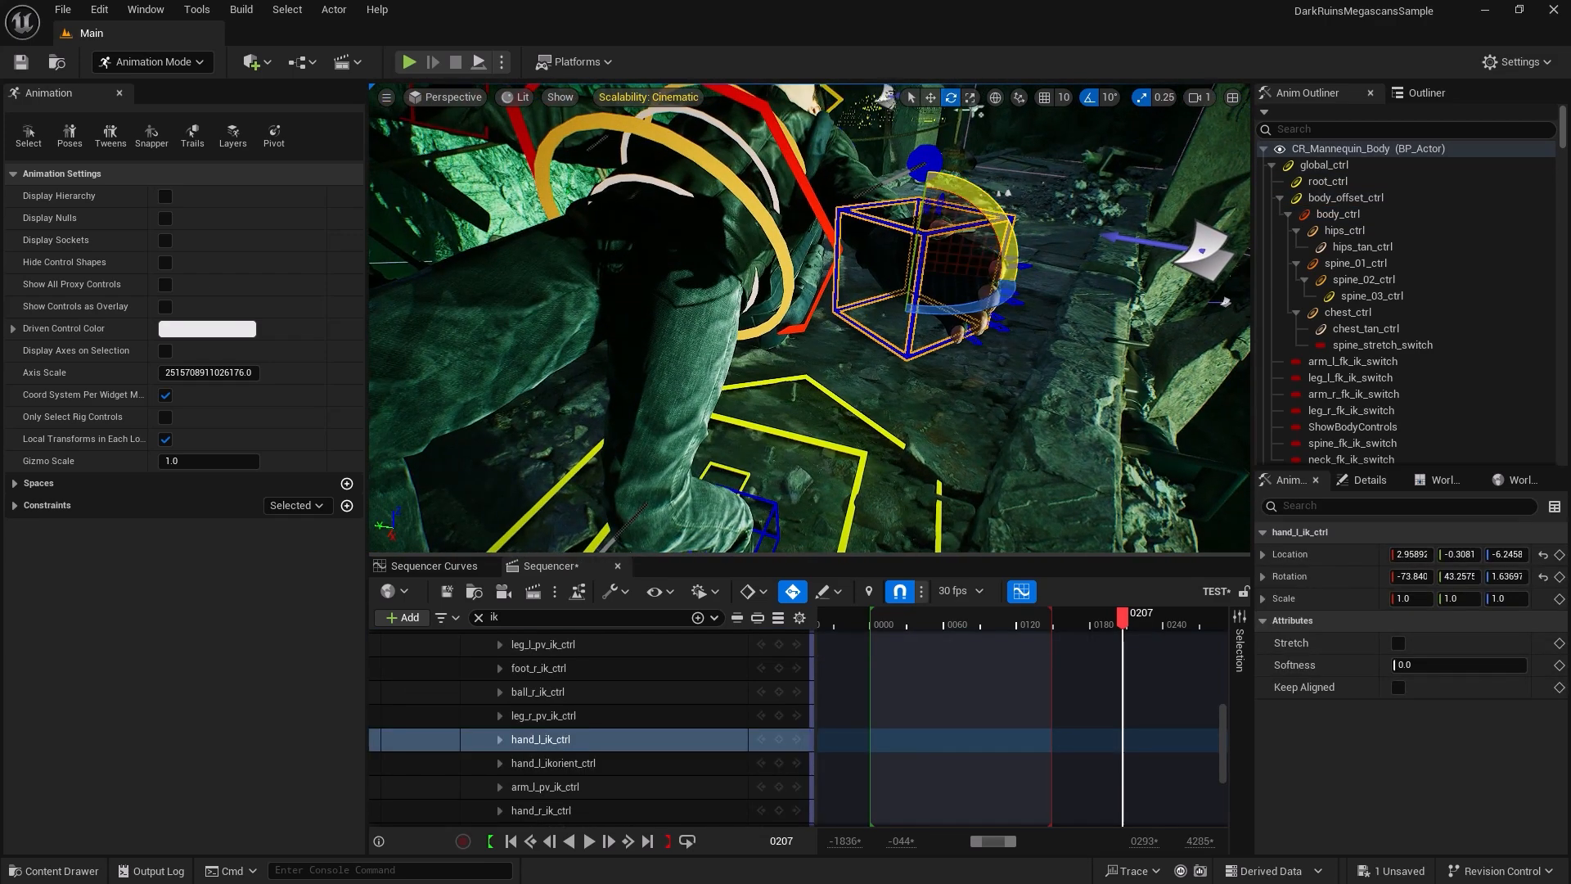
pyautogui.moveTo(1003, 217); pyautogui.dragTo(990, 195)
pyautogui.press('f')
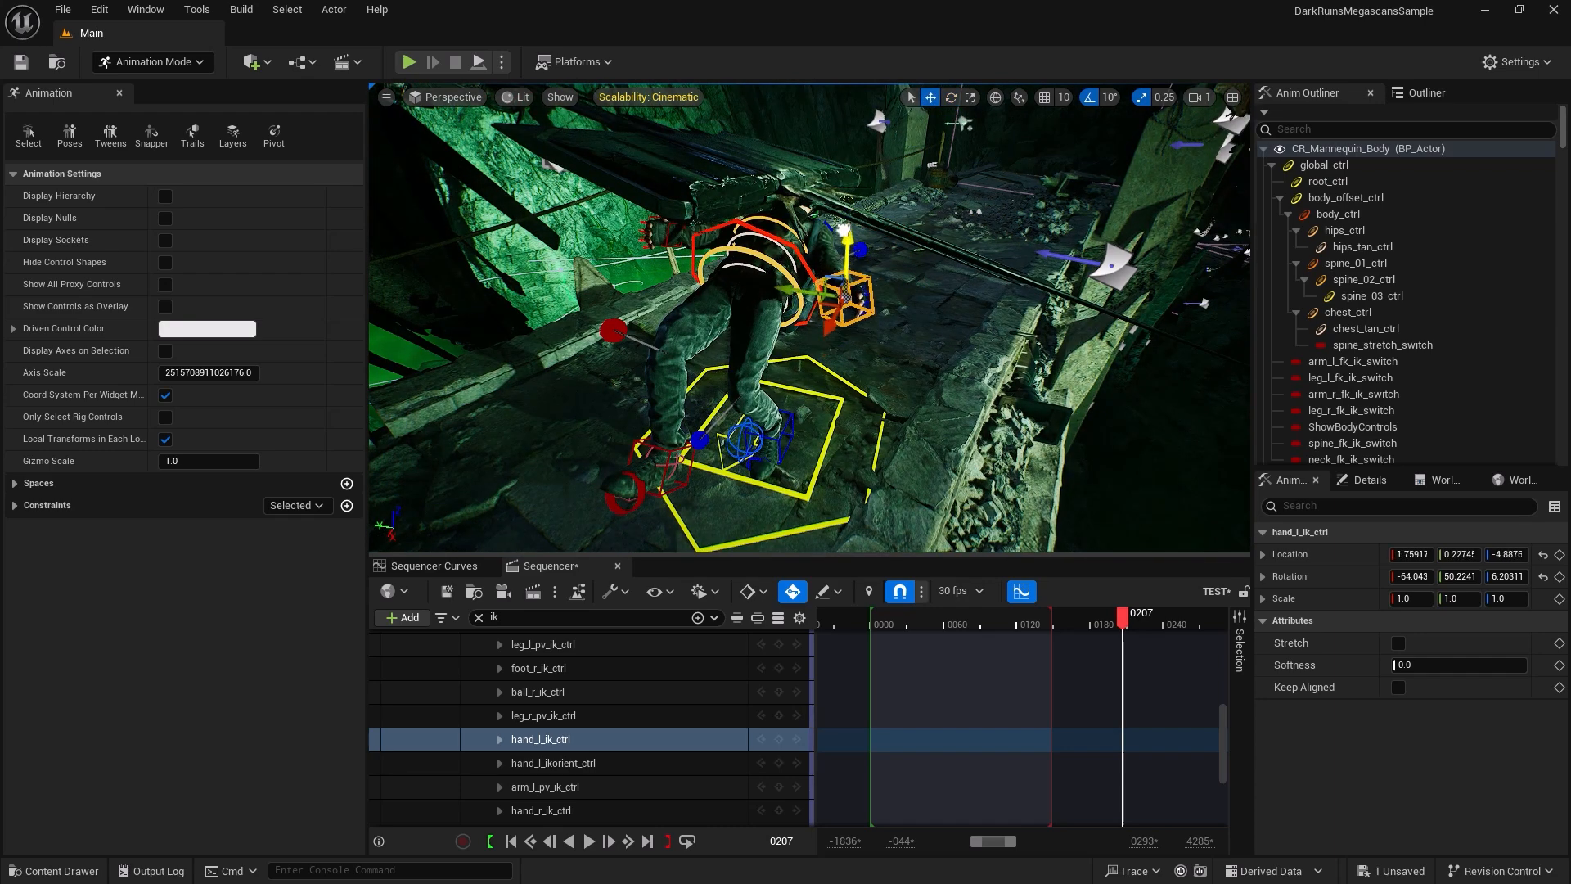
pyautogui.moveTo(850, 231); pyautogui.dragTo(848, 246)
pyautogui.moveTo(1063, 262); pyautogui.dragTo(1009, 259, button='right')
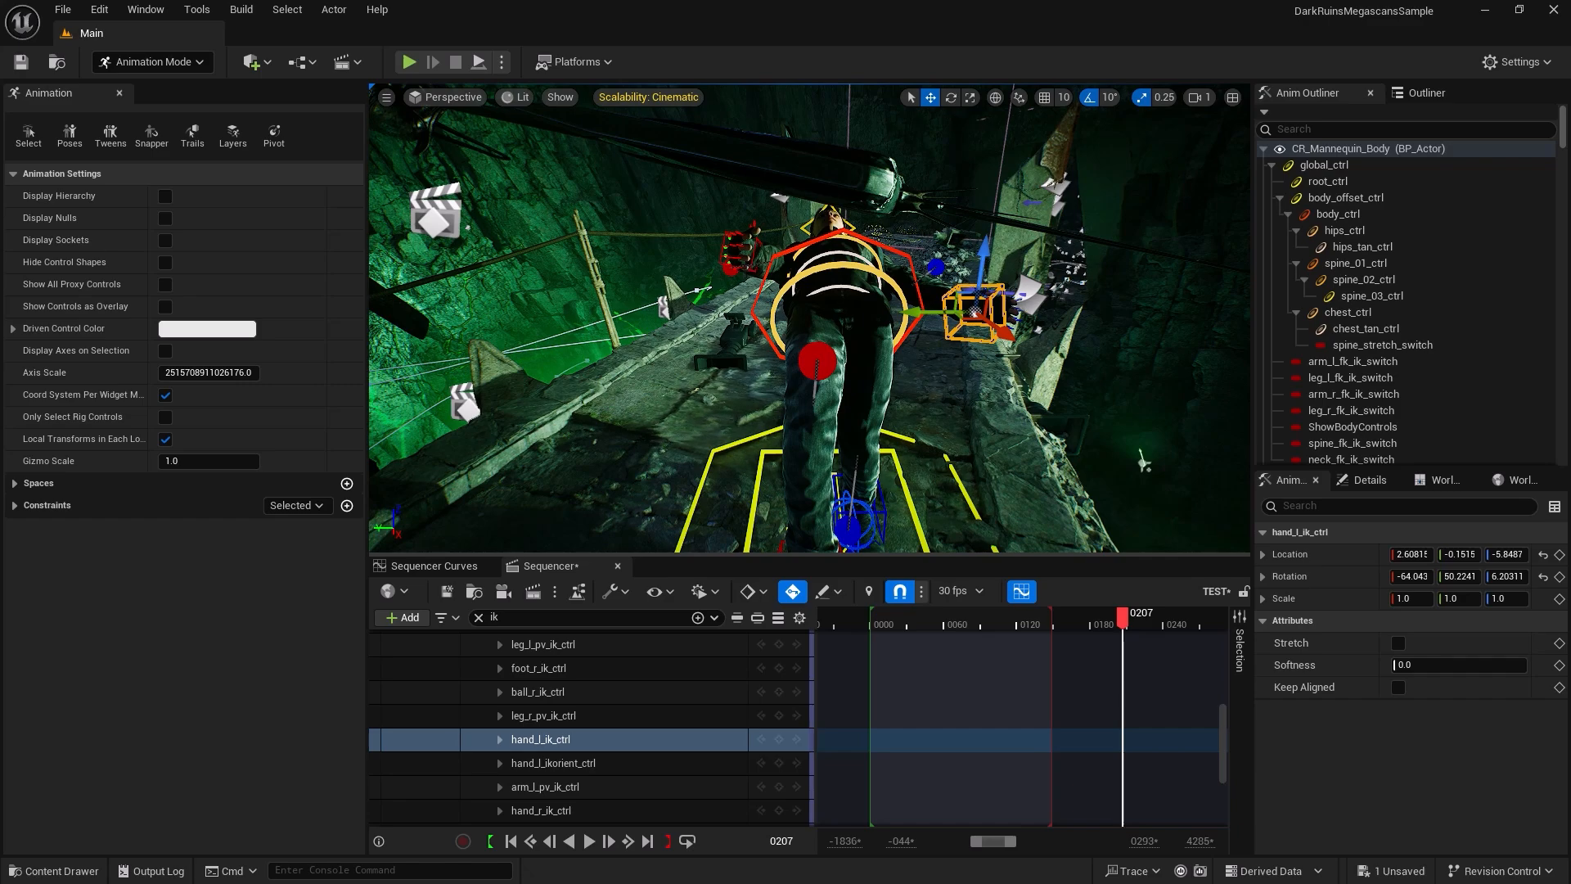
# Raise the right foot IK control to a Z location of about 50.4.
pyautogui.click(739, 252)
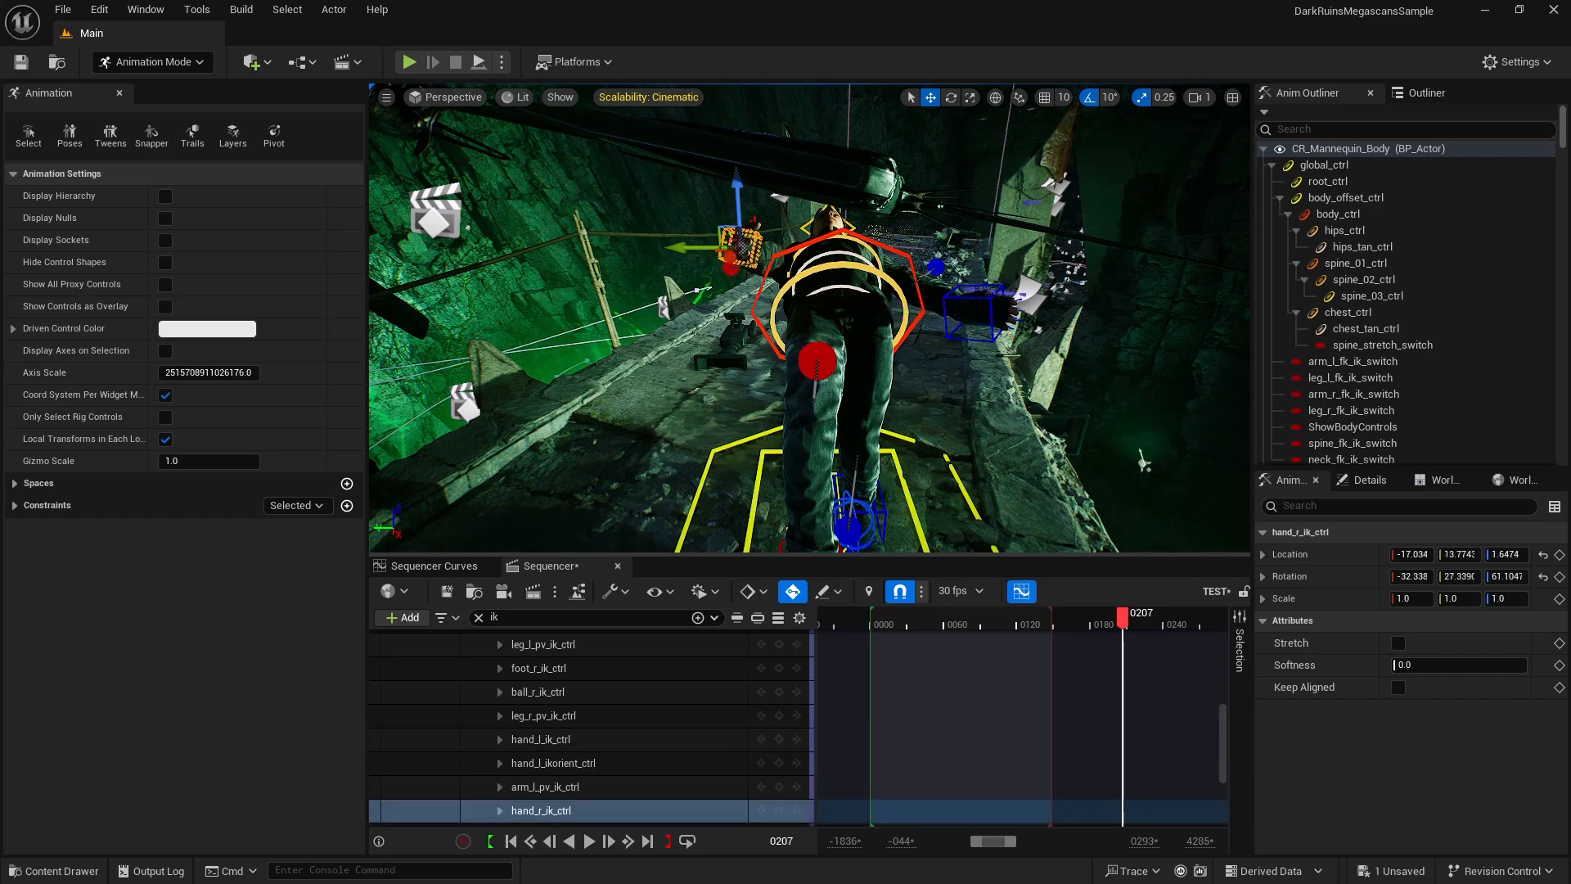
pyautogui.press('f')
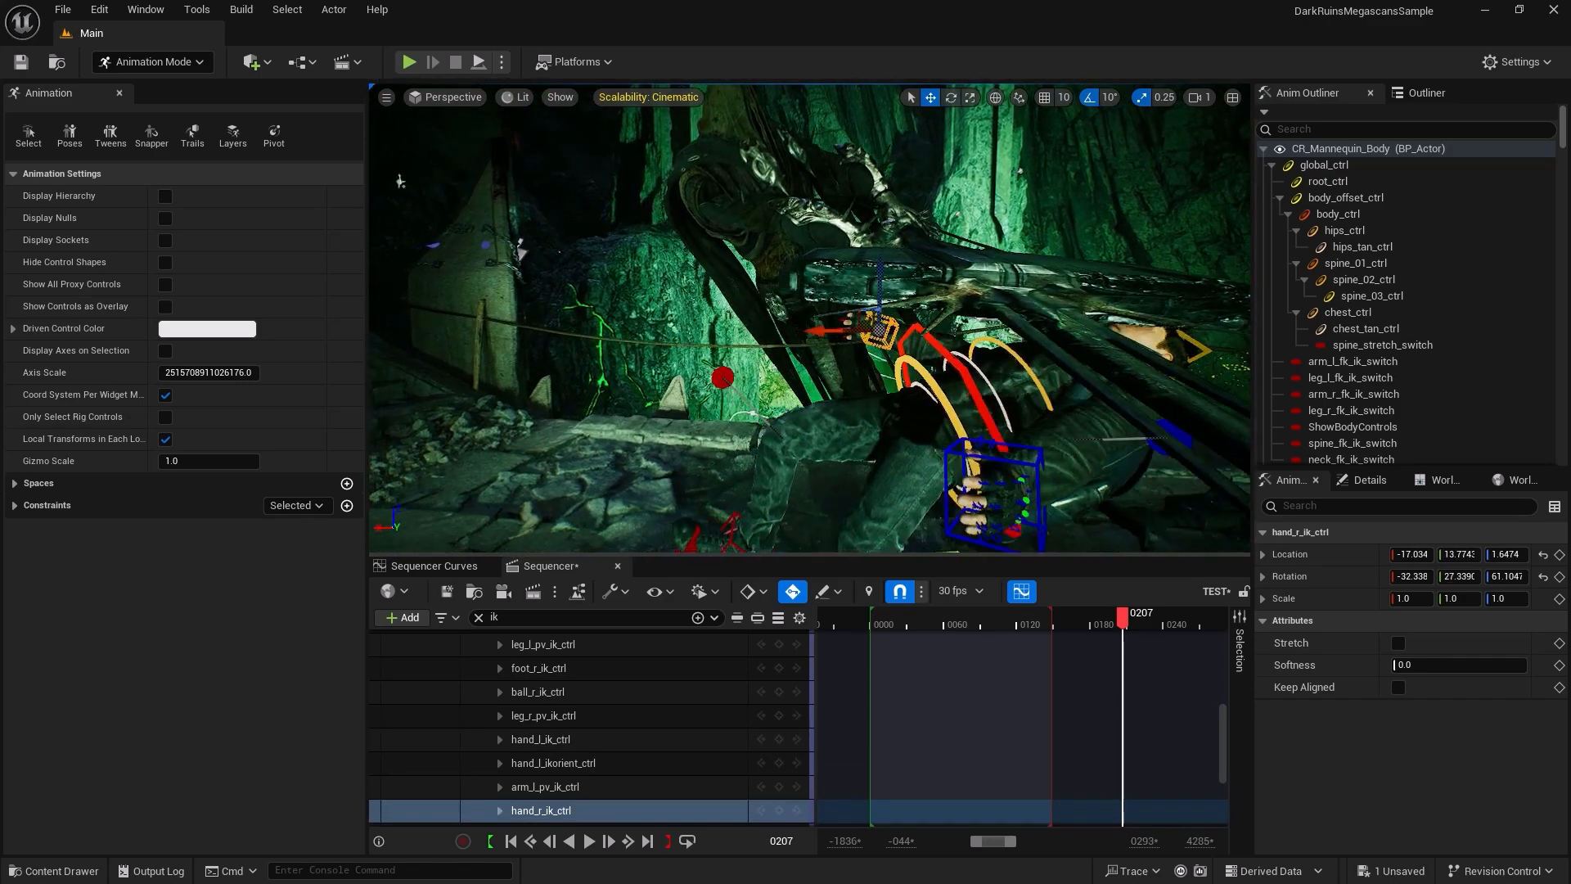
pyautogui.click(689, 469)
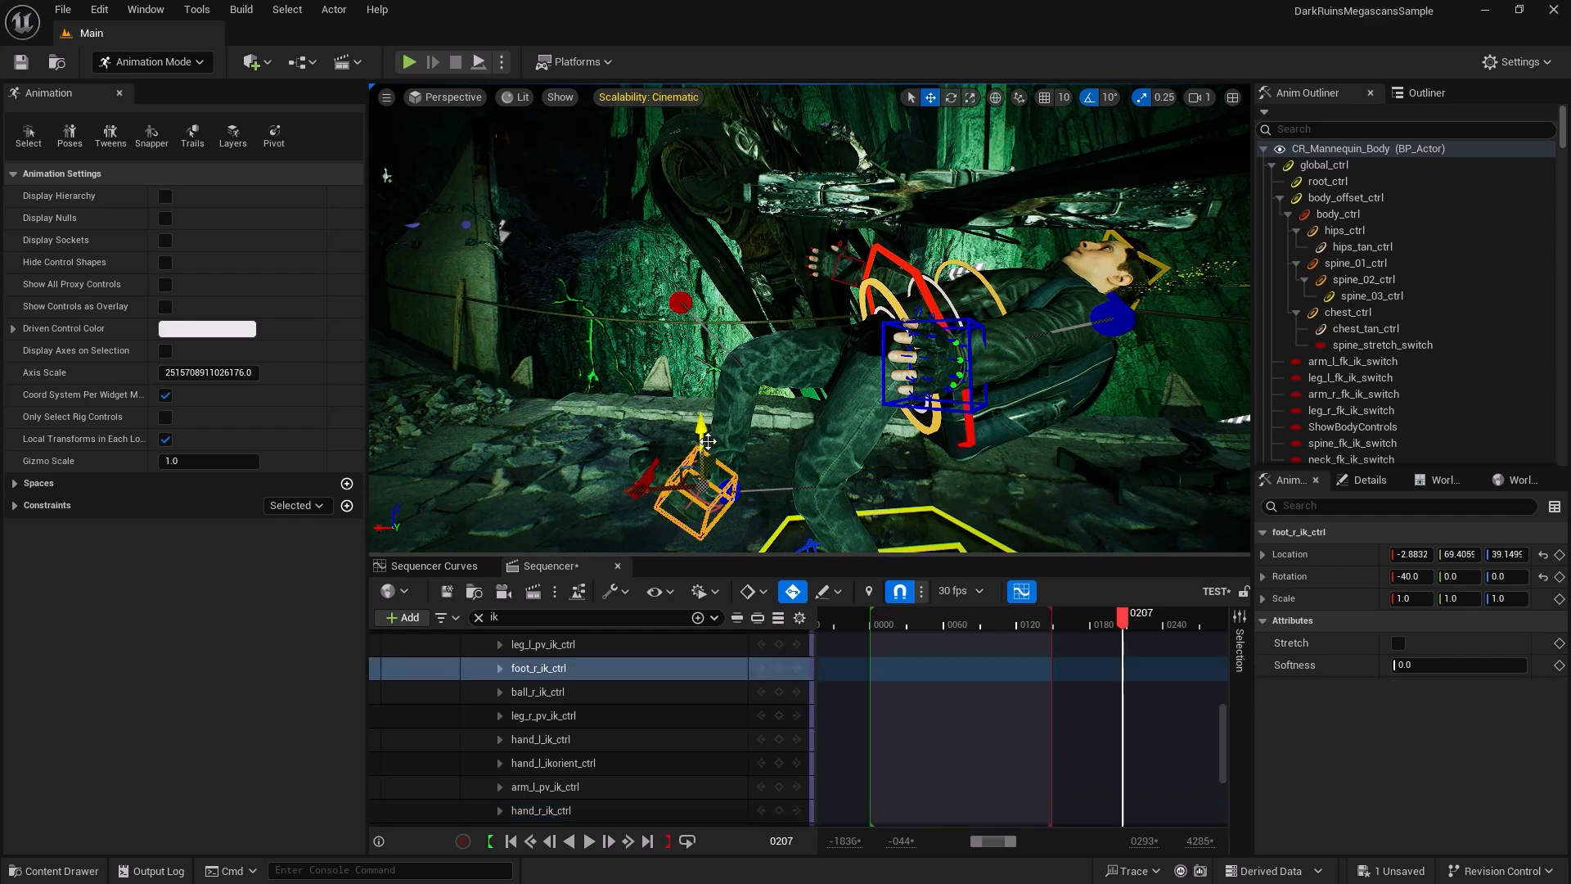
pyautogui.moveTo(700, 389); pyautogui.dragTo(701, 399)
pyautogui.moveTo(700, 398); pyautogui.dragTo(924, 401, button='right')
pyautogui.scroll(-5, 766, 395)
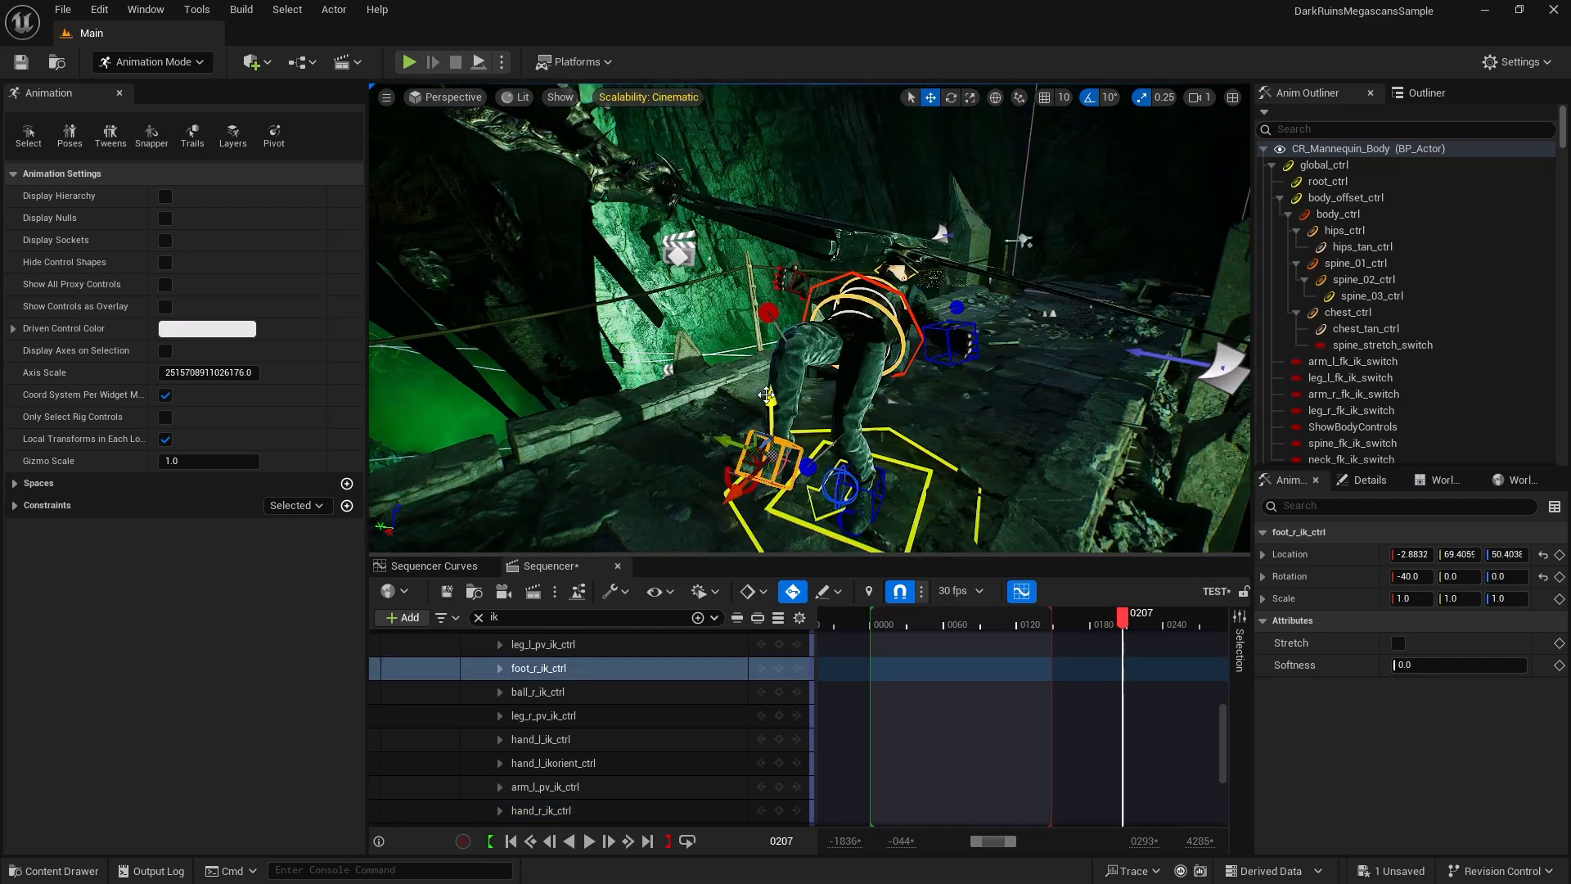
# Move the left foot IK control to about -5.2, 17.2, 5.6.
pyautogui.click(767, 311)
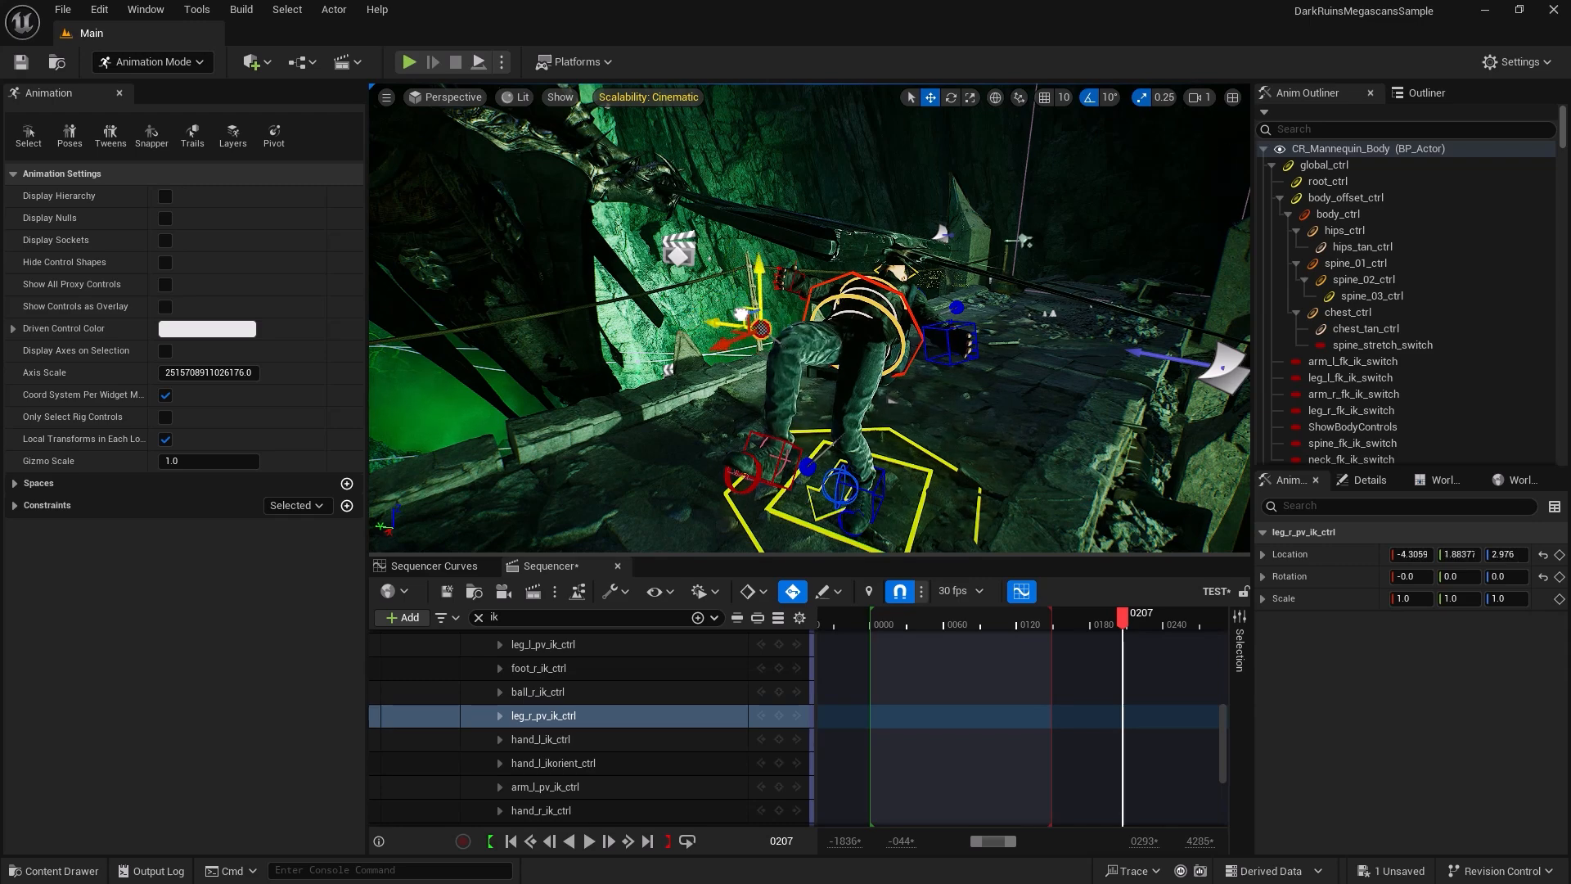
pyautogui.moveTo(810, 327); pyautogui.dragTo(851, 396, button='right')
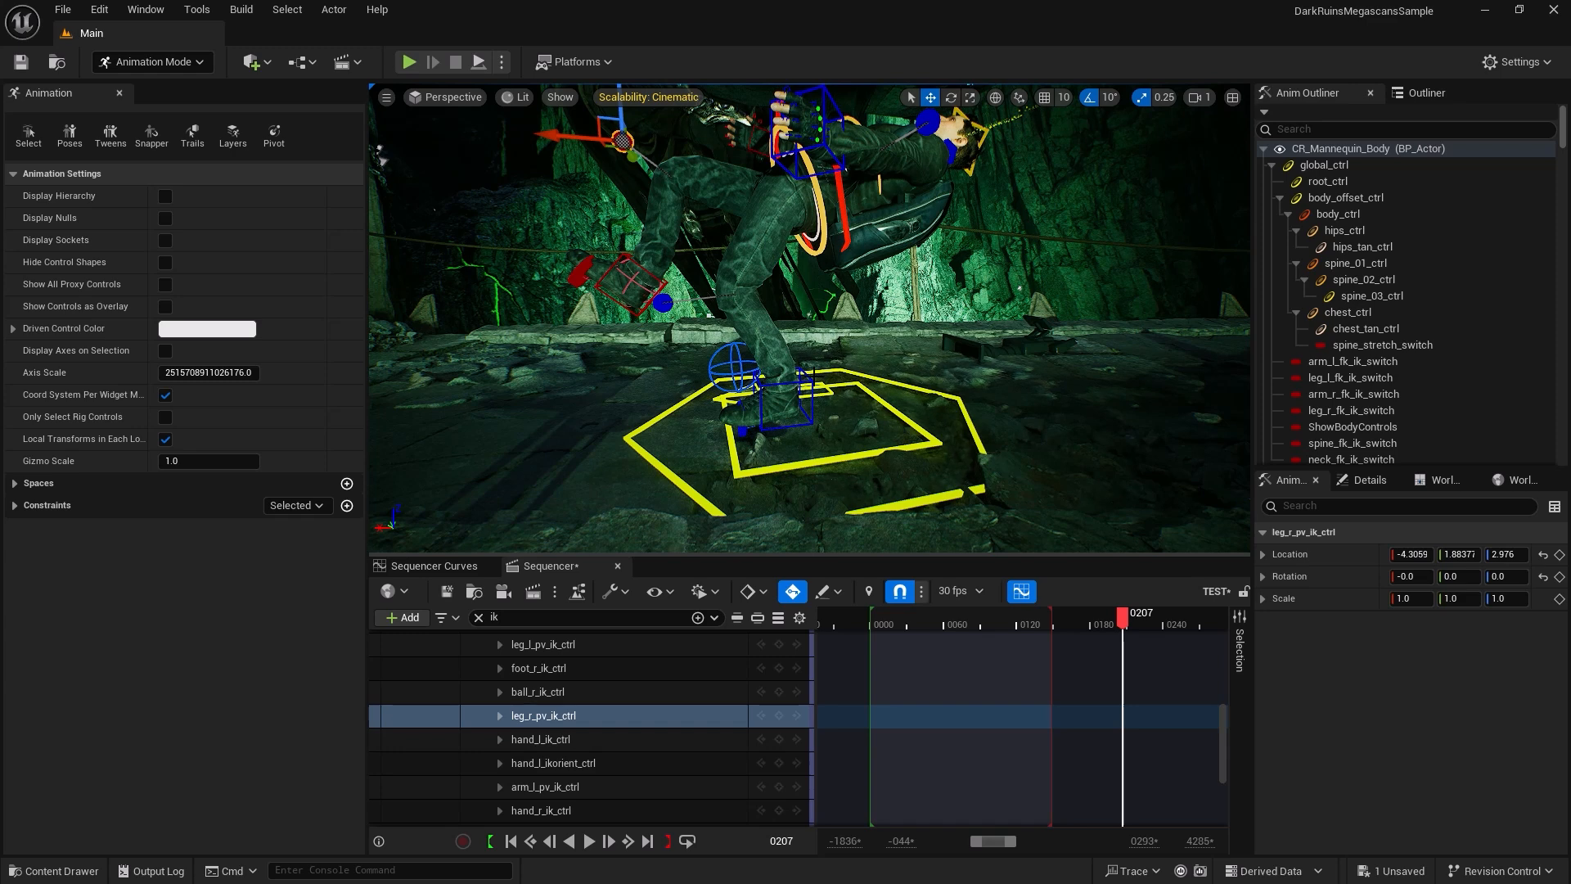
pyautogui.click(814, 377)
pyautogui.click(772, 398)
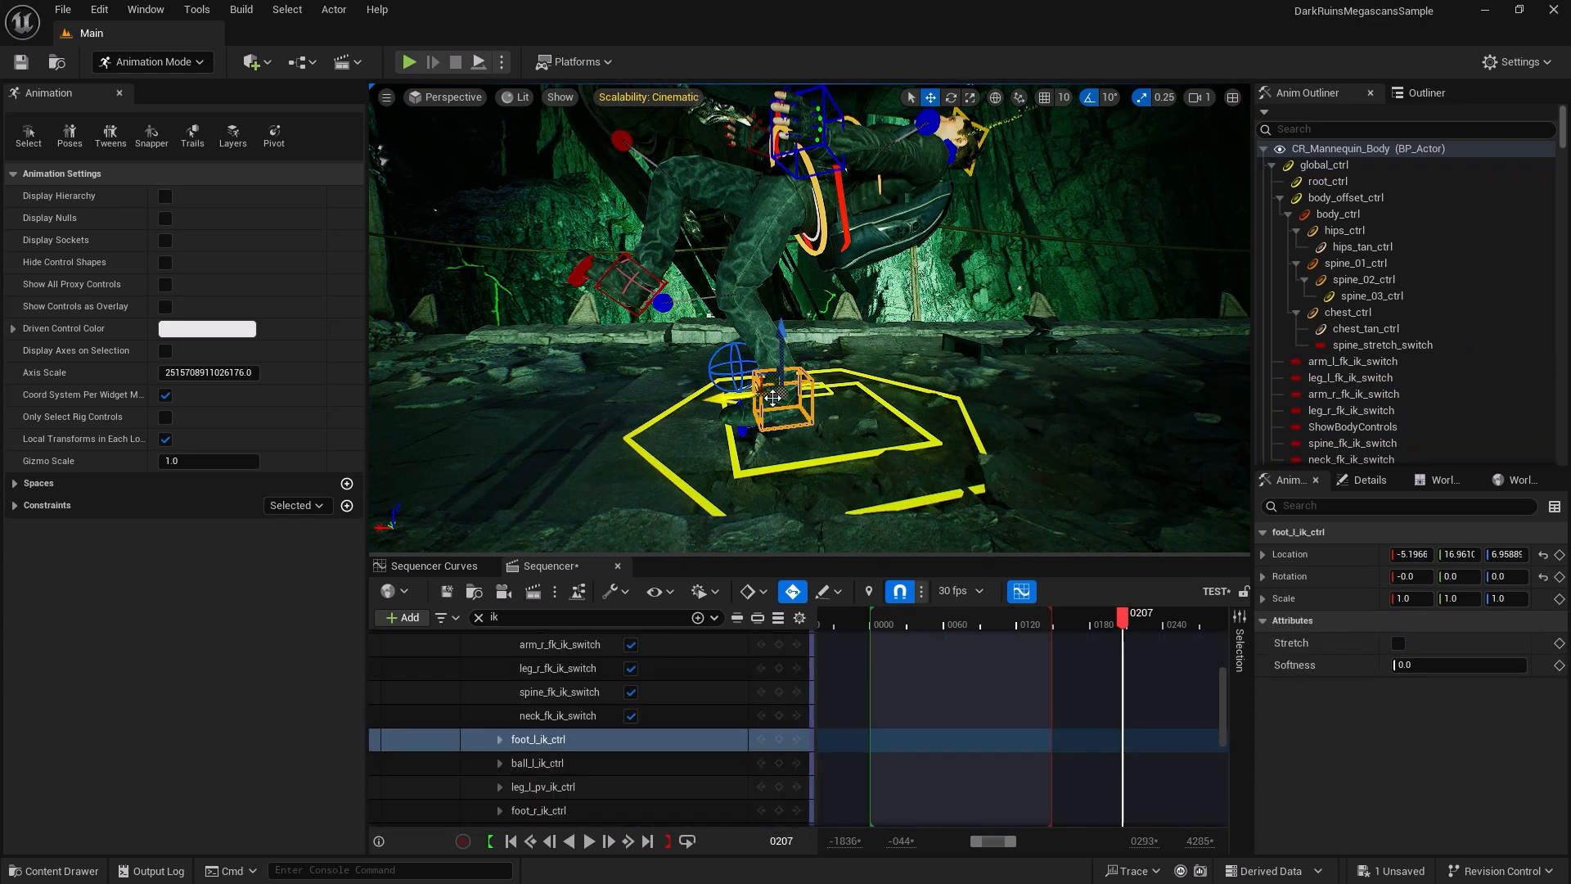
pyautogui.moveTo(786, 354); pyautogui.dragTo(775, 360)
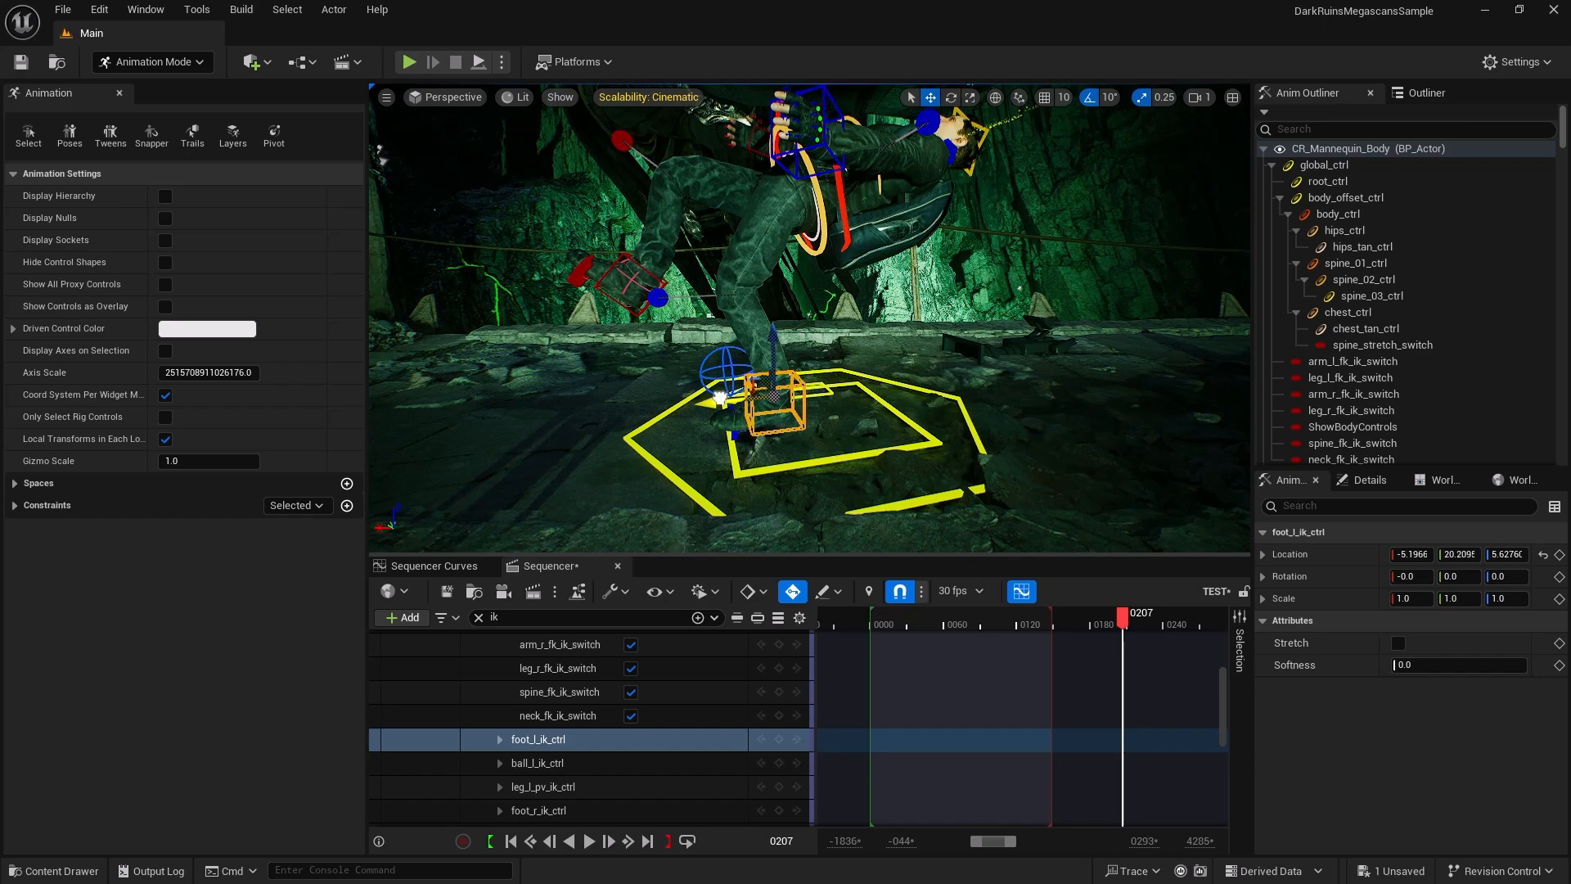
pyautogui.press('s')
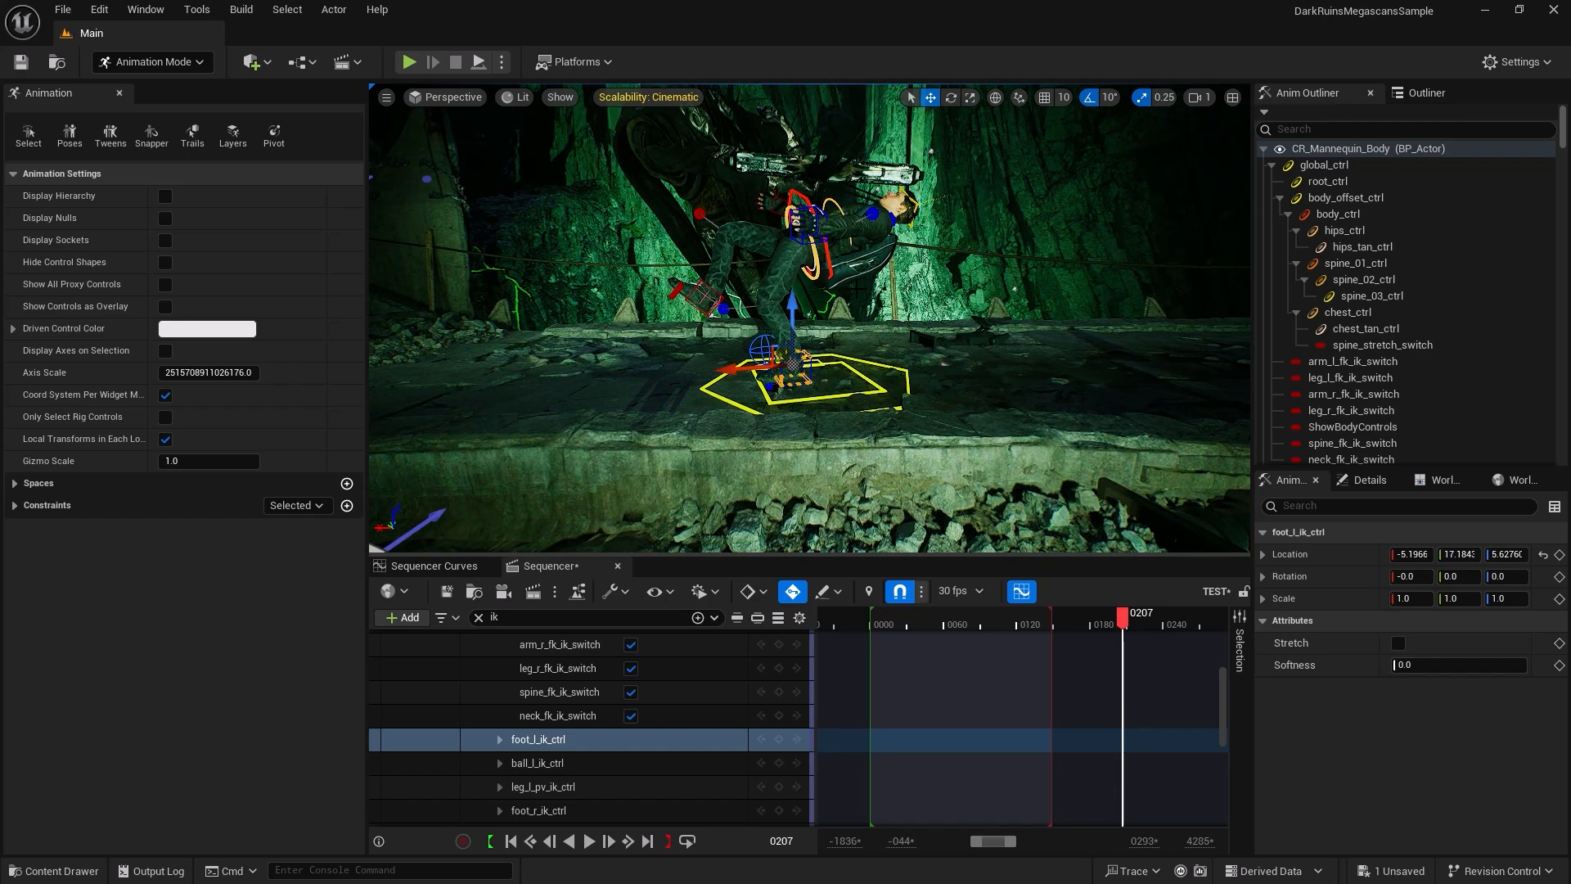
pyautogui.moveTo(810, 327); pyautogui.dragTo(900, 315, button='right')
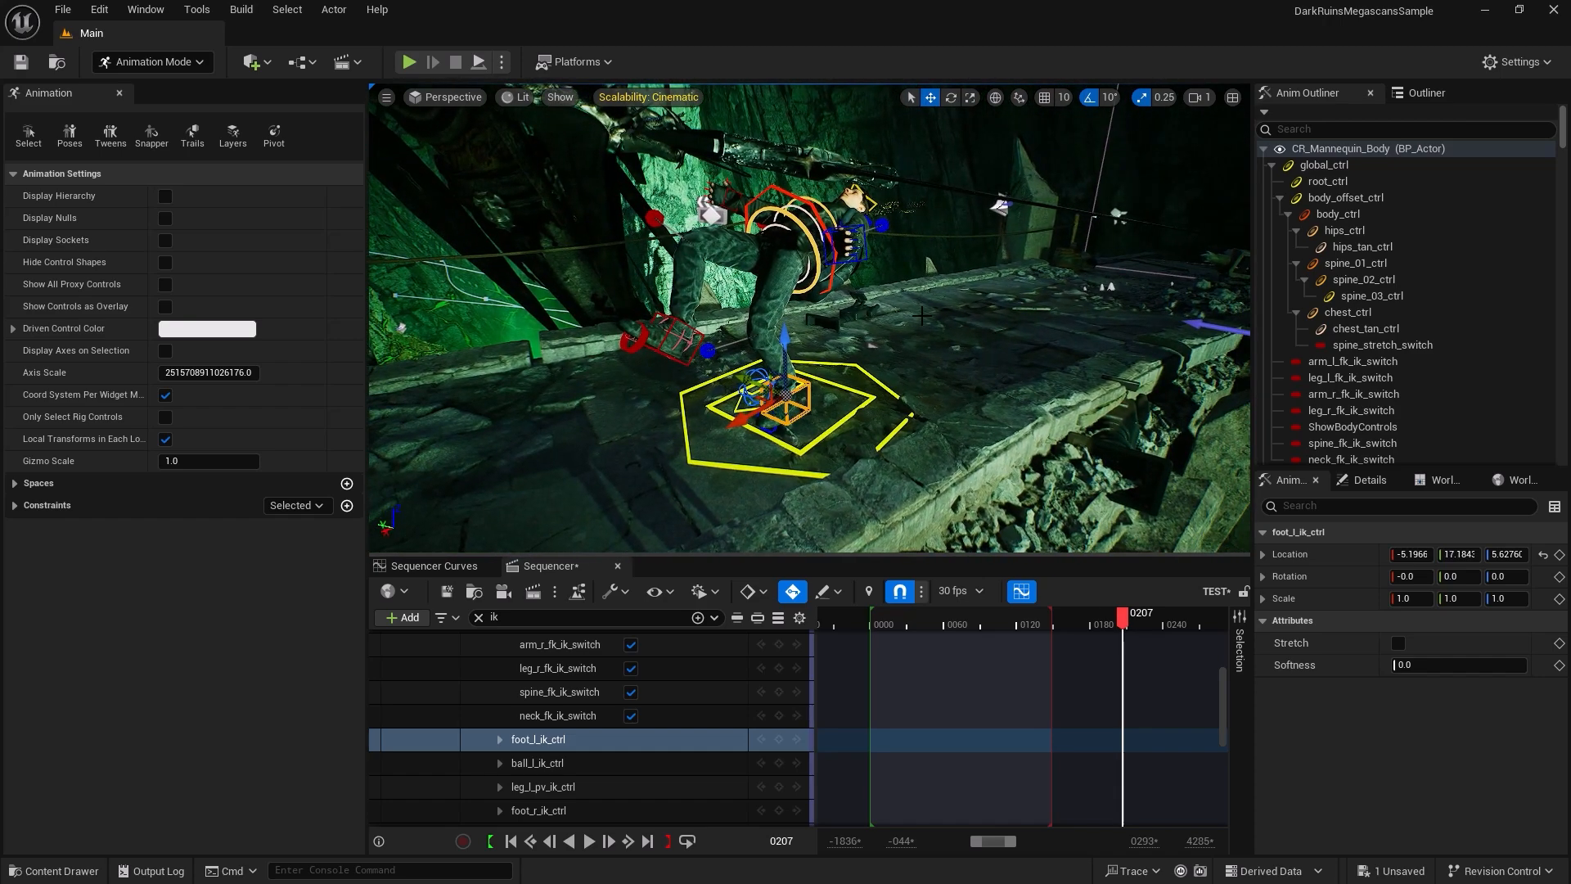
# Rotate the left hand IK control by 20 degrees to about -49.5, 40.8, 31.1.
pyautogui.scroll(4, 921, 315)
pyautogui.click(924, 144)
pyautogui.press('f')
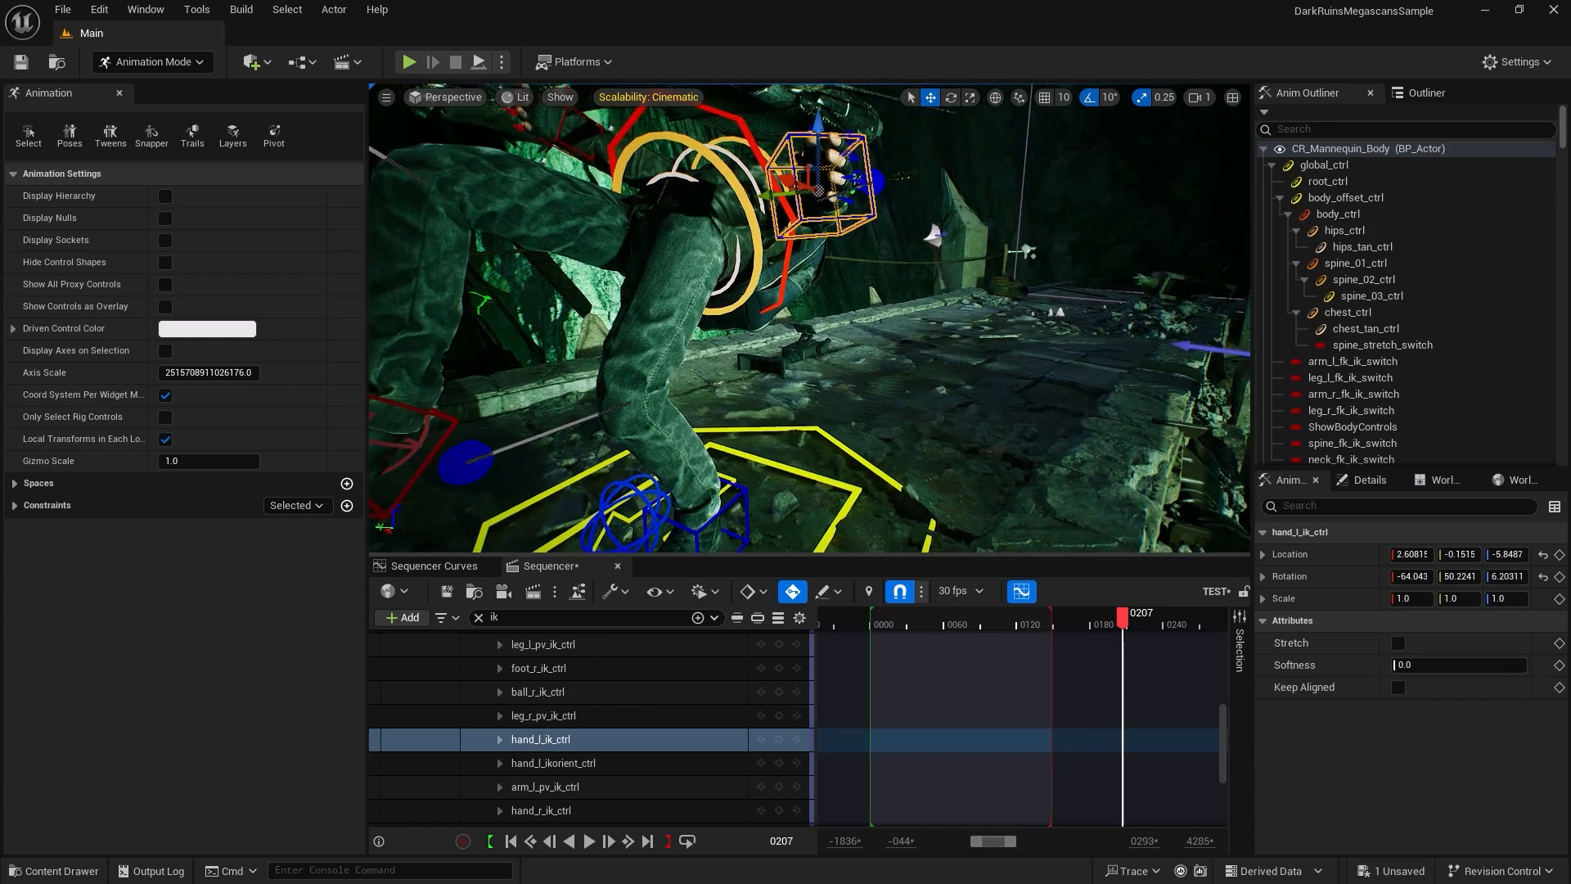
pyautogui.press('e')
pyautogui.moveTo(743, 243); pyautogui.dragTo(761, 245)
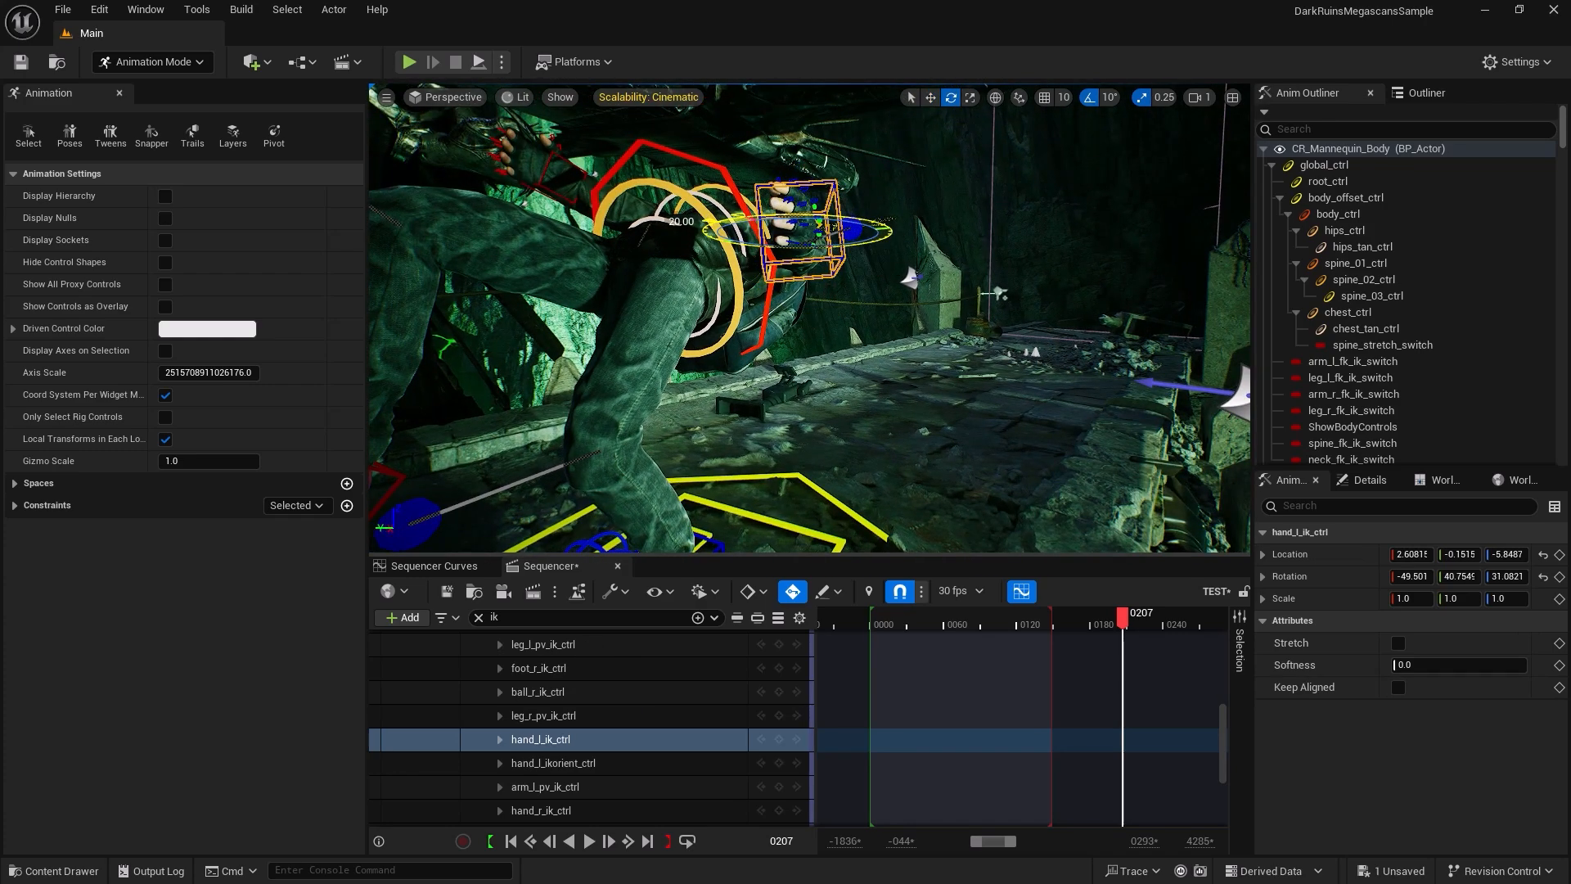
pyautogui.moveTo(810, 319); pyautogui.dragTo(911, 354, button='right')
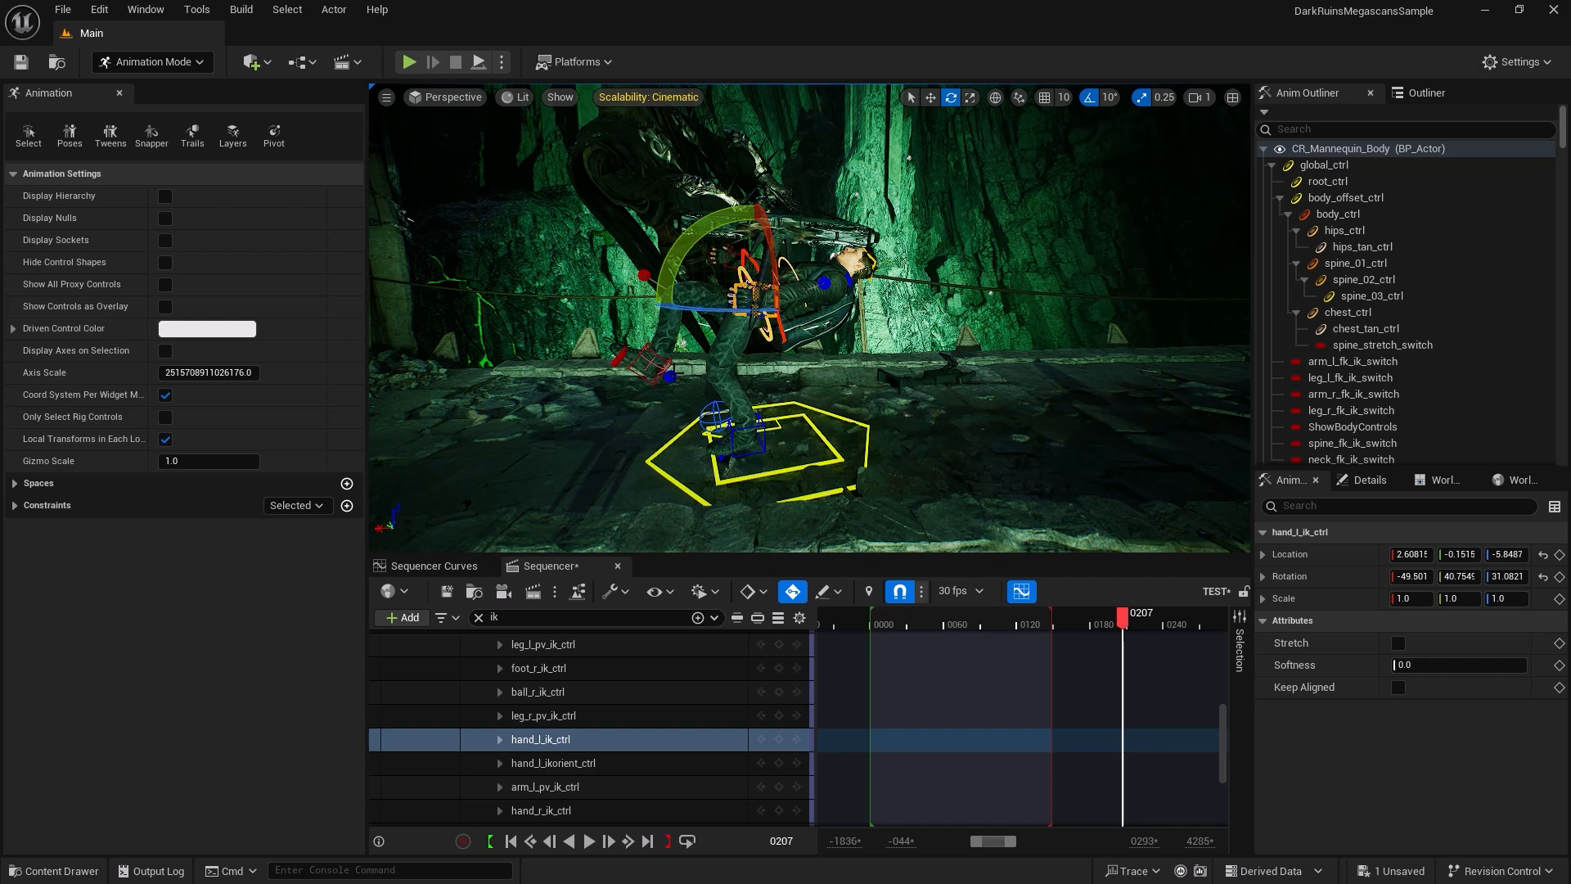
# Rotate the right foot IK control to -30 on X and move it to about -2.9, 83.5, 58.3.
pyautogui.click(650, 364)
pyautogui.moveTo(706, 301); pyautogui.dragTo(691, 287)
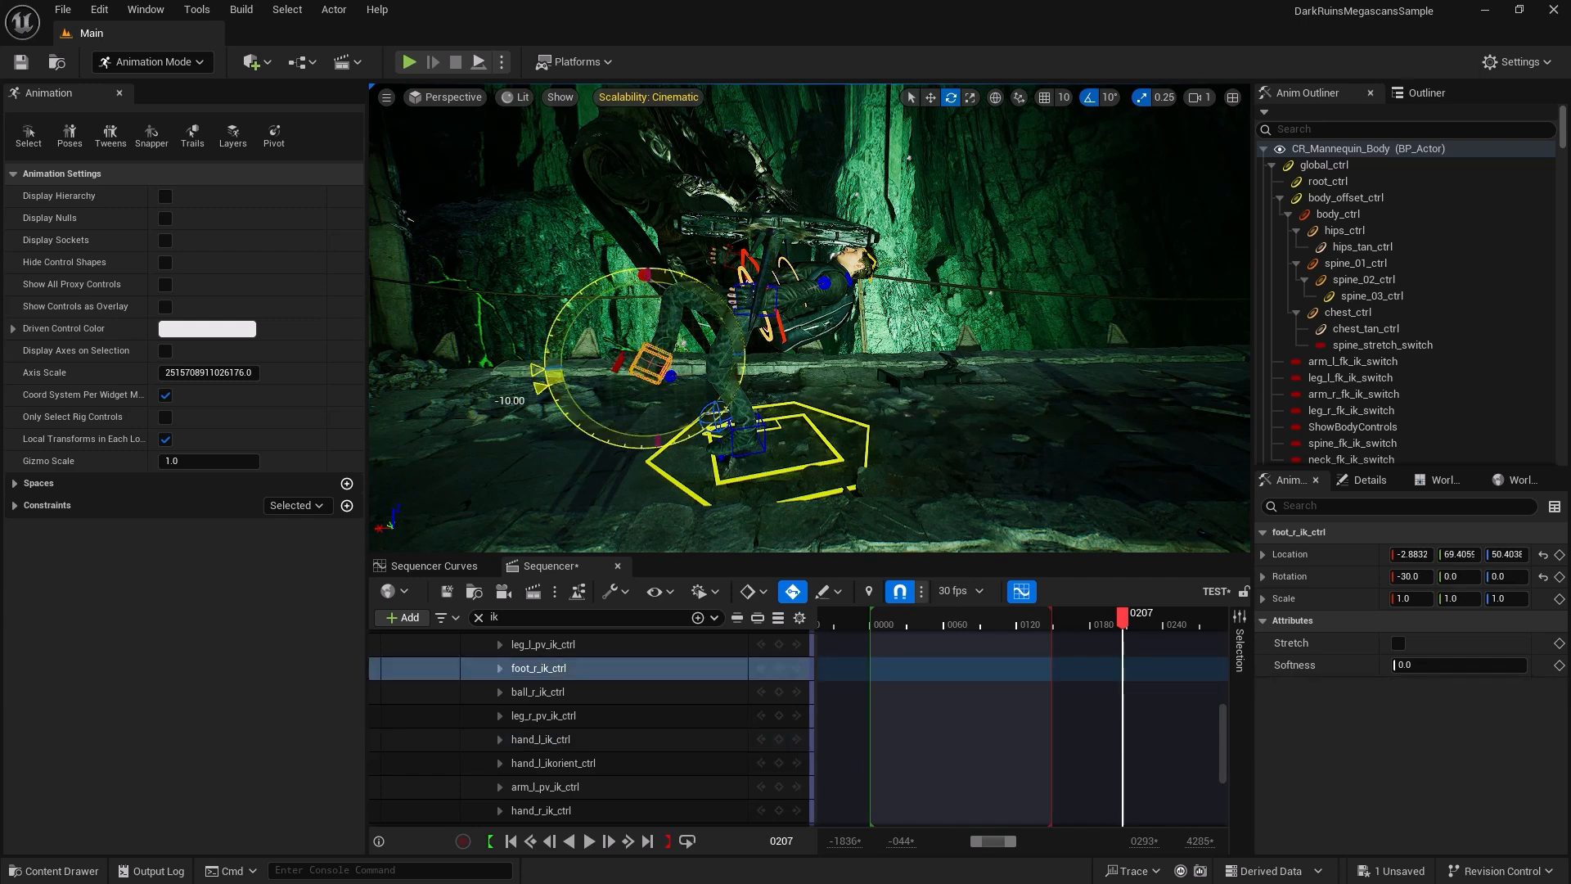
pyautogui.press('w')
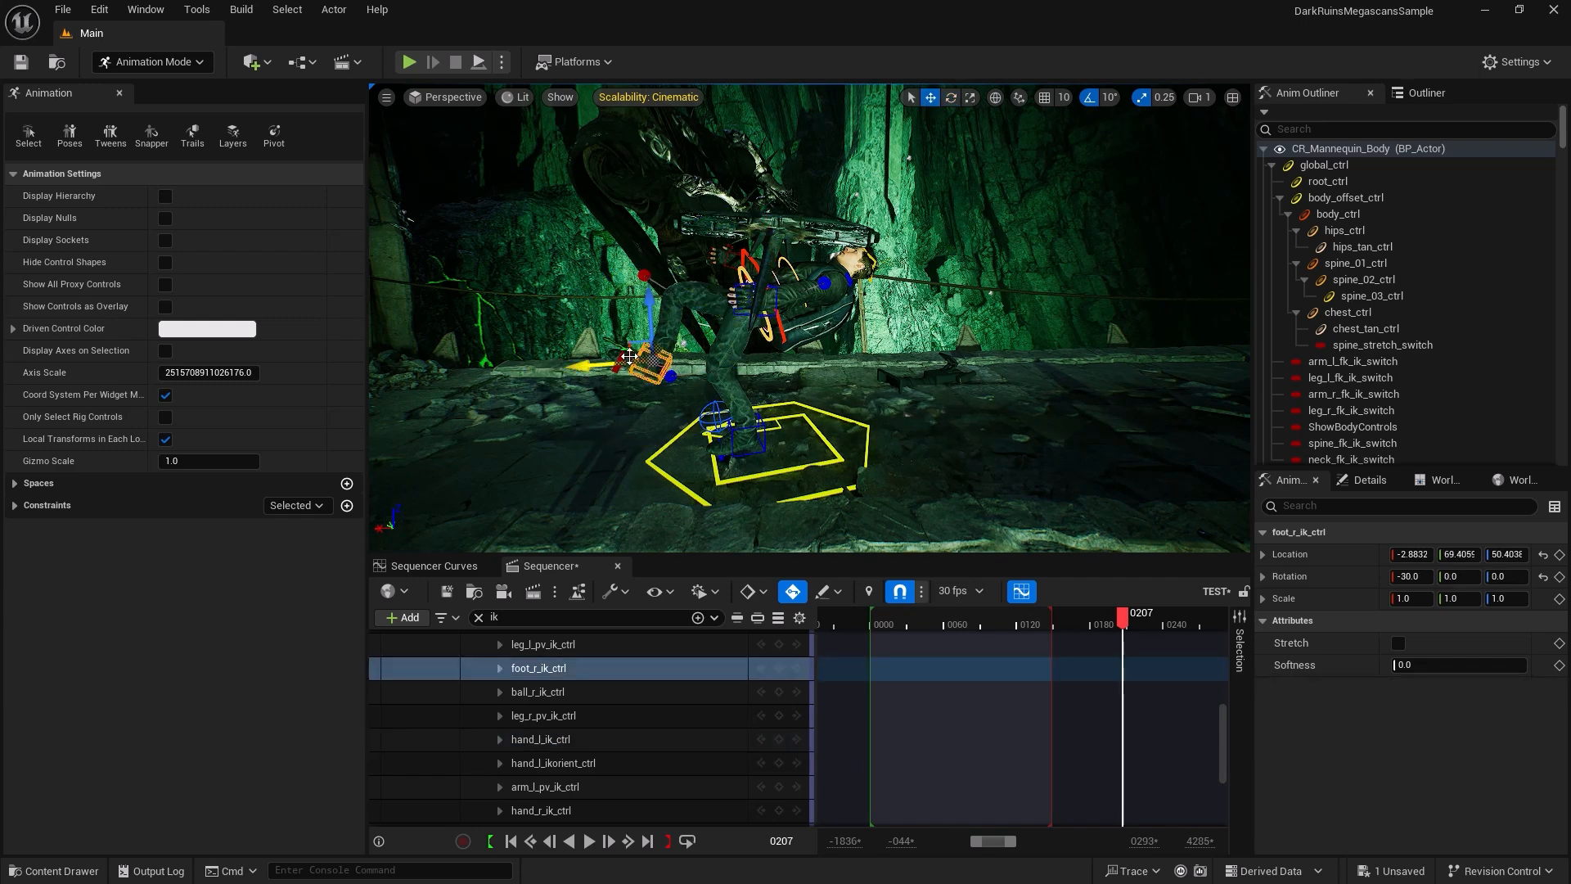
pyautogui.moveTo(623, 353); pyautogui.dragTo(598, 342)
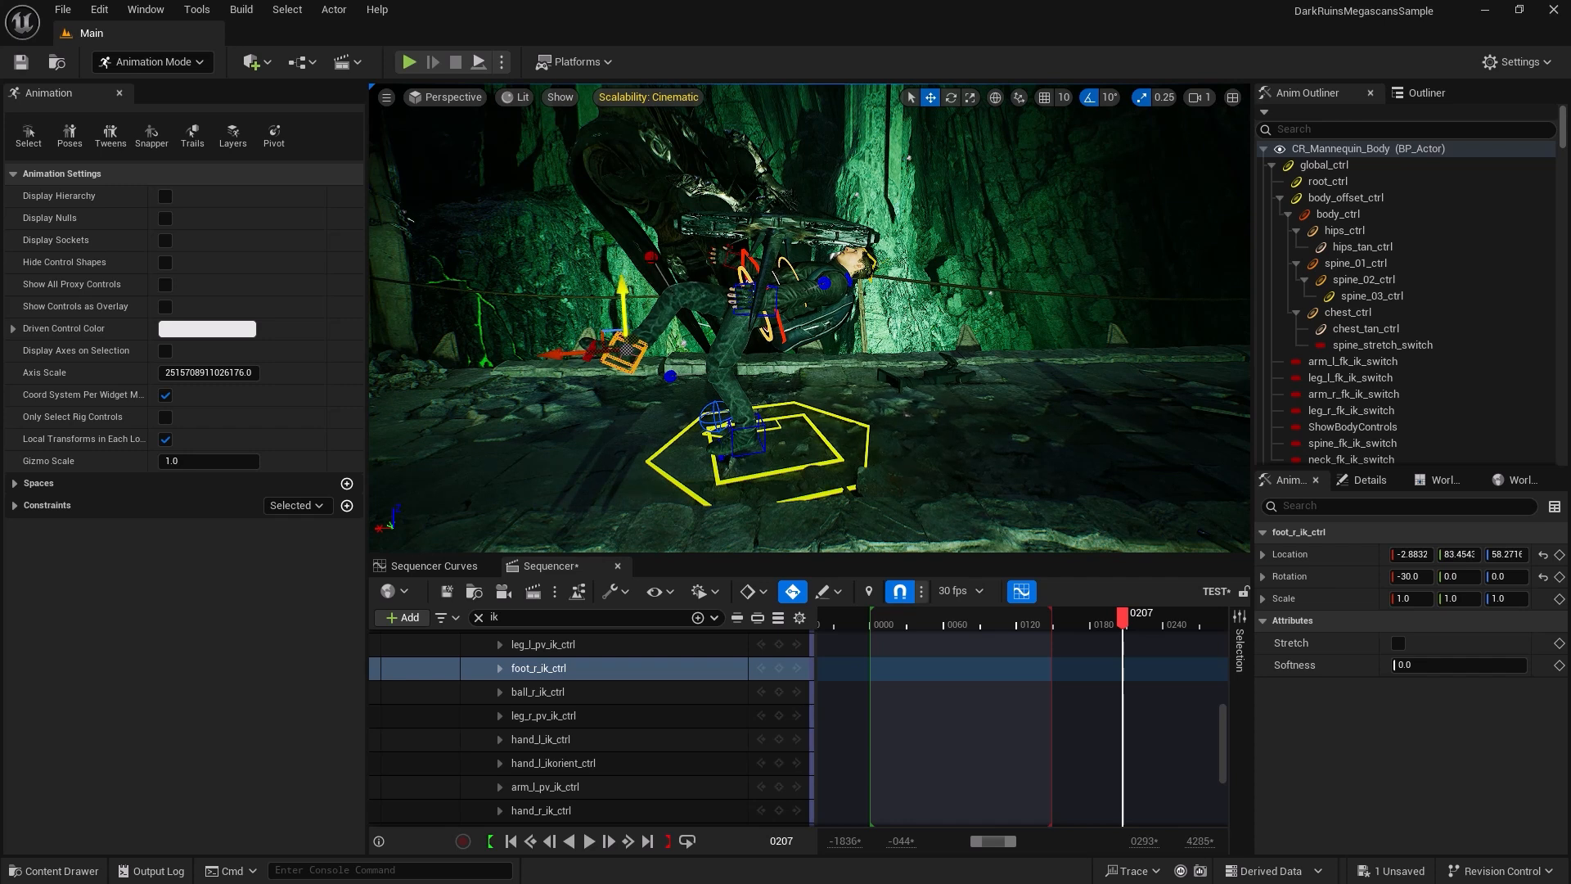
# Move the right leg's pole vector IK control to about -6.7, -12.4, 0.5.
pyautogui.click(652, 257)
pyautogui.moveTo(646, 199); pyautogui.dragTo(648, 223)
pyautogui.press('a')
pyautogui.moveTo(663, 241); pyautogui.dragTo(882, 276, button='right')
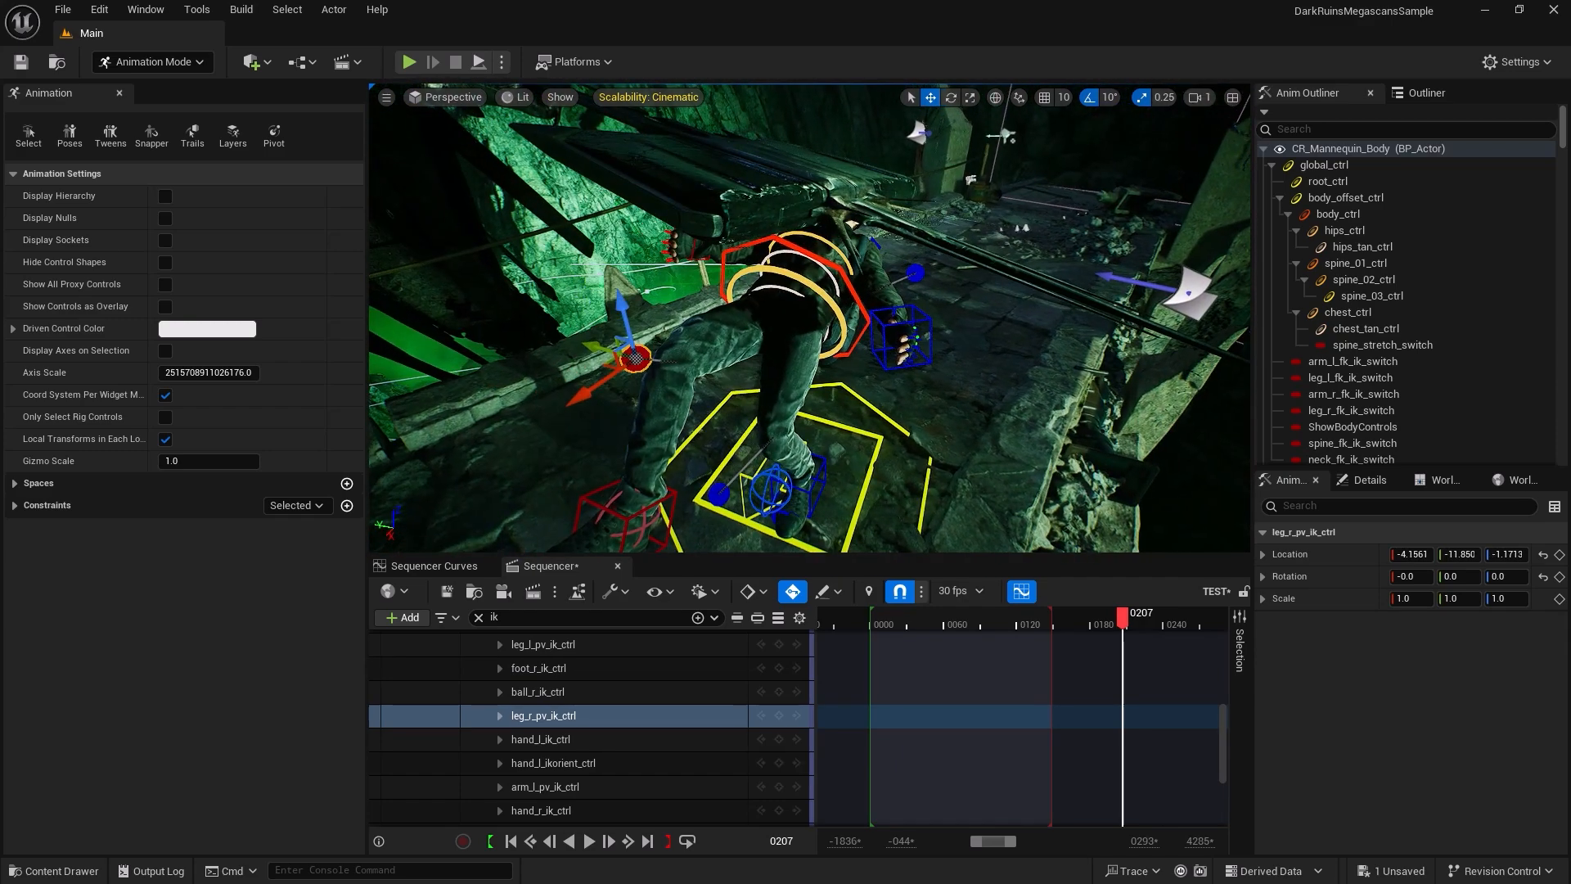
pyautogui.moveTo(614, 364); pyautogui.dragTo(627, 362)
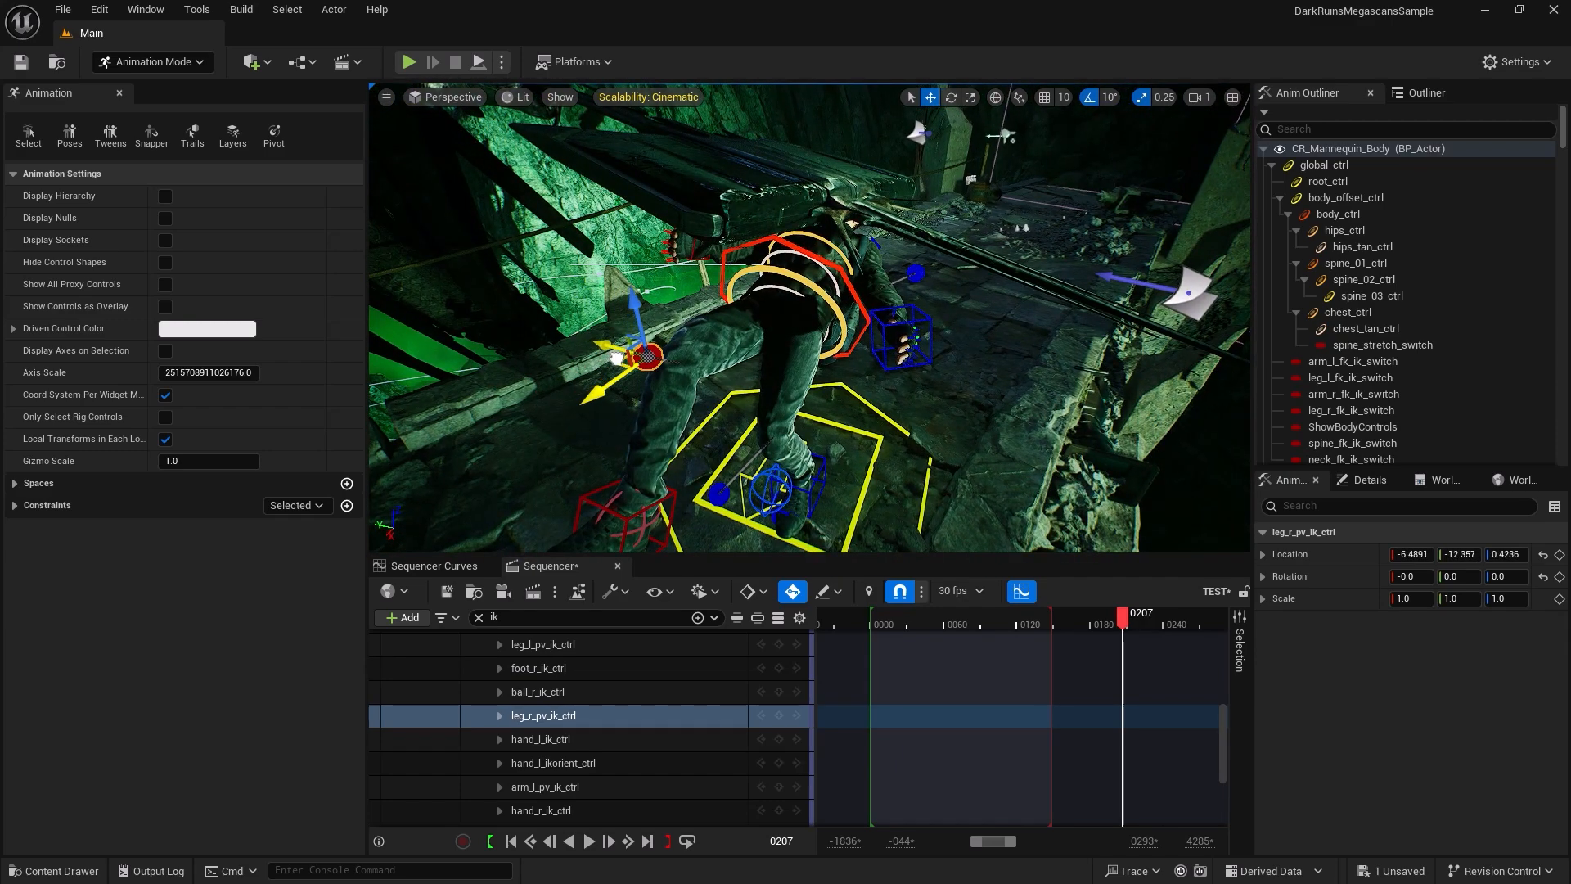
pyautogui.moveTo(875, 477); pyautogui.dragTo(884, 477, button='right')
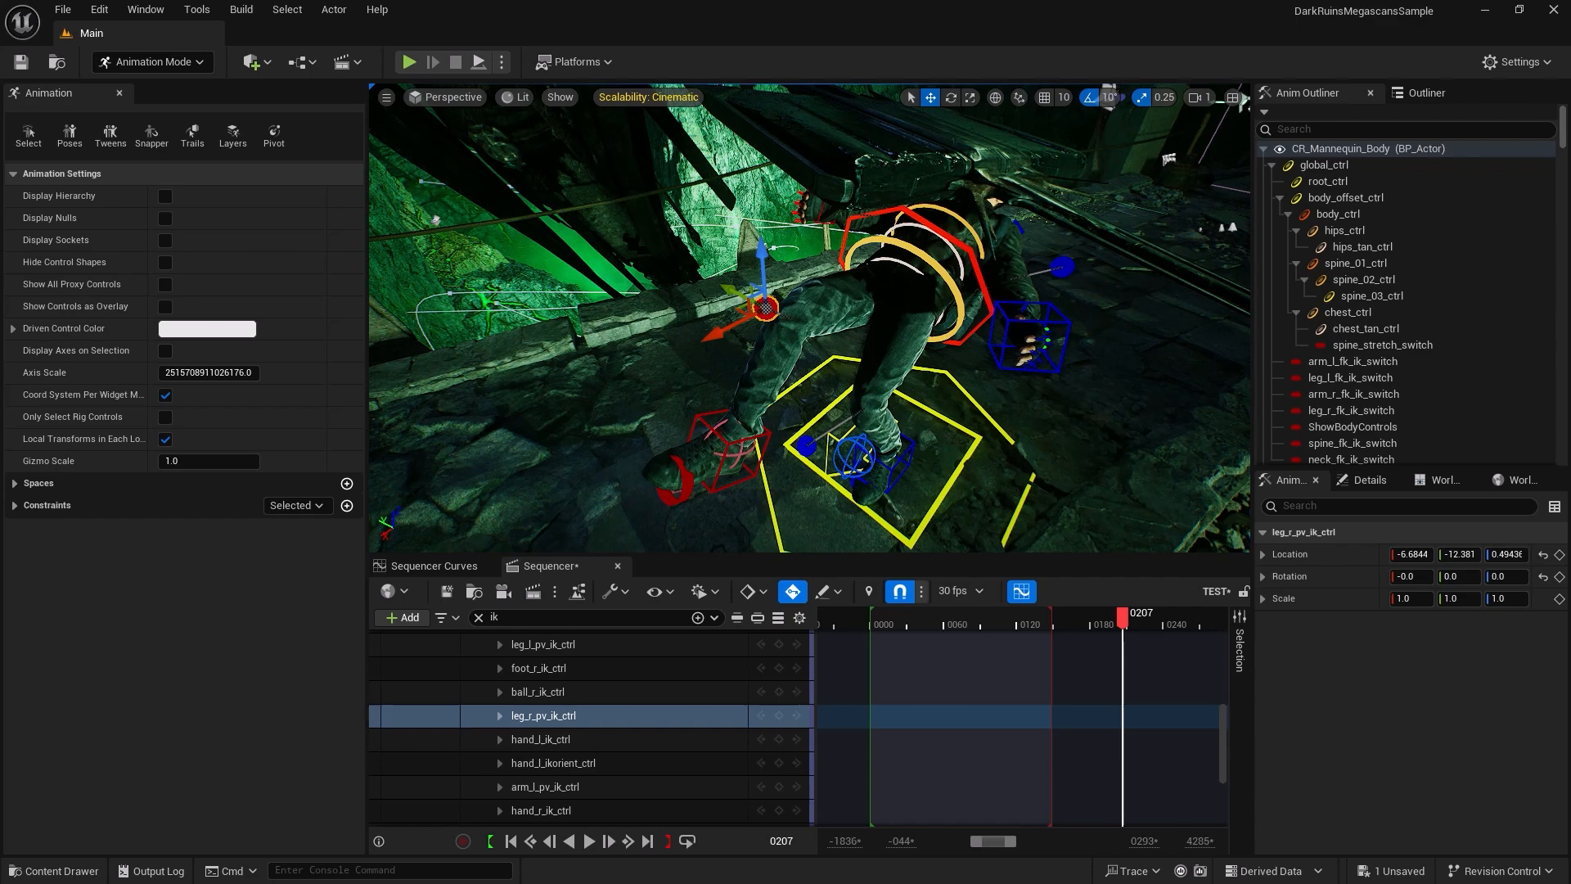
# Adjust the IK control at the character's right foot and select the BP_Actor character.
pyautogui.click(702, 460)
pyautogui.moveTo(678, 482); pyautogui.dragTo(693, 472)
pyautogui.moveTo(693, 472); pyautogui.dragTo(737, 446, button='right')
pyautogui.click(827, 402)
pyautogui.moveTo(874, 426); pyautogui.dragTo(884, 392, button='right')
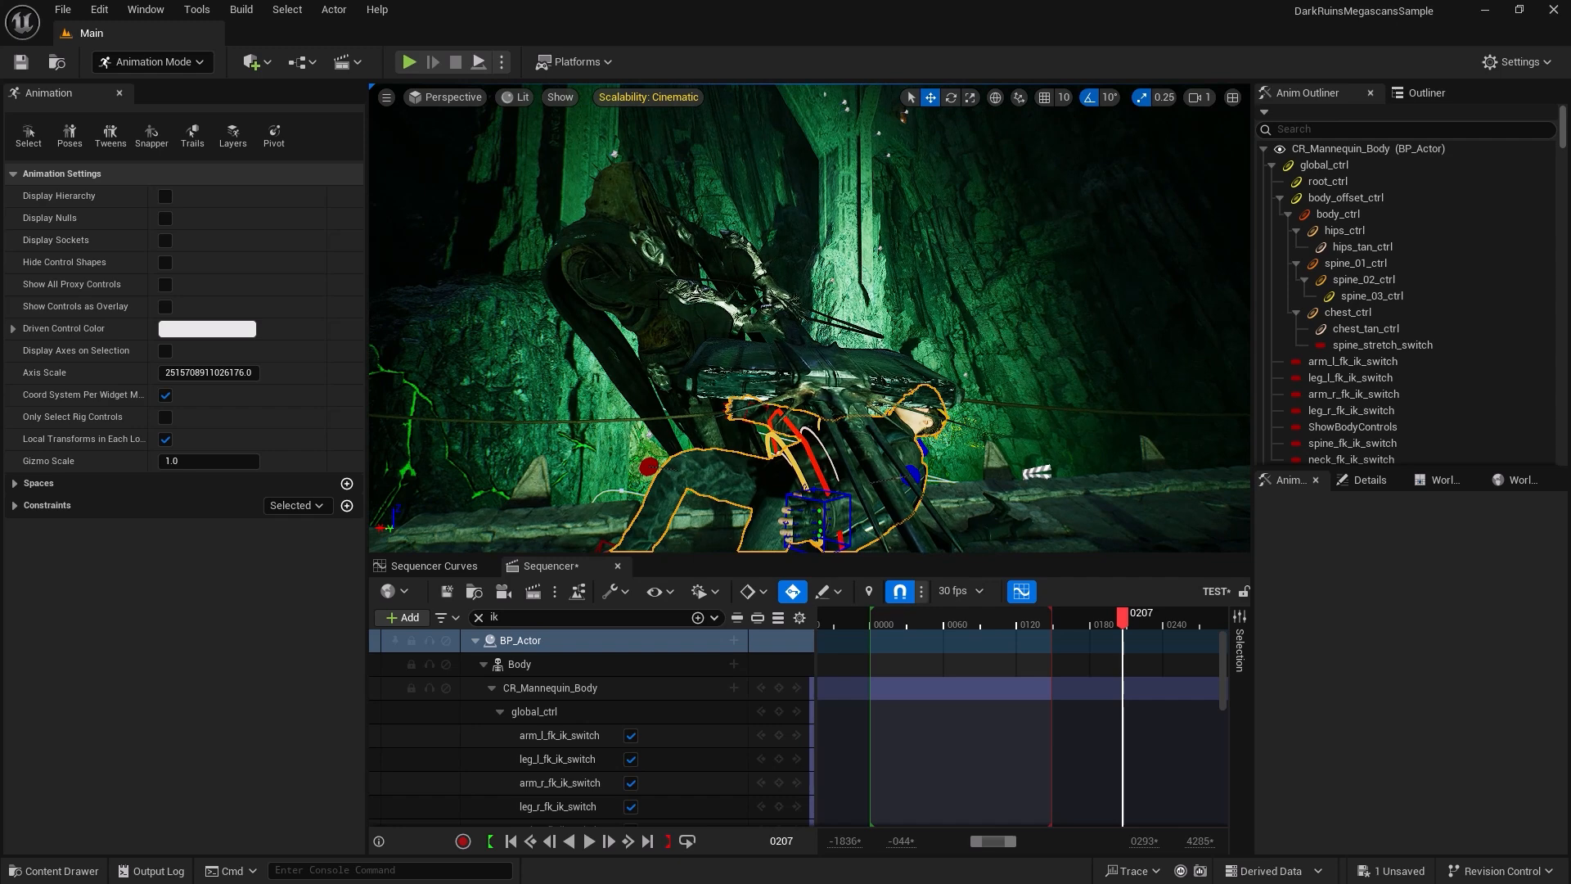
# Select the hooded static mesh figure and examine the character's pose against it from several angles.
pyautogui.click(661, 299)
pyautogui.moveTo(661, 299)
pyautogui.mouseDown(button='right')
pyautogui.moveTo(657, 315)
pyautogui.moveTo(622, 308)
pyautogui.moveTo(636, 309)
pyautogui.mouseUp(button='right')
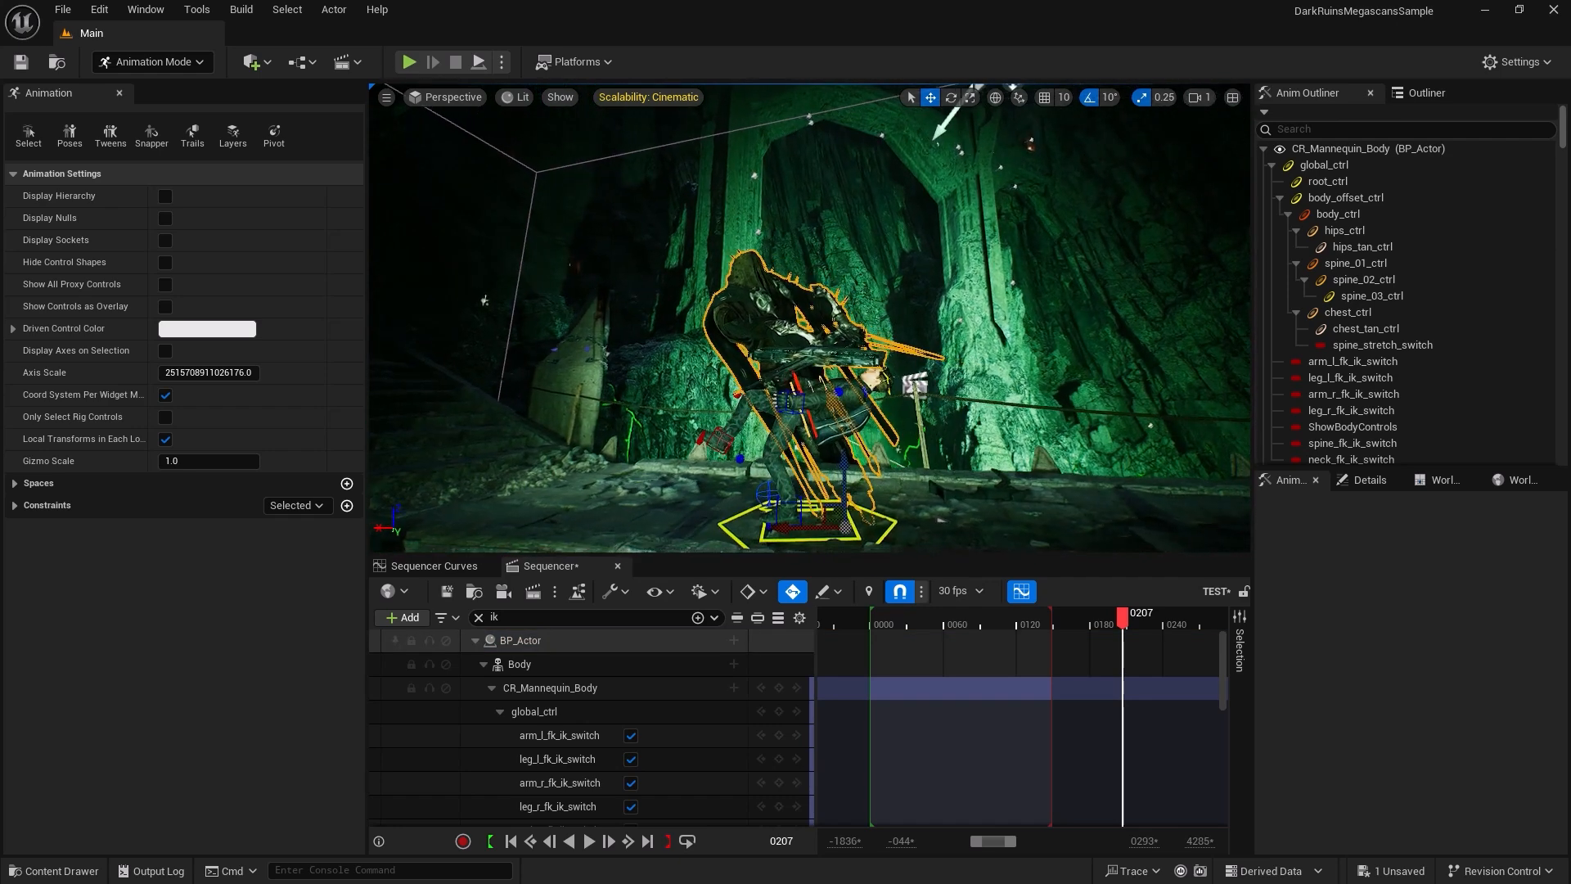
pyautogui.moveTo(932, 377); pyautogui.dragTo(932, 372, button='right')
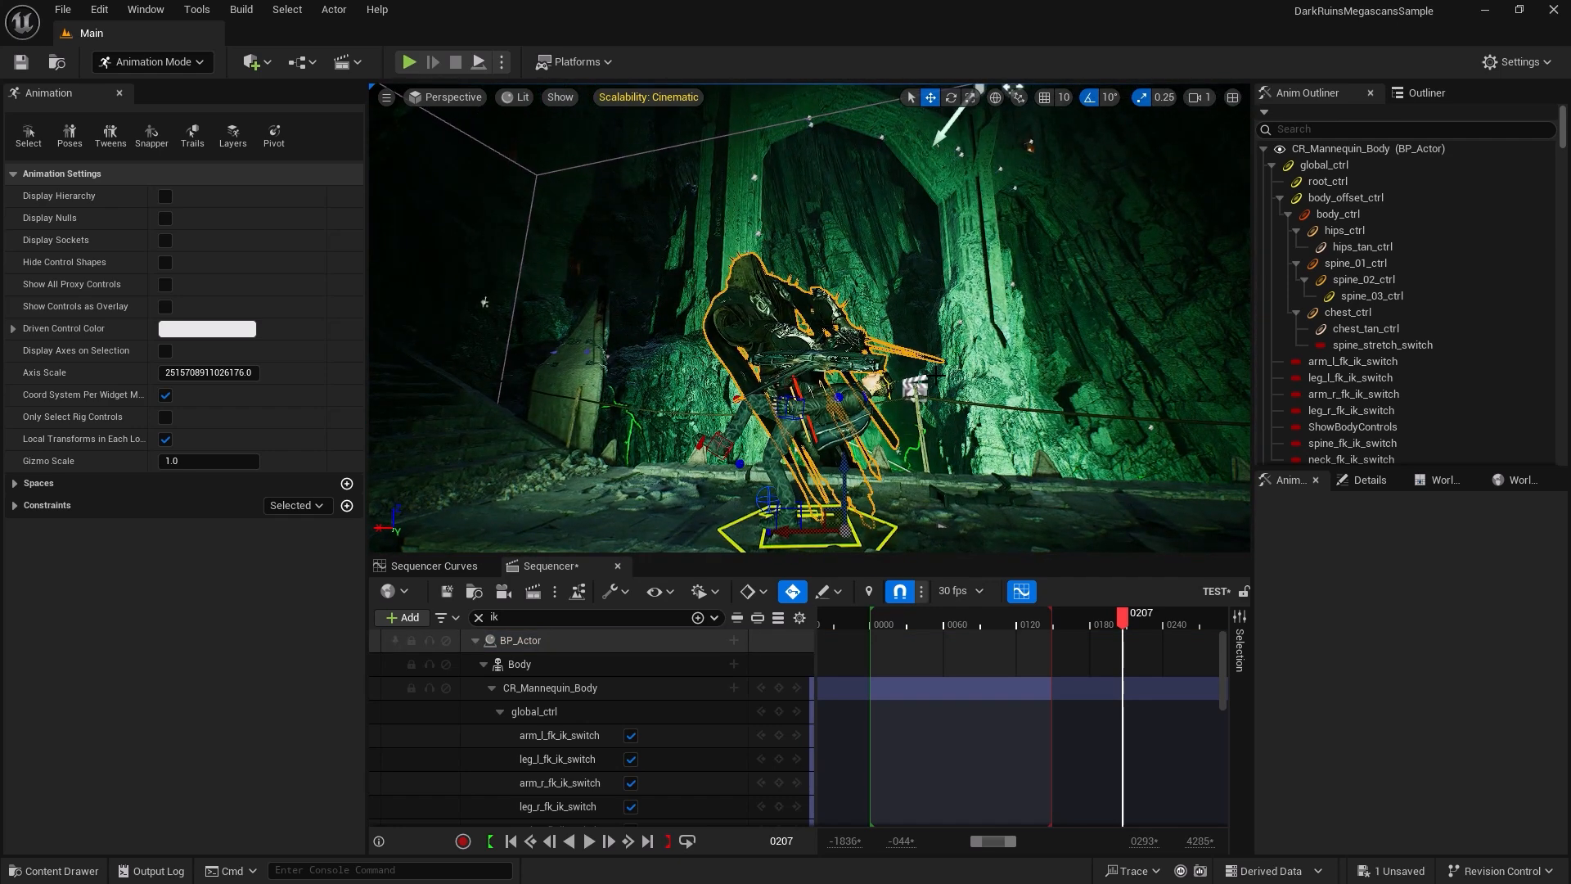
pyautogui.moveTo(932, 373); pyautogui.dragTo(978, 393, button='right')
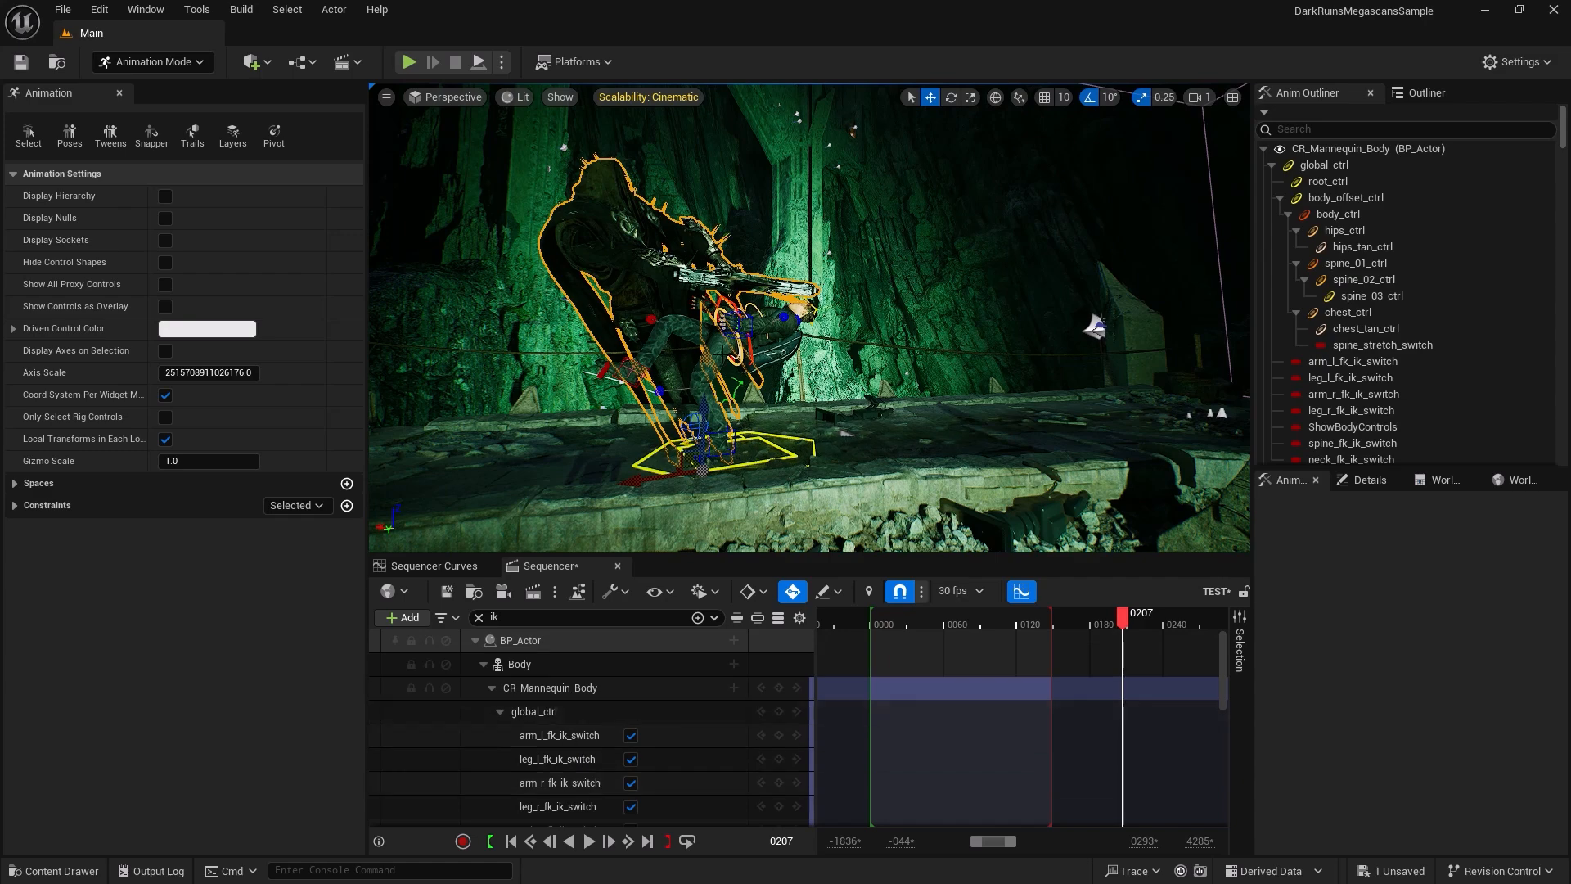
pyautogui.moveTo(810, 327); pyautogui.dragTo(892, 343, button='right')
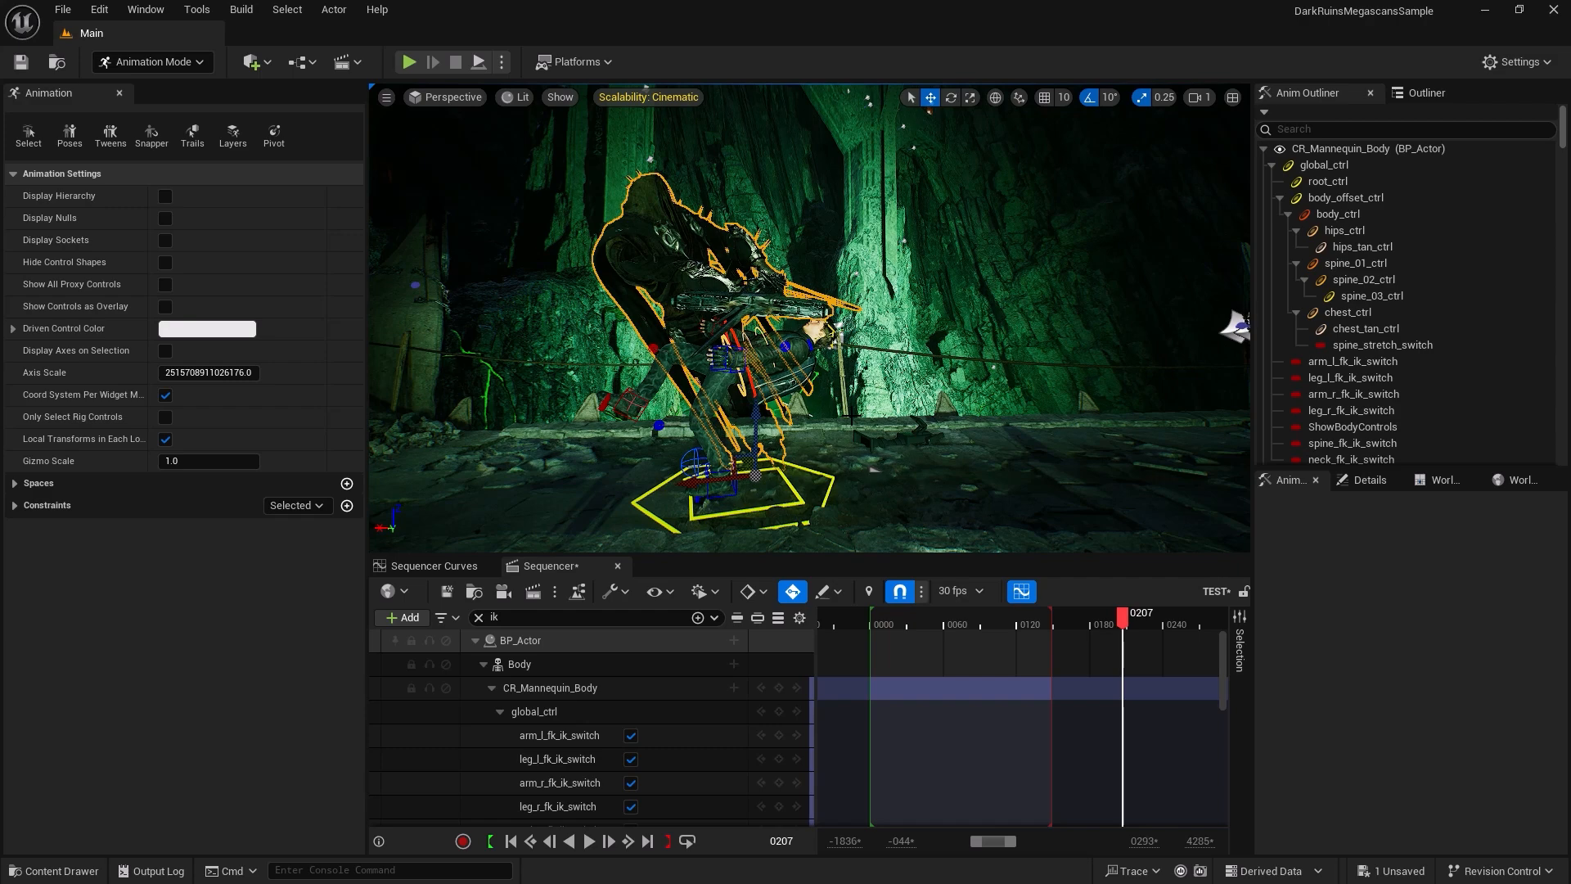
# Leave Animation Mode and tidy the Sequencer by clearing the track filter and collapsing the BP_Actor and SevarogBloodred tracks.
pyautogui.click(120, 94)
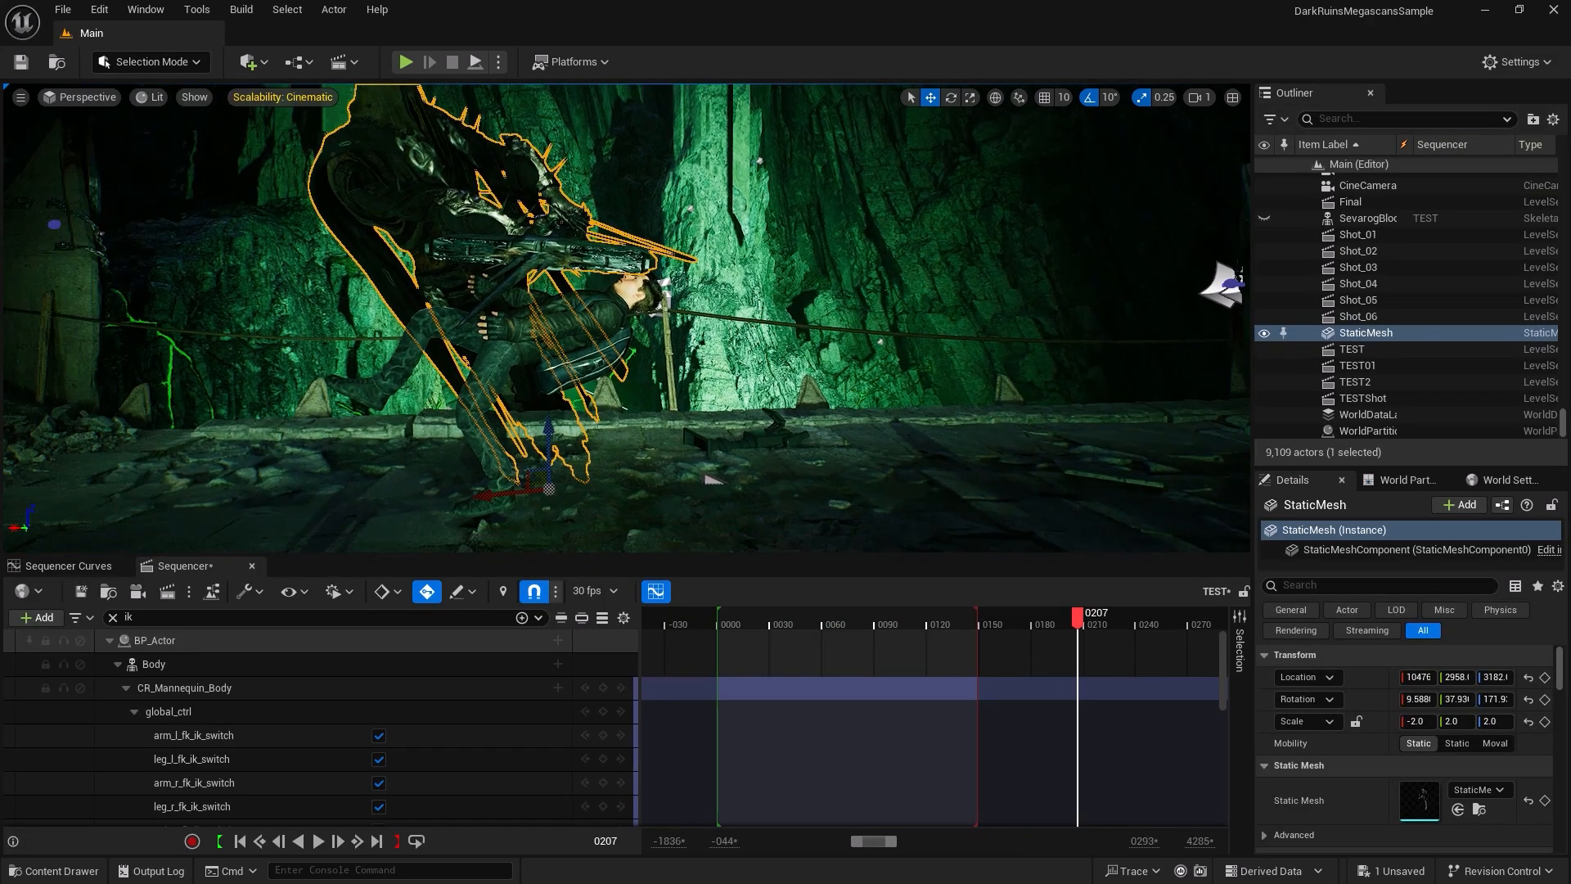
pyautogui.moveTo(344, 328)
pyautogui.mouseDown(button='right')
pyautogui.moveTo(315, 333)
pyautogui.moveTo(332, 329)
pyautogui.mouseUp(button='right')
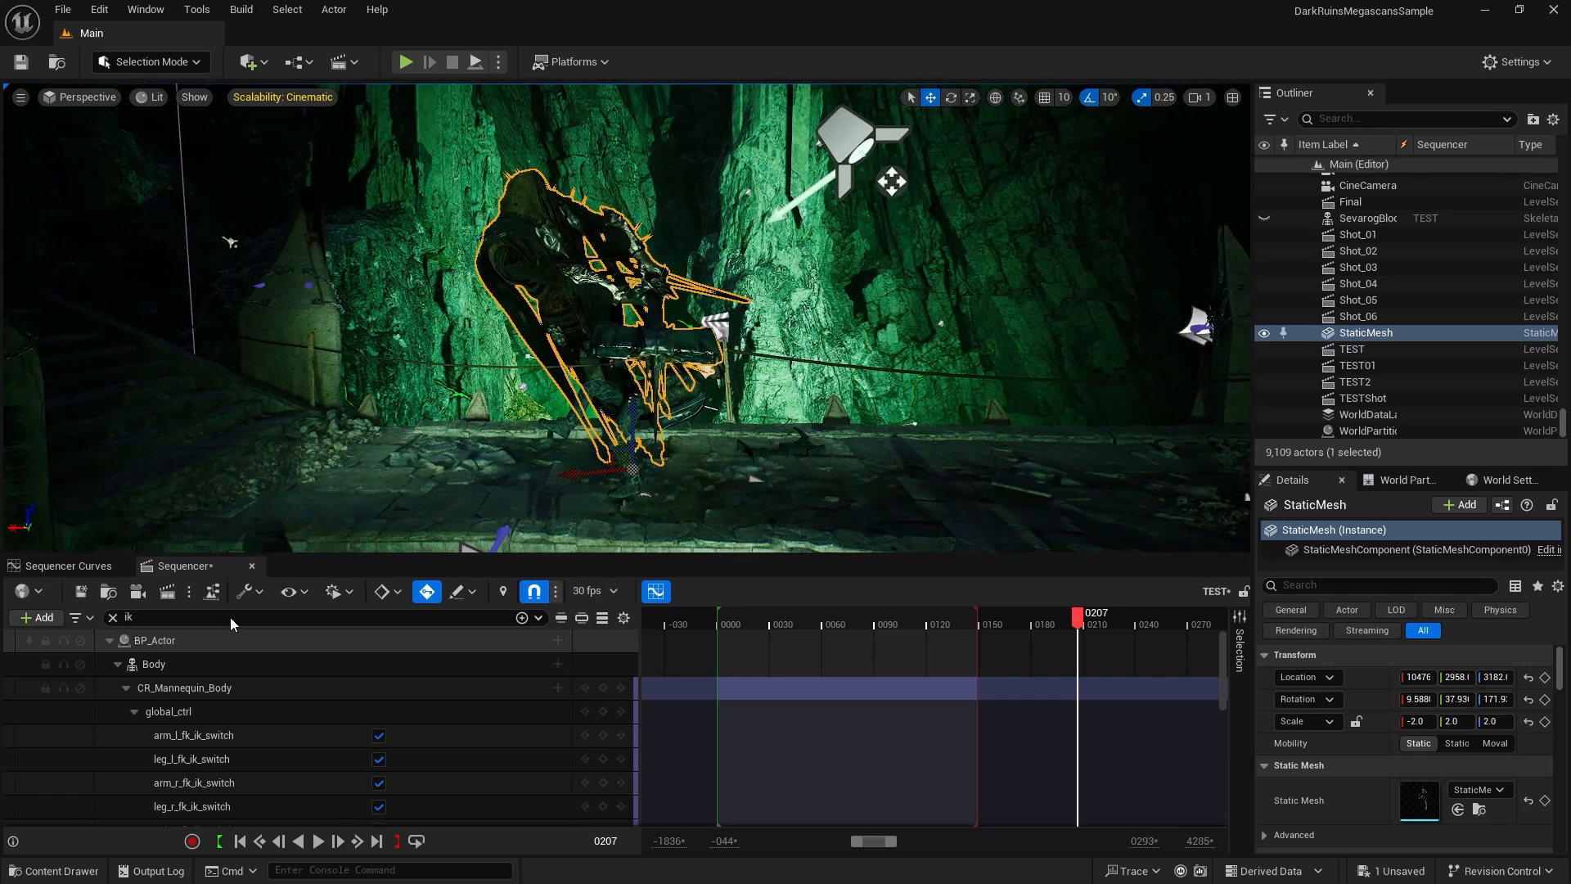
pyautogui.click(117, 665)
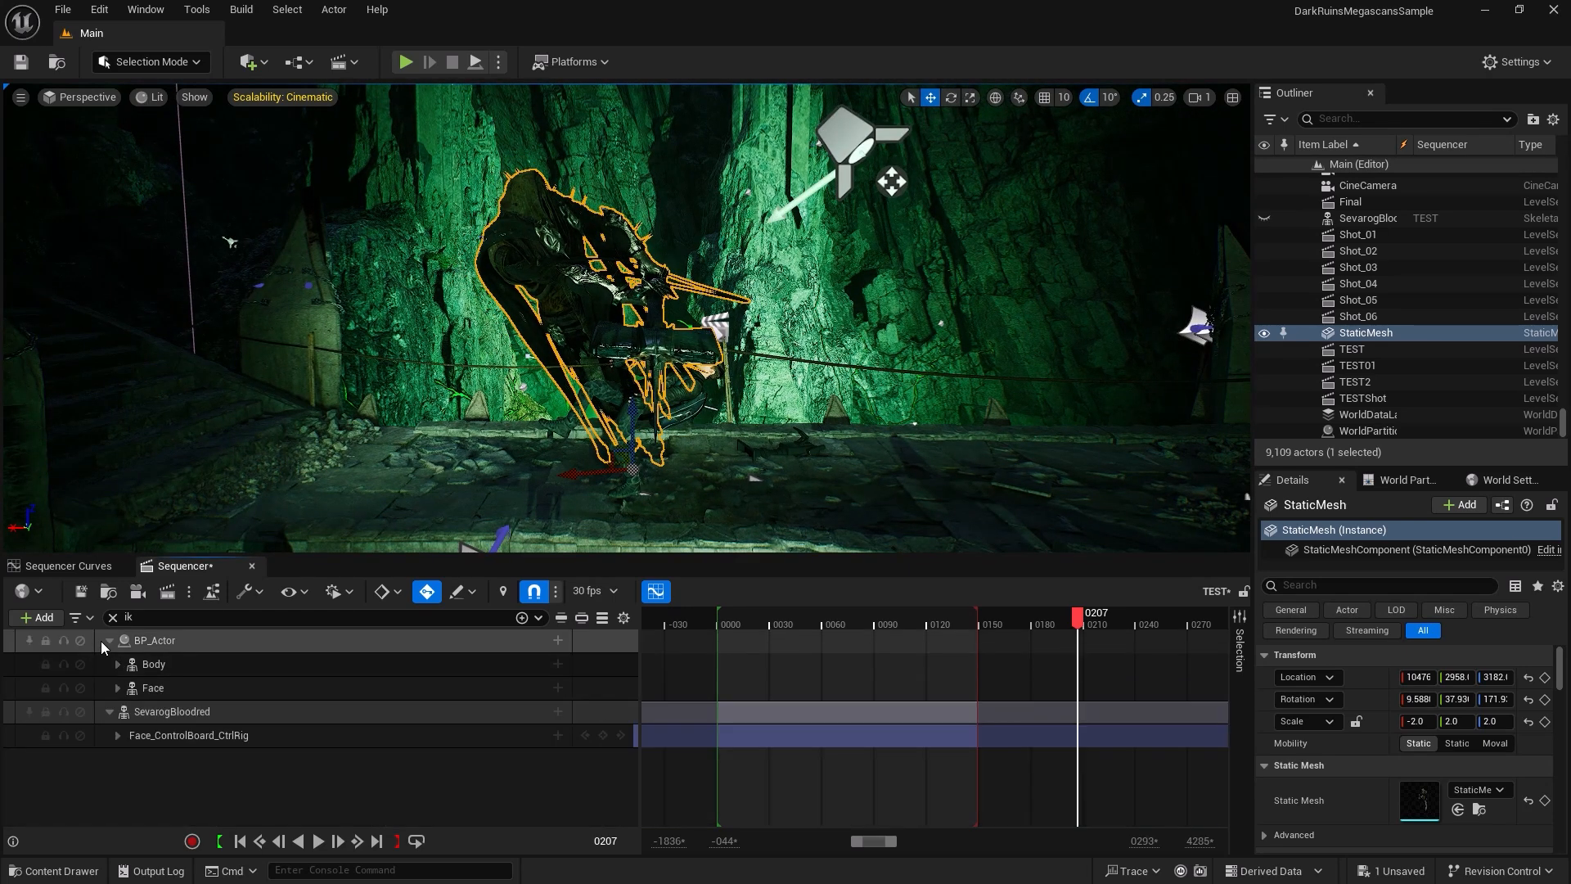
pyautogui.click(101, 640)
pyautogui.click(109, 640)
pyautogui.click(113, 617)
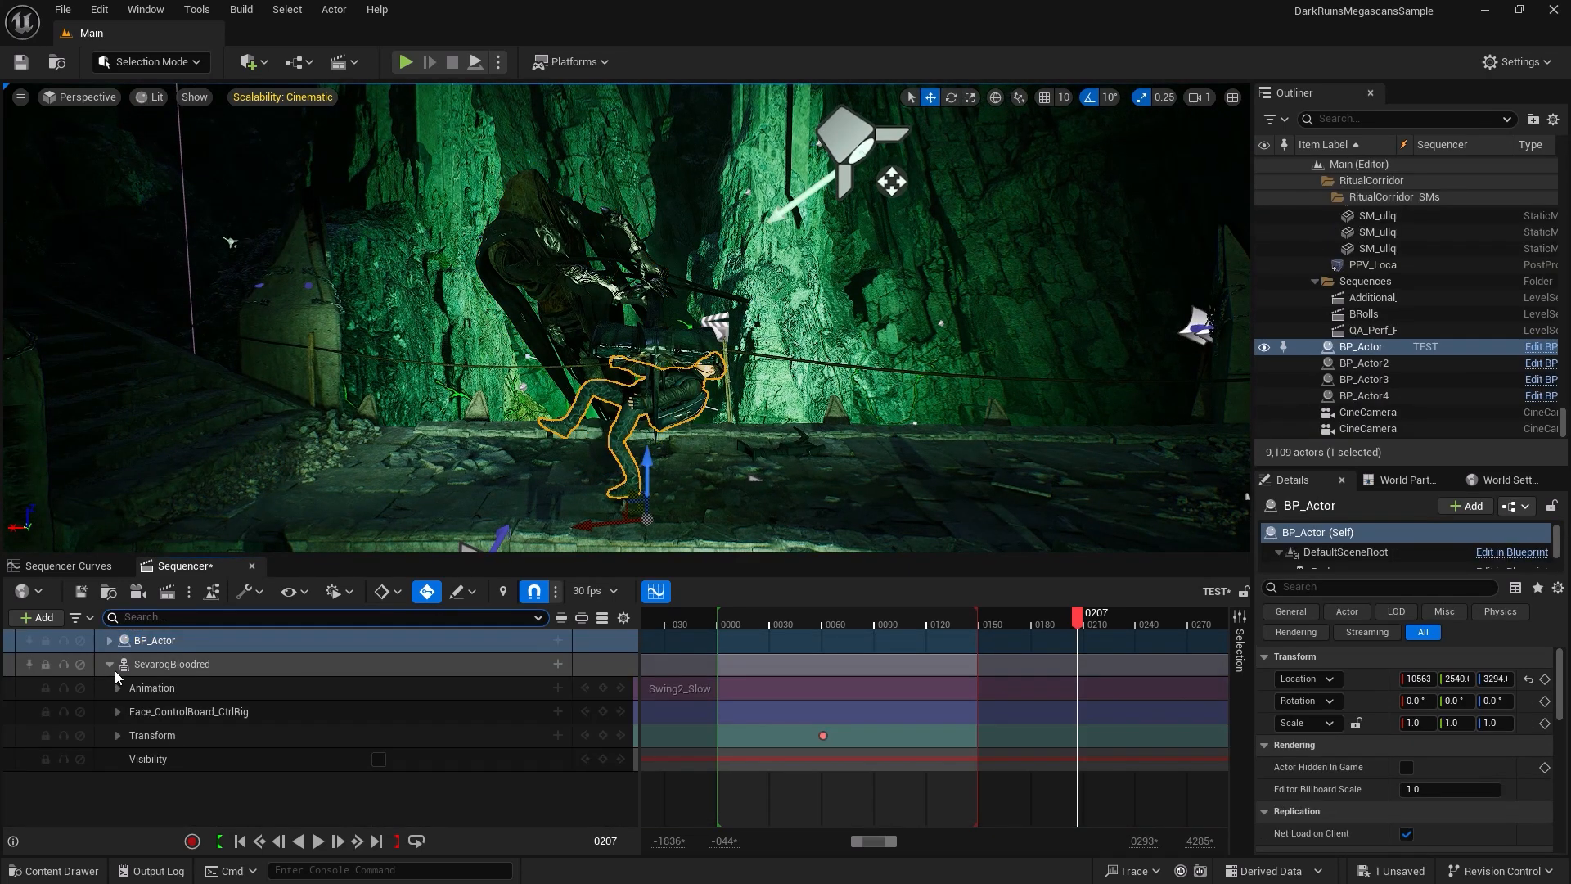
pyautogui.click(109, 664)
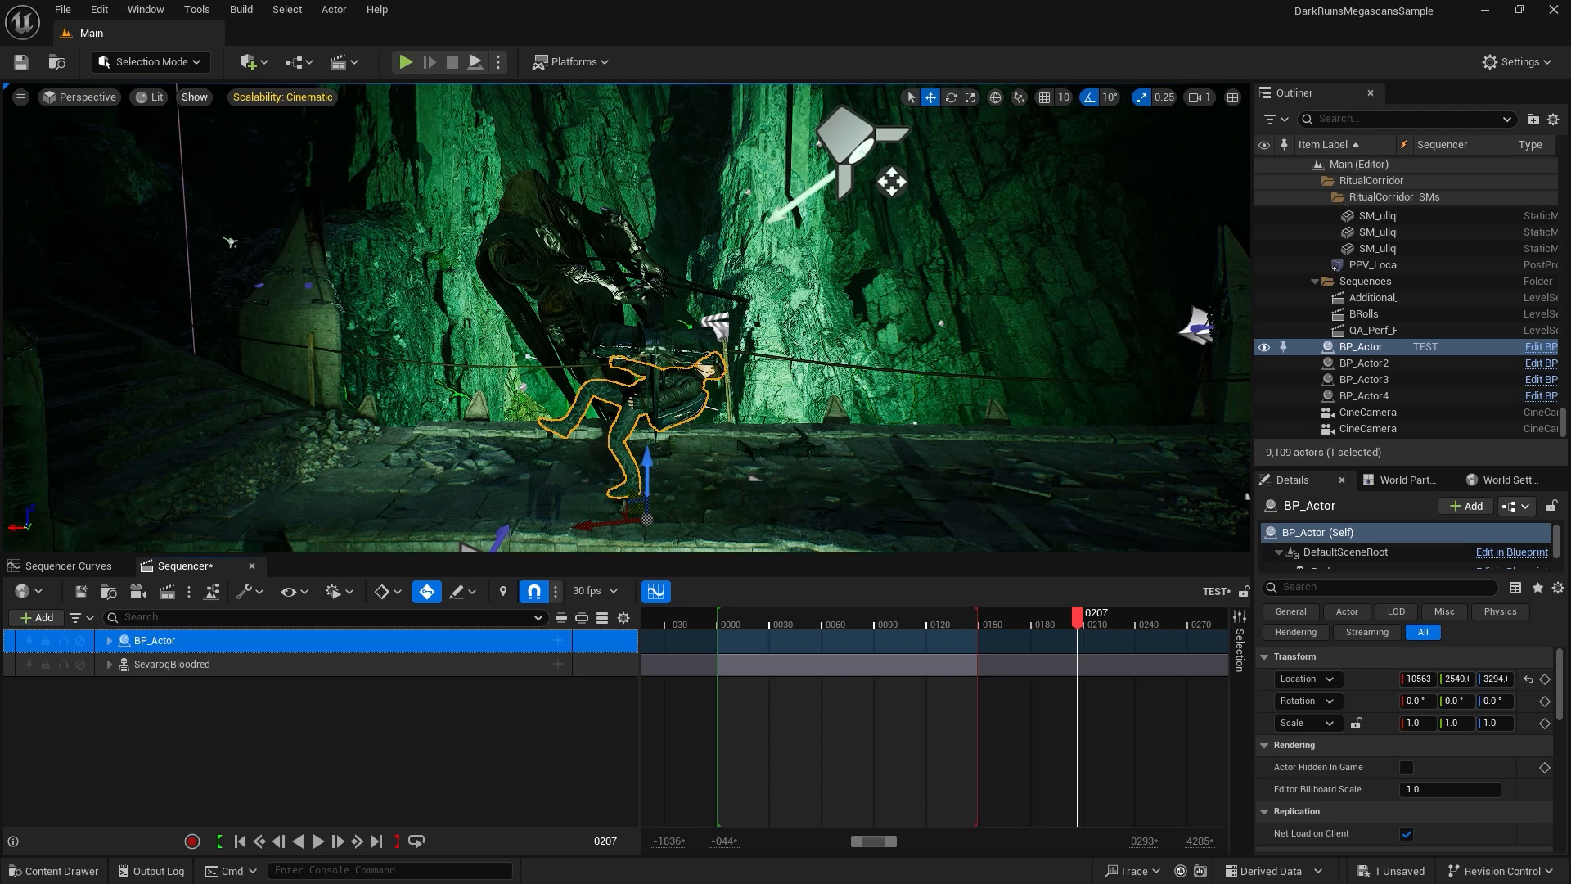
# Place a Cine Camera Actor near the two figures and add it to the Sequencer.
pyautogui.click(268, 65)
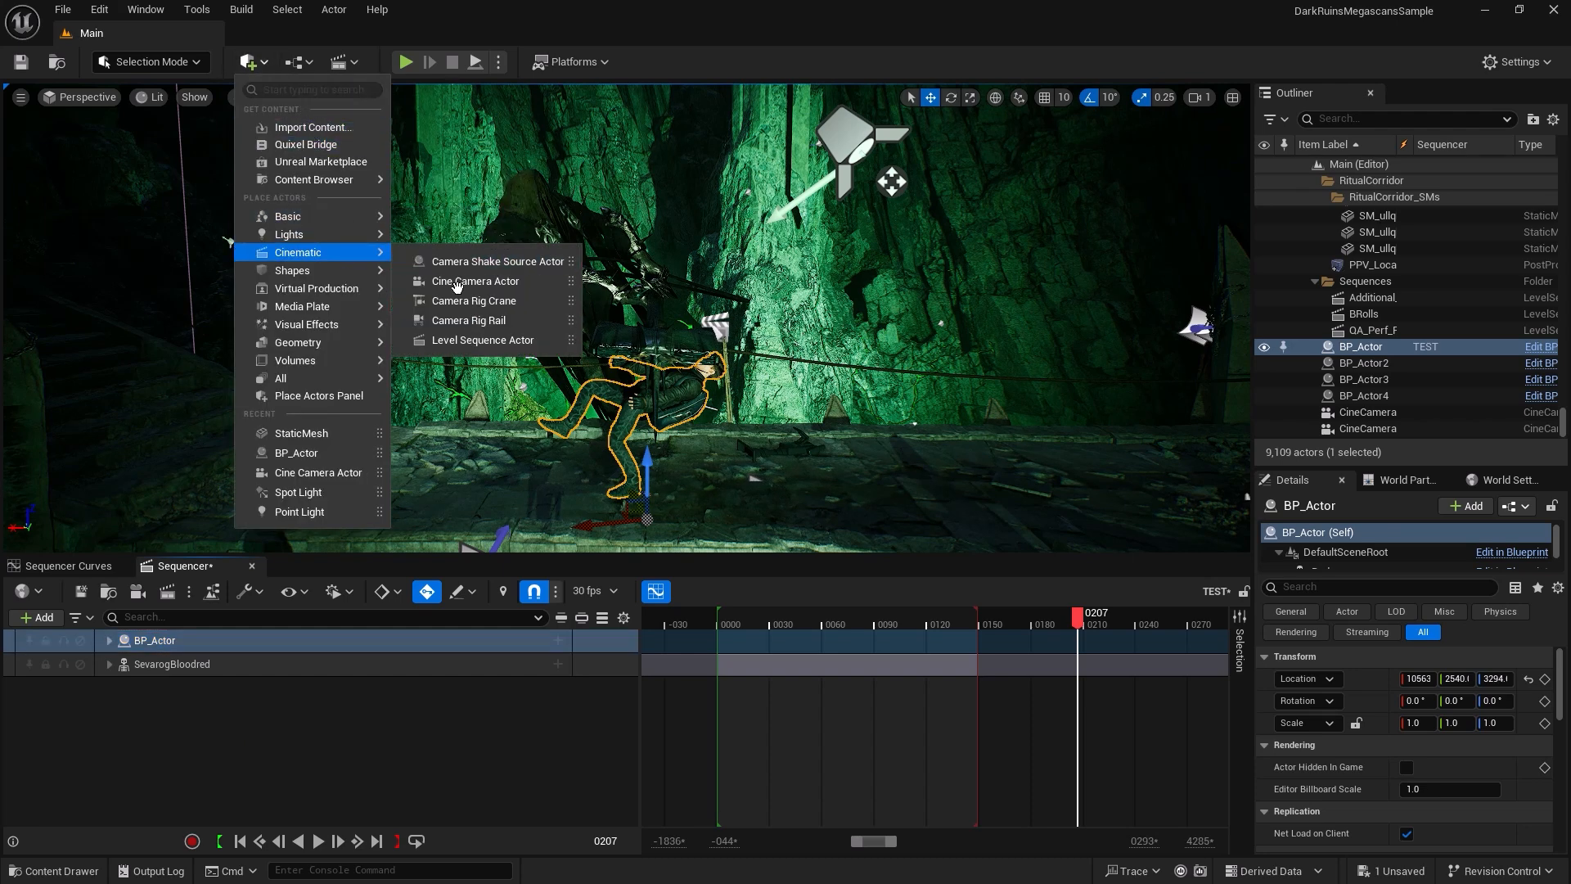
pyautogui.click(791, 426)
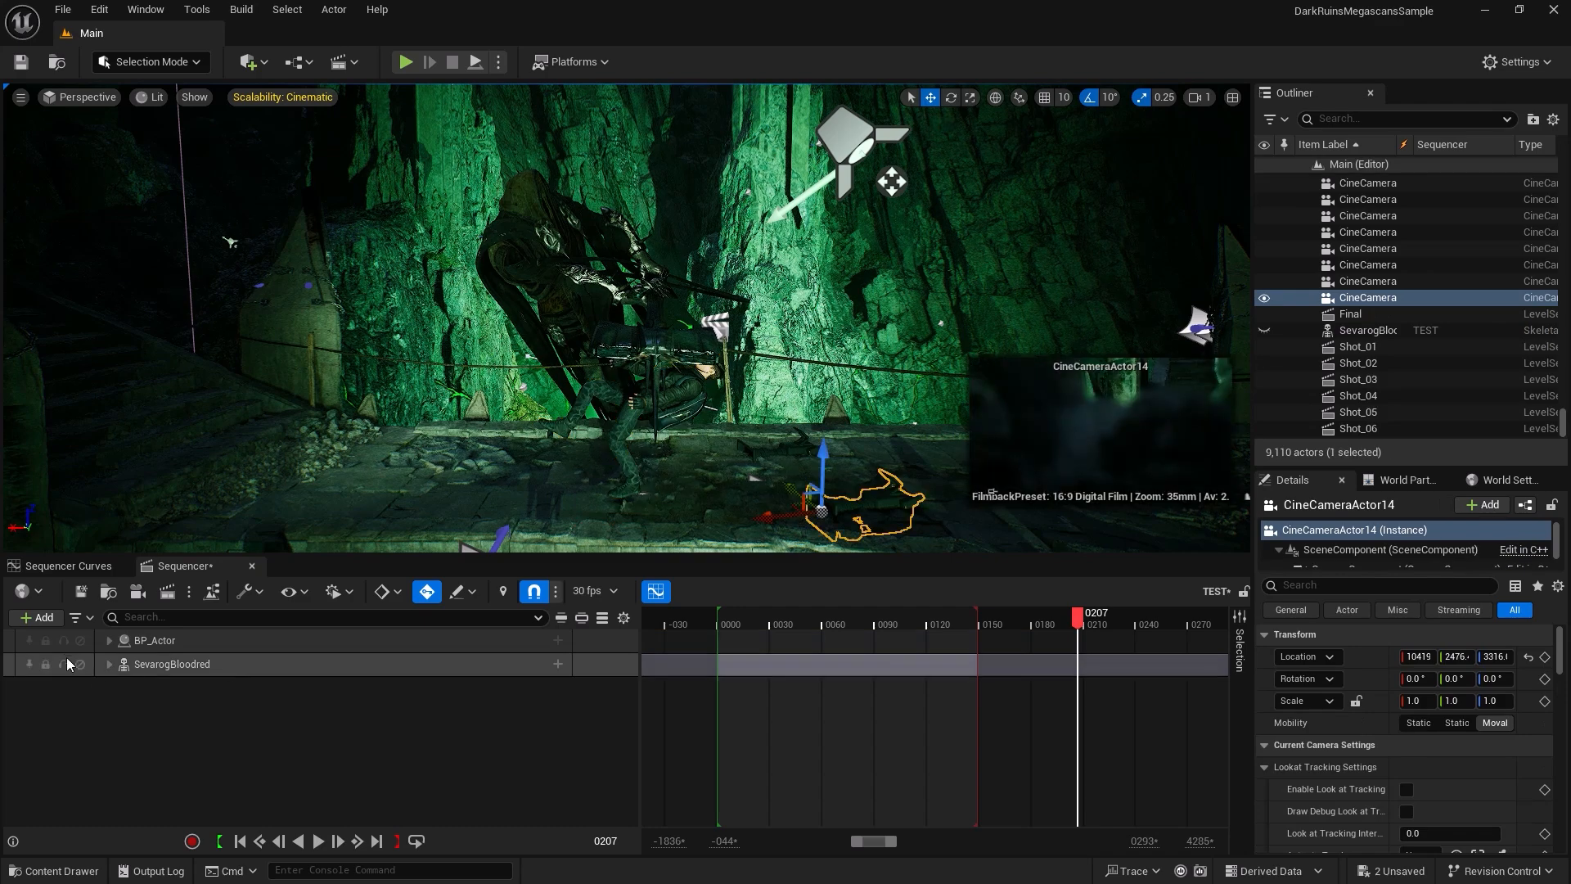
pyautogui.click(38, 616)
pyautogui.moveTo(175, 319)
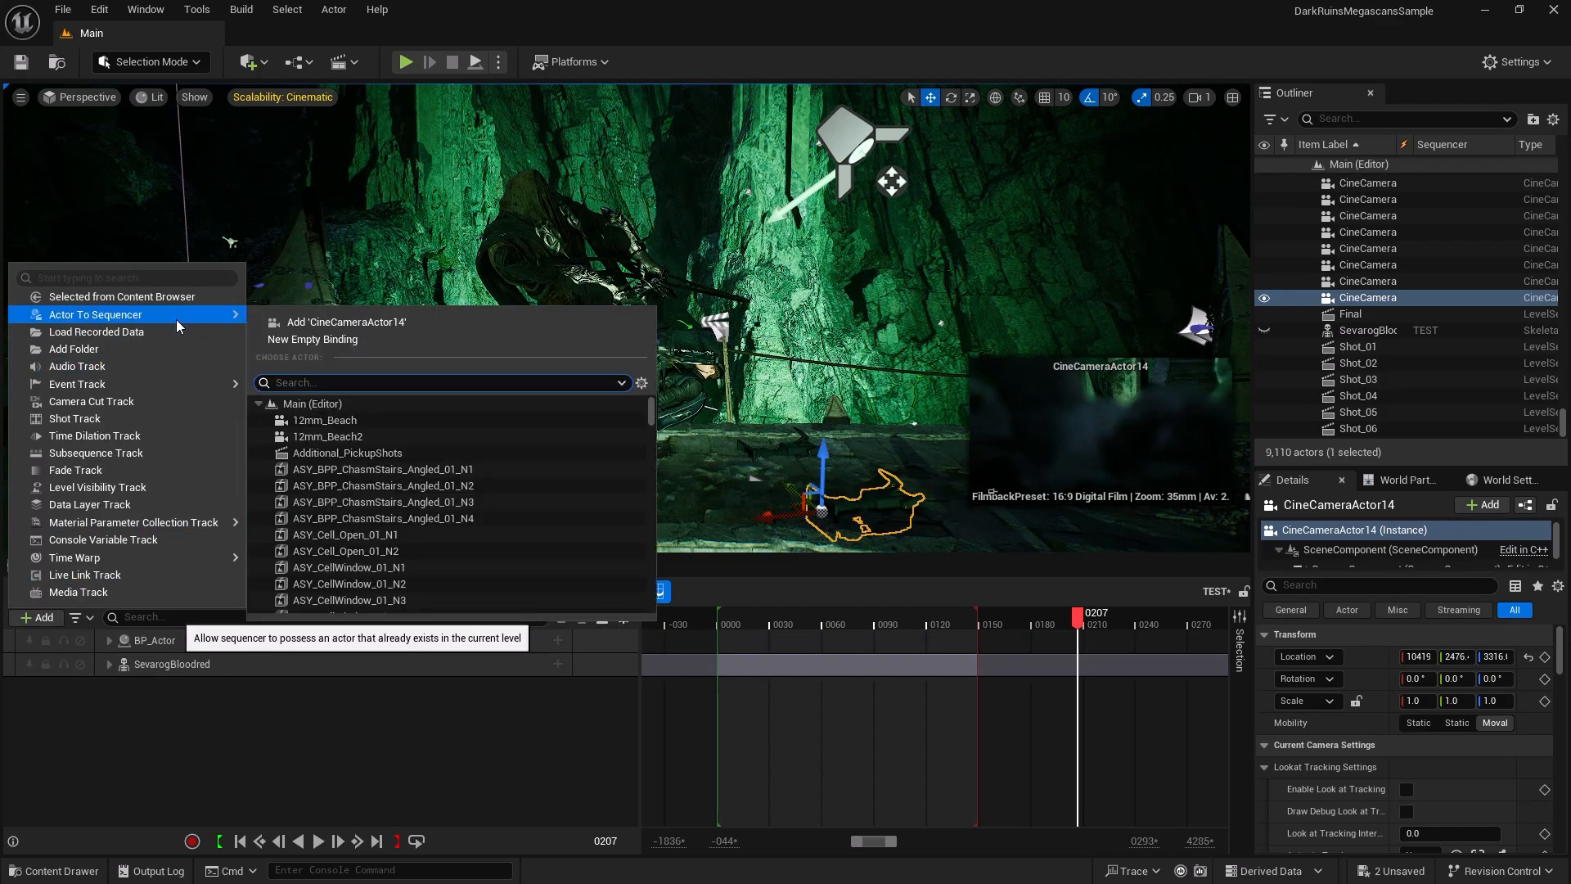
pyautogui.click(383, 322)
# Frame both figures from the side through the cine camera and set its Current Focal Length to 33.0.
pyautogui.moveTo(626, 319); pyautogui.dragTo(968, 294, button='right')
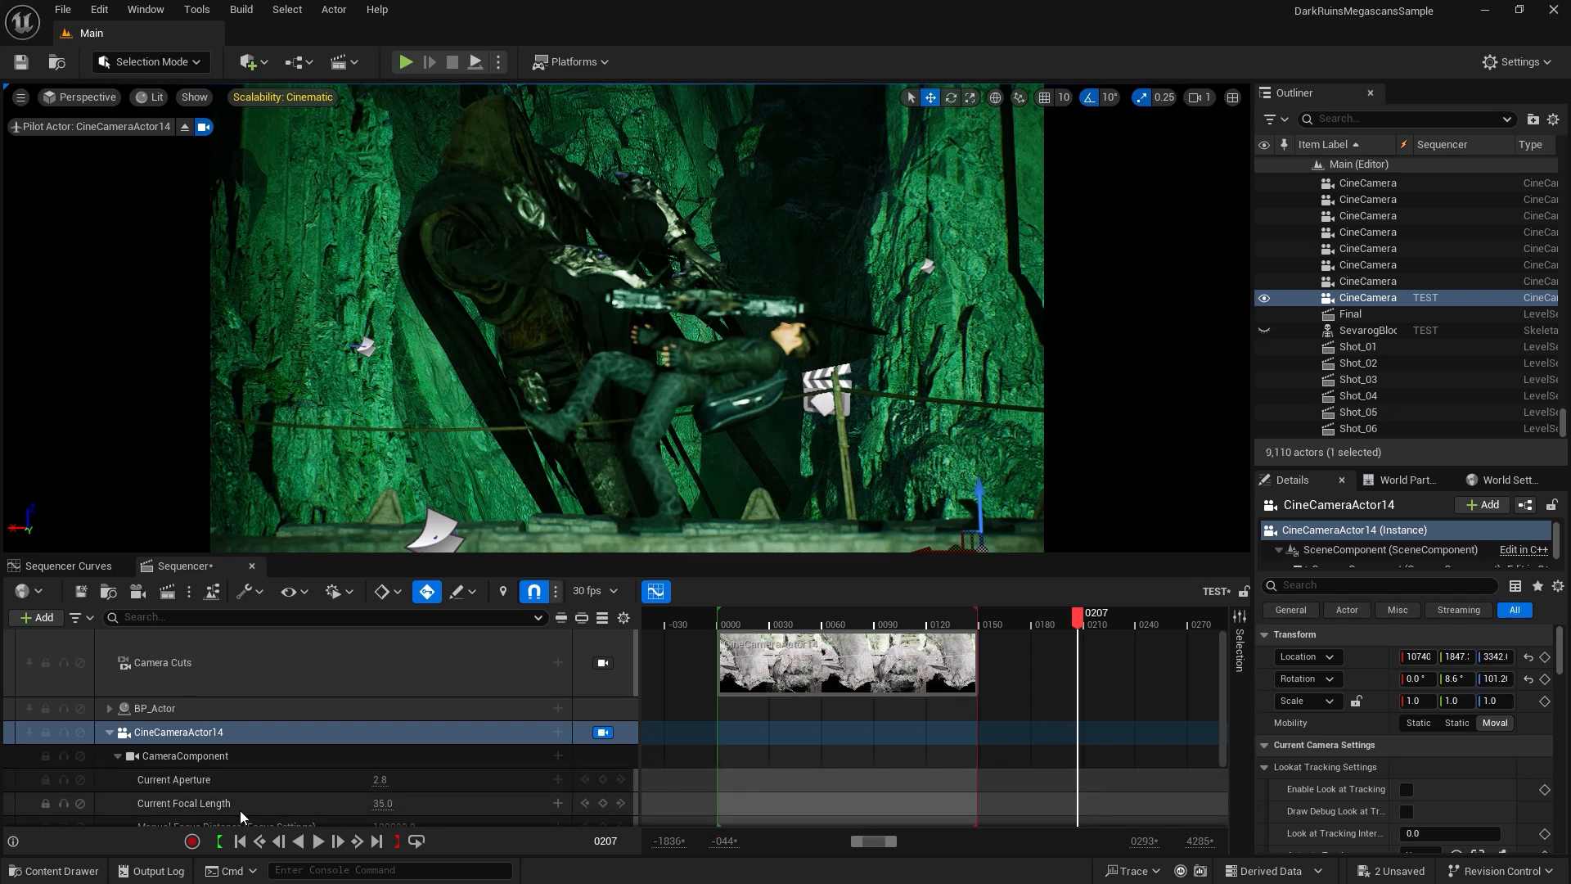
pyautogui.moveTo(386, 802); pyautogui.dragTo(395, 802)
pyautogui.click(395, 802)
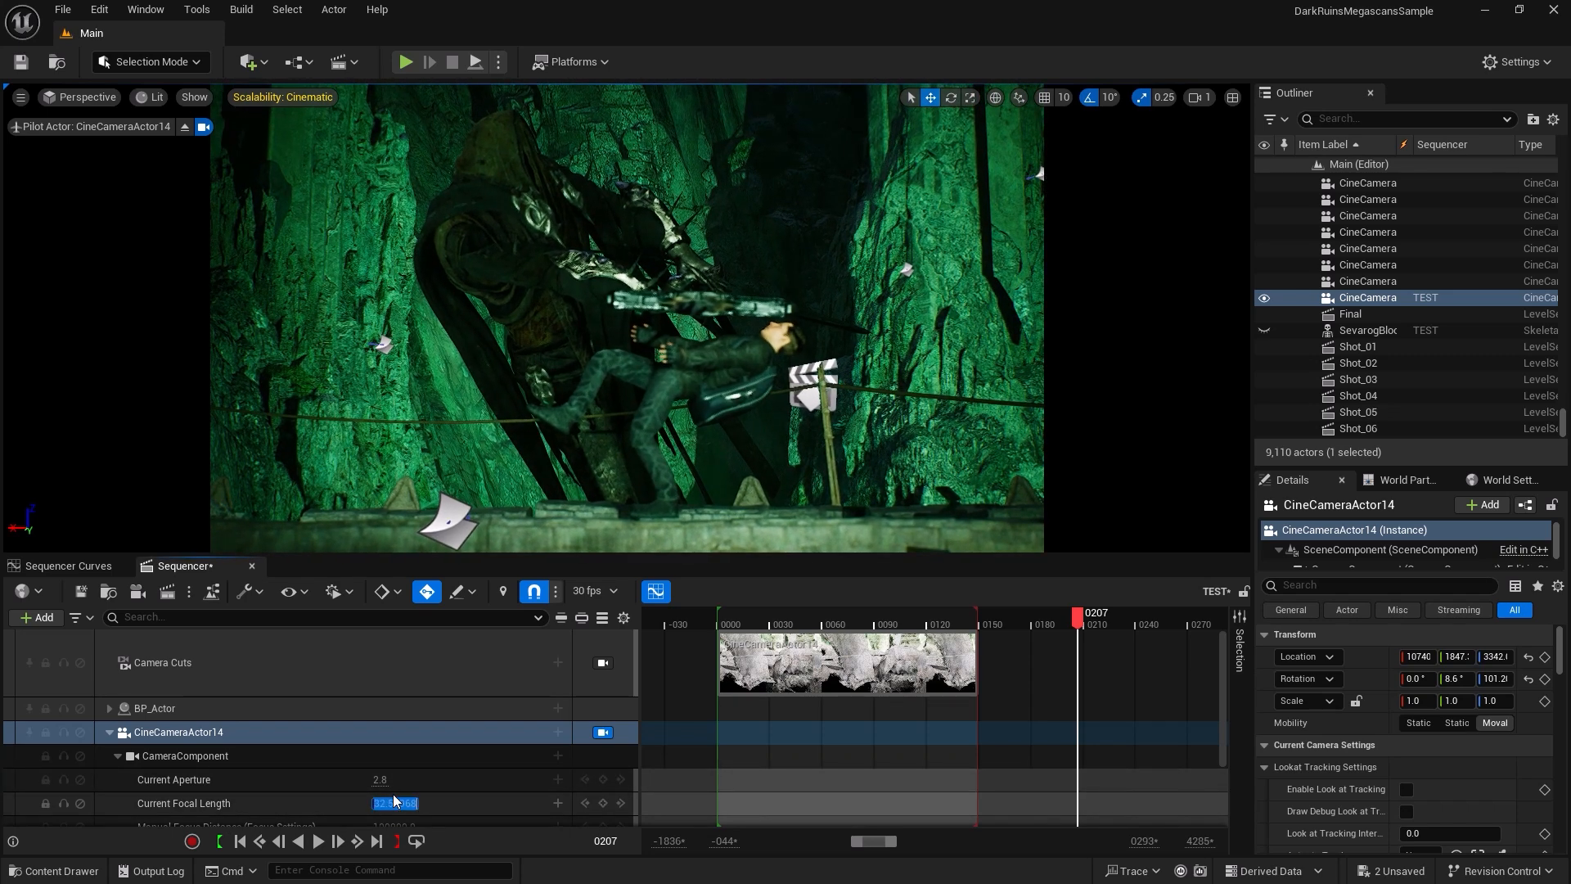
pyautogui.press('Return')
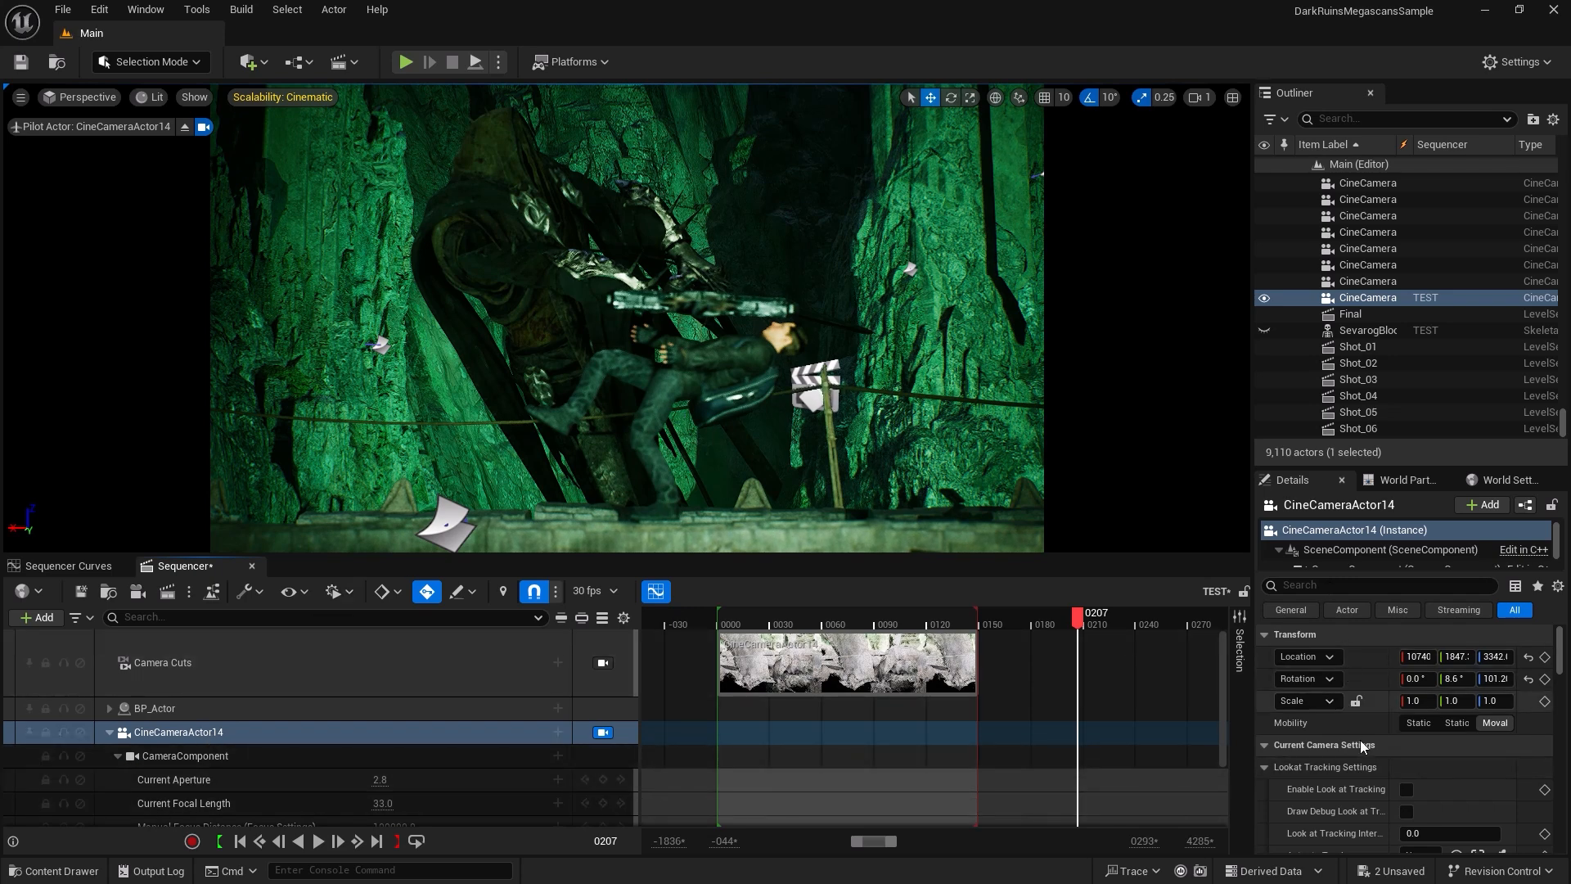
# Set the cine camera's Focus Method to Tracking and pick the posed character in the scene as the Actor to Track.
pyautogui.scroll(-5, 1332, 764)
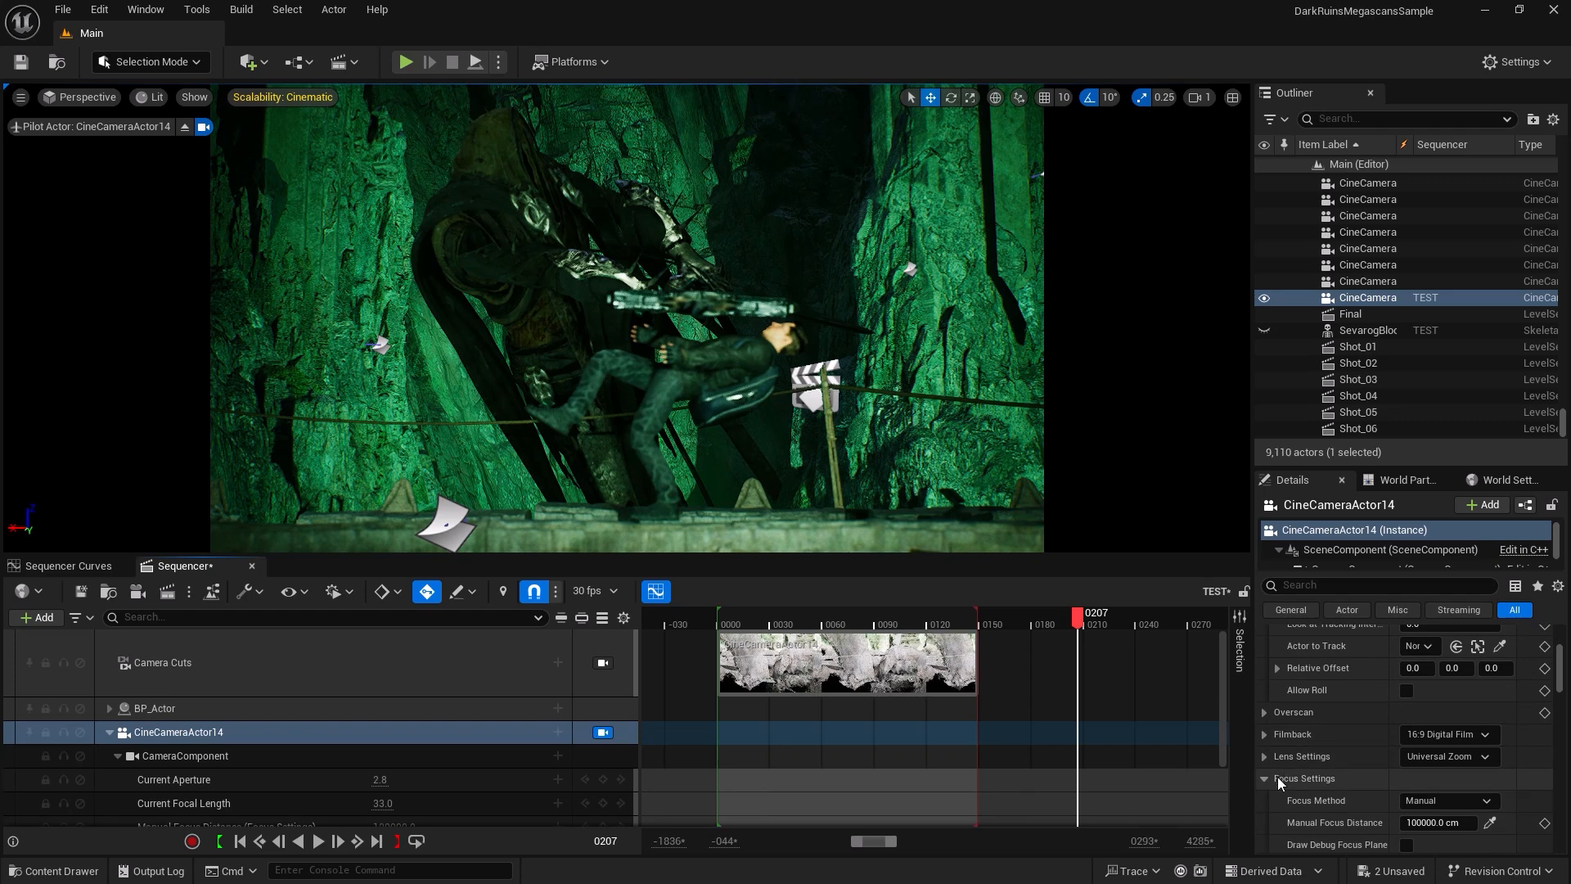
pyautogui.scroll(-2, 1324, 781)
pyautogui.click(1462, 751)
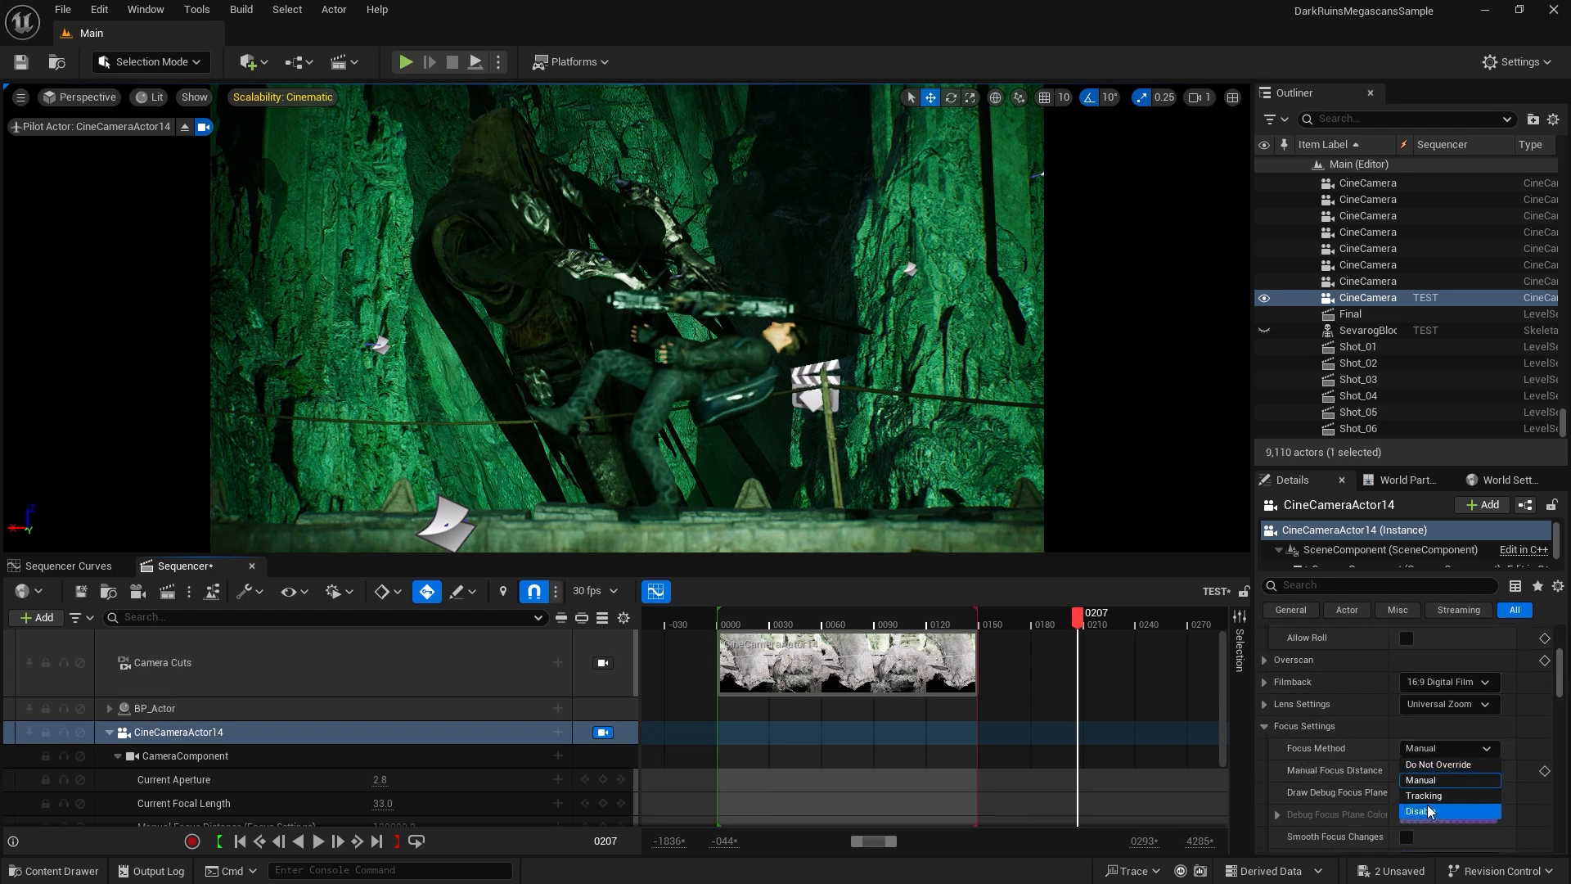
pyautogui.click(1426, 797)
pyautogui.click(1498, 793)
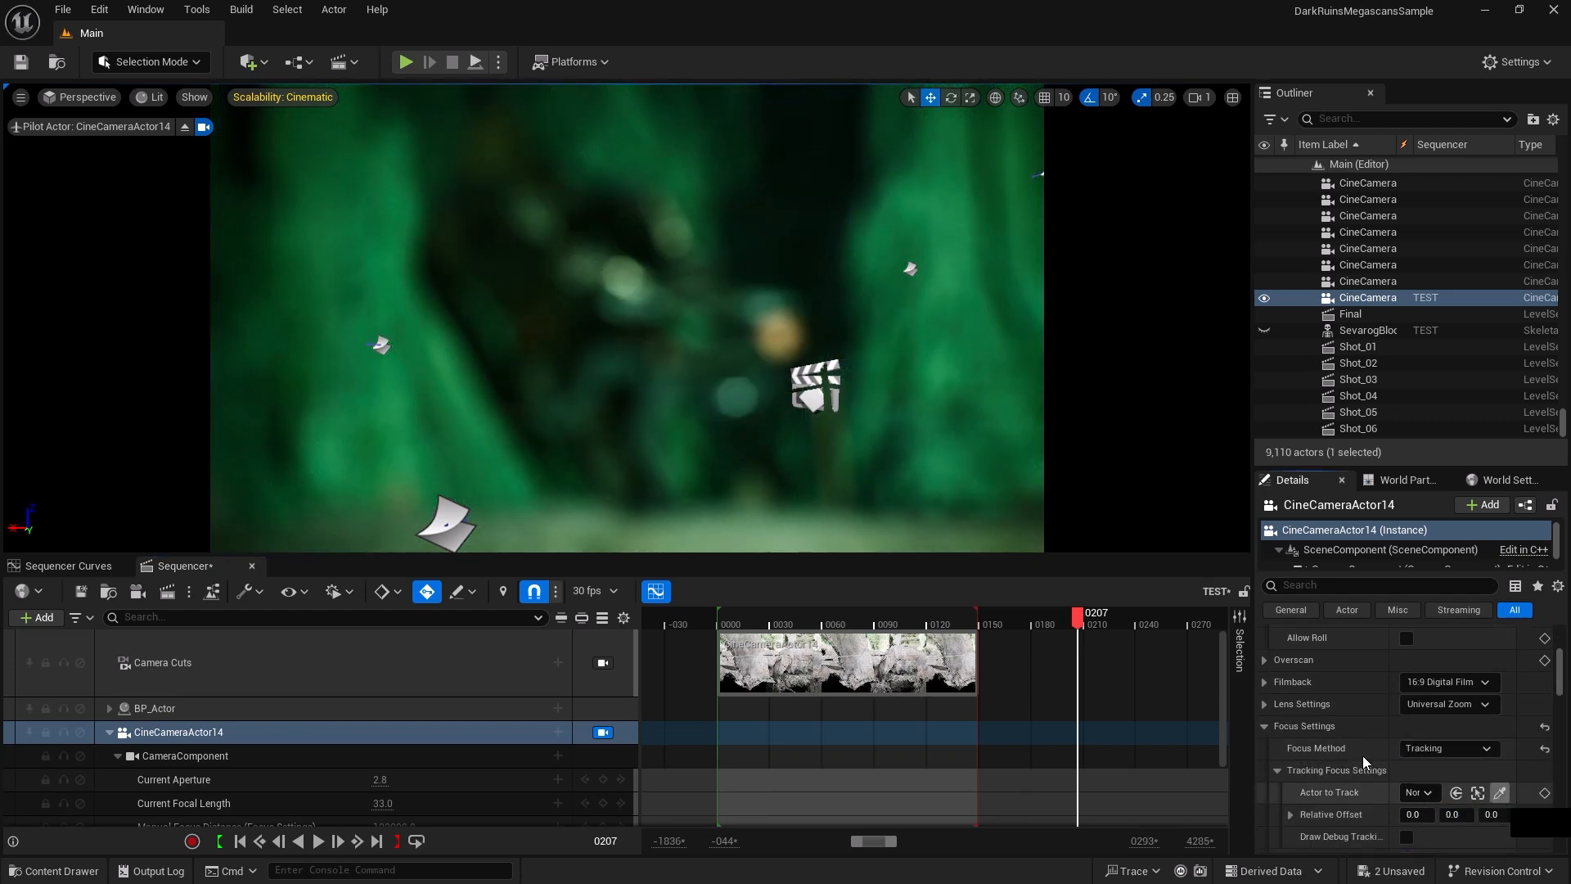
pyautogui.click(741, 357)
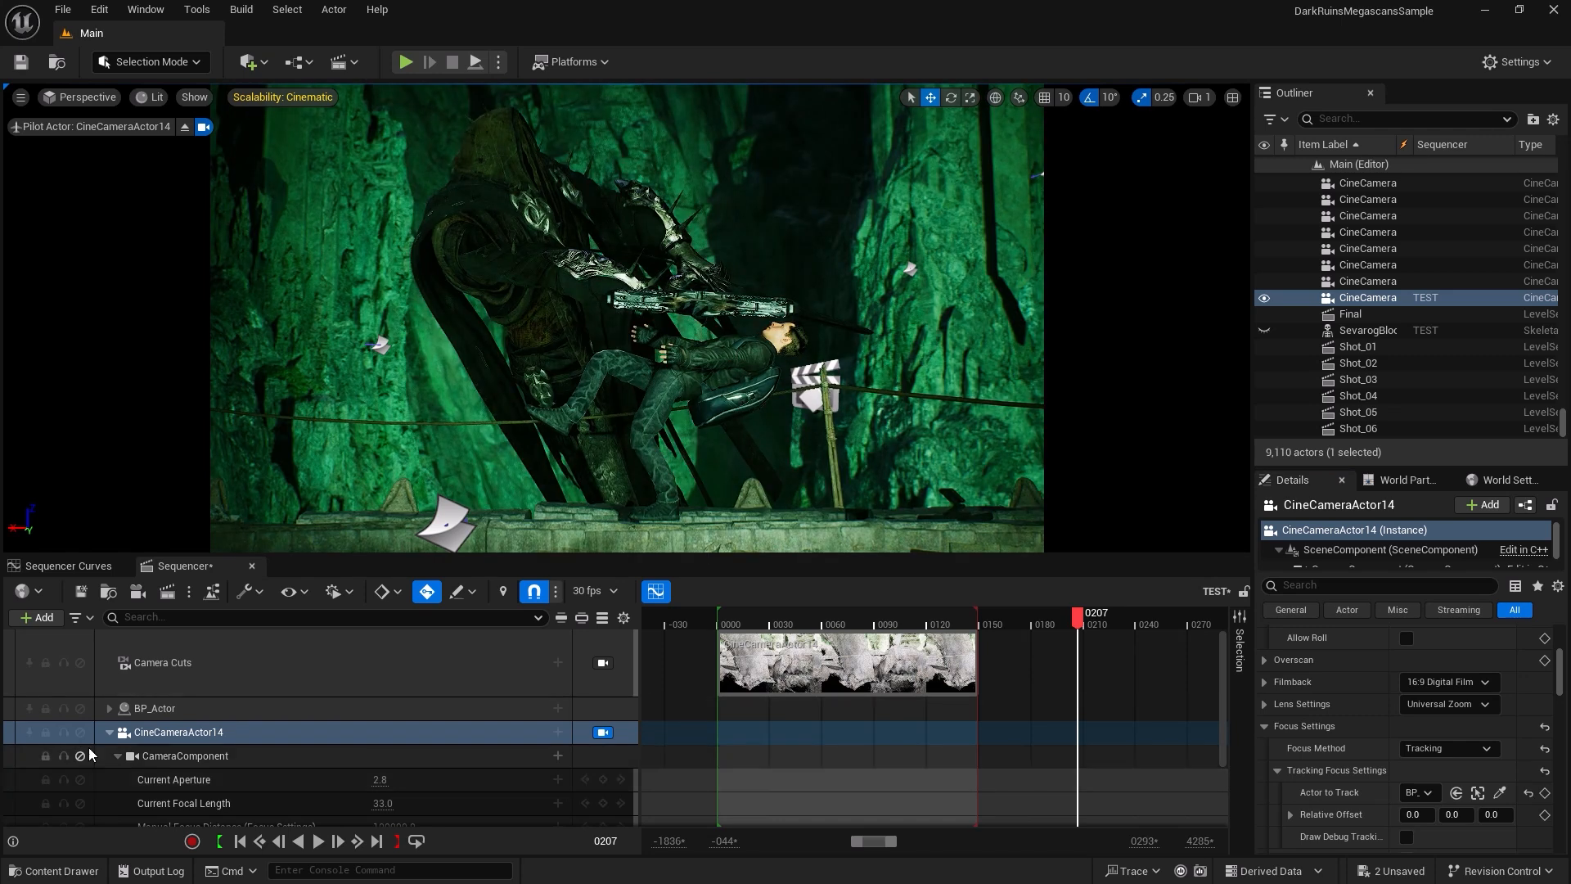
# Collapse the CineCameraActor14 track, move the playhead to frame 0029 and lock the viewport to Camera Cuts.
pyautogui.click(108, 732)
pyautogui.moveTo(957, 614); pyautogui.dragTo(769, 611)
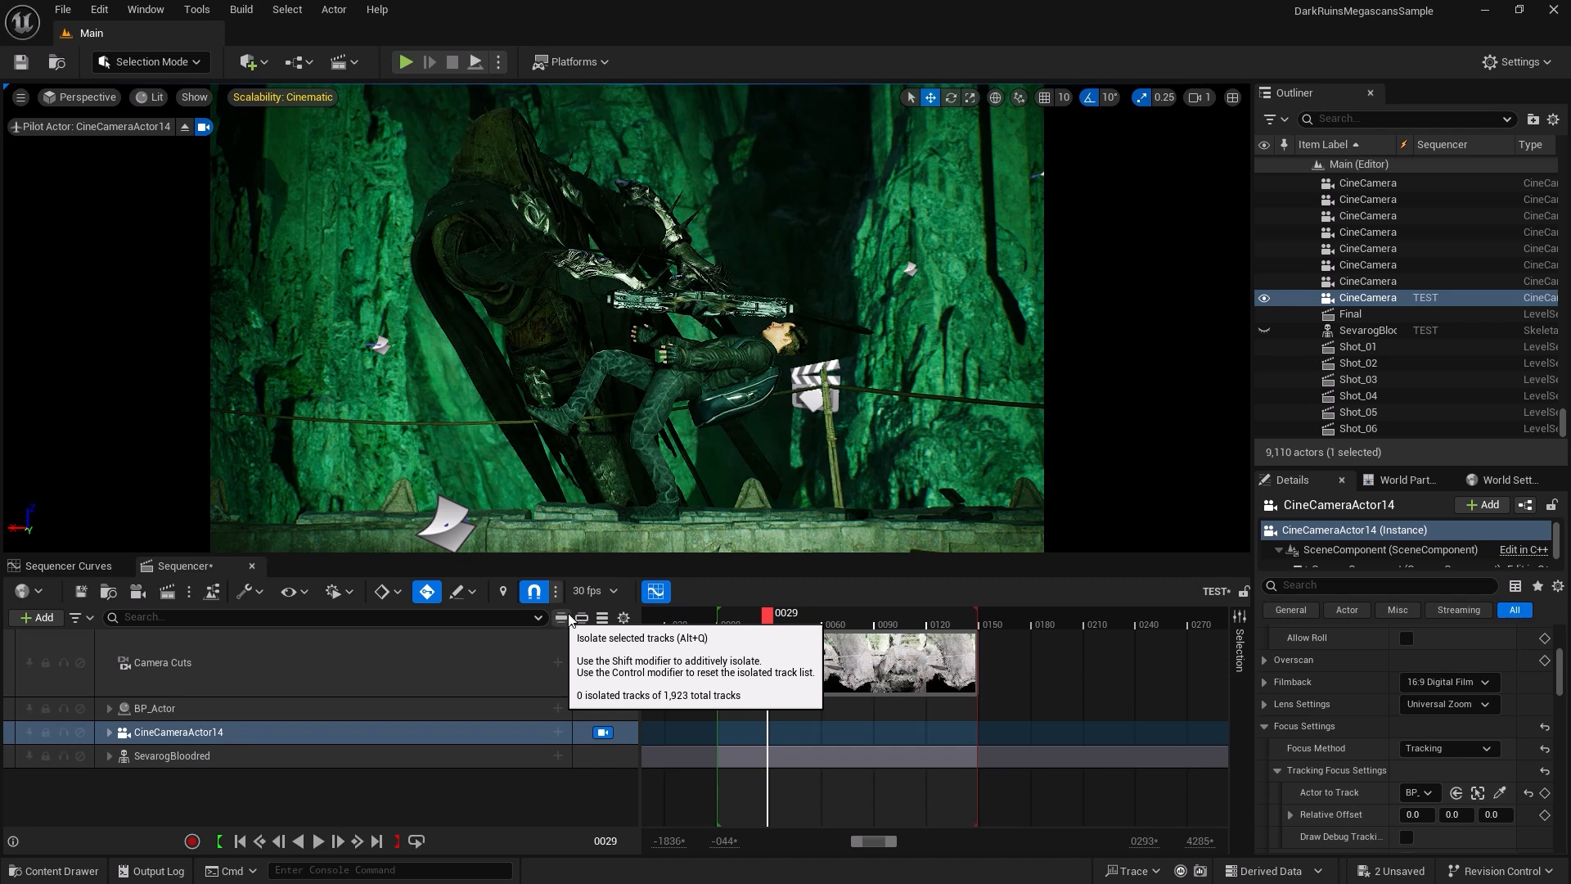
pyautogui.click(603, 662)
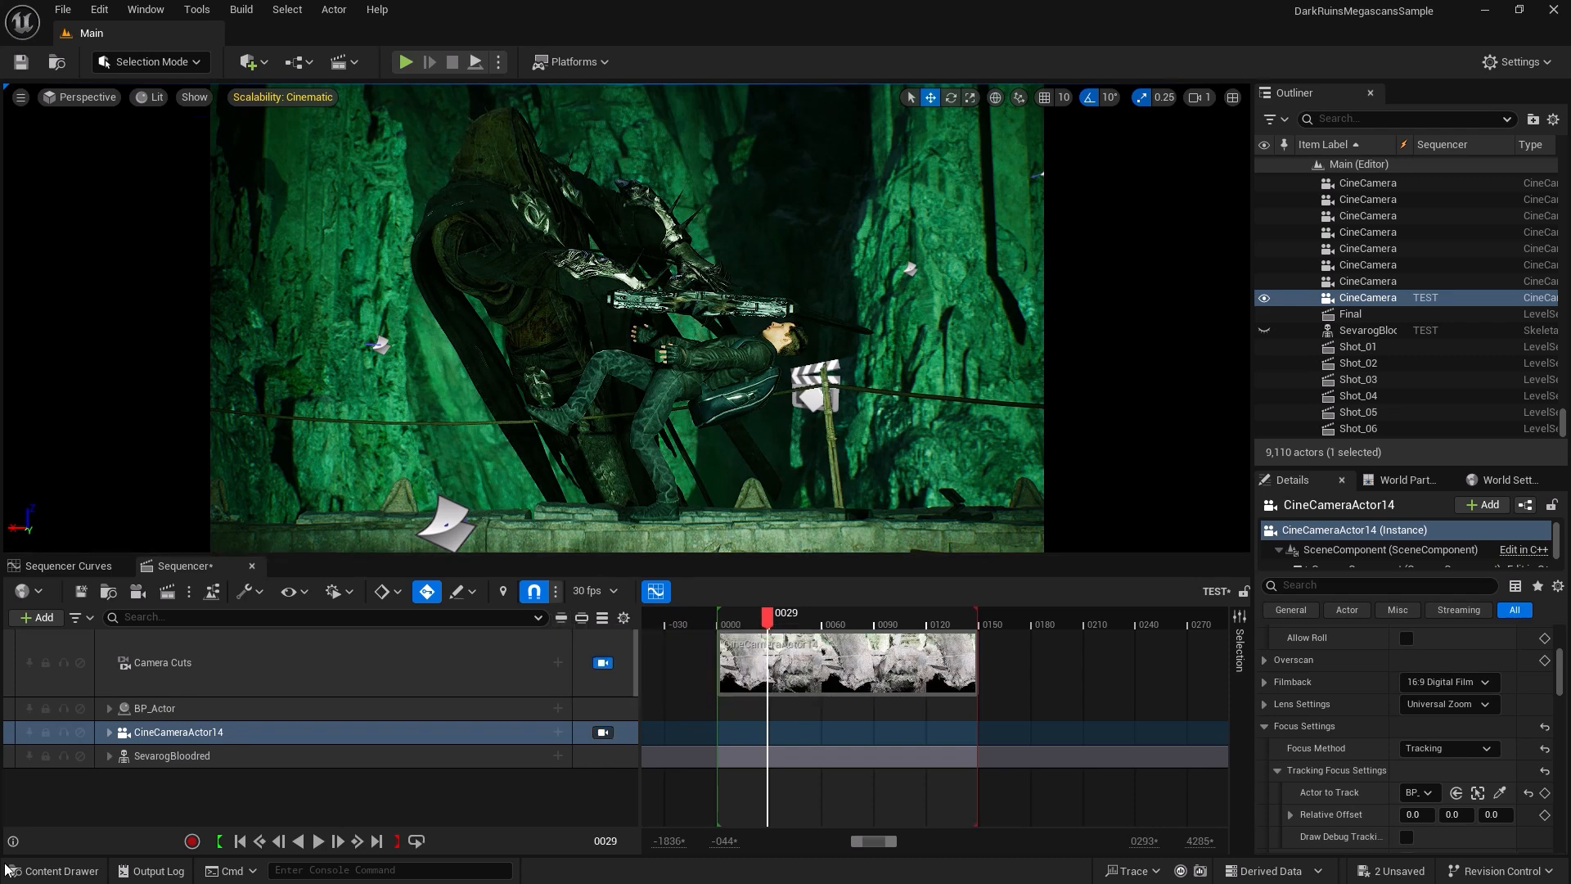
# Capture a High Resolution Screenshot of the camera view with a size multiplier of 3 and custom depth mask left off.
pyautogui.click(20, 98)
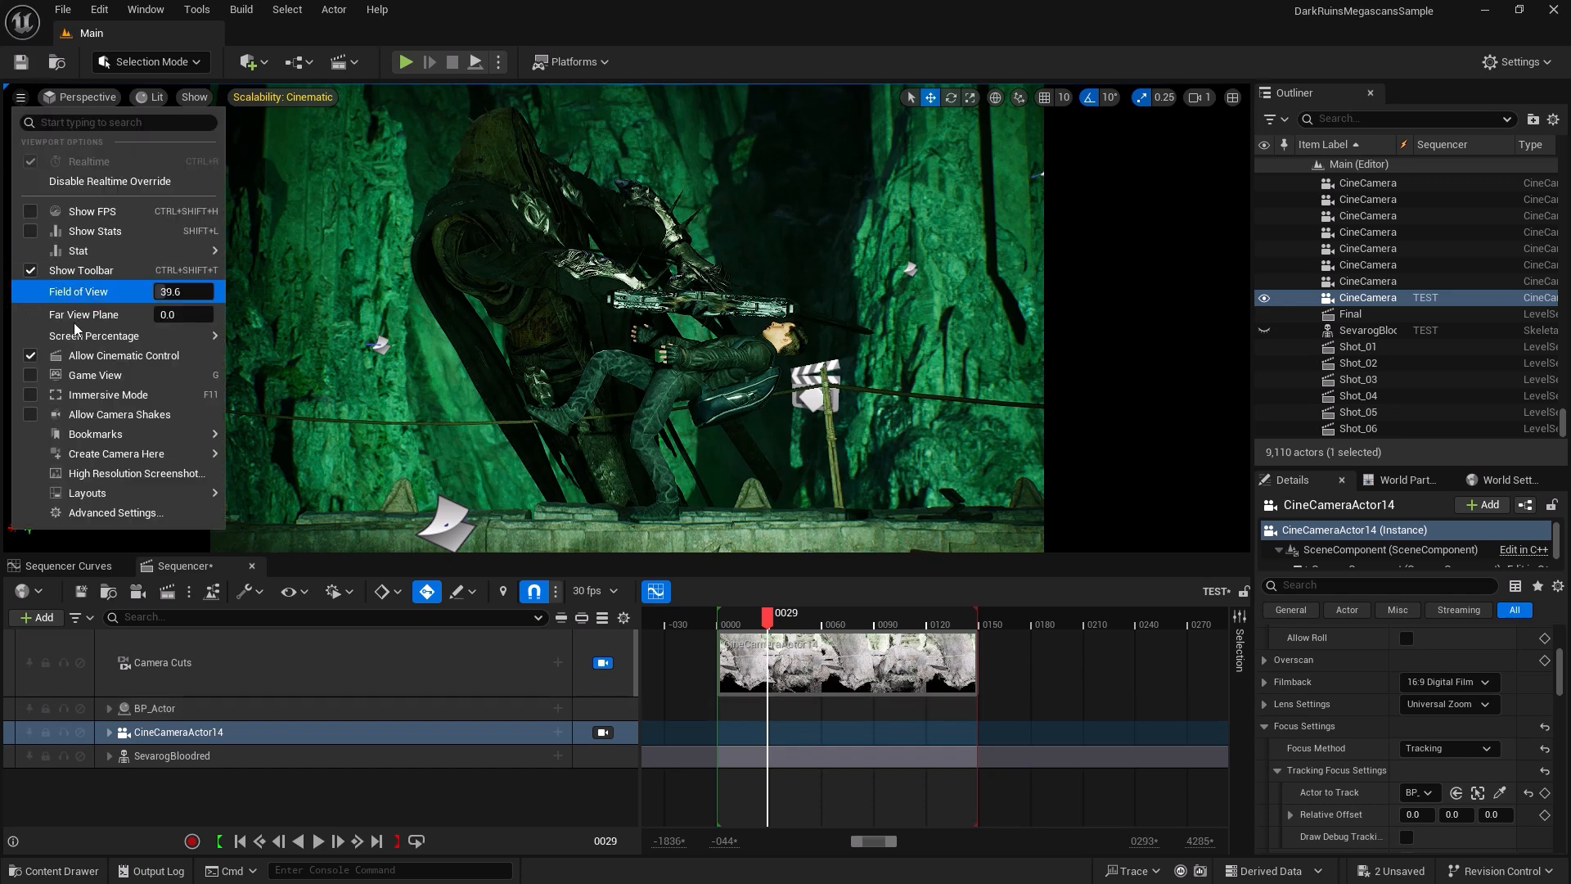
pyautogui.click(121, 479)
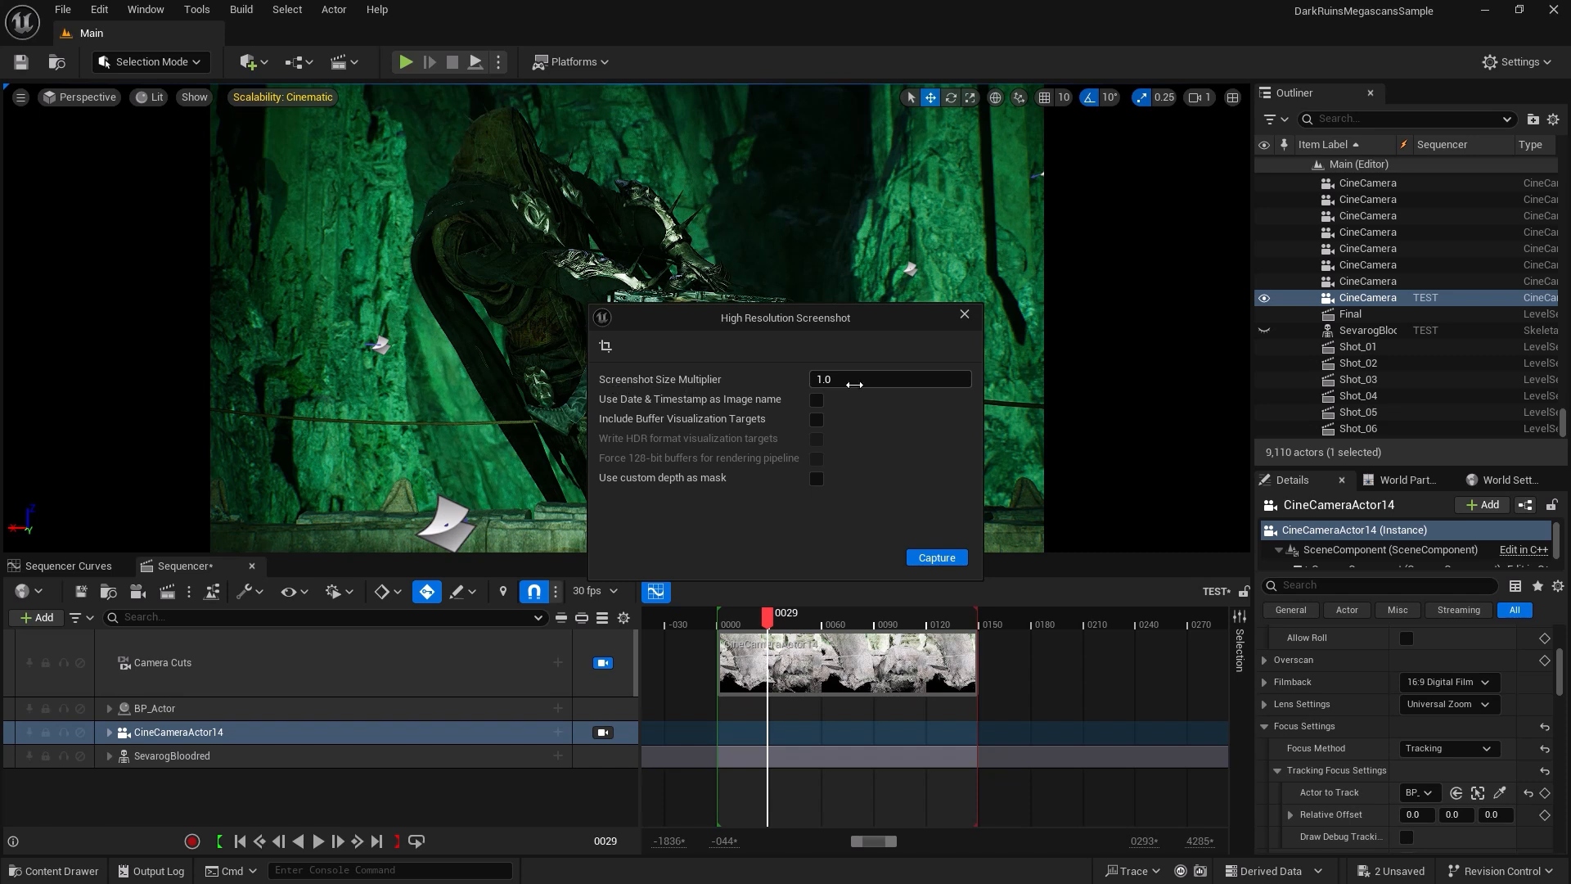
pyautogui.click(854, 384)
pyautogui.write('3')
pyautogui.click(815, 478)
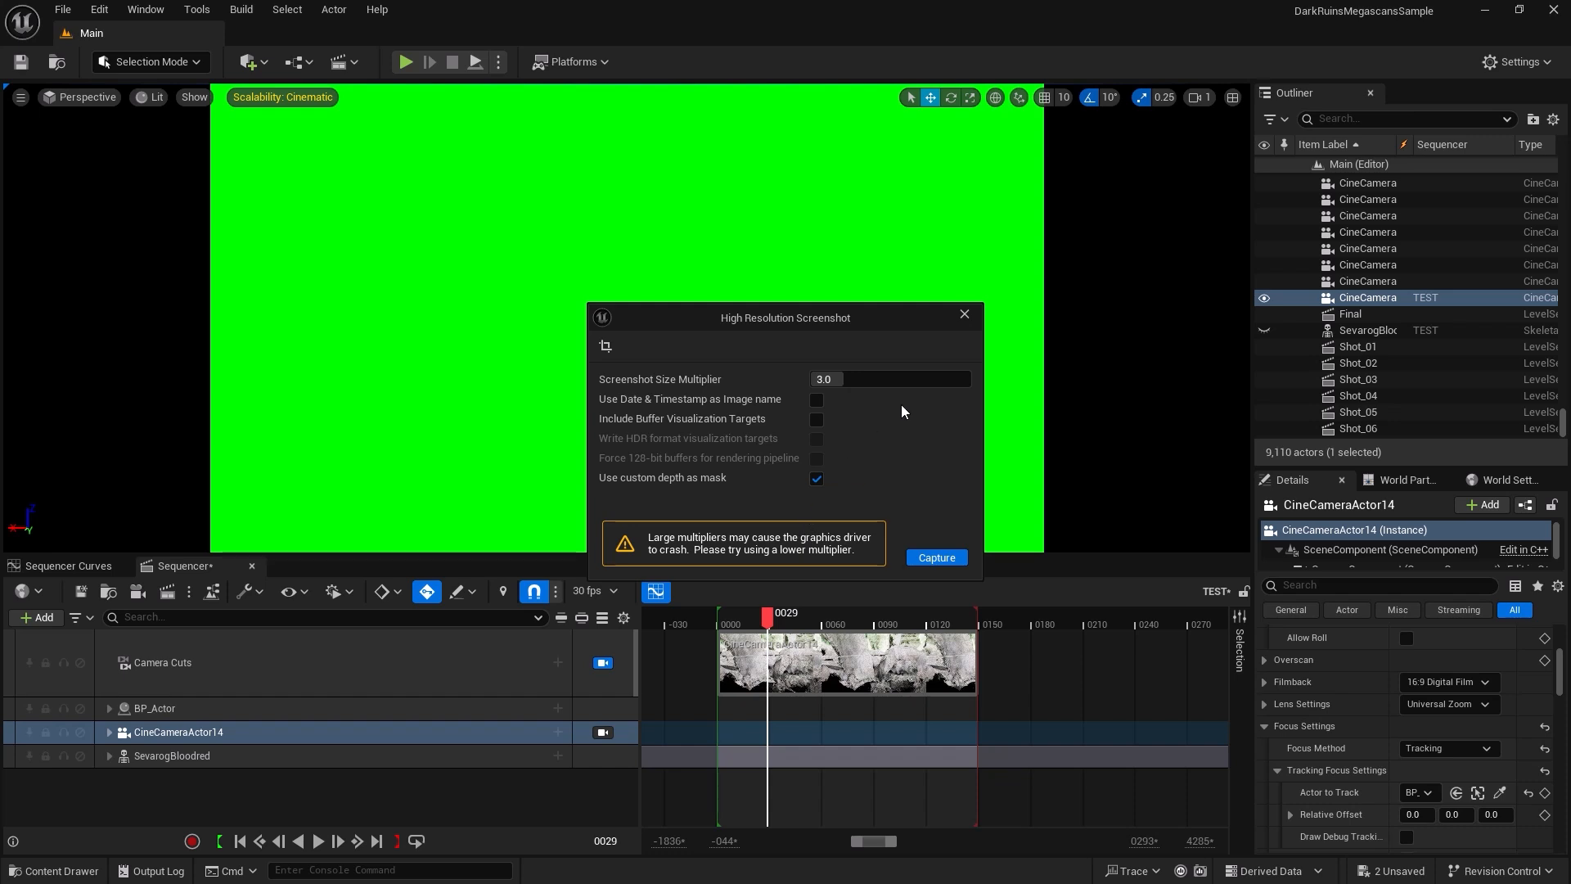
pyautogui.click(817, 479)
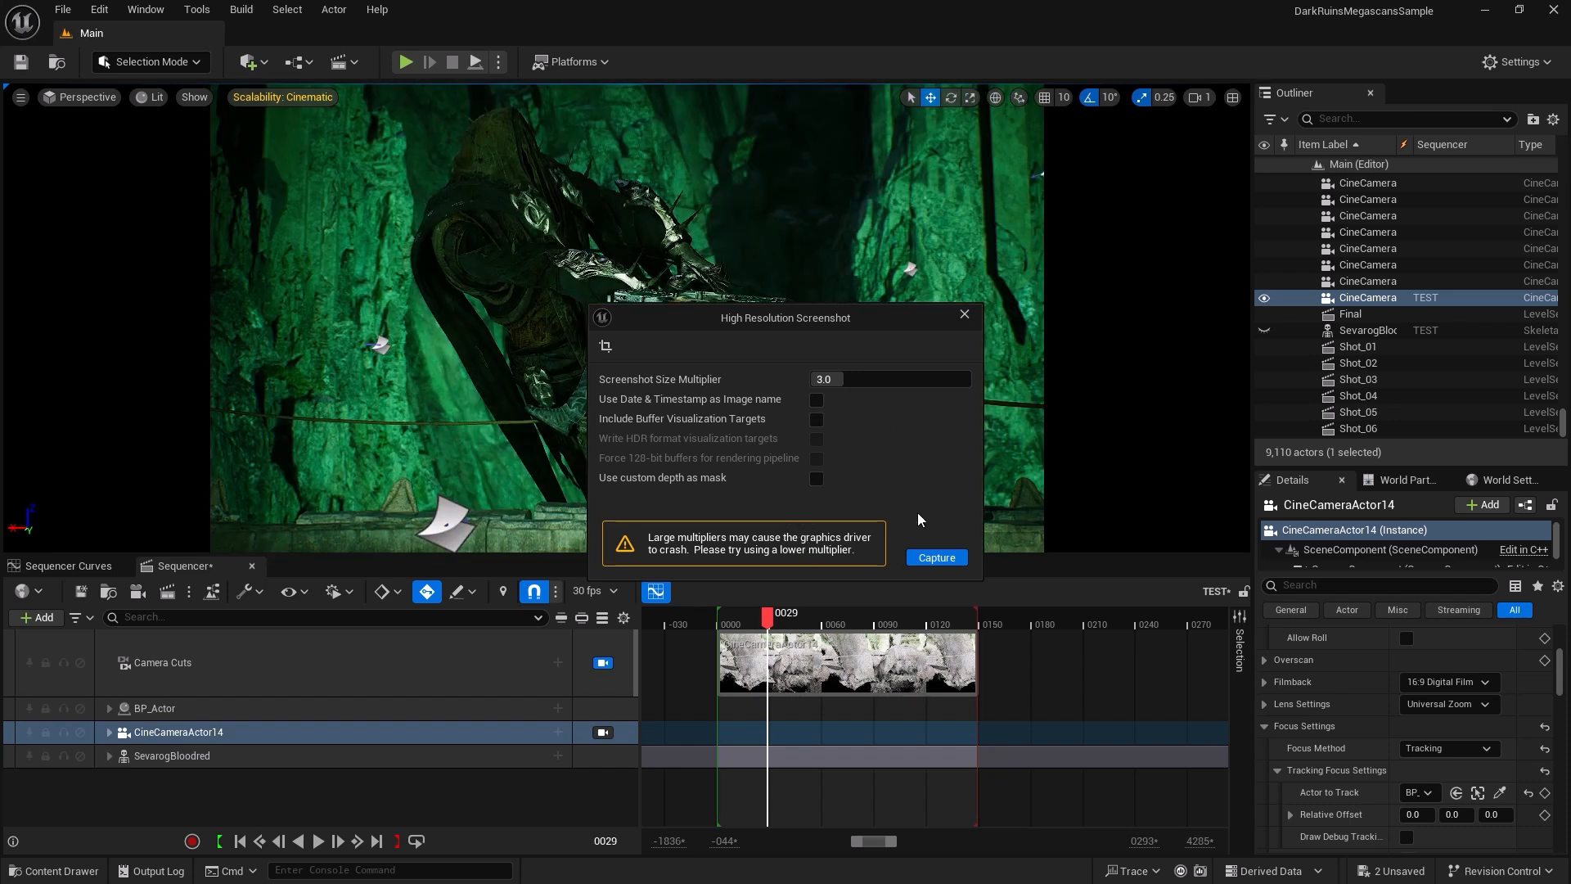
pyautogui.click(946, 561)
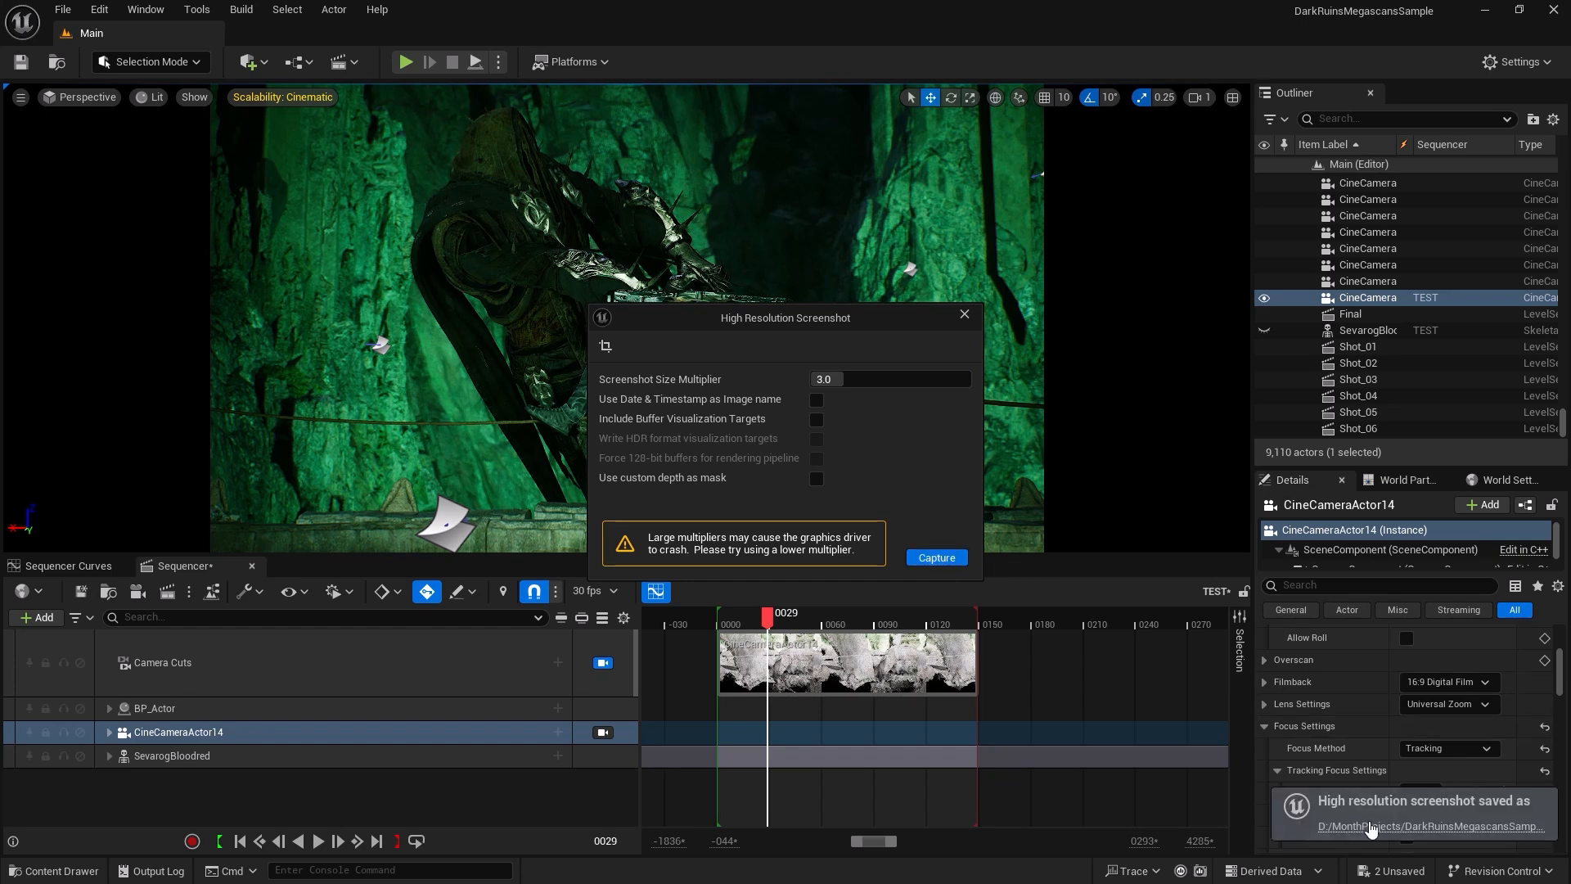
# Open the saved HighresScreenshot00006.png from its folder, inspect it up close, and close the image, folder and screenshot dialog.
pyautogui.click(1405, 828)
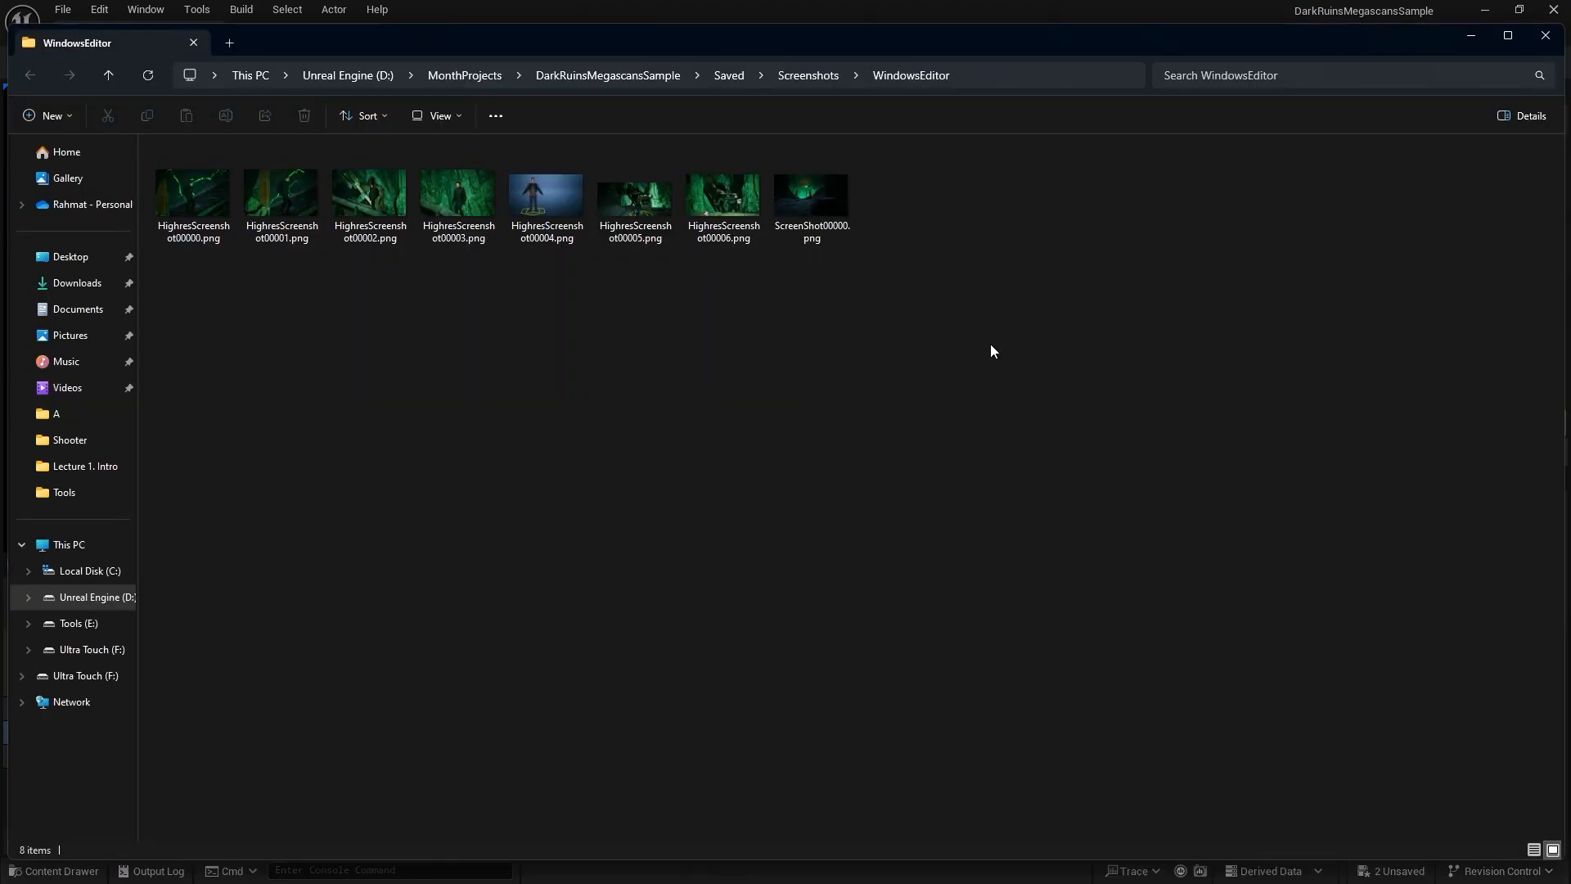
pyautogui.click(737, 200)
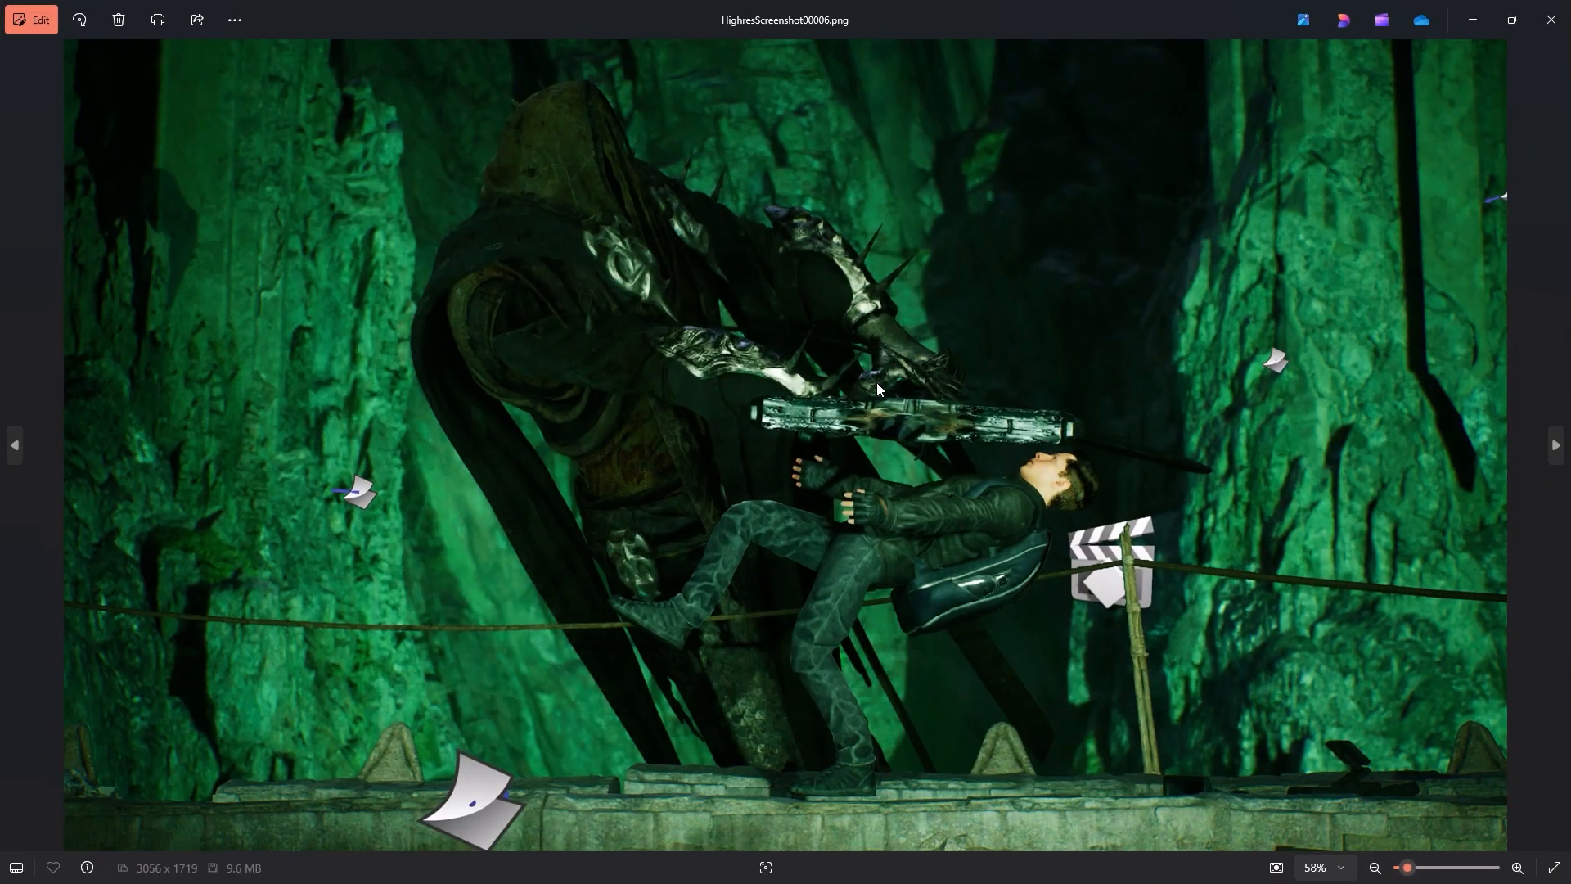
pyautogui.scroll(3, 877, 382)
pyautogui.scroll(-1, 1017, 392)
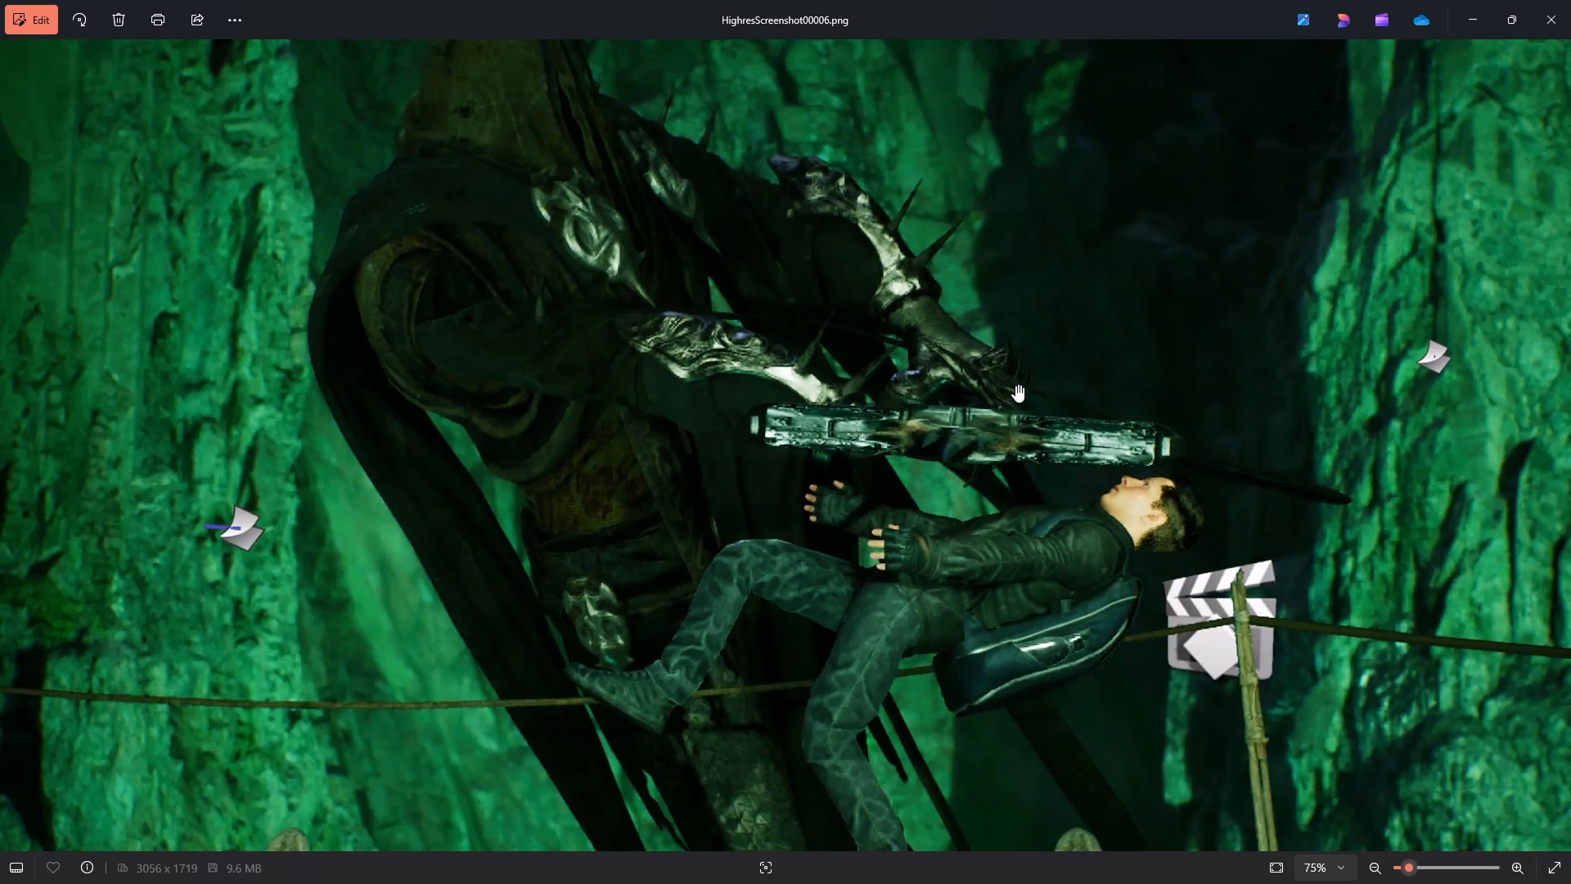
pyautogui.scroll(-1, 1017, 393)
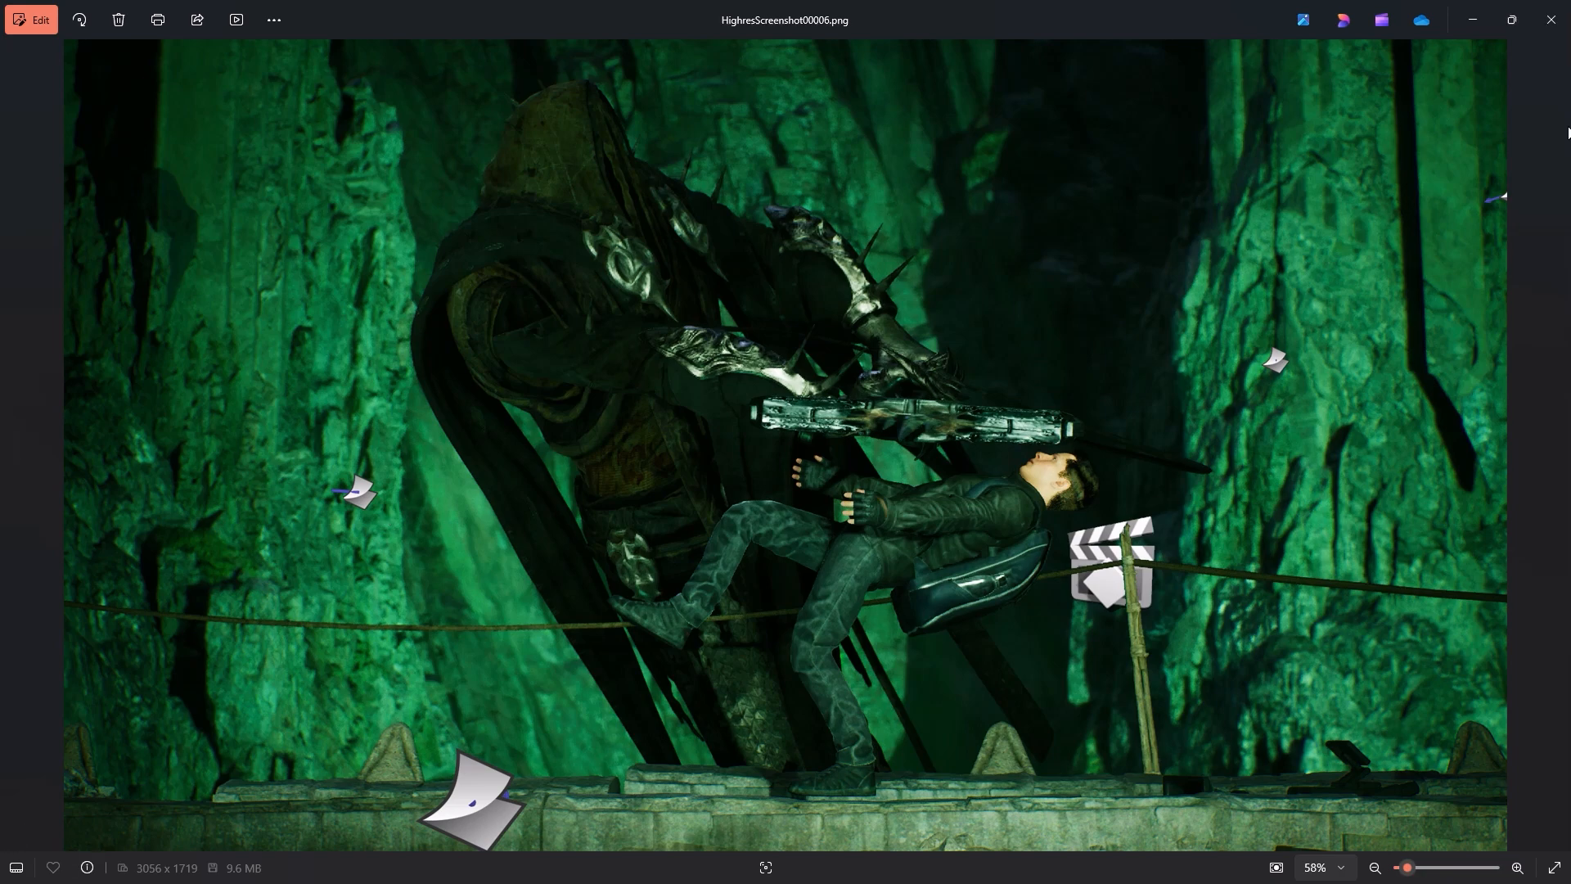
pyautogui.click(1550, 20)
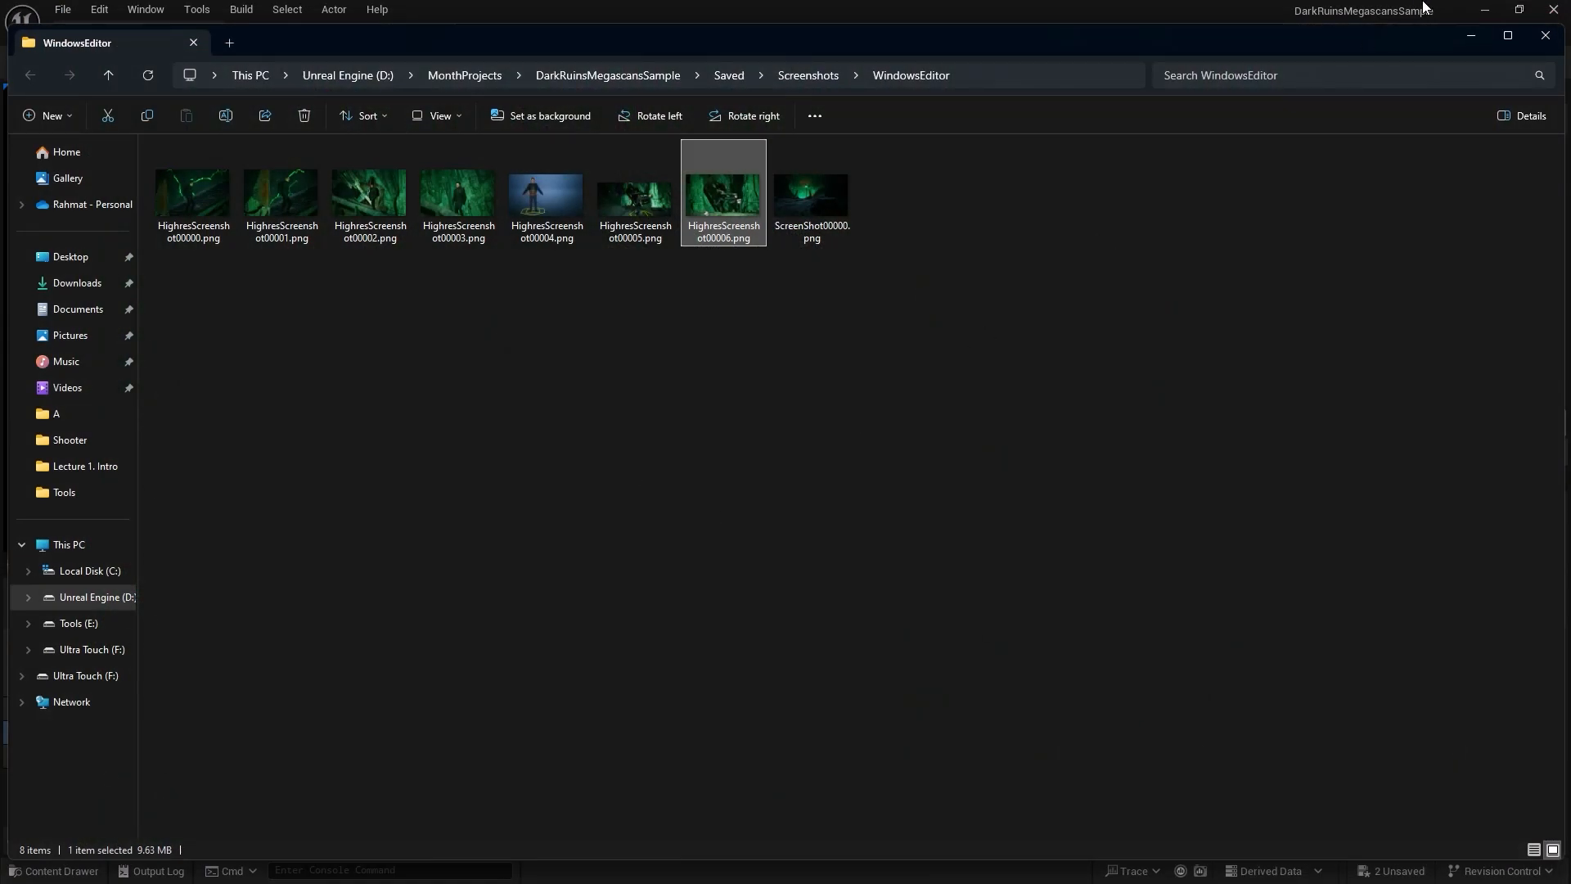
pyautogui.click(1545, 35)
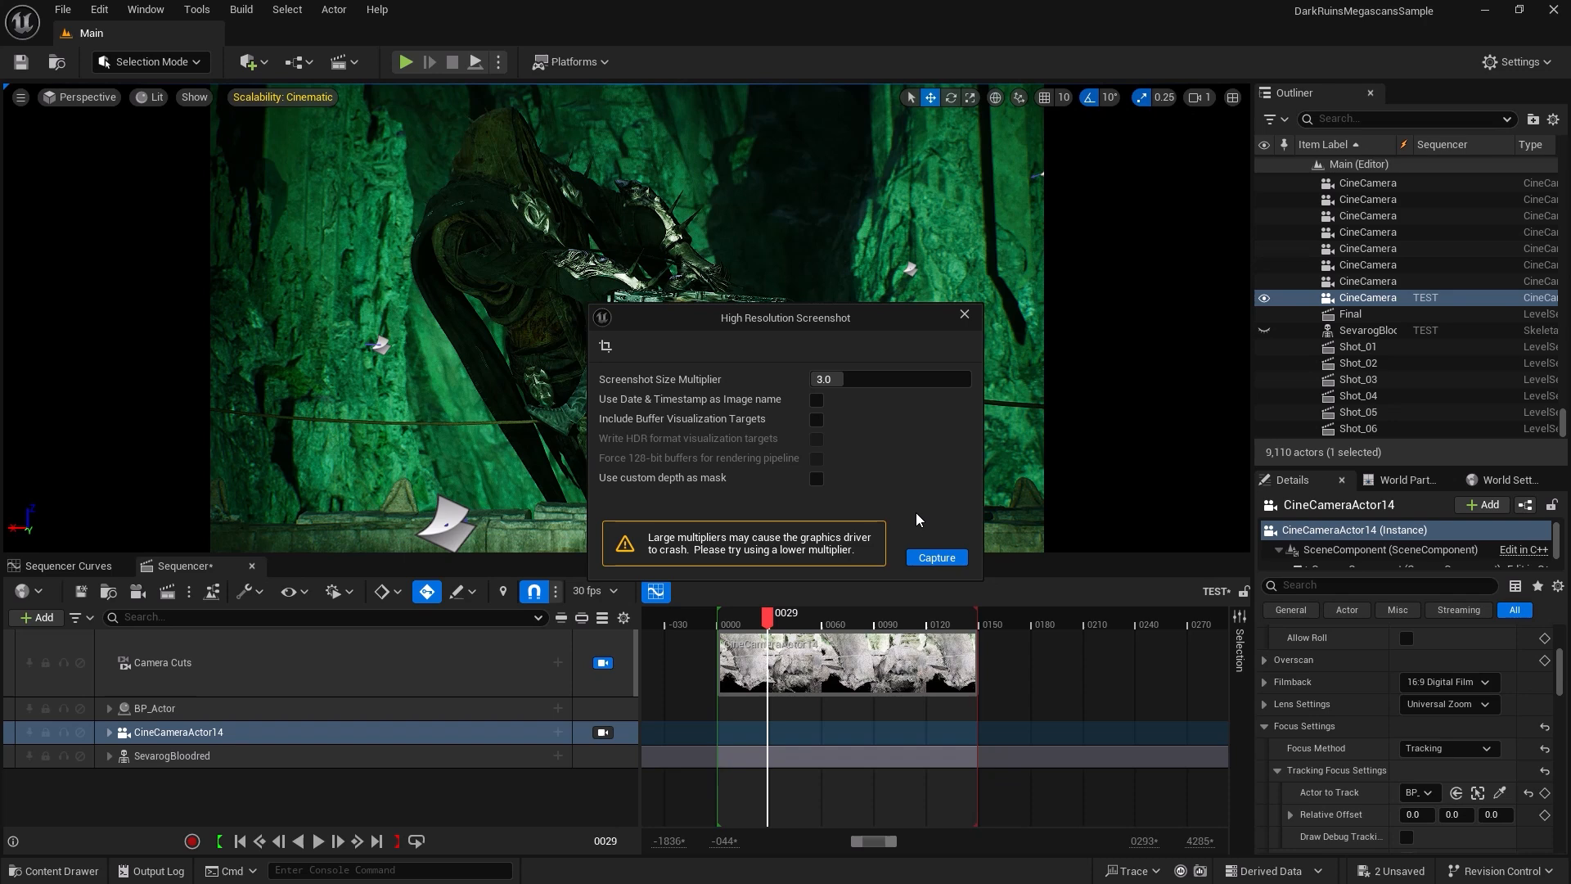
pyautogui.click(970, 314)
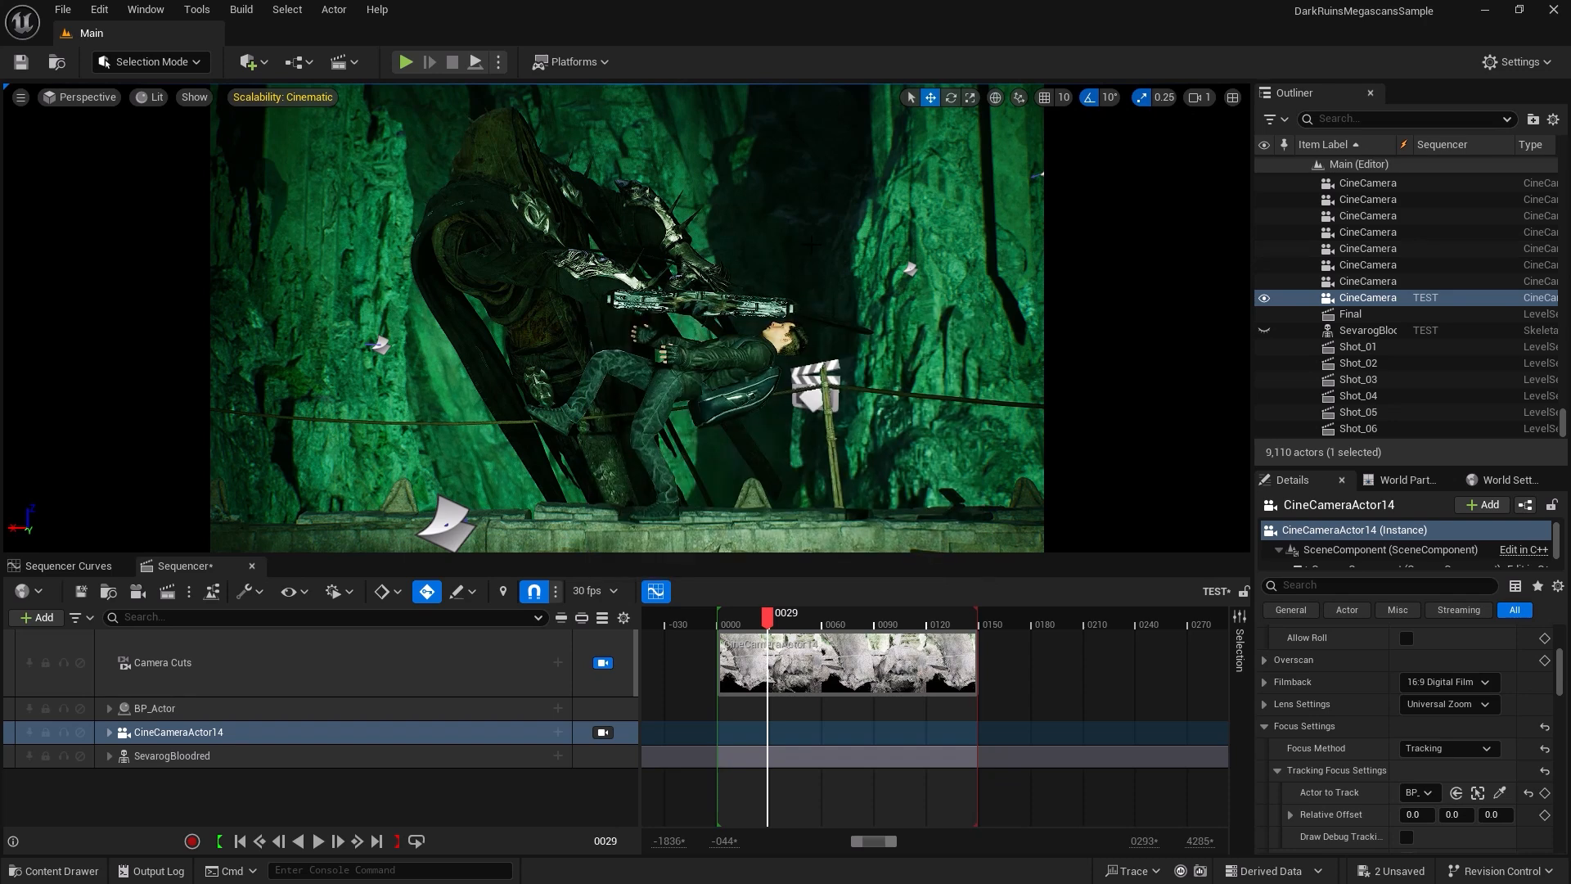
# Enable the Movie Render Queue plugin and restart the editor.
pyautogui.click(166, 592)
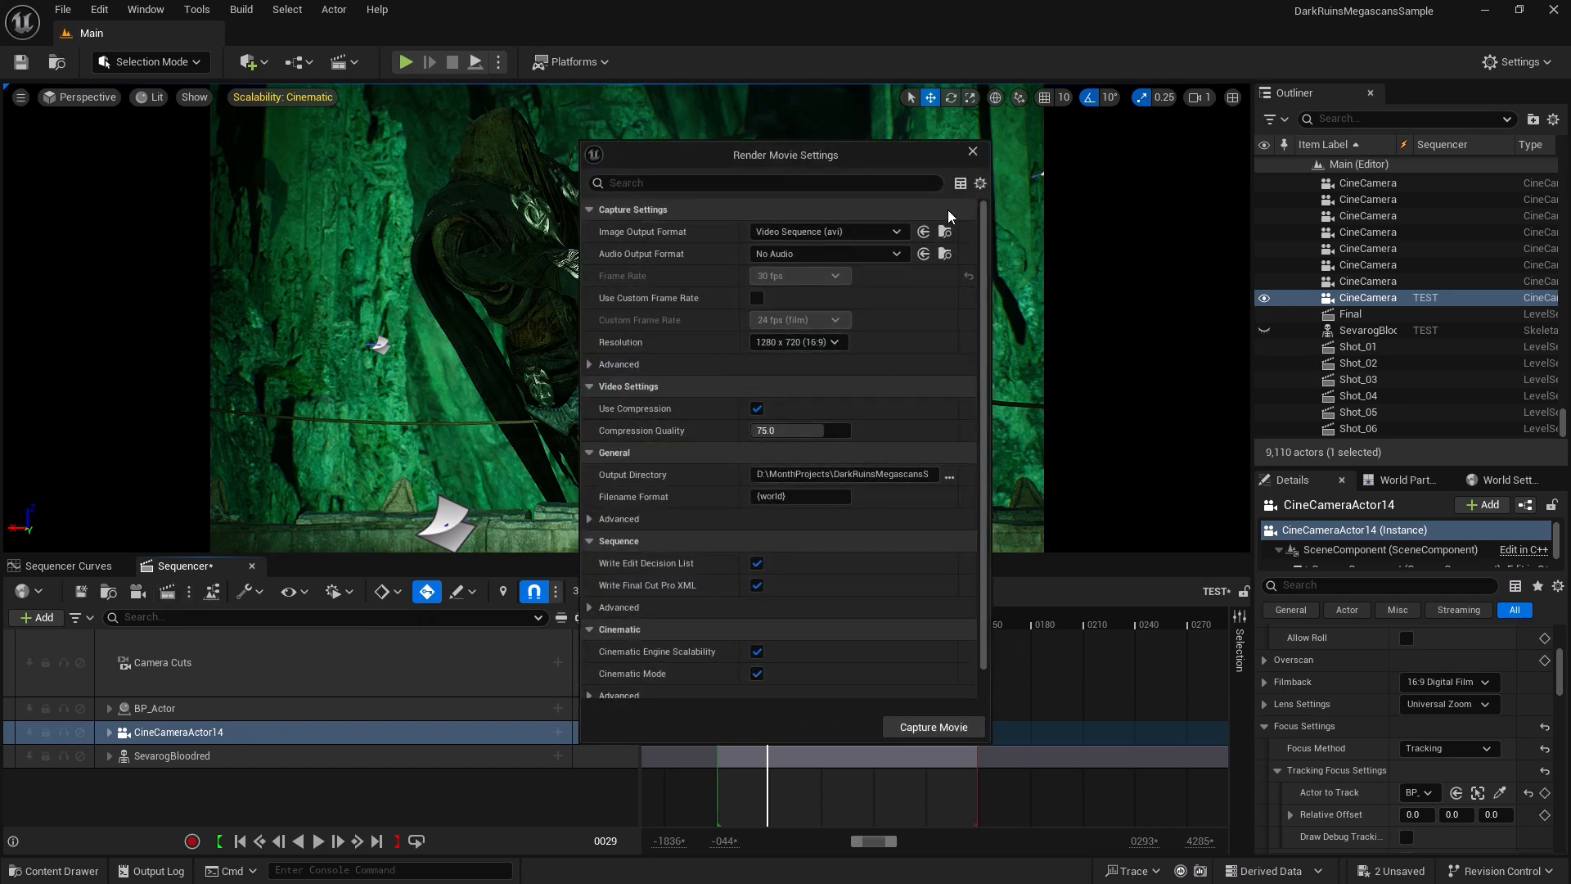
pyautogui.click(972, 151)
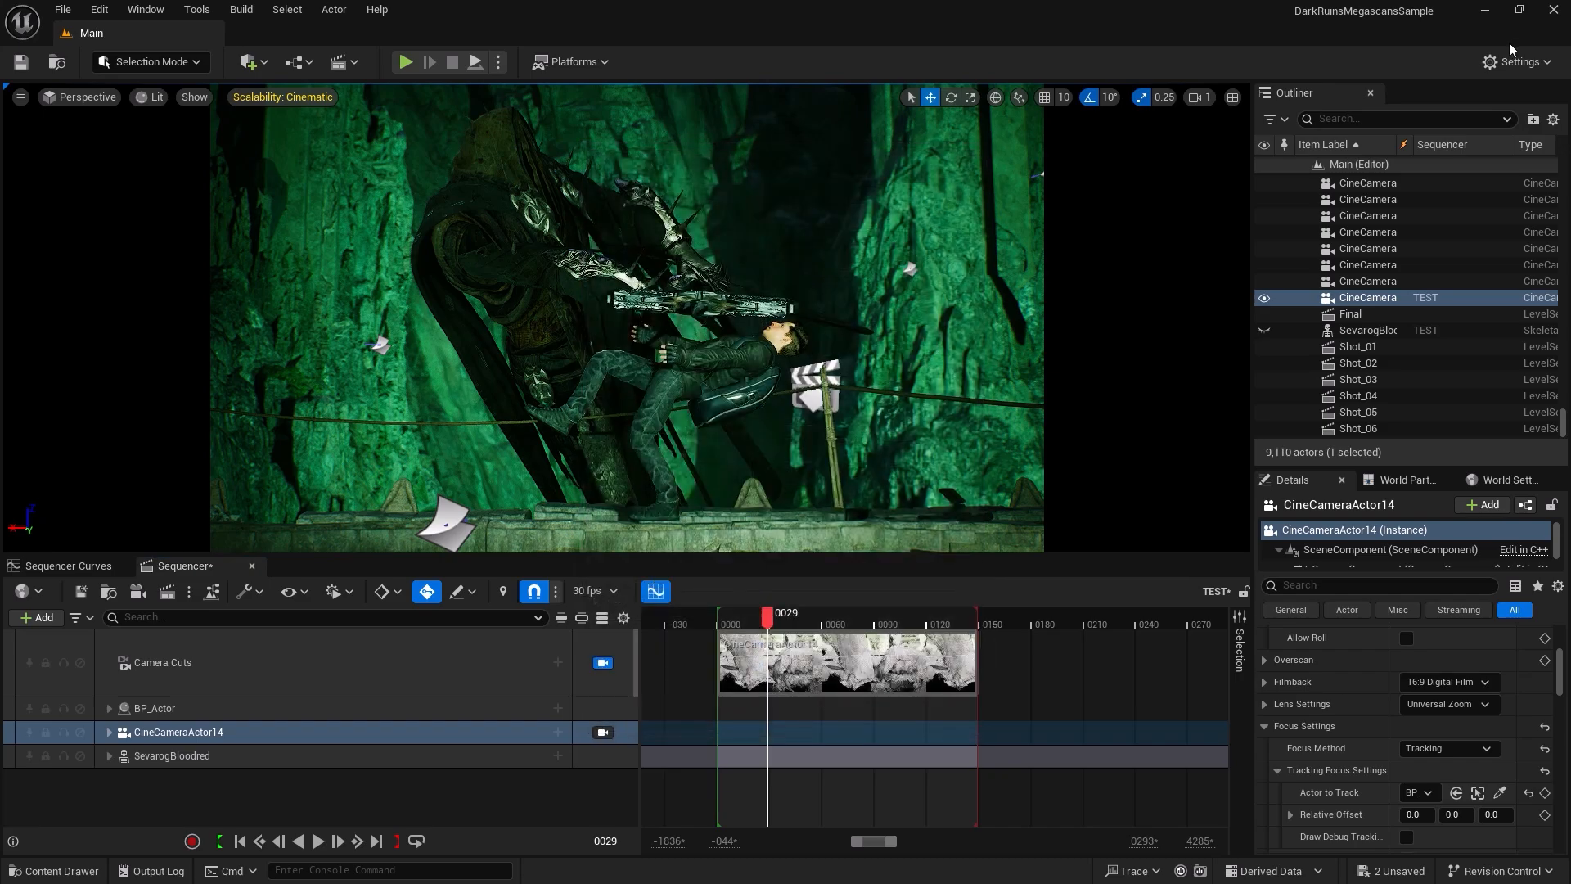
pyautogui.click(1519, 61)
pyautogui.click(1346, 151)
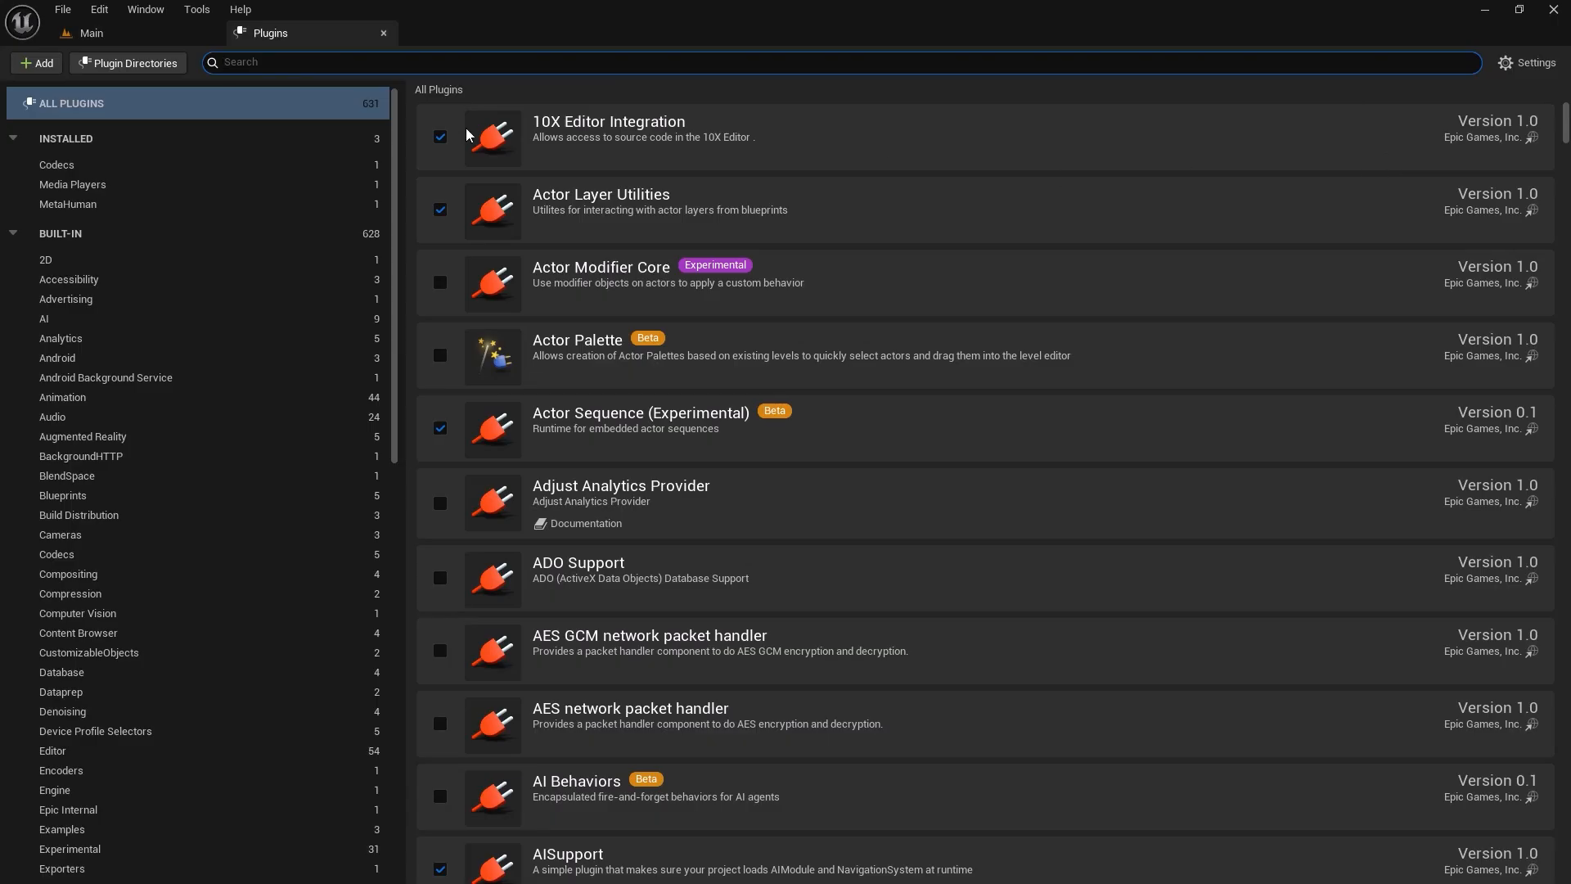
pyautogui.write('movie render')
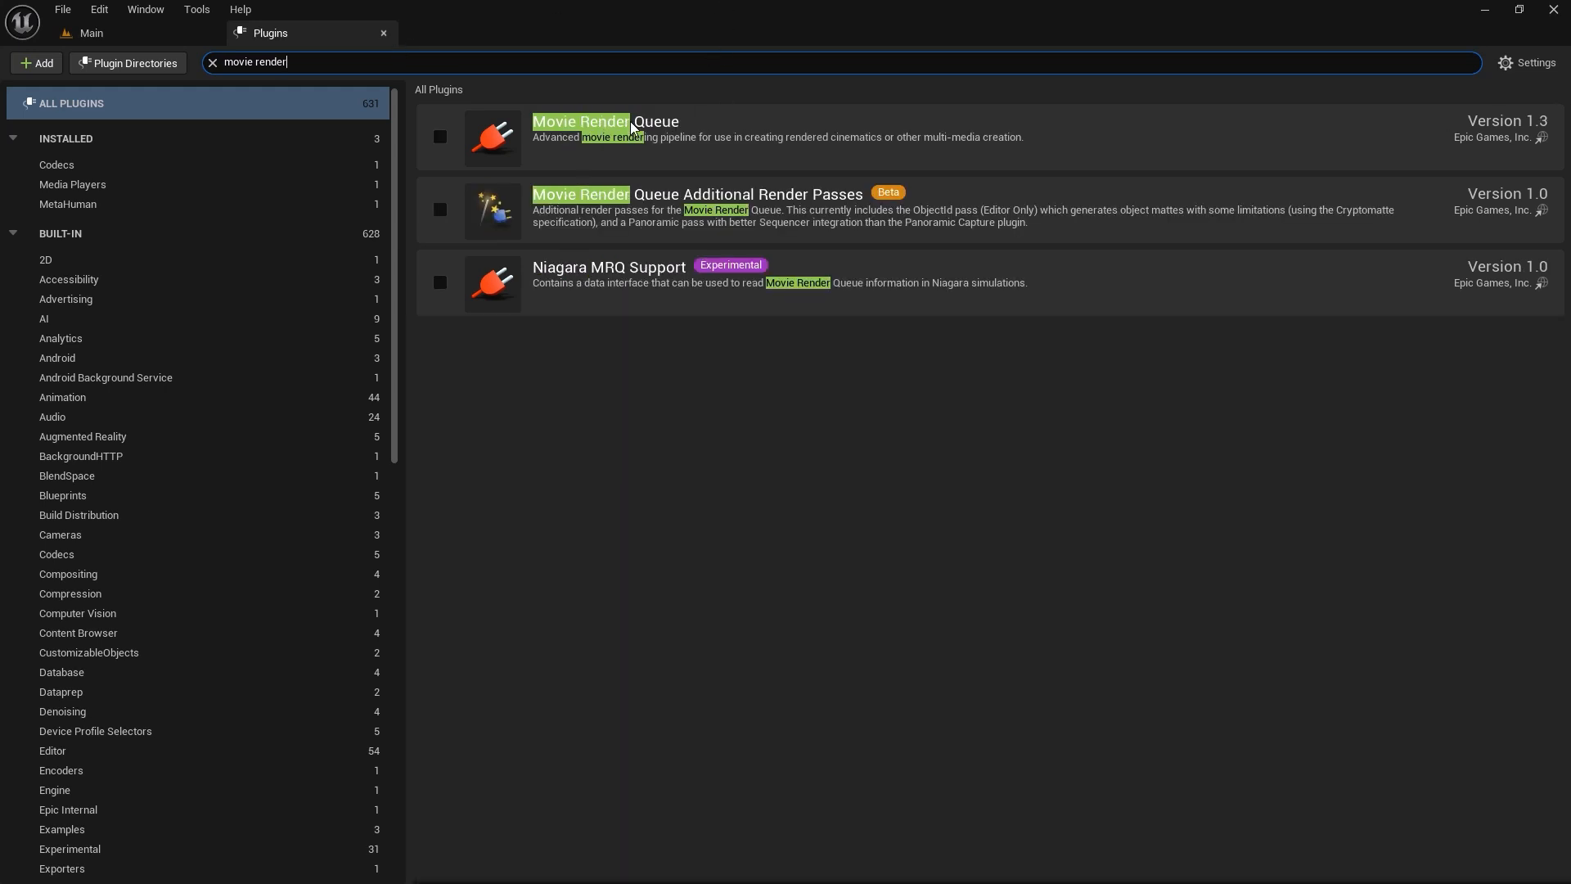
pyautogui.click(447, 144)
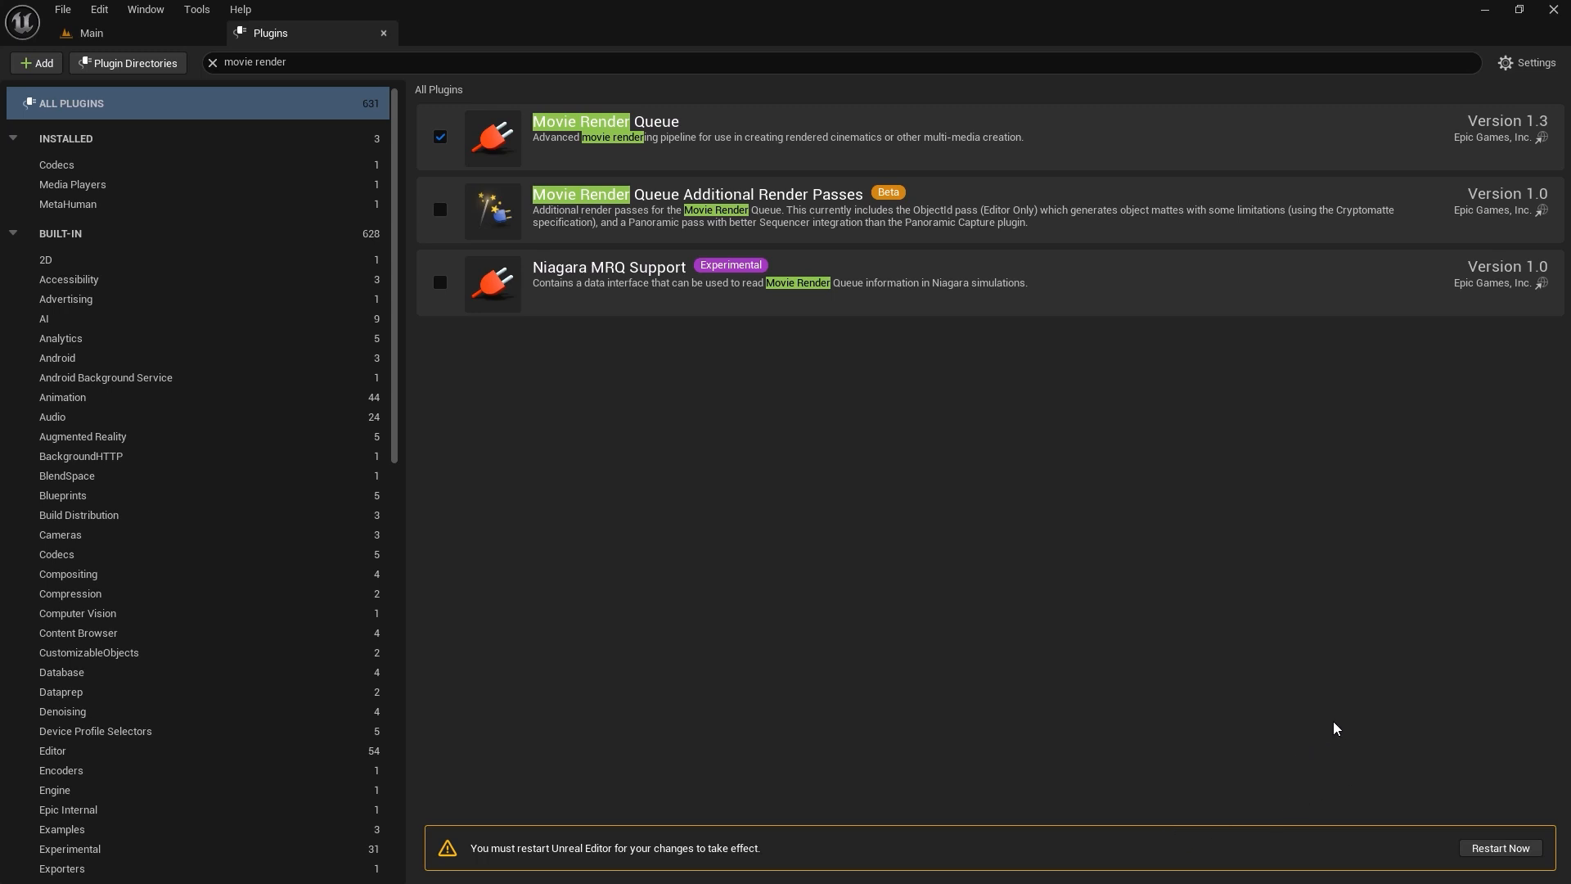
pyautogui.click(1501, 849)
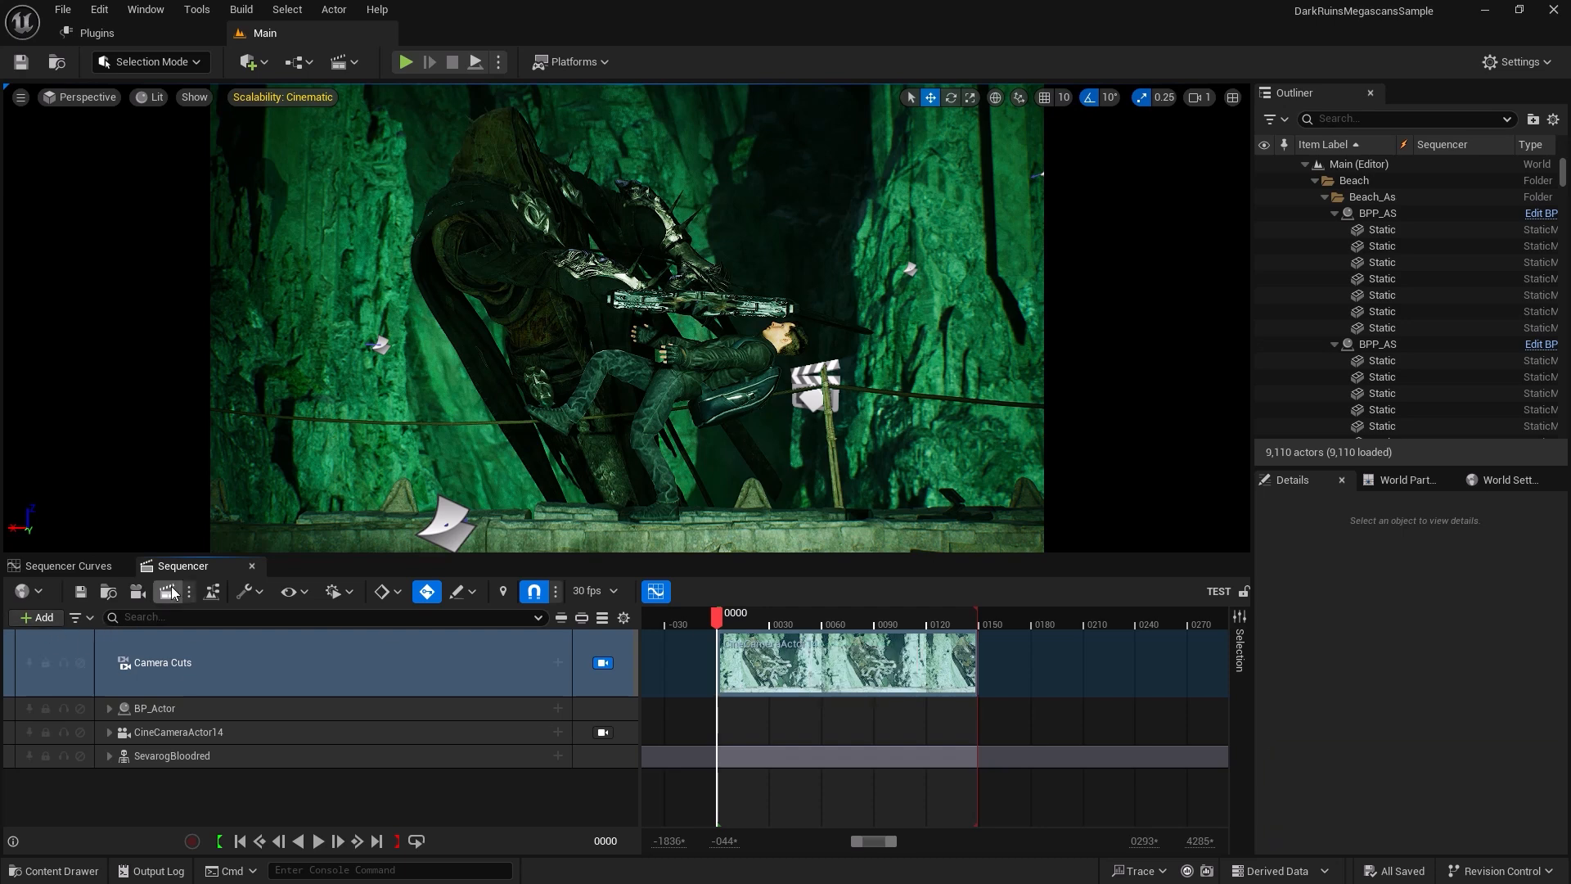
# In the TEST job's Movie Render Queue configuration, disable the jpg sequence and add a 16-bit .exr sequence with DWAA compression.
pyautogui.click(168, 591)
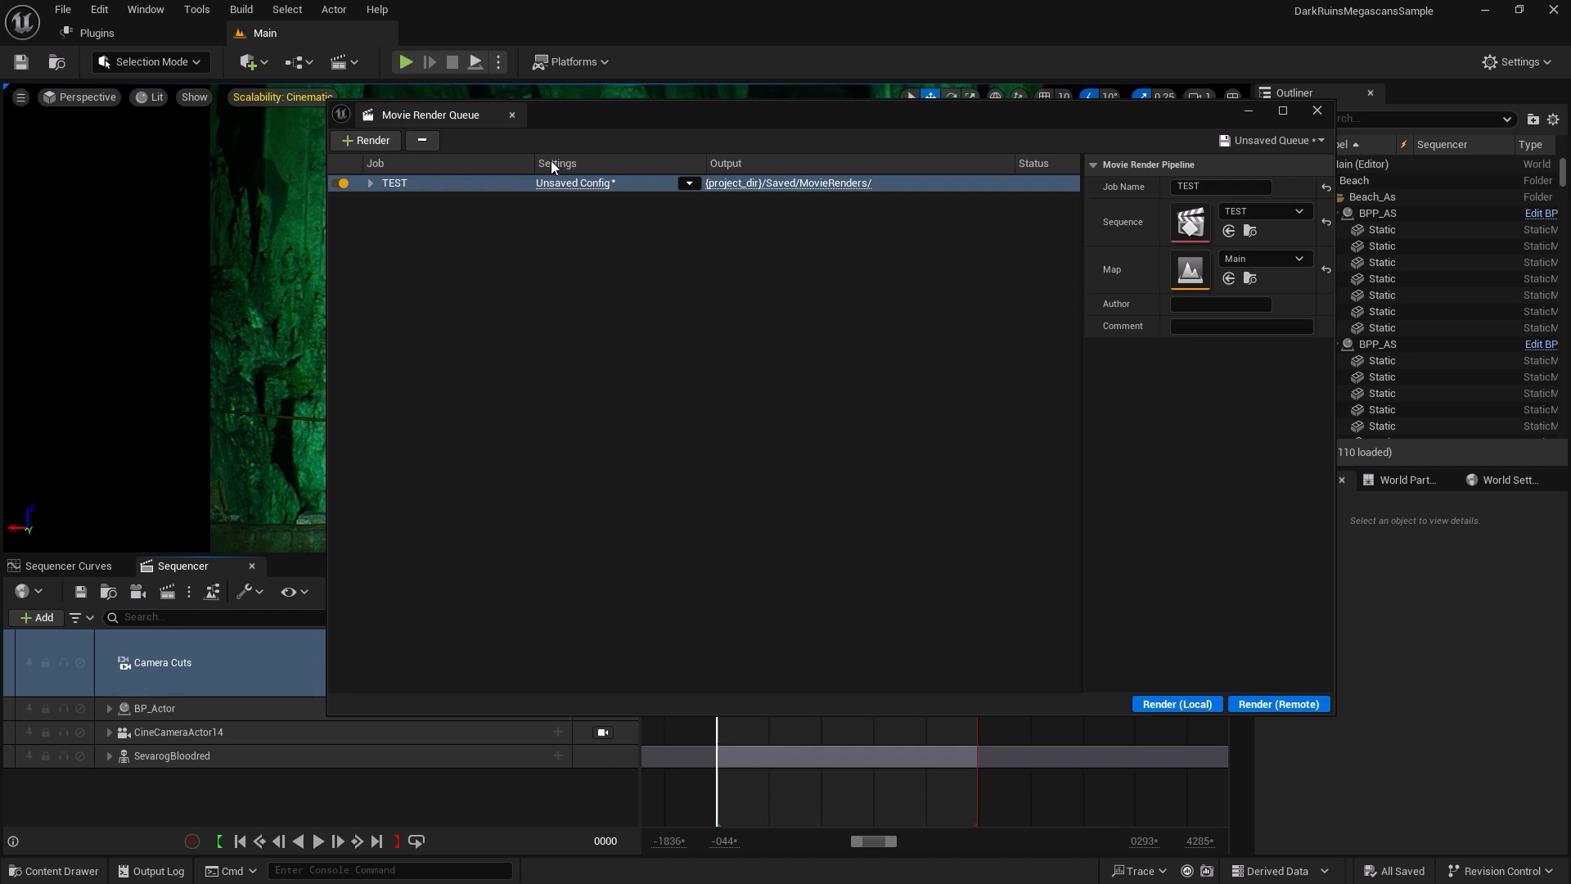
pyautogui.click(564, 185)
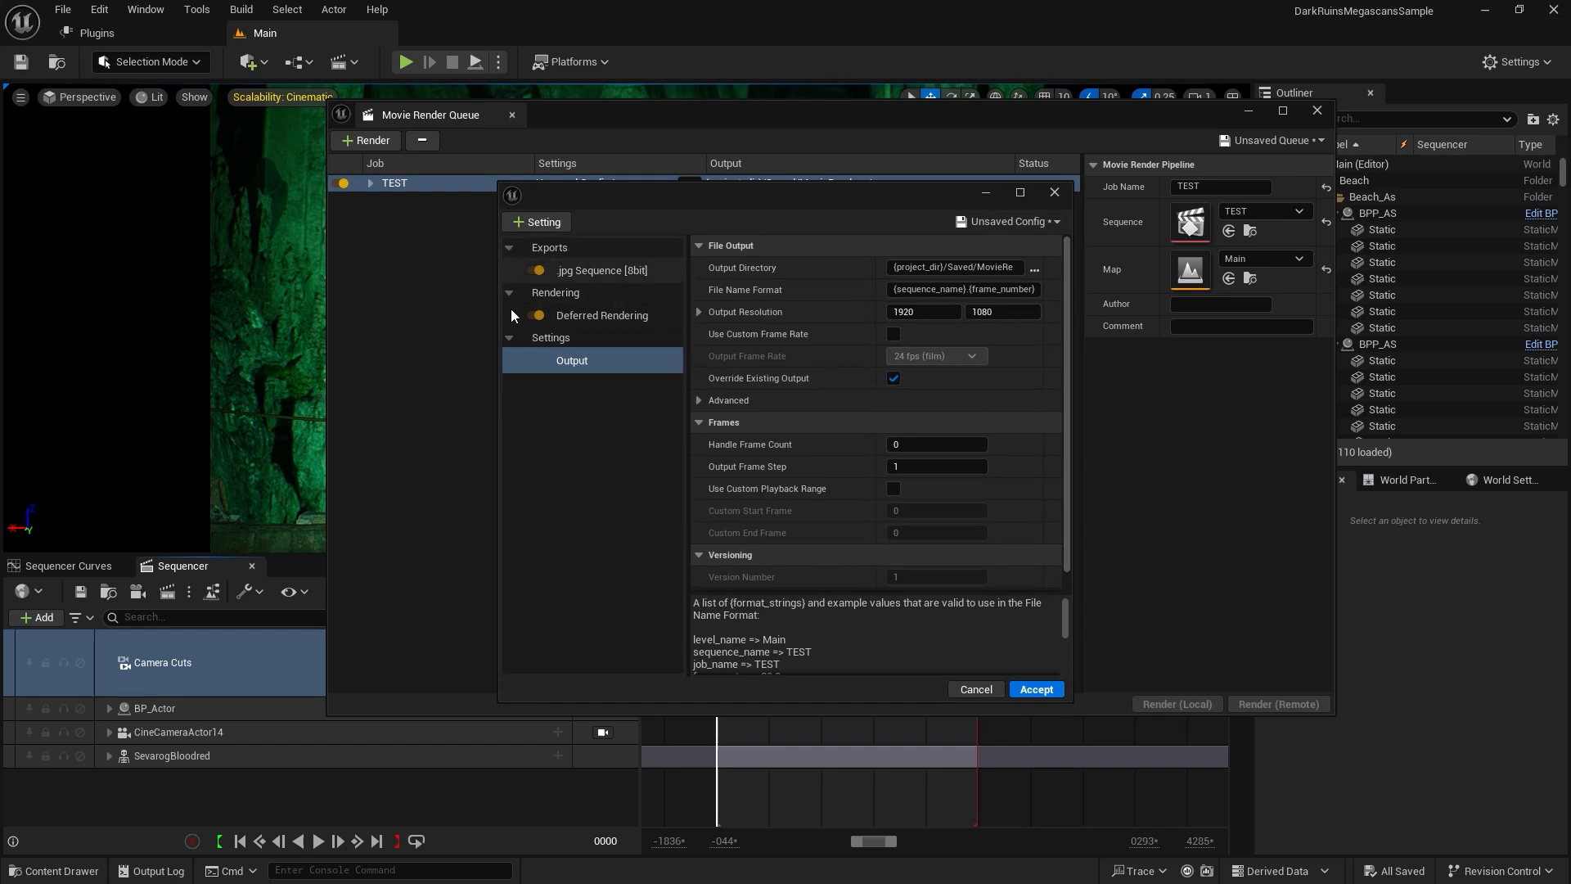
pyautogui.click(536, 270)
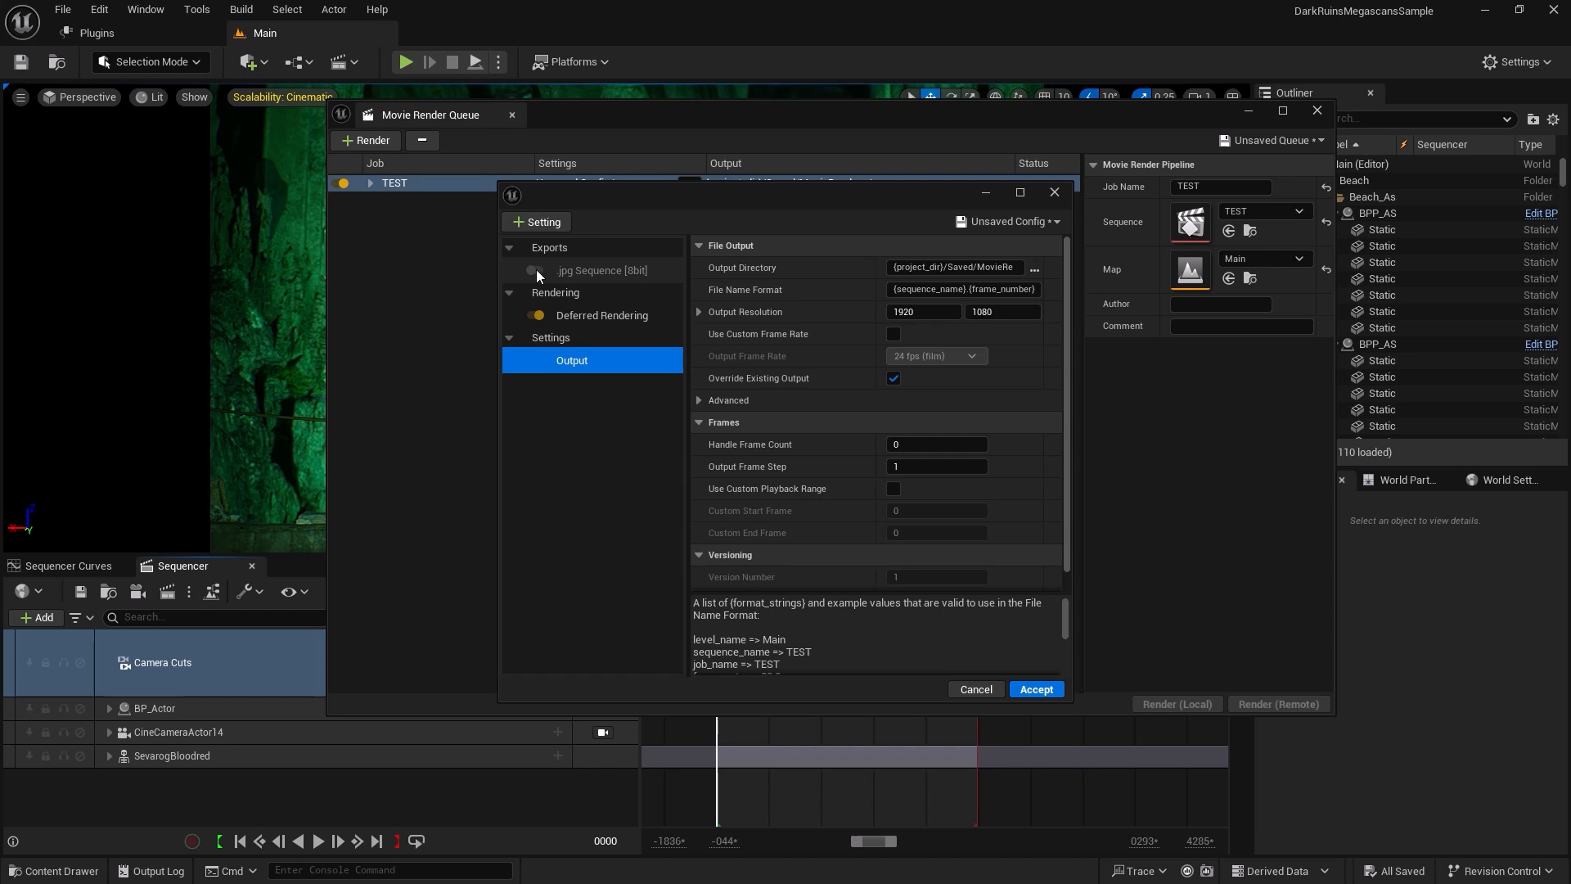
pyautogui.click(528, 222)
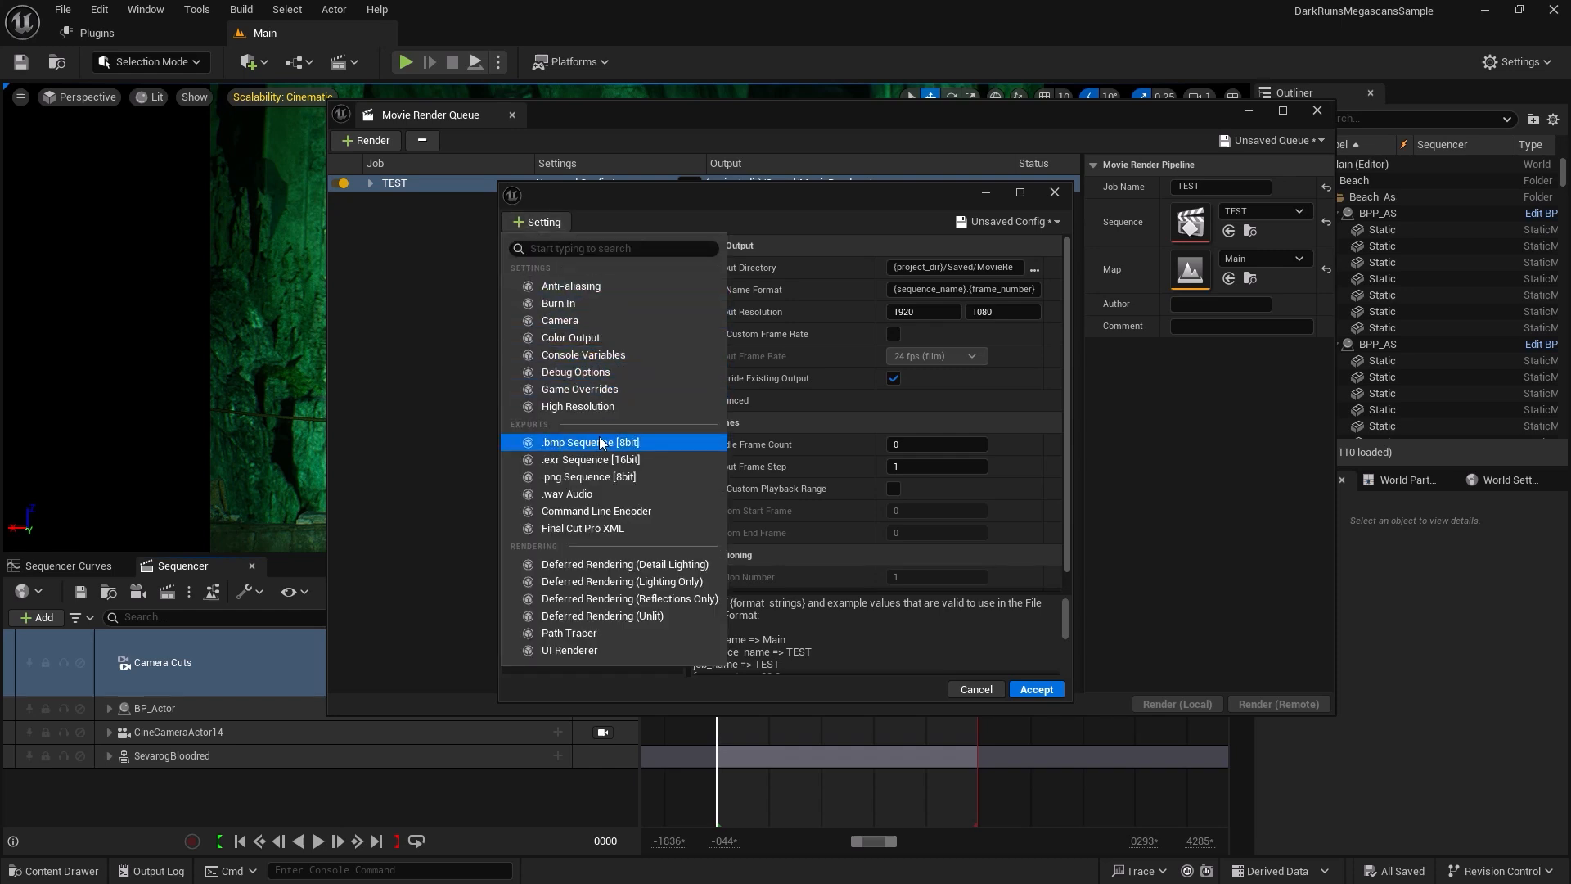
pyautogui.click(557, 467)
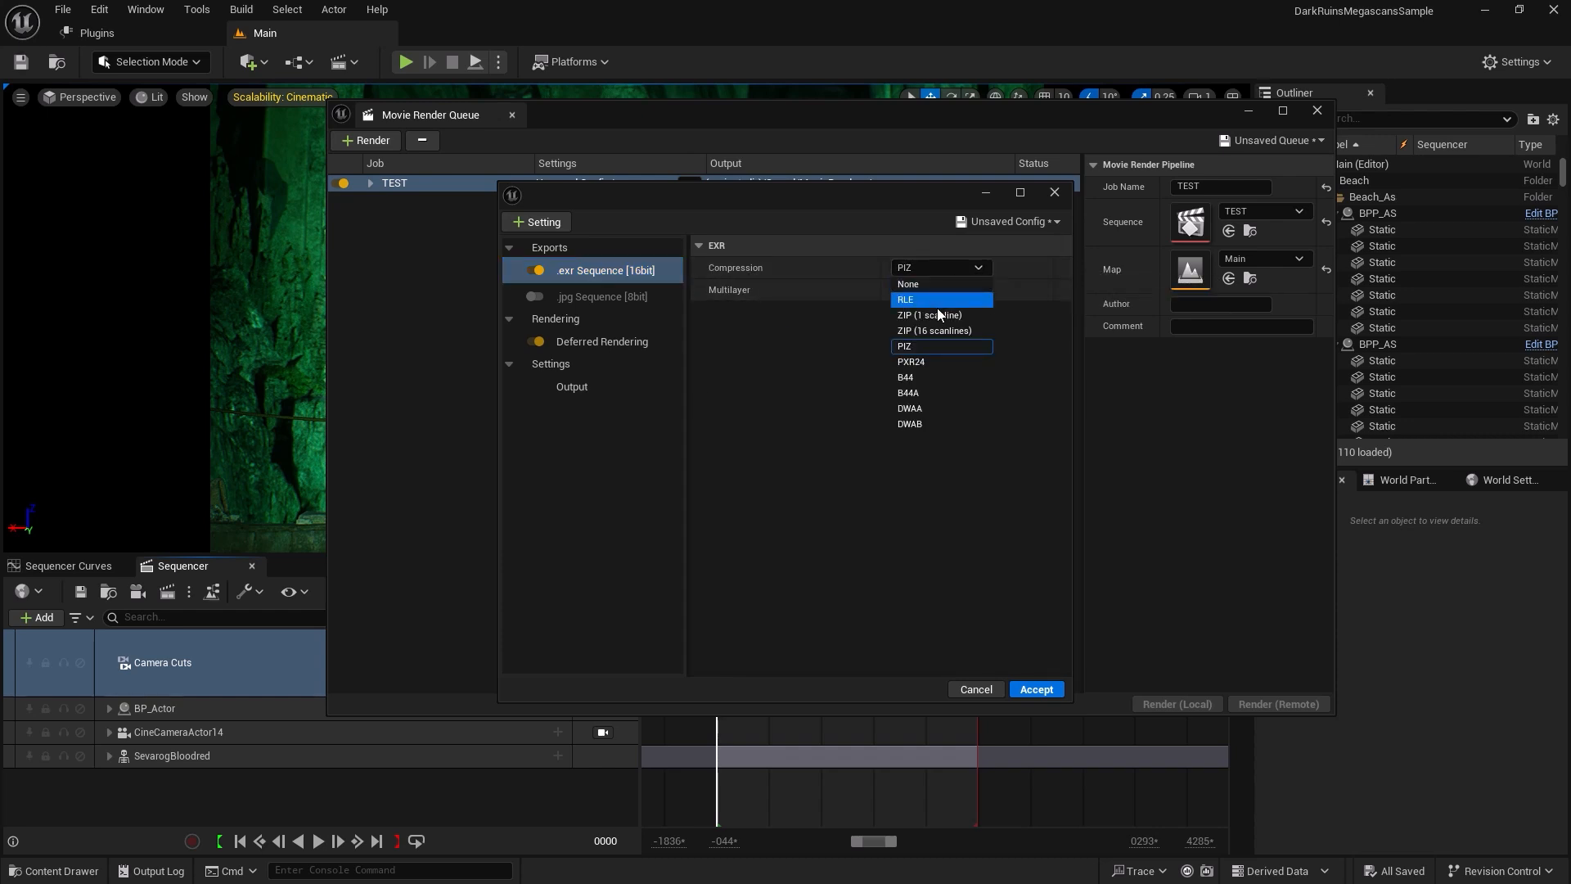
pyautogui.click(927, 405)
# Add an Anti-aliasing setting with Temporal Sample Count 32 and override anti-aliasing with the method None.
pyautogui.click(546, 225)
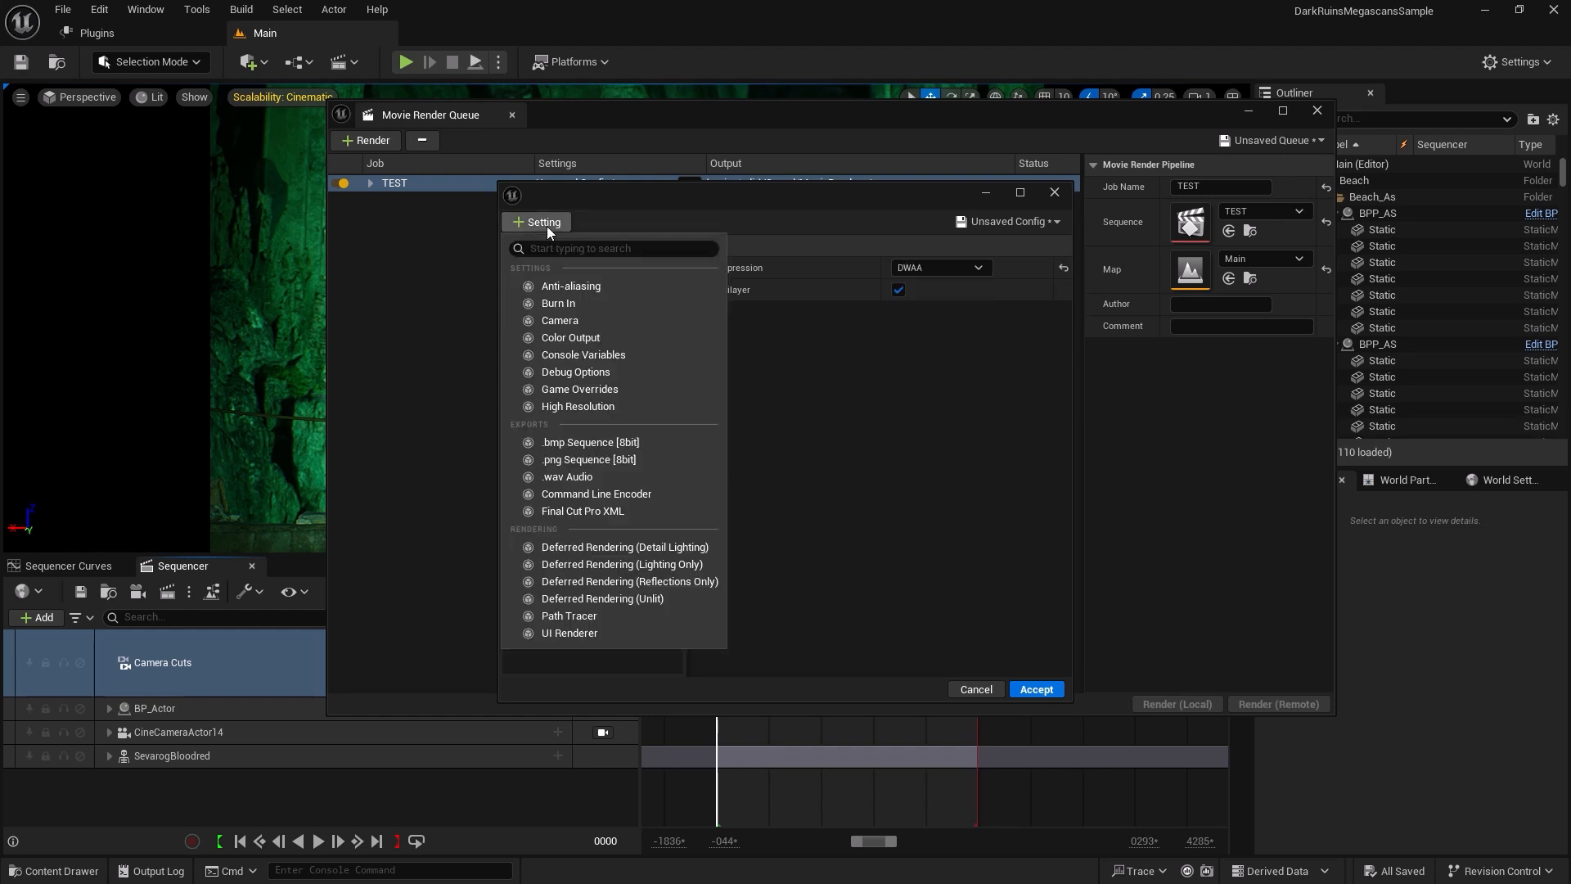
pyautogui.click(608, 285)
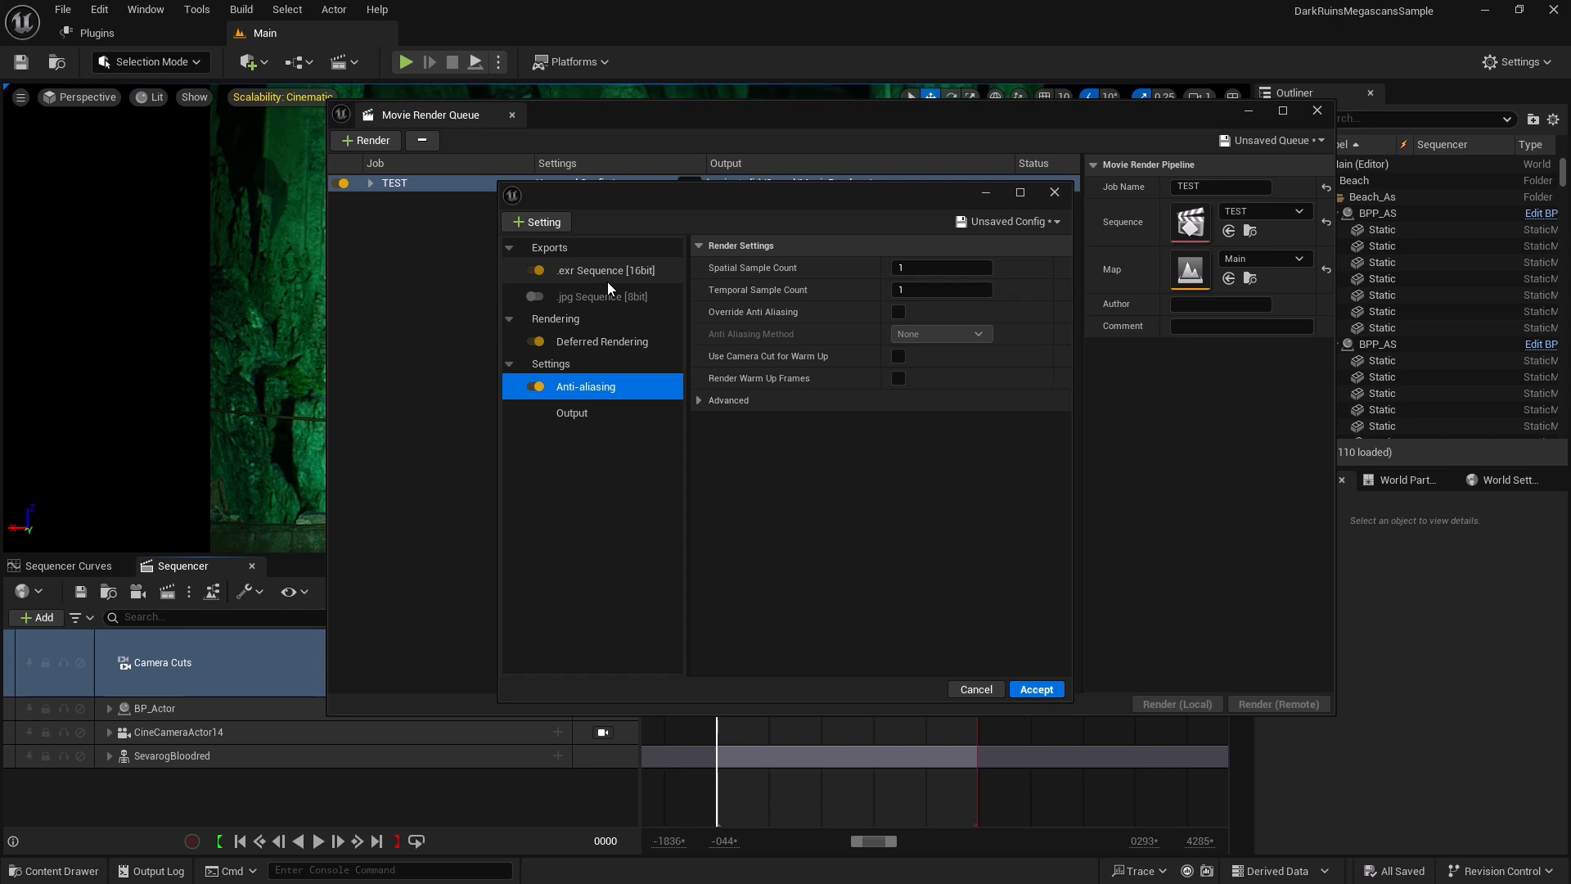
pyautogui.click(941, 290)
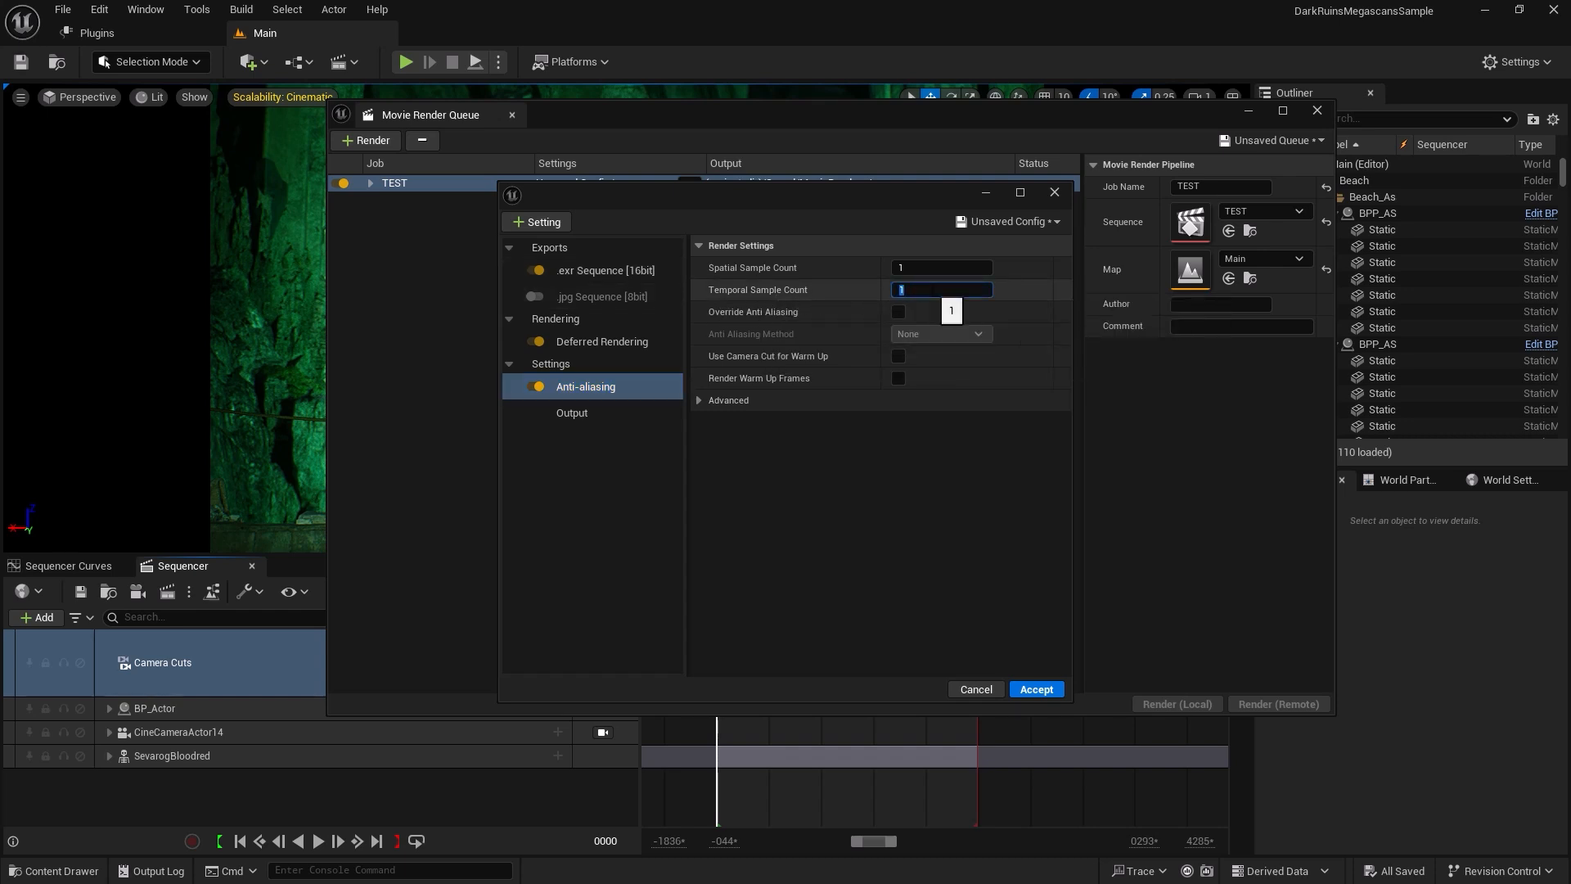
pyautogui.write('32')
pyautogui.press('Return')
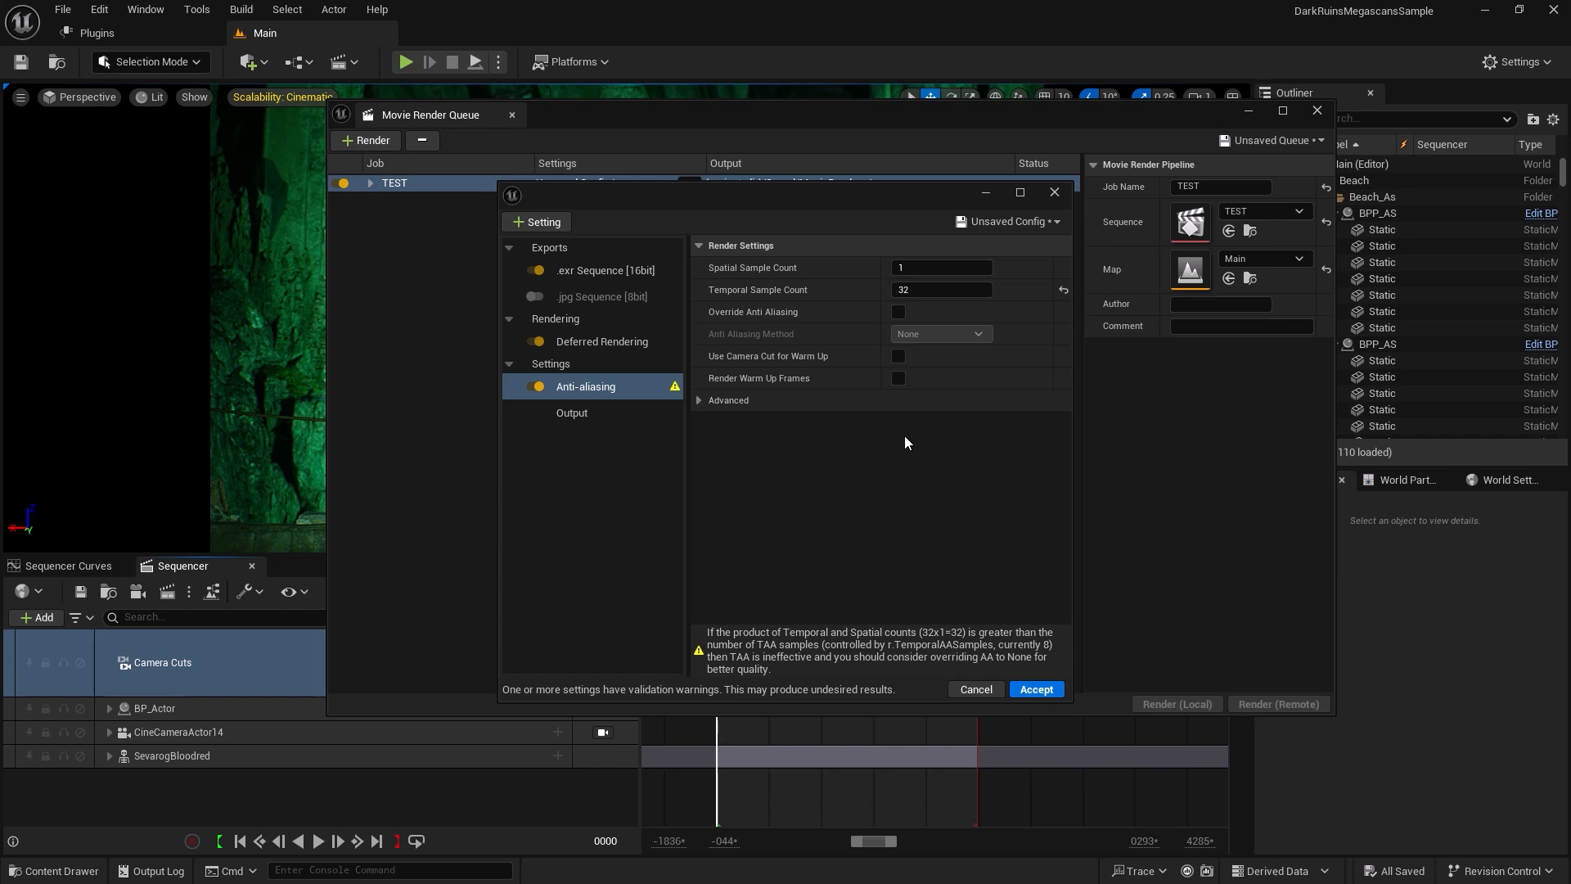
pyautogui.click(898, 312)
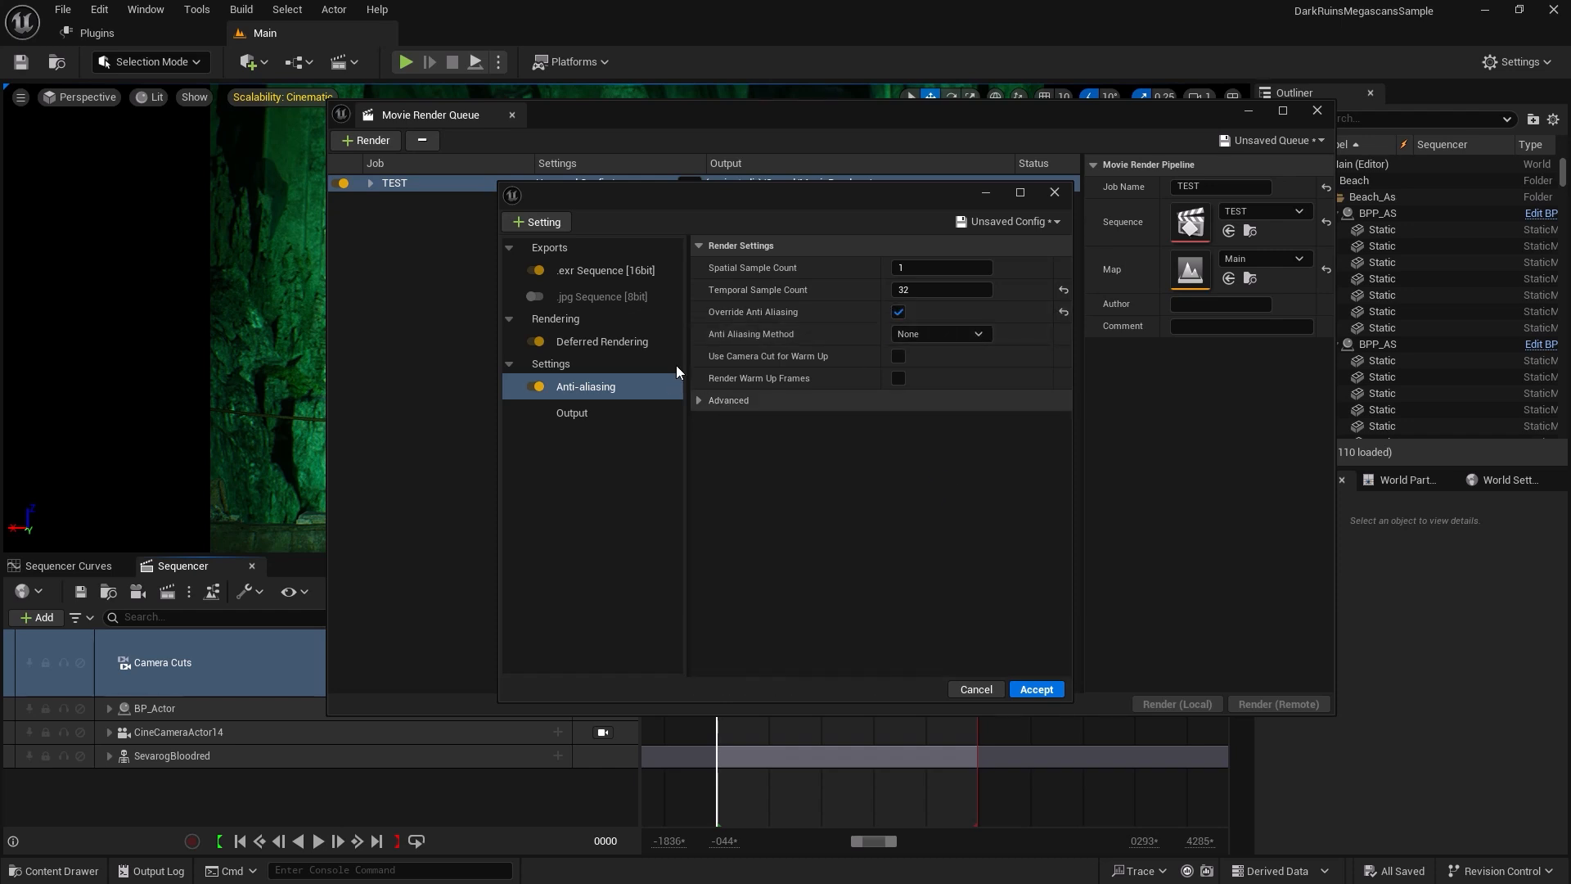
# Add a Console Variables setting to the render configuration and add the variable r.ScreenPercentage with a value of 200.
pyautogui.click(553, 223)
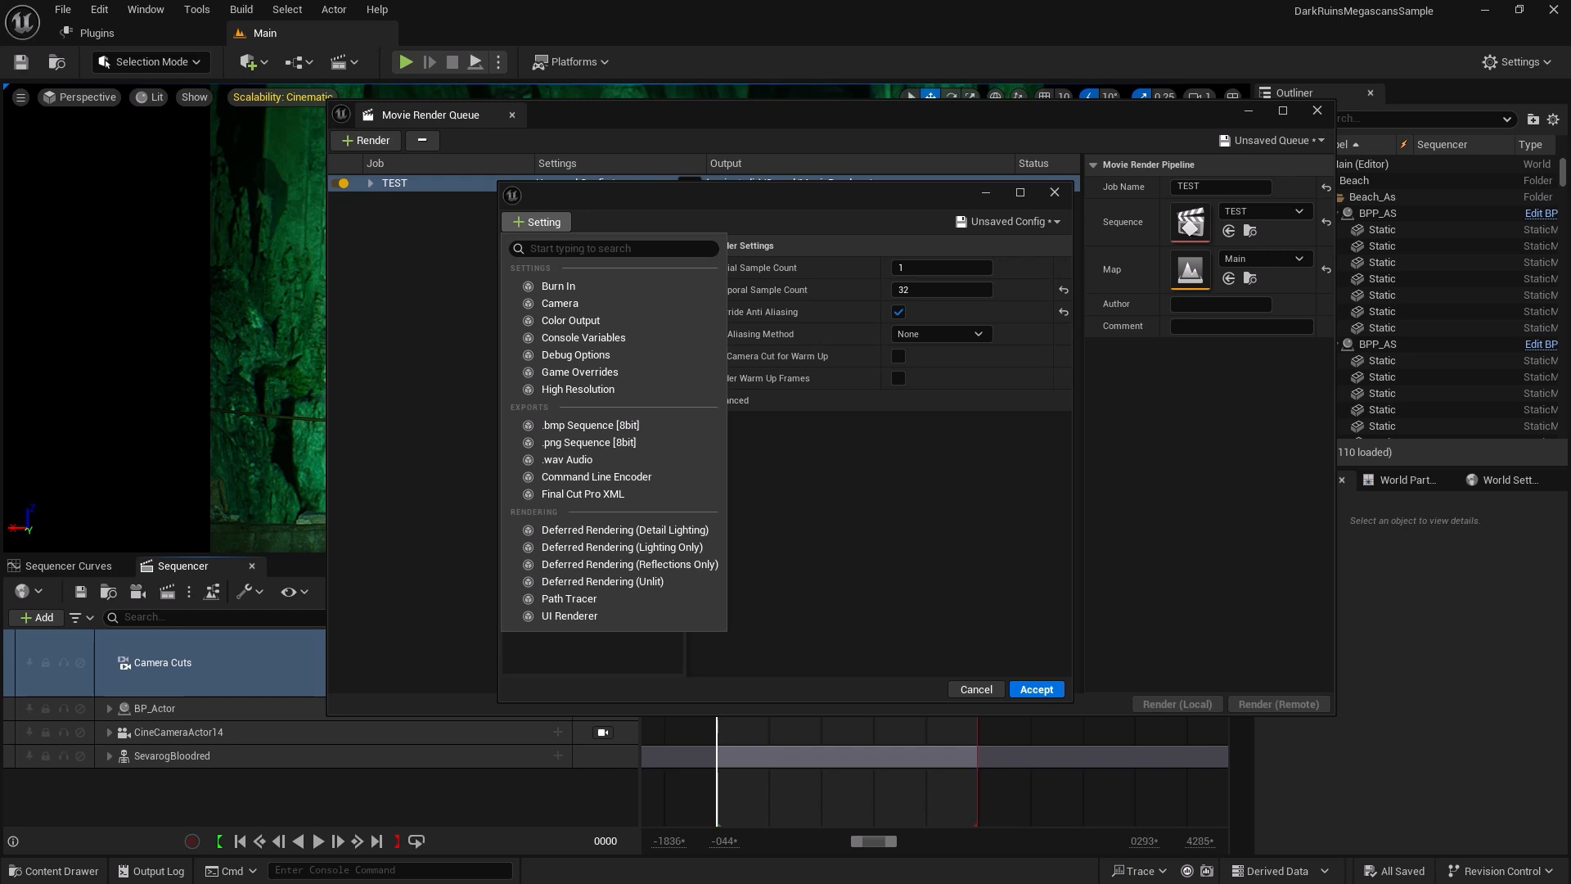
pyautogui.click(599, 339)
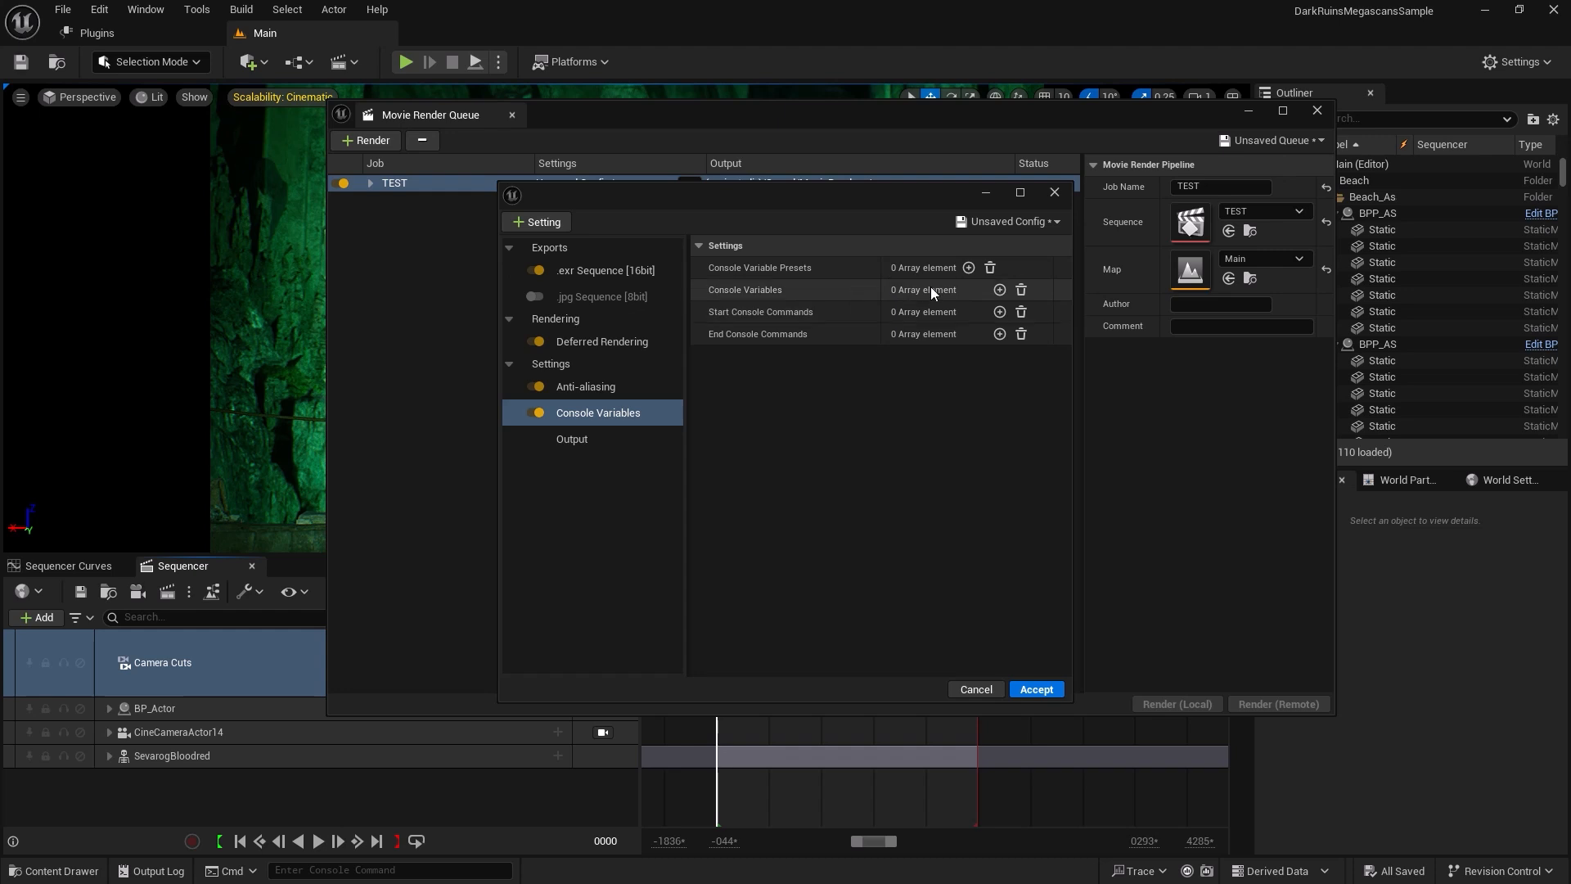
pyautogui.click(1000, 290)
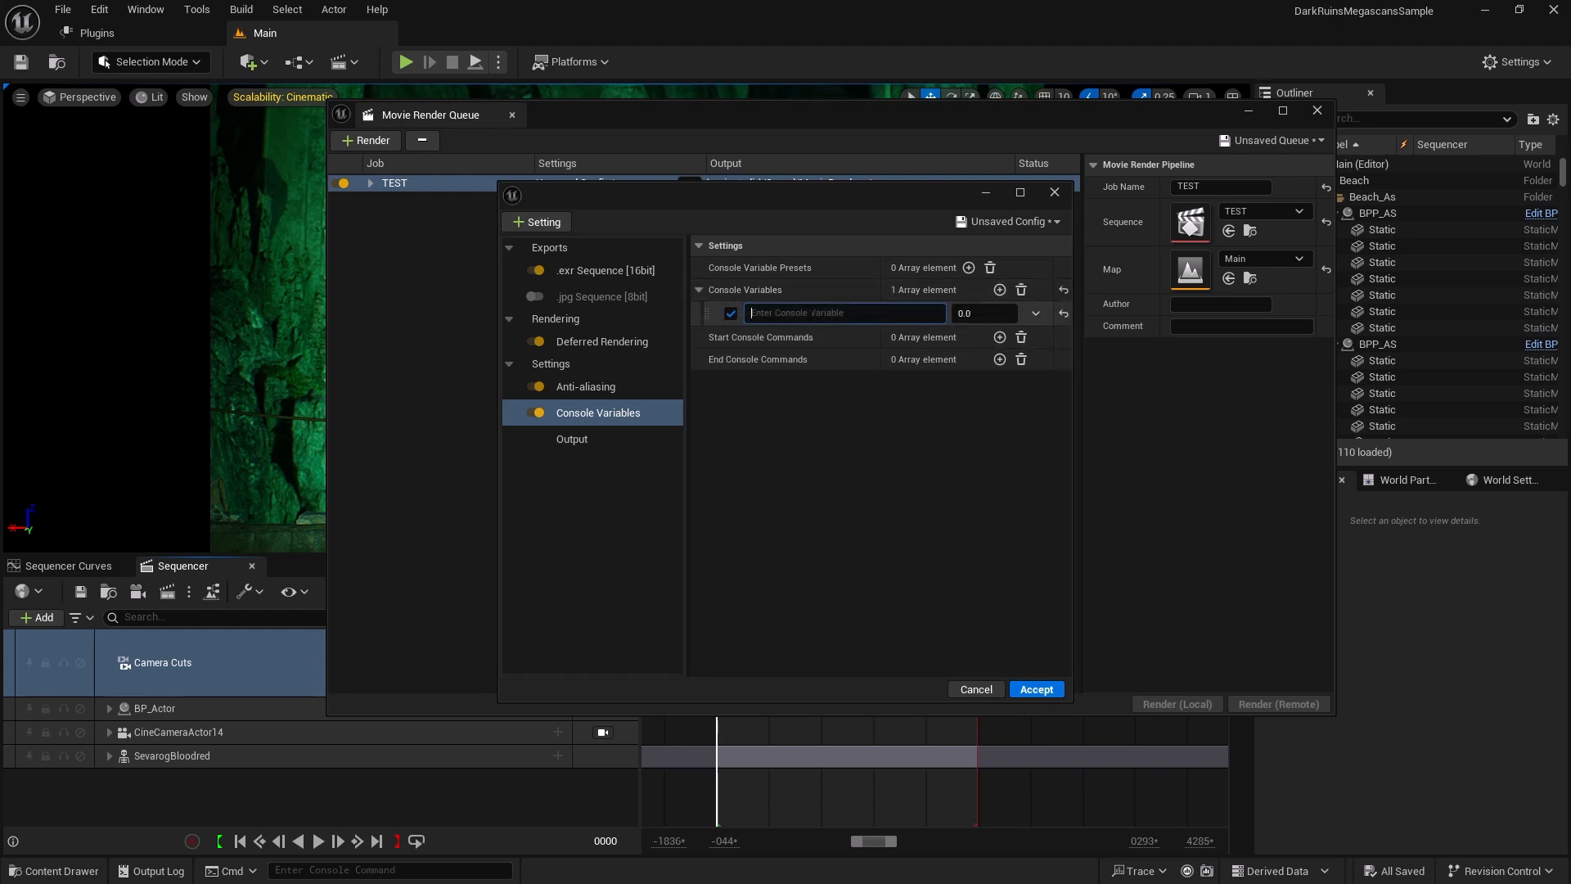
pyautogui.write('r')
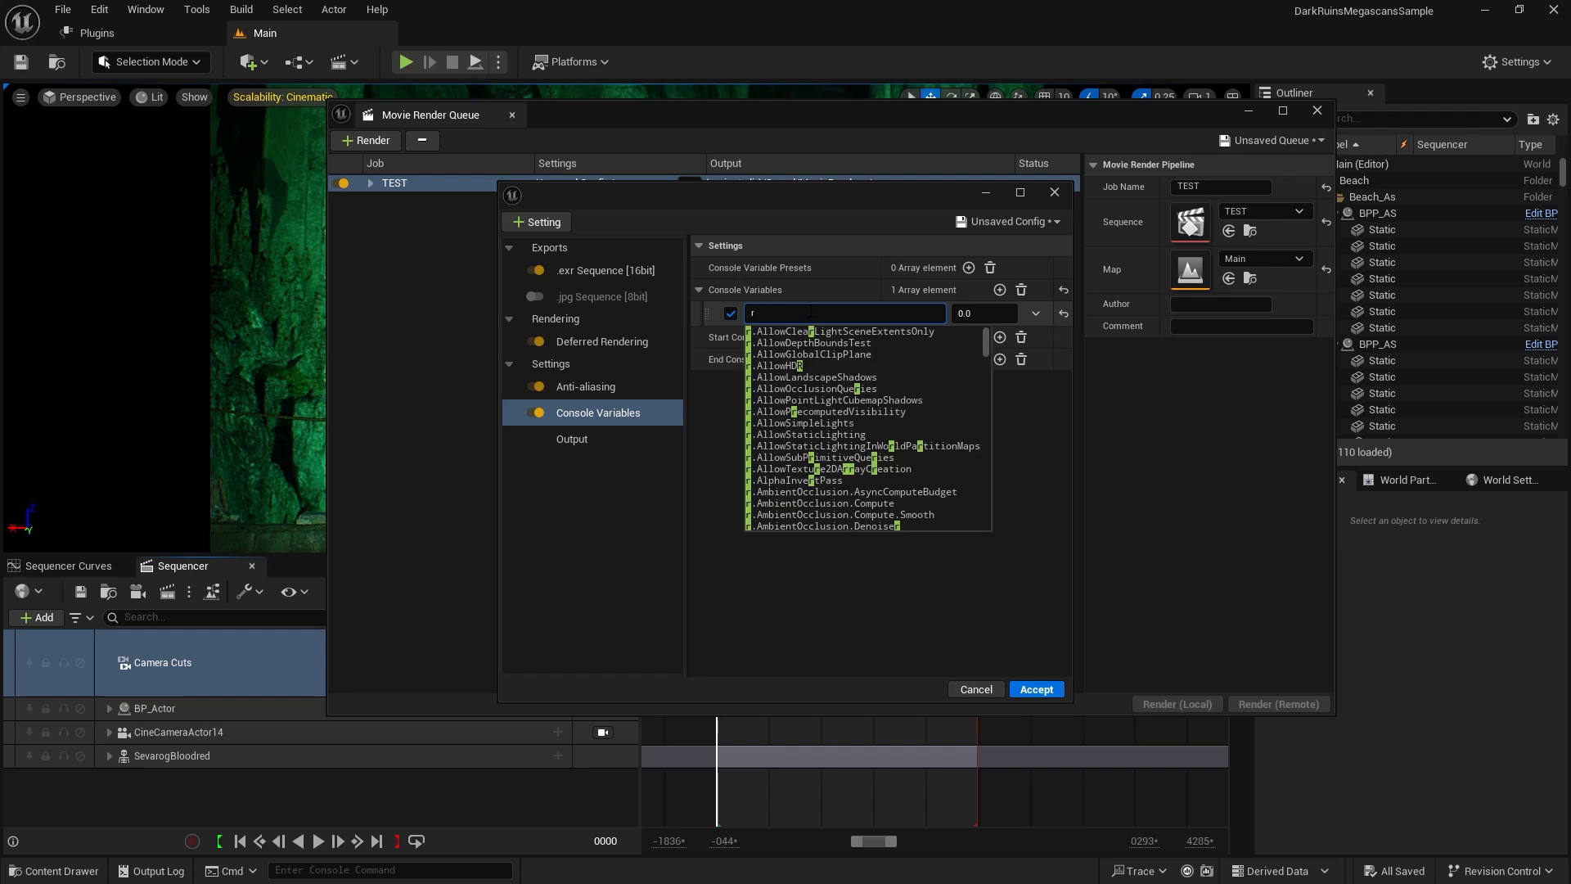
pyautogui.write('.Screen')
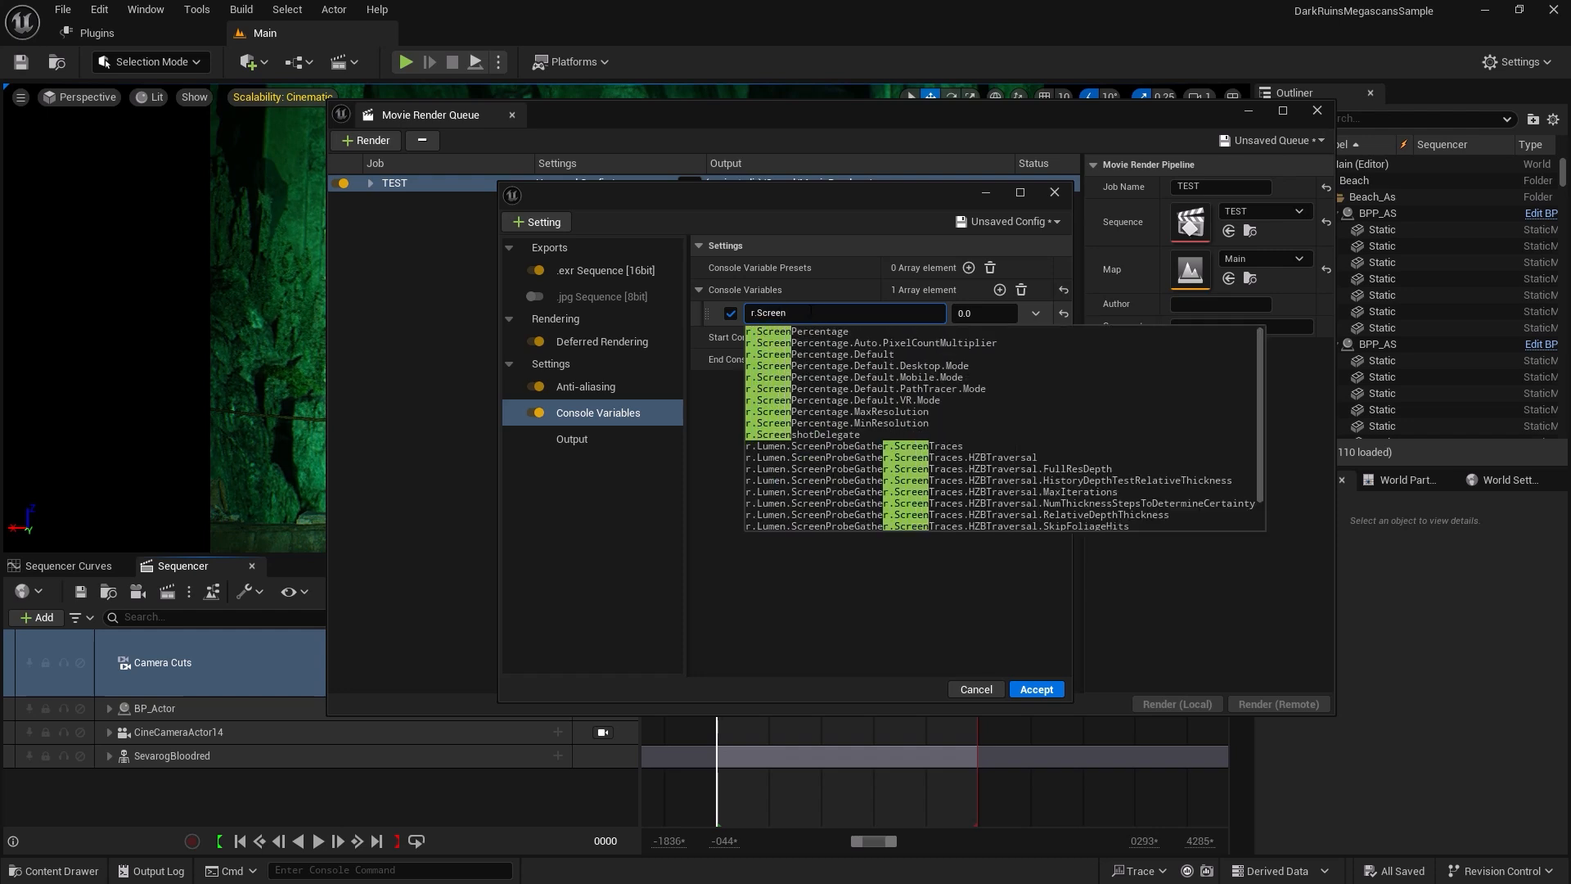
pyautogui.click(828, 331)
pyautogui.click(1000, 312)
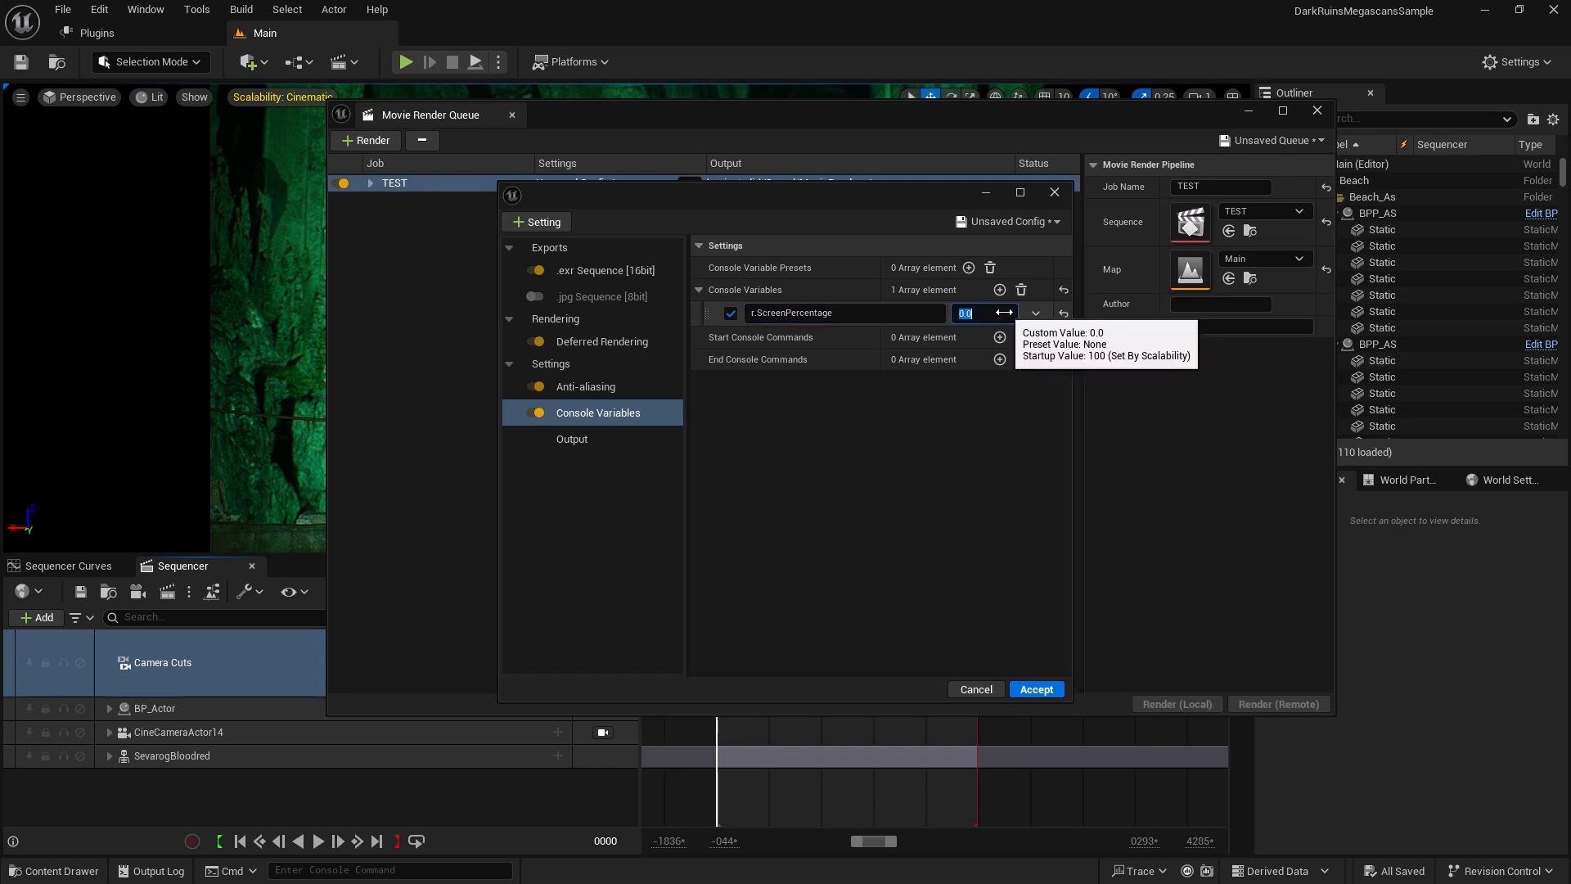
pyautogui.write('200')
pyautogui.press('Return')
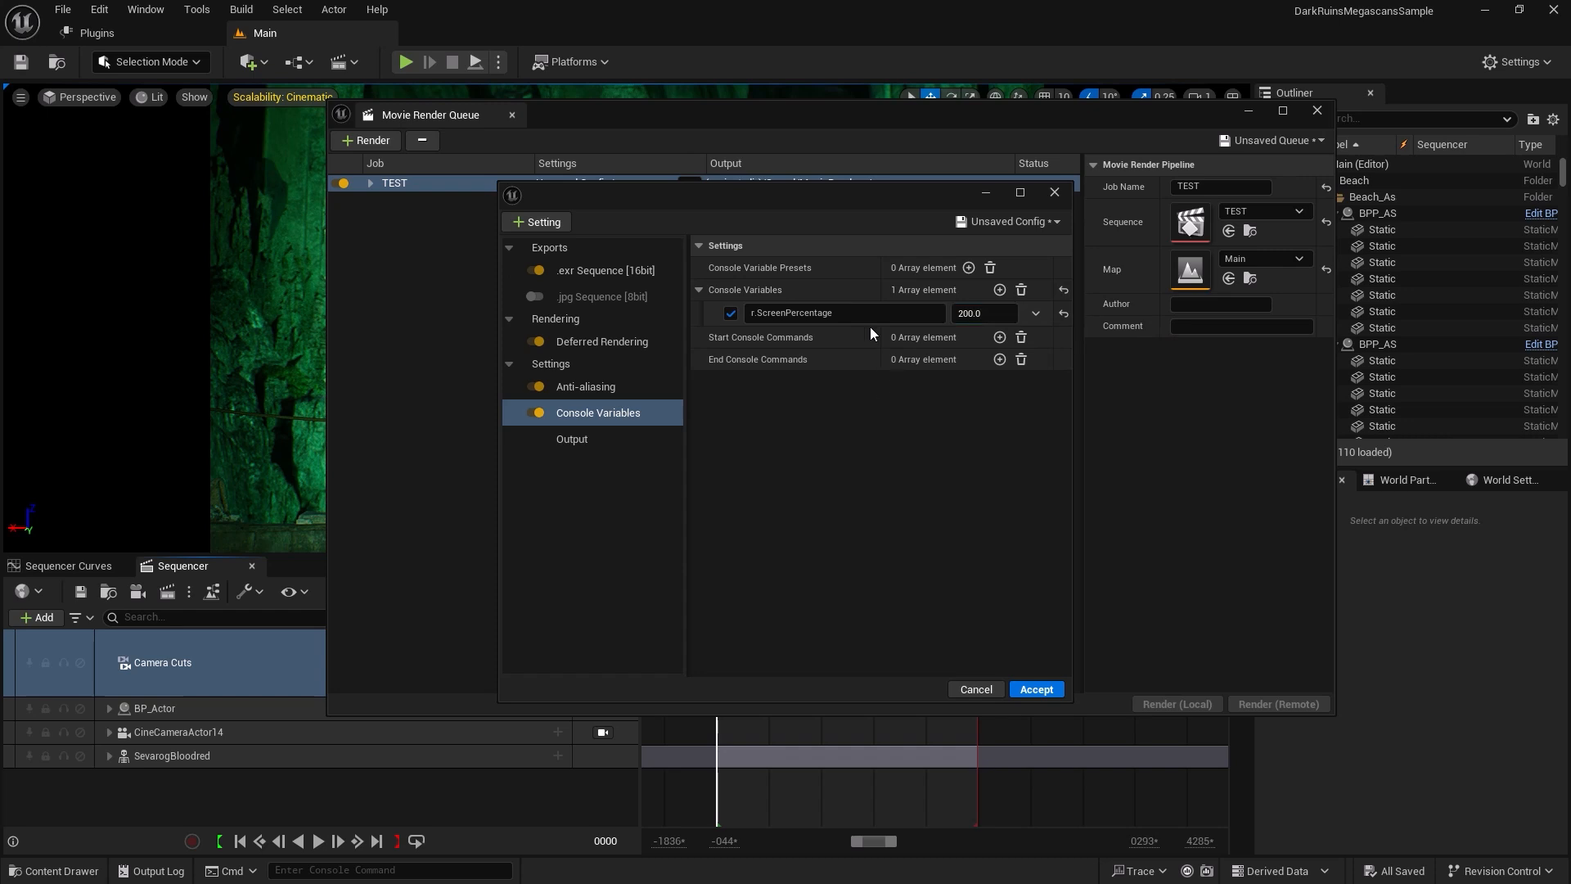
# Add a second console variable, r.AmbientOcclusion.Denoiser, with a value of 0.
pyautogui.click(999, 290)
pyautogui.click(900, 338)
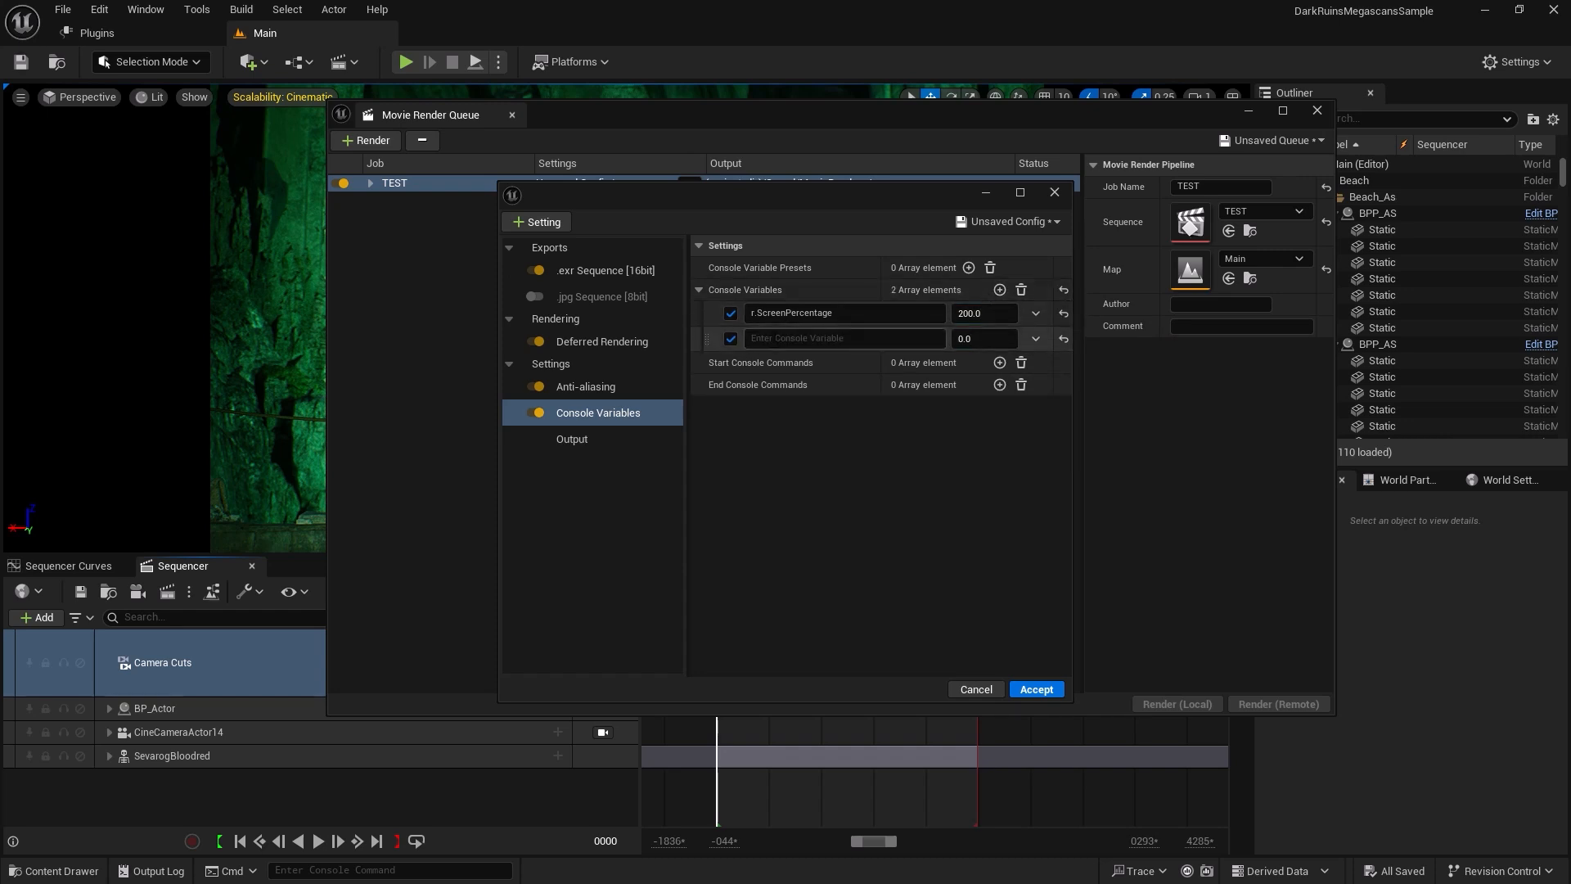
pyautogui.write('r.a')
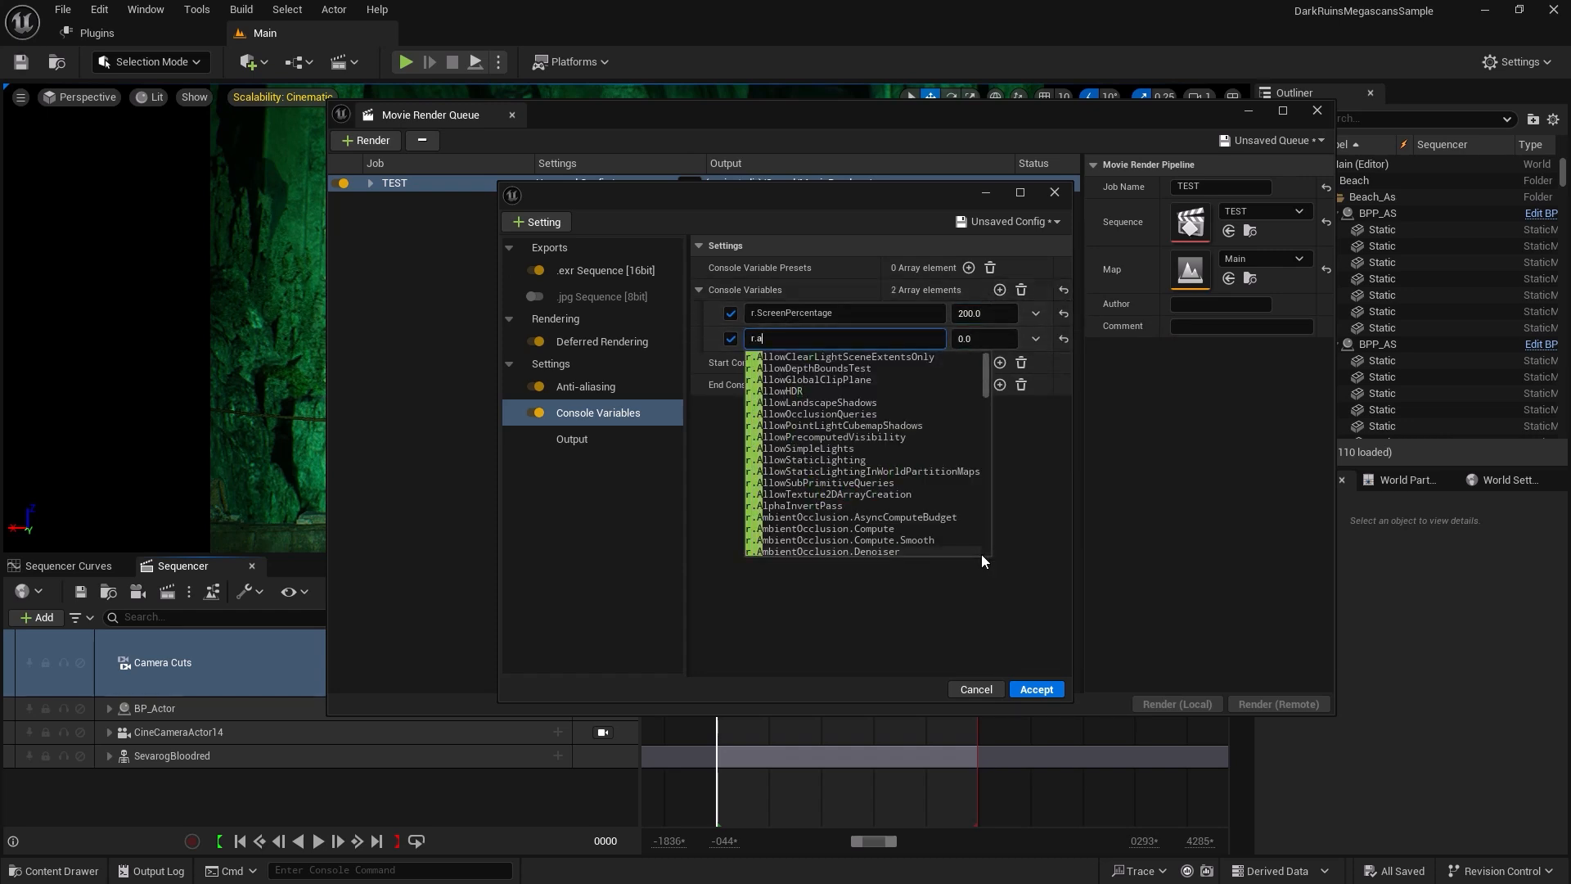
pyautogui.write('mbientocclusion.de')
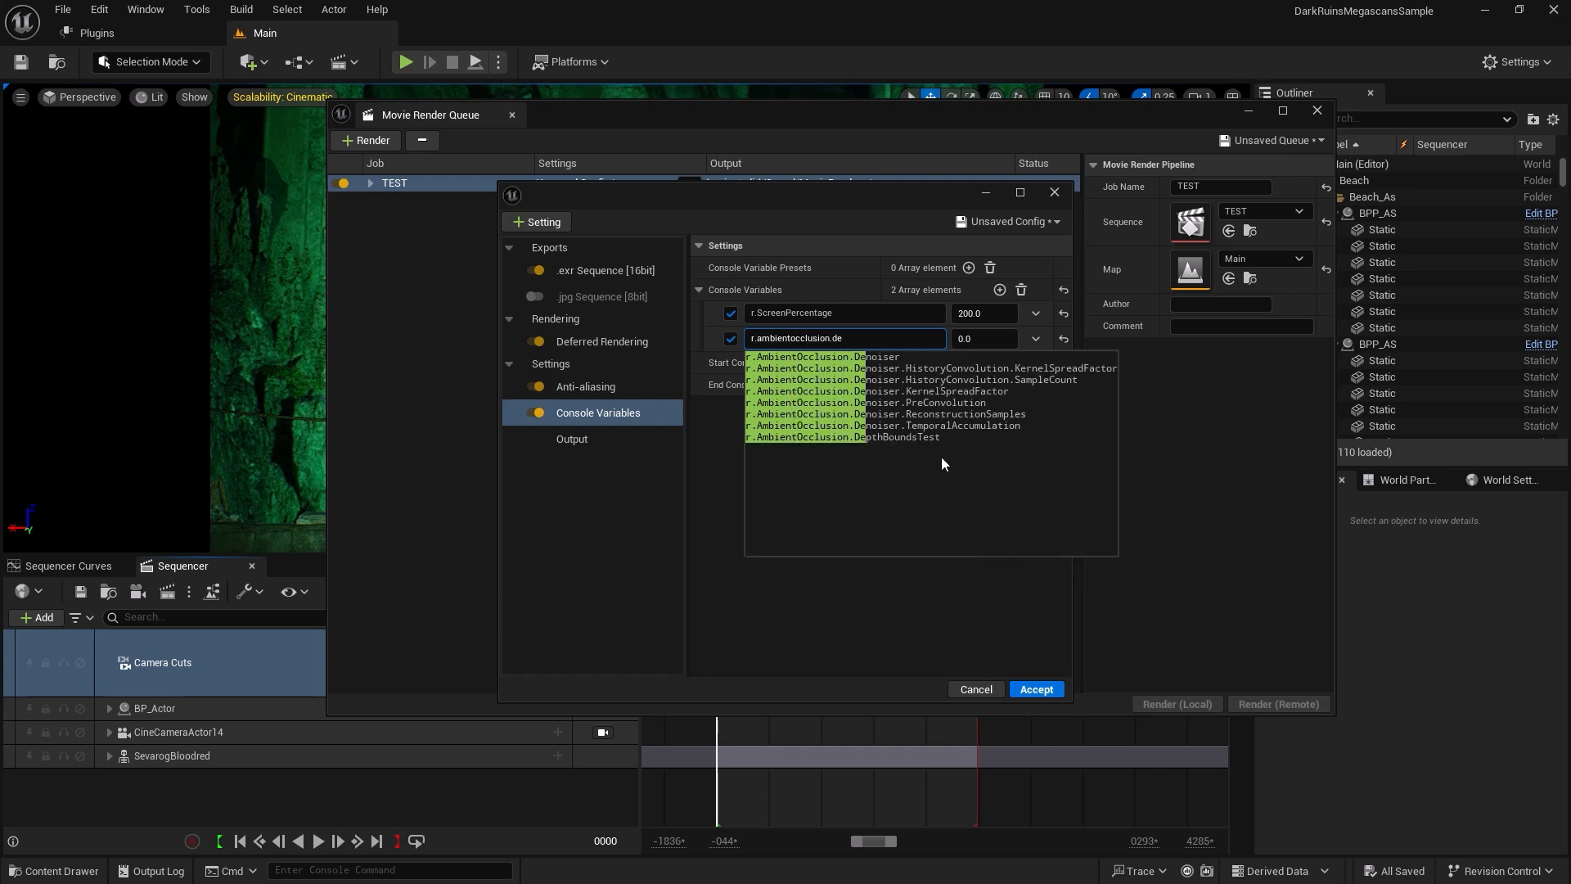
pyautogui.click(897, 359)
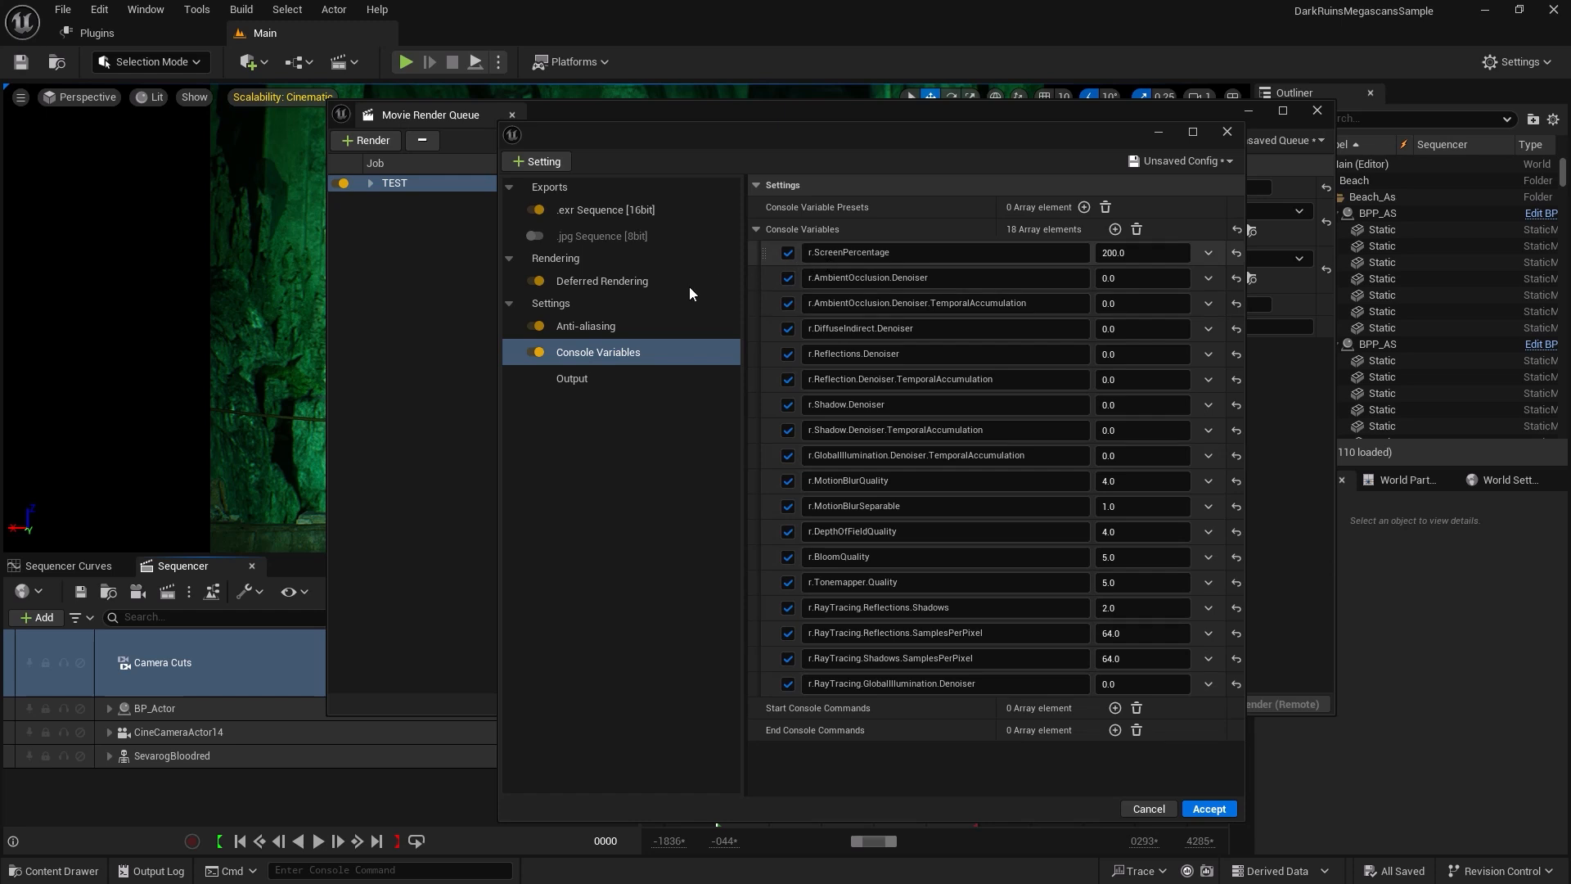
# In the Output settings, set the output directory to the Render folder on the Desktop.
pyautogui.click(577, 380)
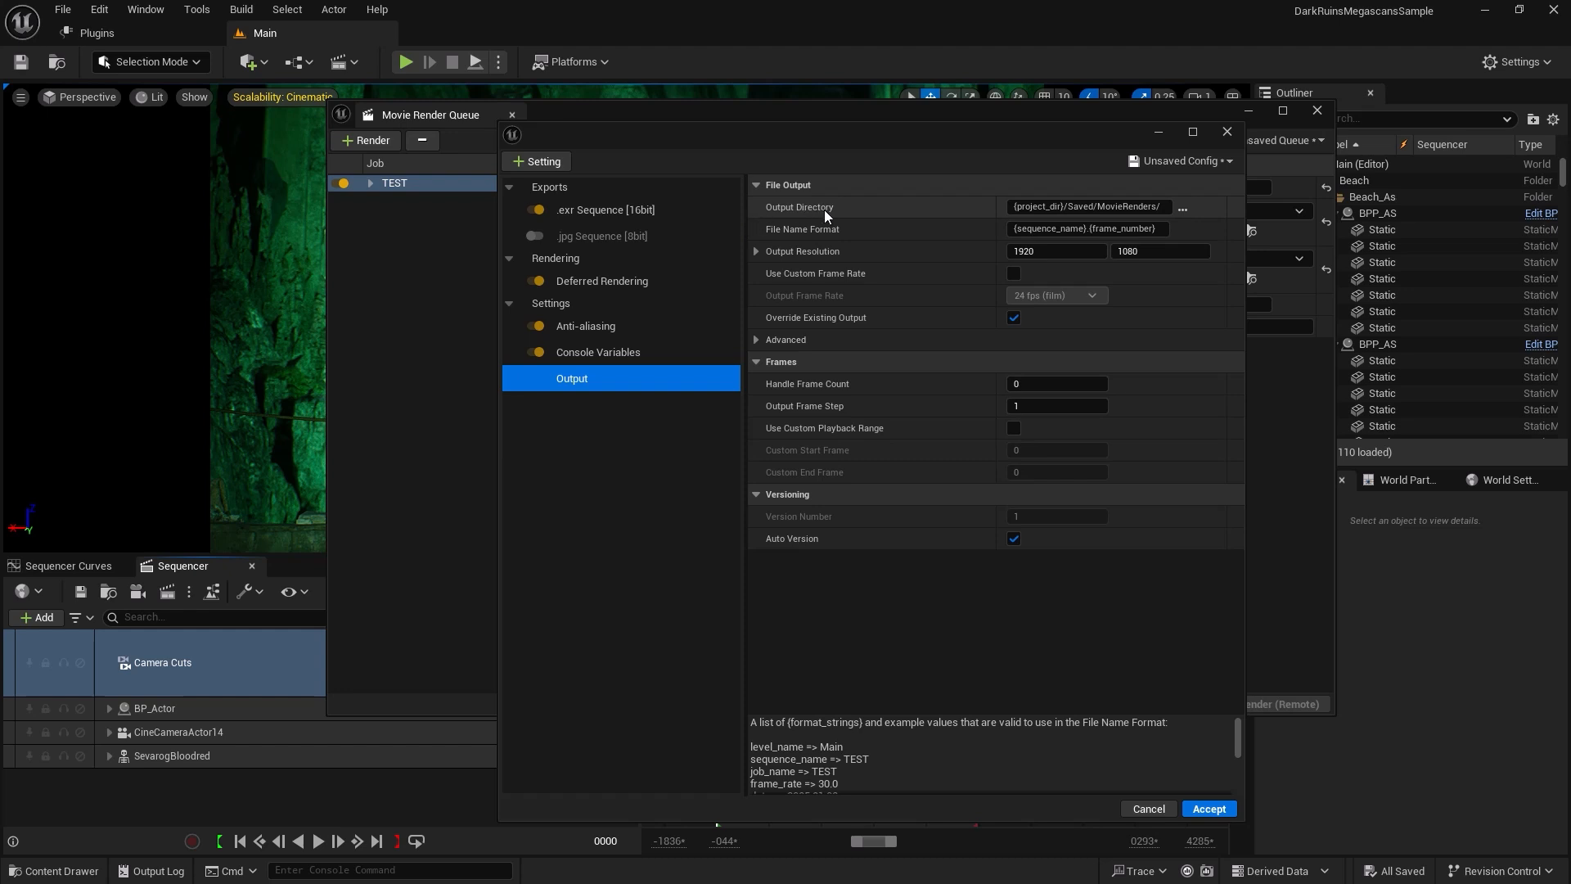
pyautogui.click(1181, 208)
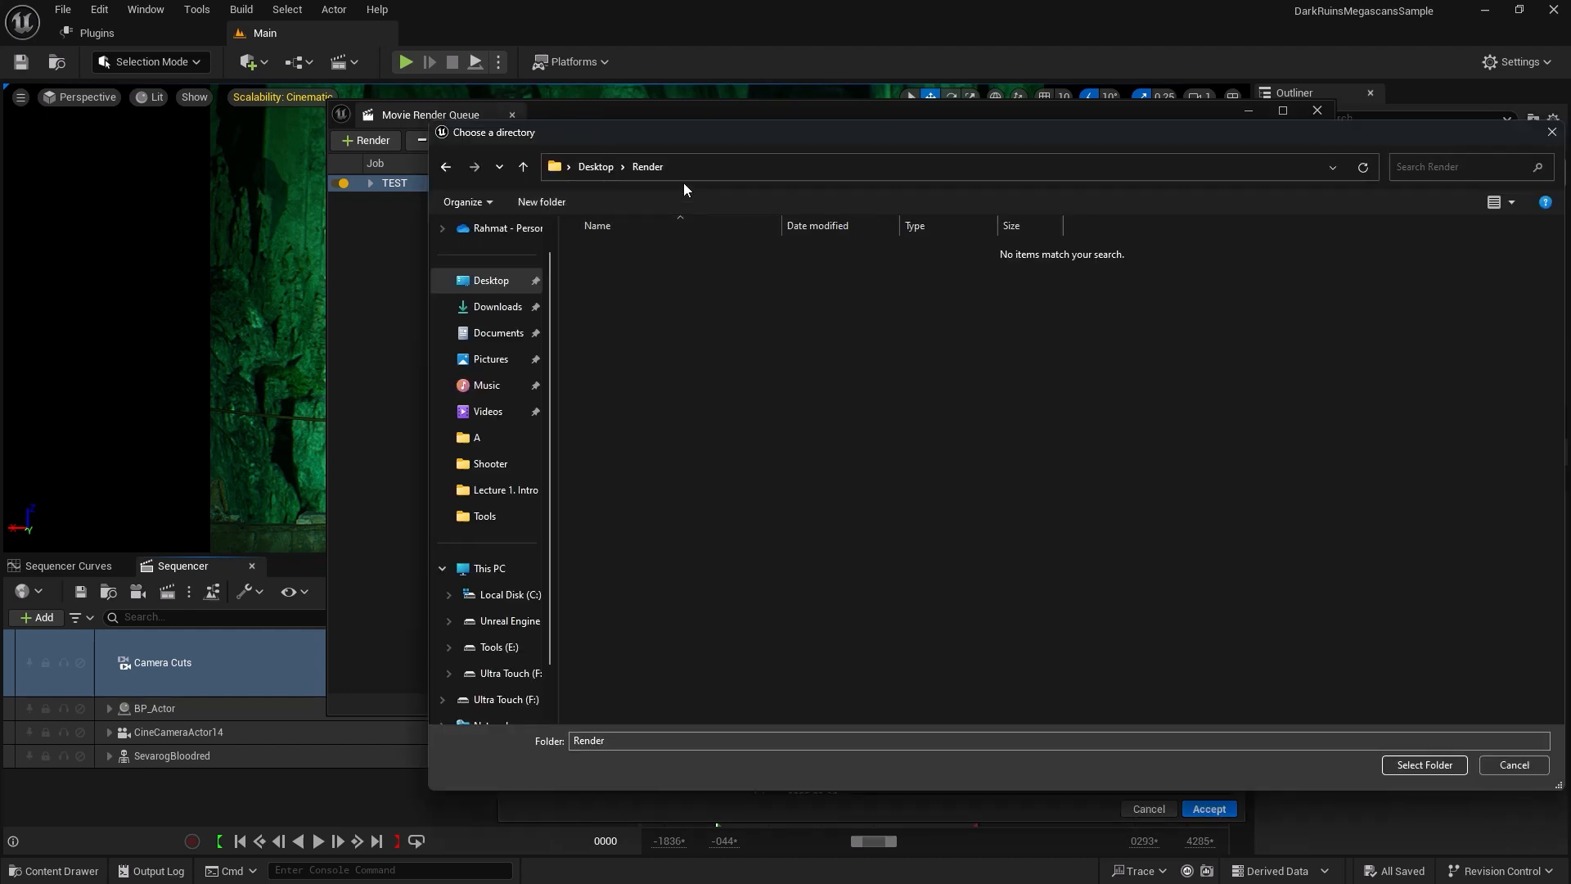
pyautogui.click(1437, 764)
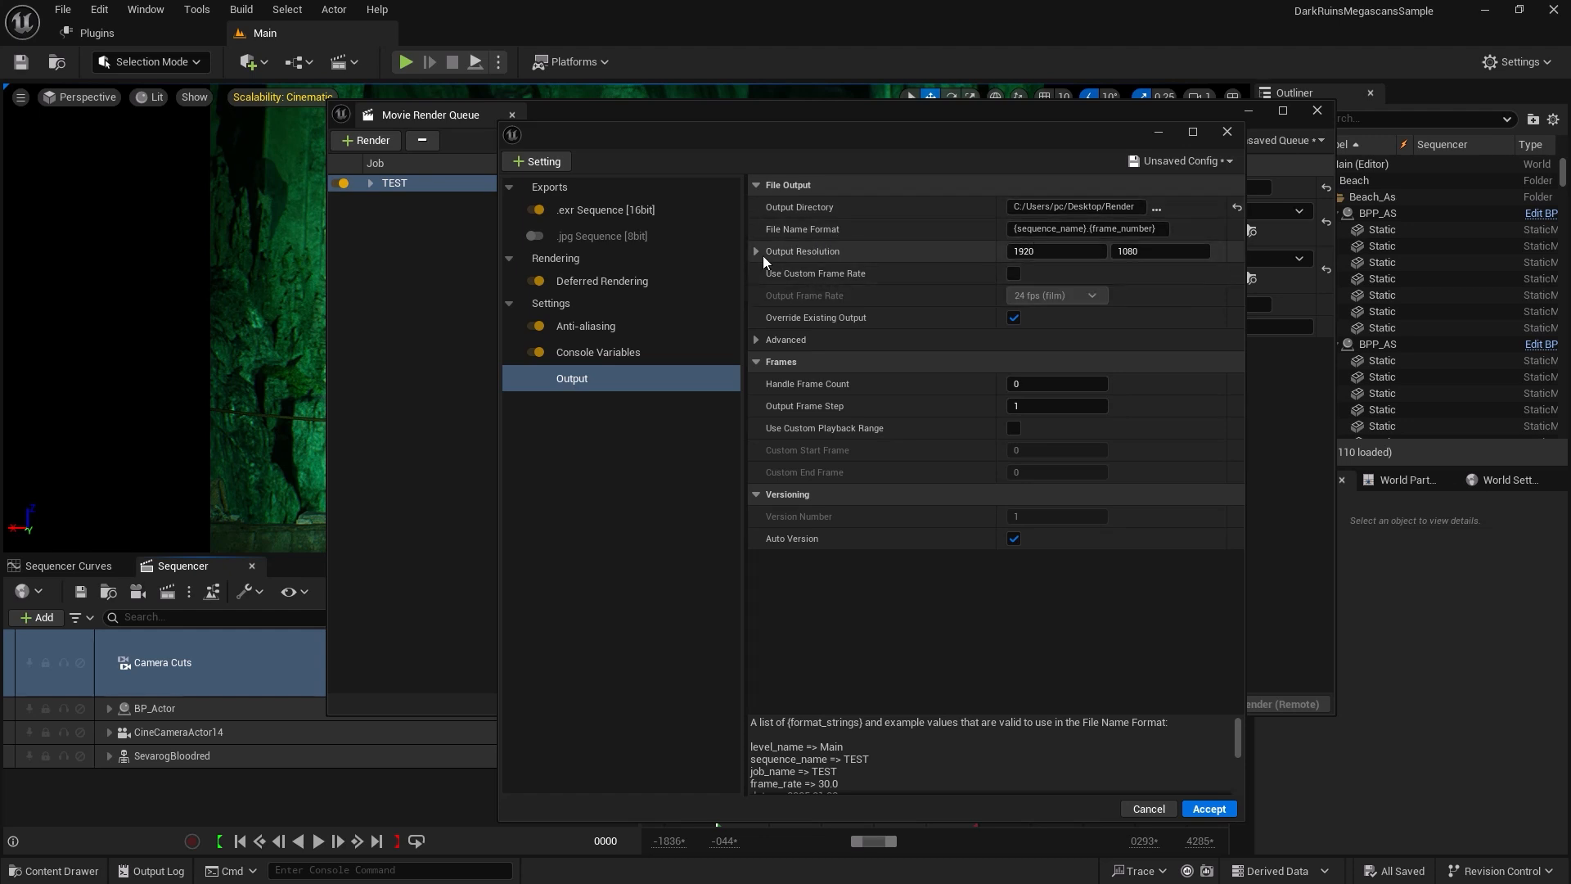
# Double the output resolution to 3840 x 2160, accept the configuration, and close the Movie Render Queue window.
pyautogui.click(1059, 251)
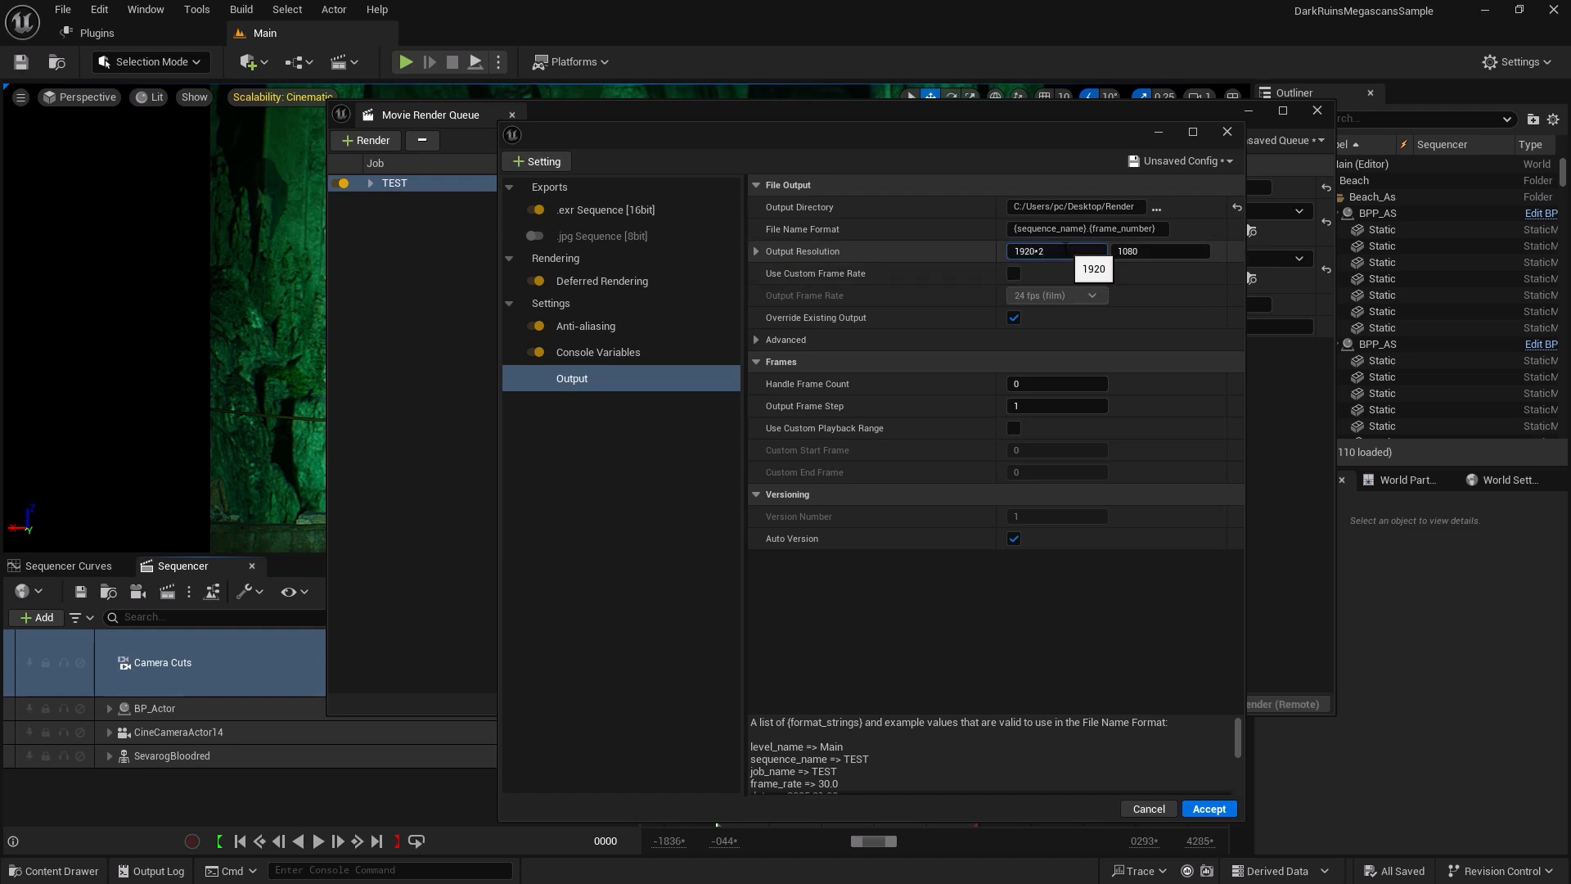
pyautogui.write('*2')
pyautogui.click(1193, 251)
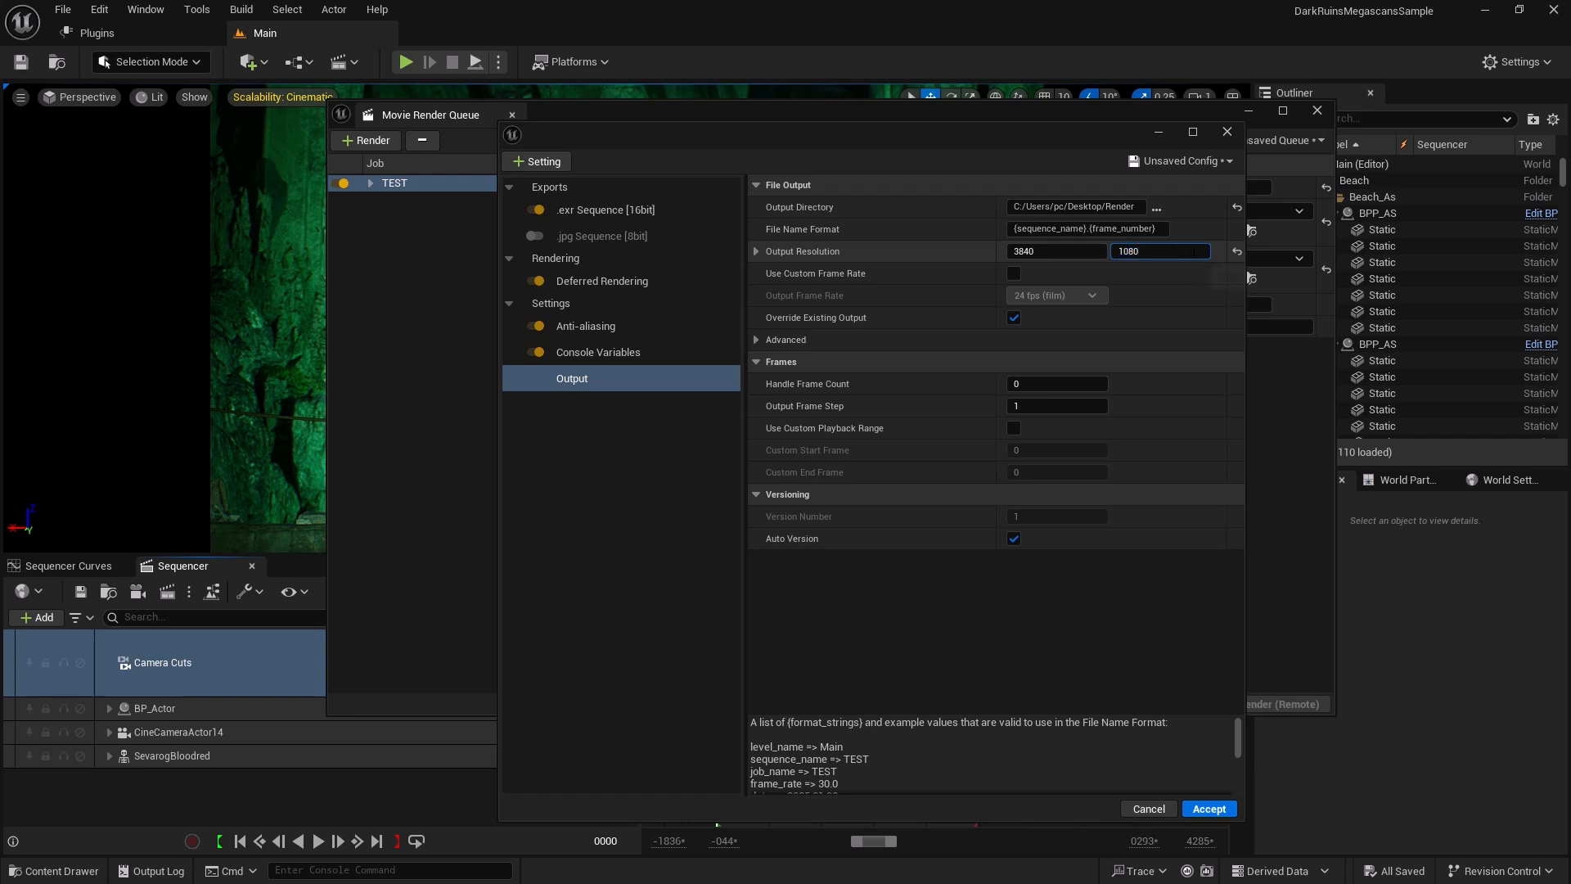
pyautogui.write('*2')
pyautogui.press('Return')
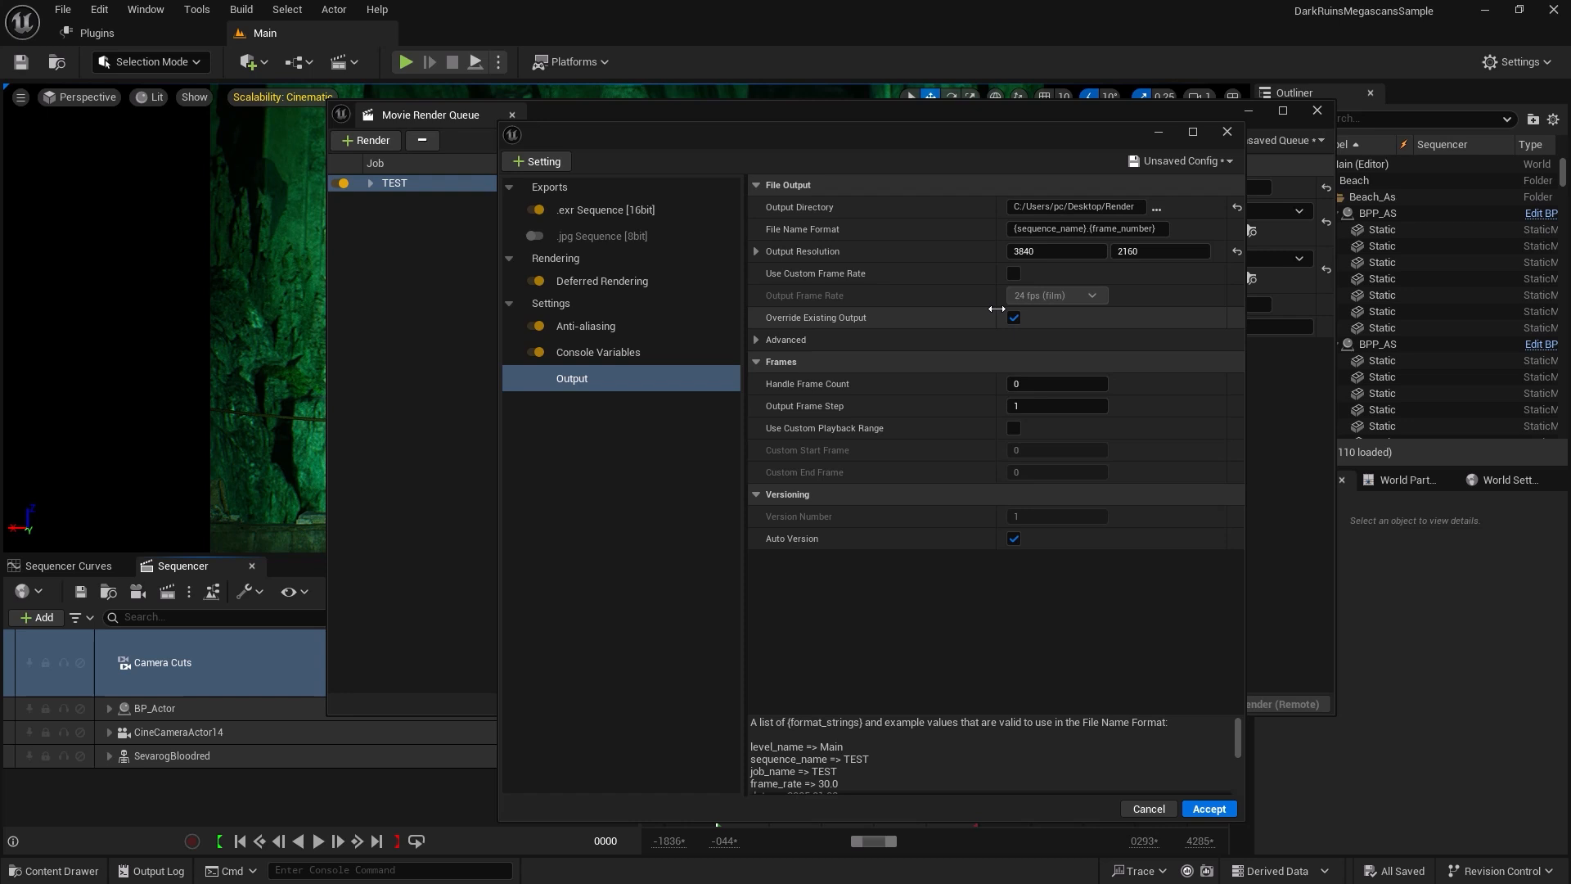
pyautogui.click(758, 339)
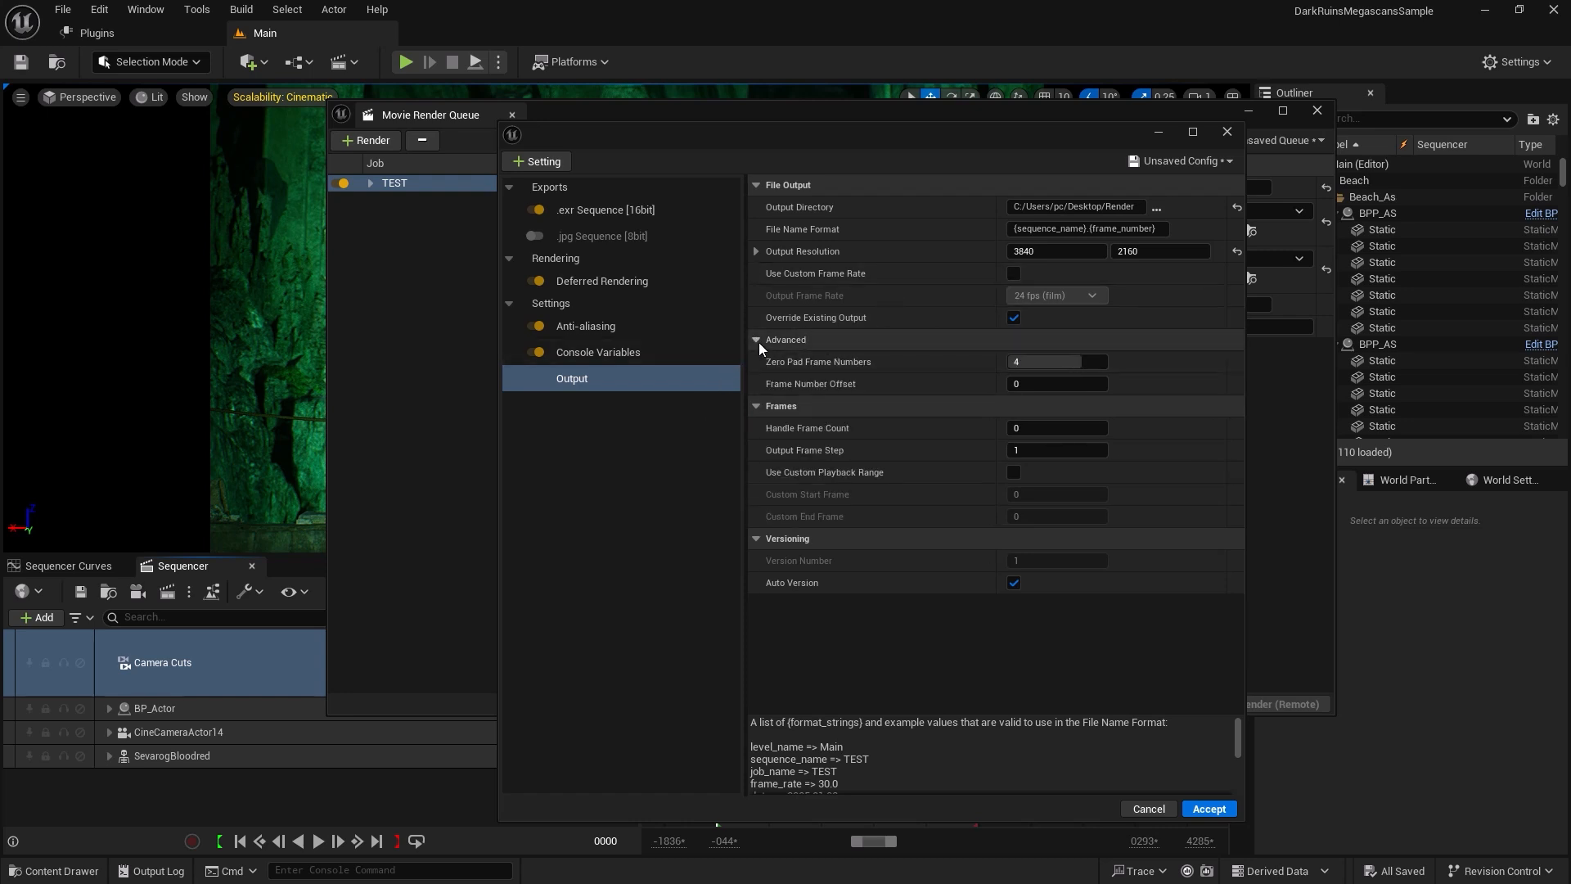
pyautogui.click(757, 340)
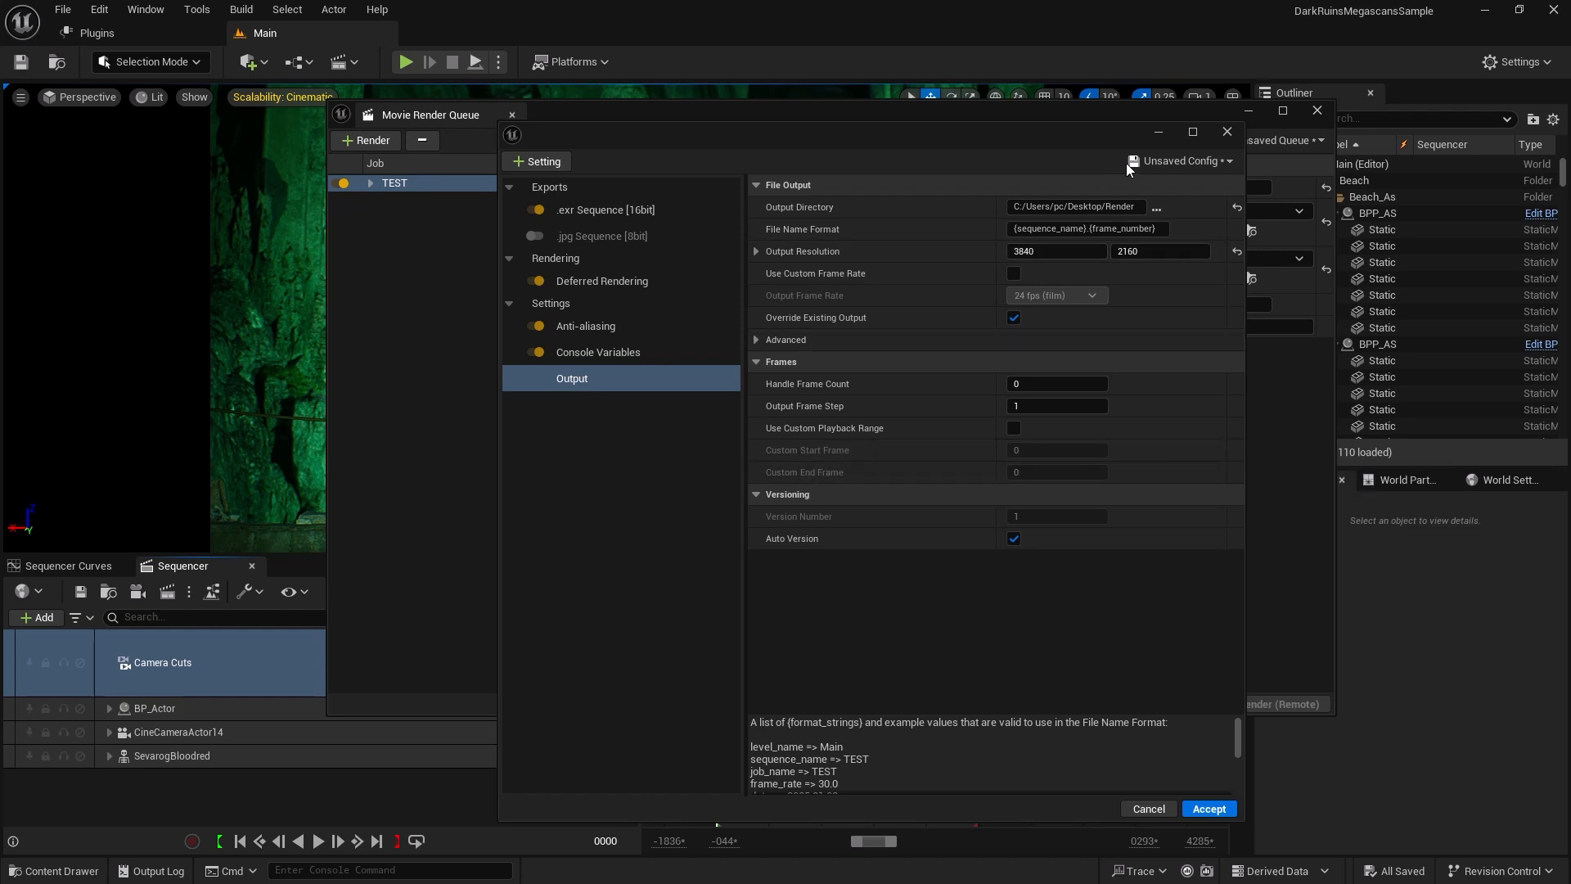
pyautogui.click(1209, 809)
pyautogui.click(1317, 110)
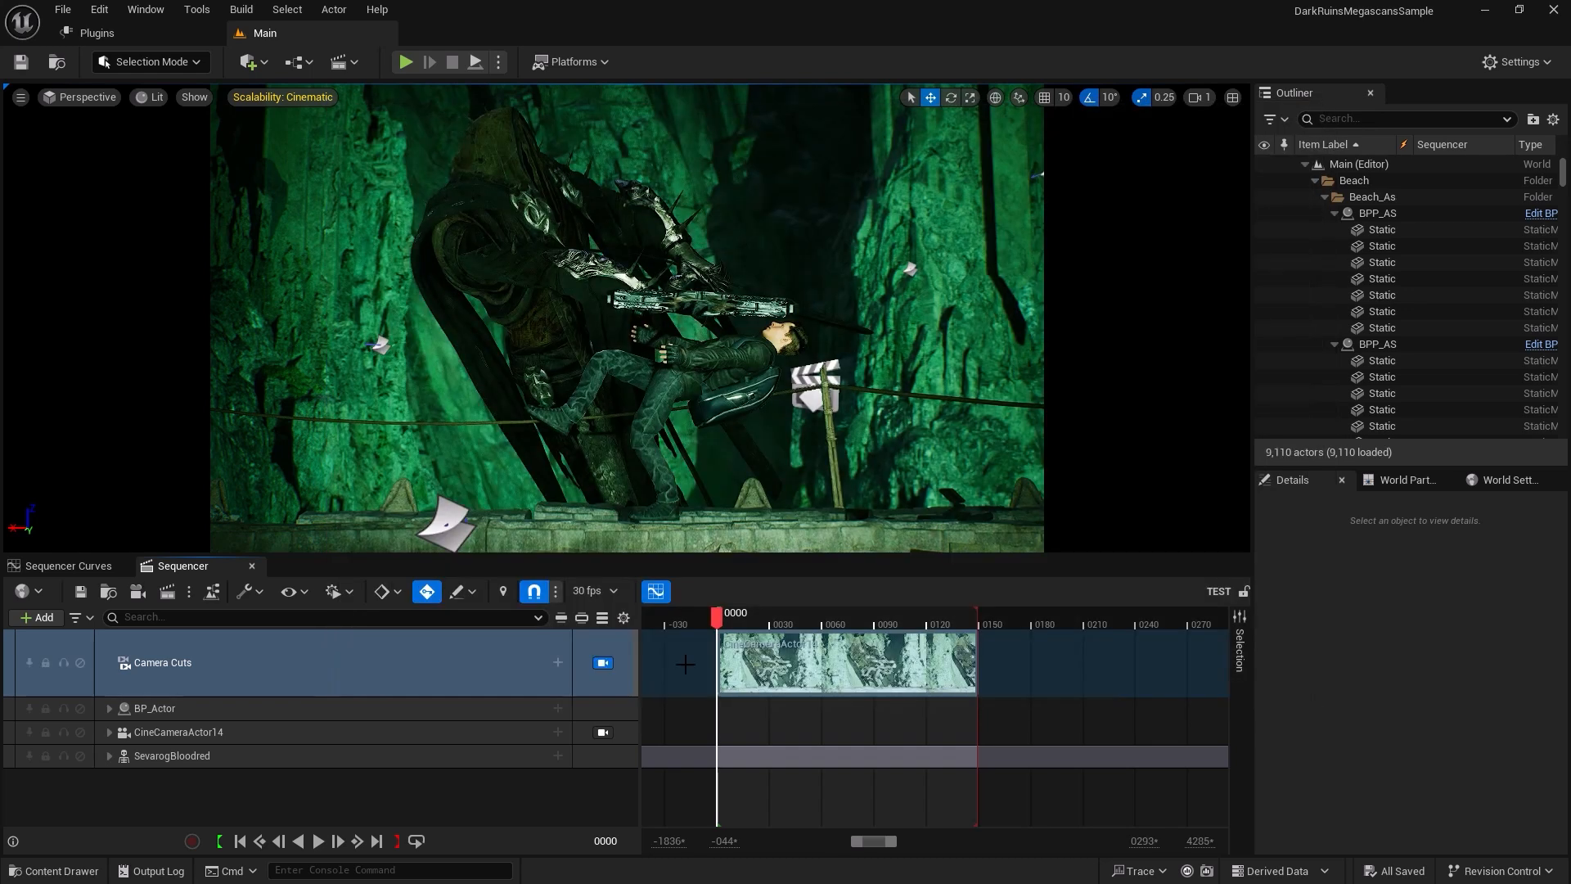
# Move the Sequencer playhead to frame 36 and enable a custom playback range from frame 35 to 36 in the TEST job's Output settings.
pyautogui.moveTo(748, 611); pyautogui.dragTo(780, 618)
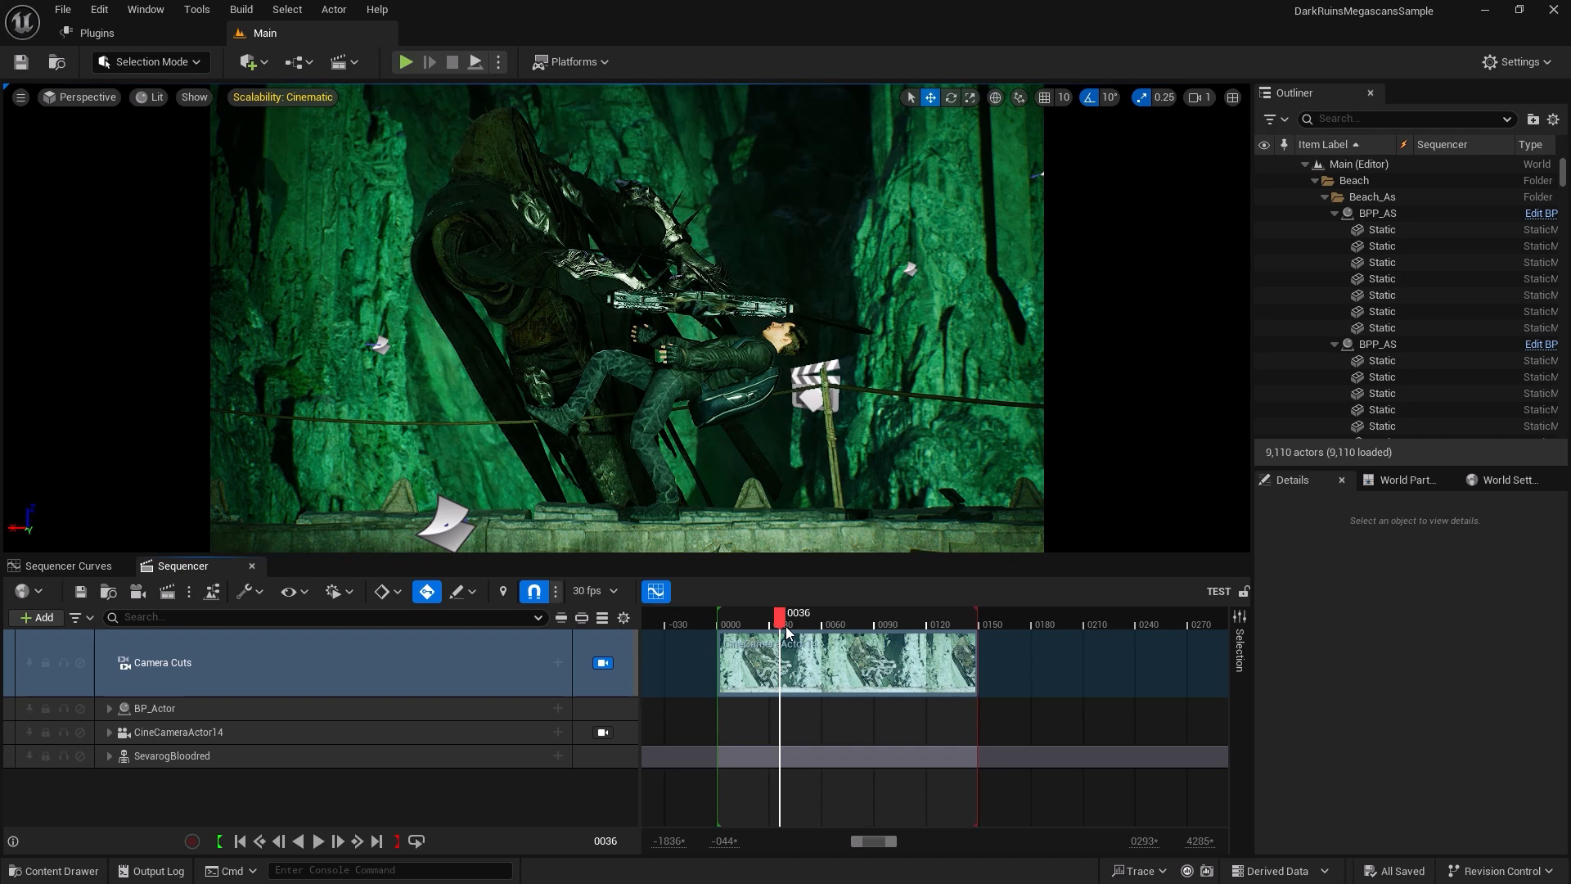
pyautogui.click(167, 591)
pyautogui.click(573, 184)
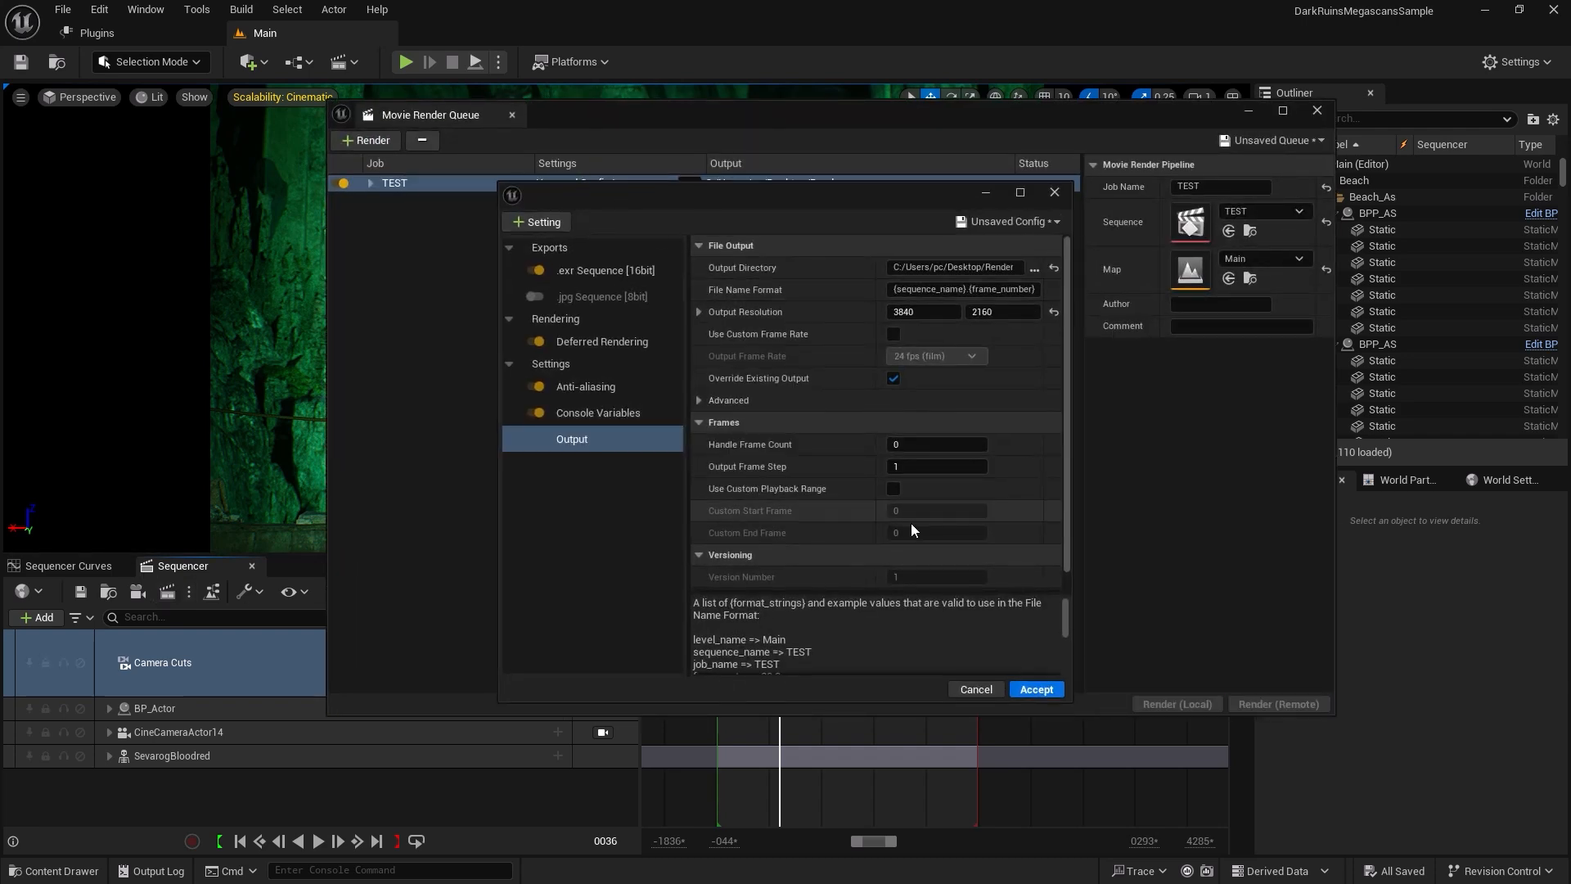
pyautogui.scroll(-1, 1068, 381)
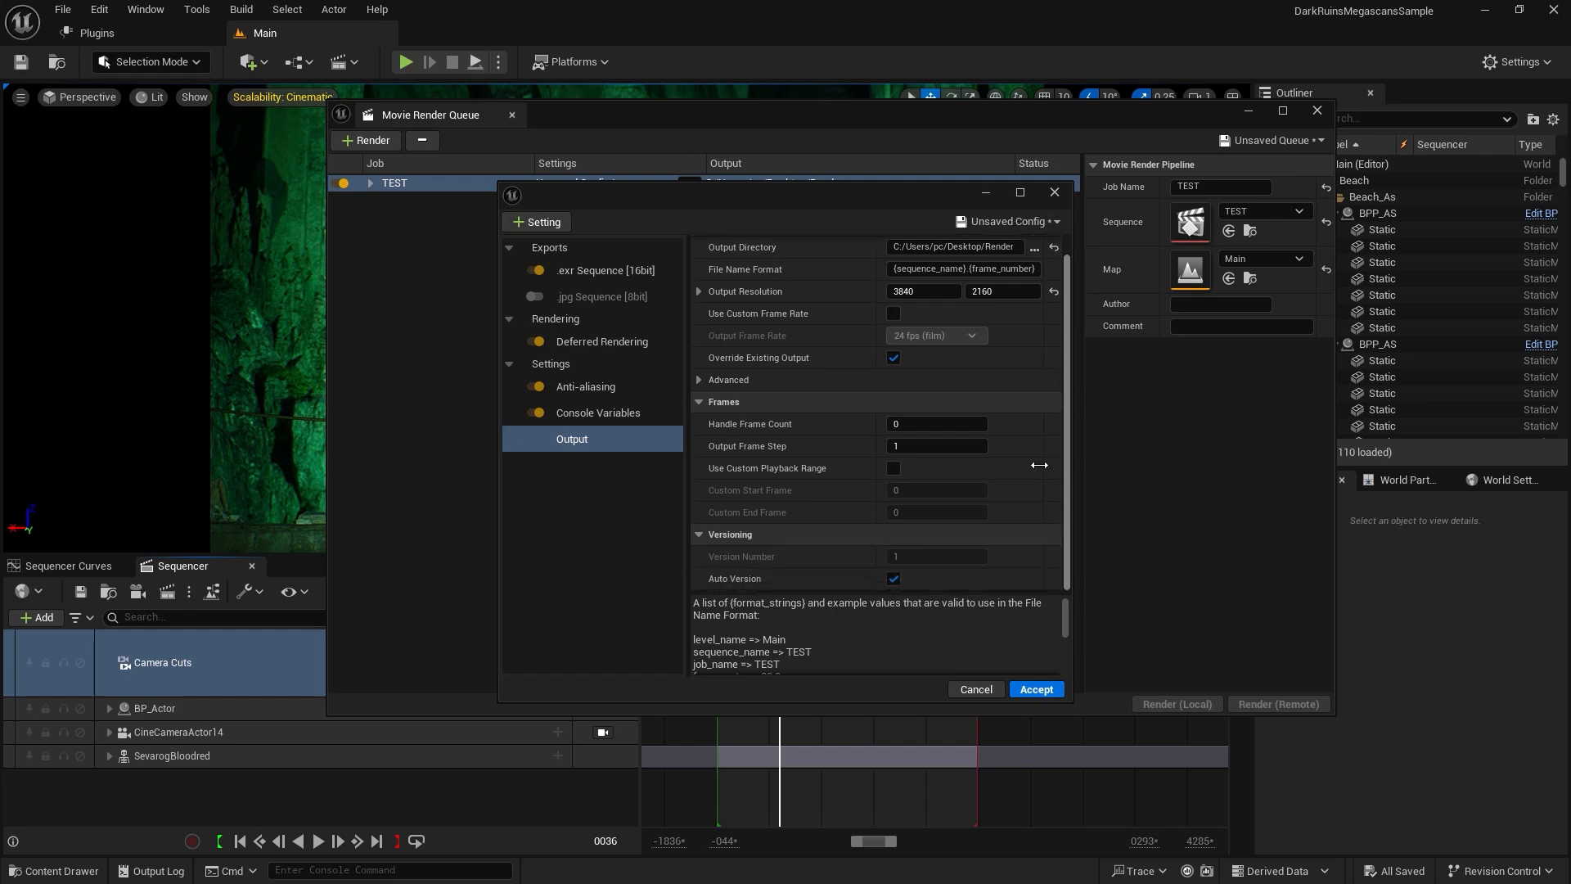
pyautogui.click(892, 468)
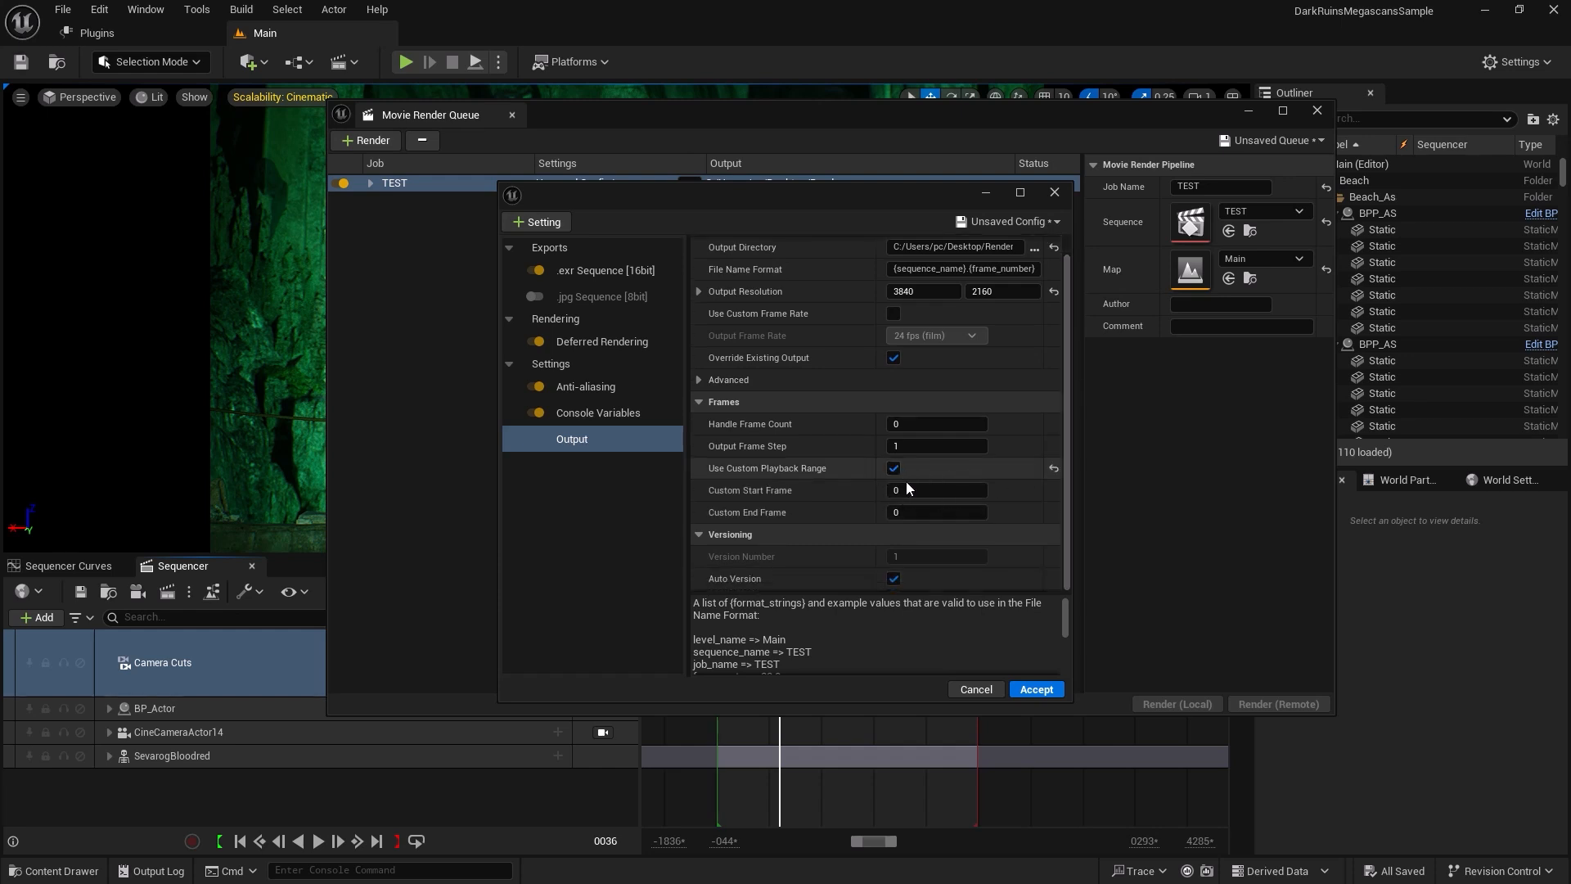
pyautogui.click(910, 491)
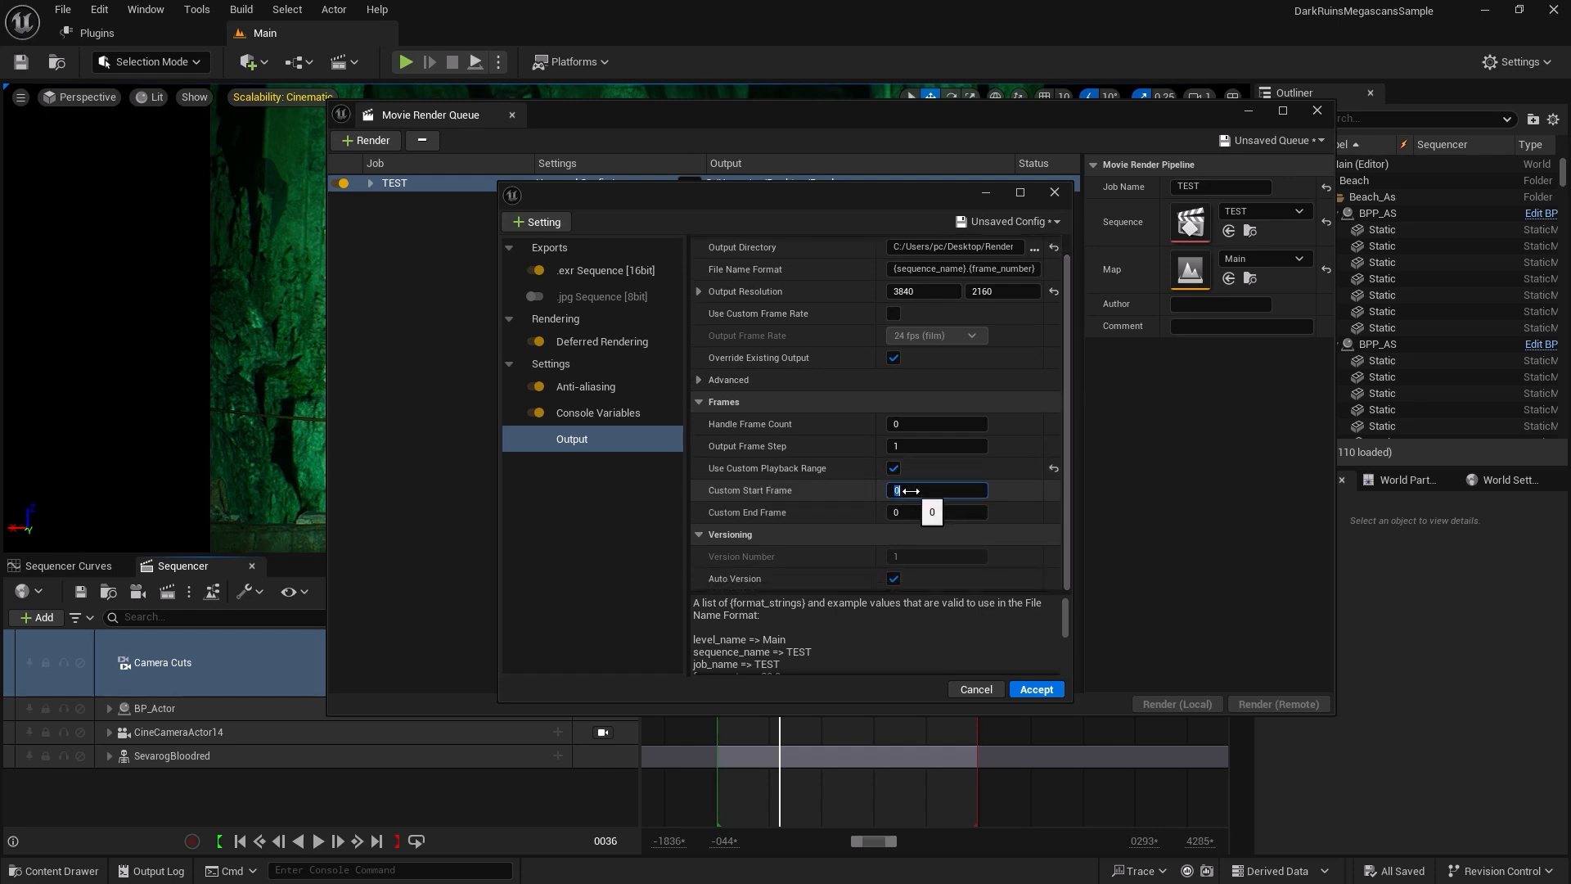
pyautogui.write('35')
pyautogui.click(916, 513)
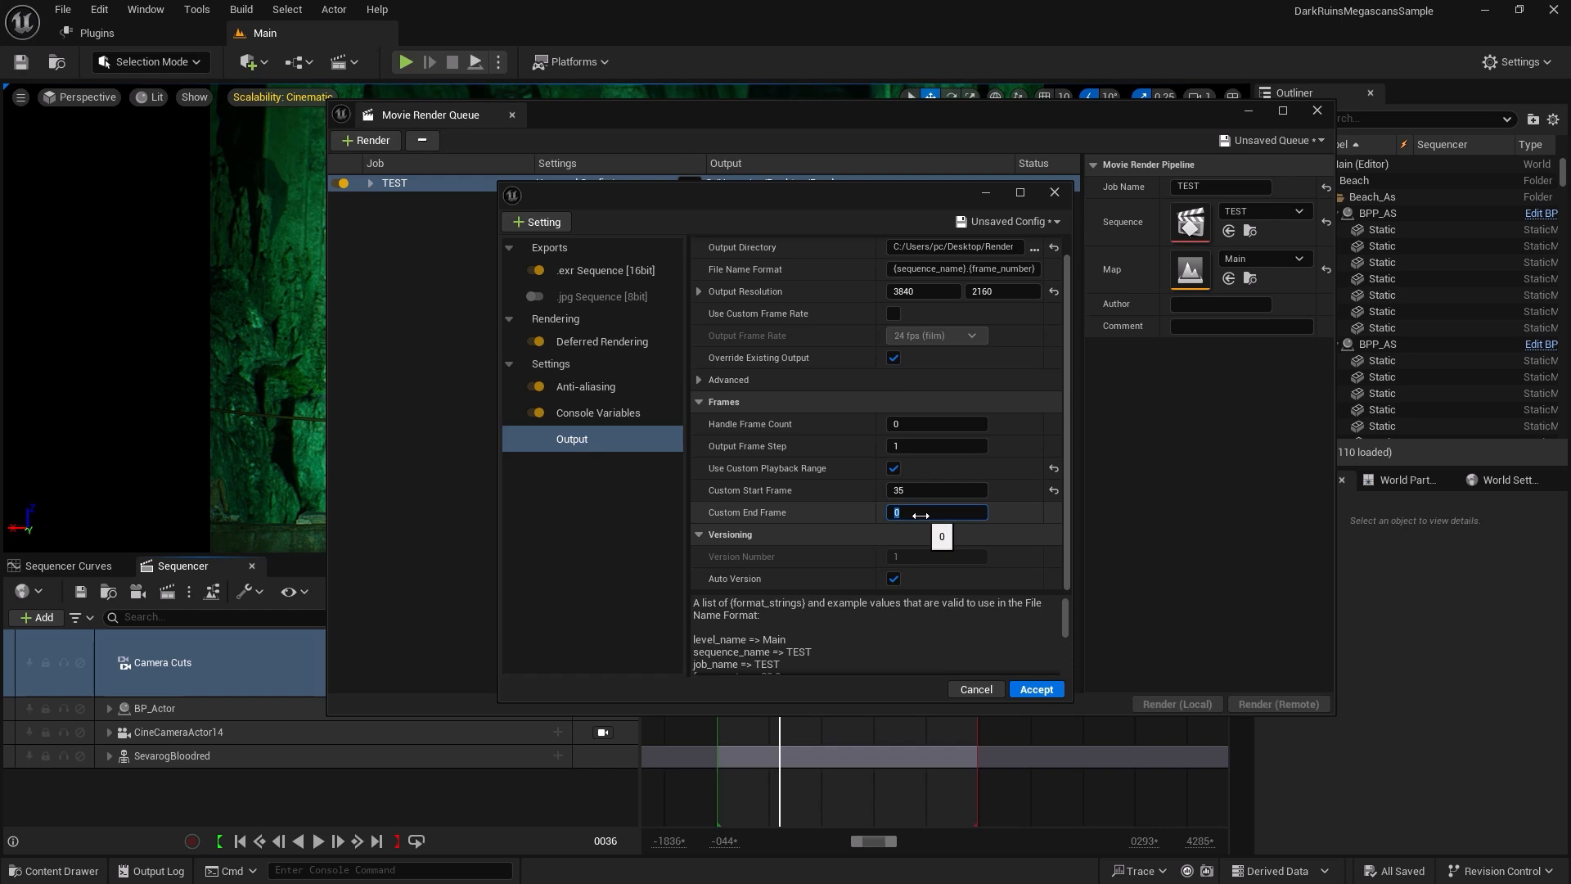
pyautogui.write('36')
pyautogui.press('Return')
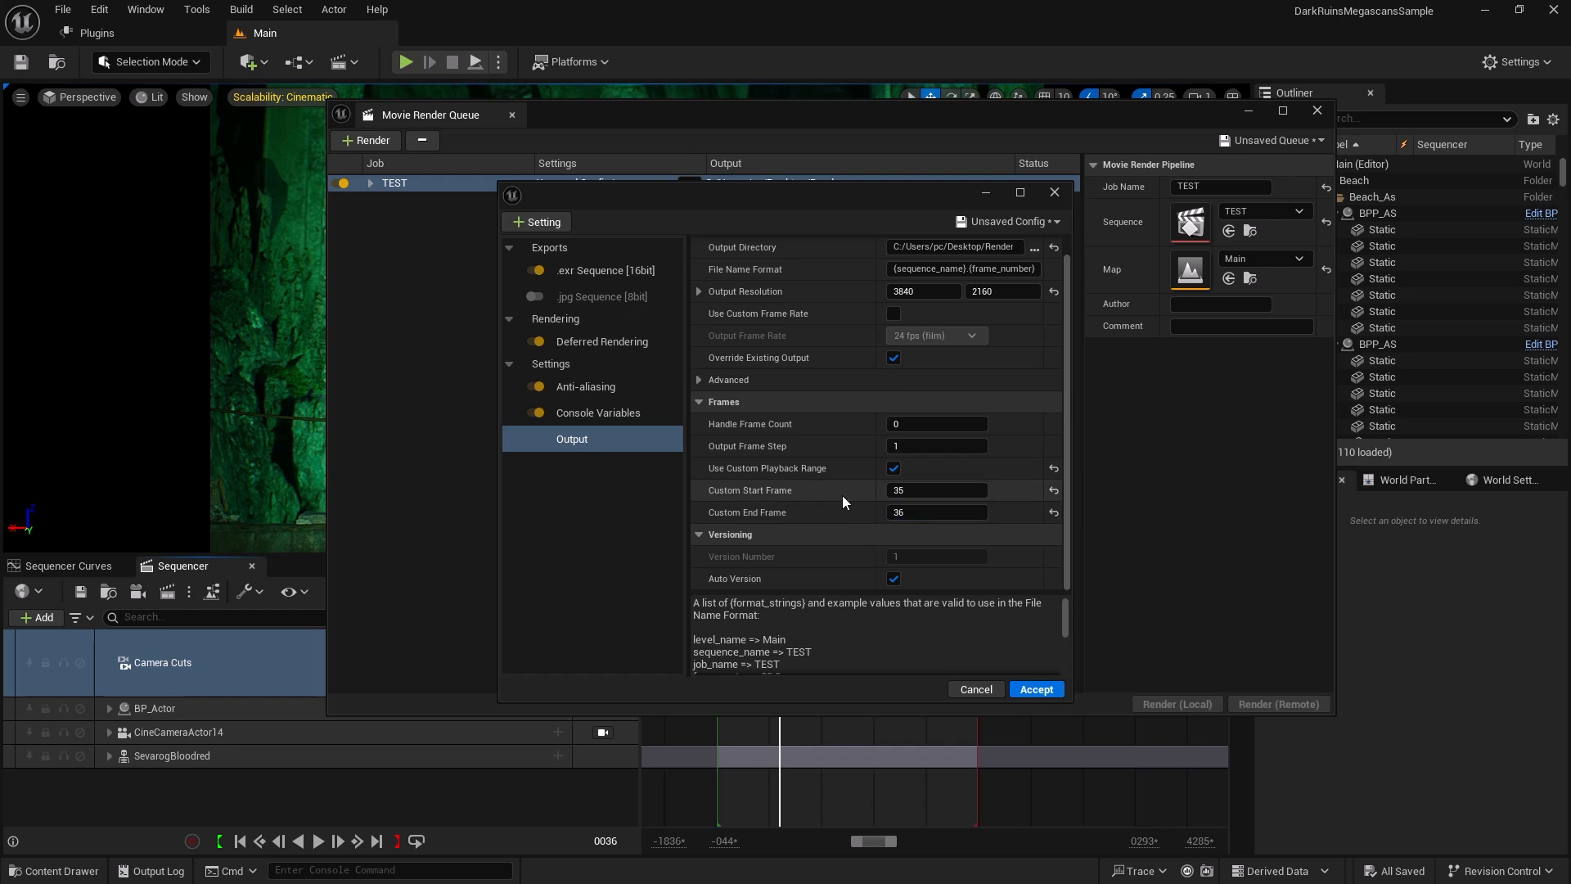
# Save the render configuration as a preset named Render in the Content folder and accept the configuration.
pyautogui.click(622, 414)
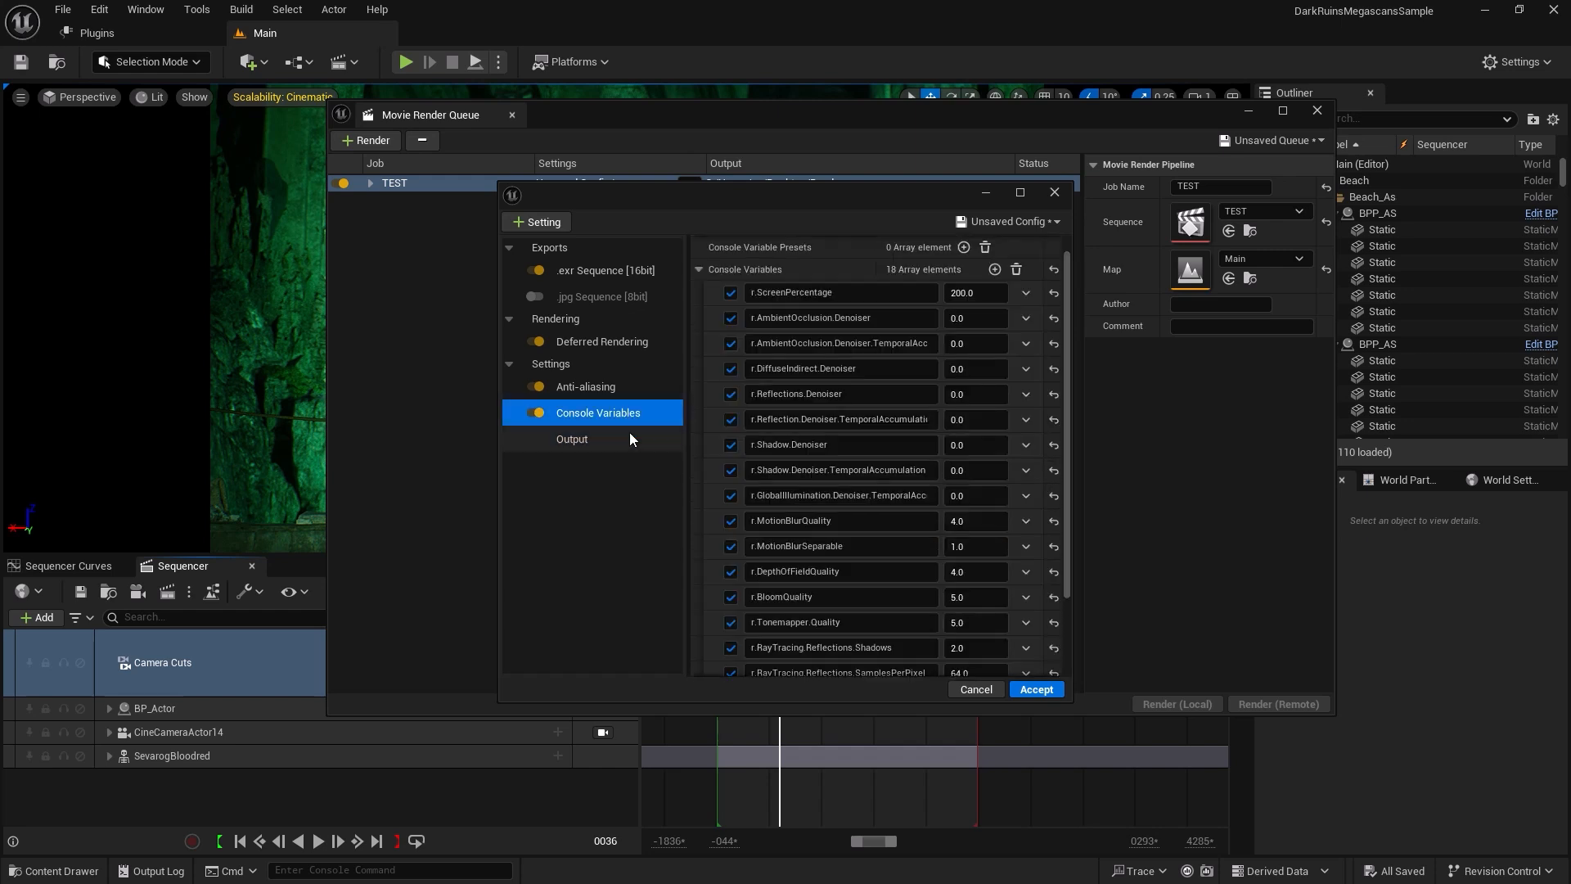
pyautogui.click(630, 440)
pyautogui.click(1041, 221)
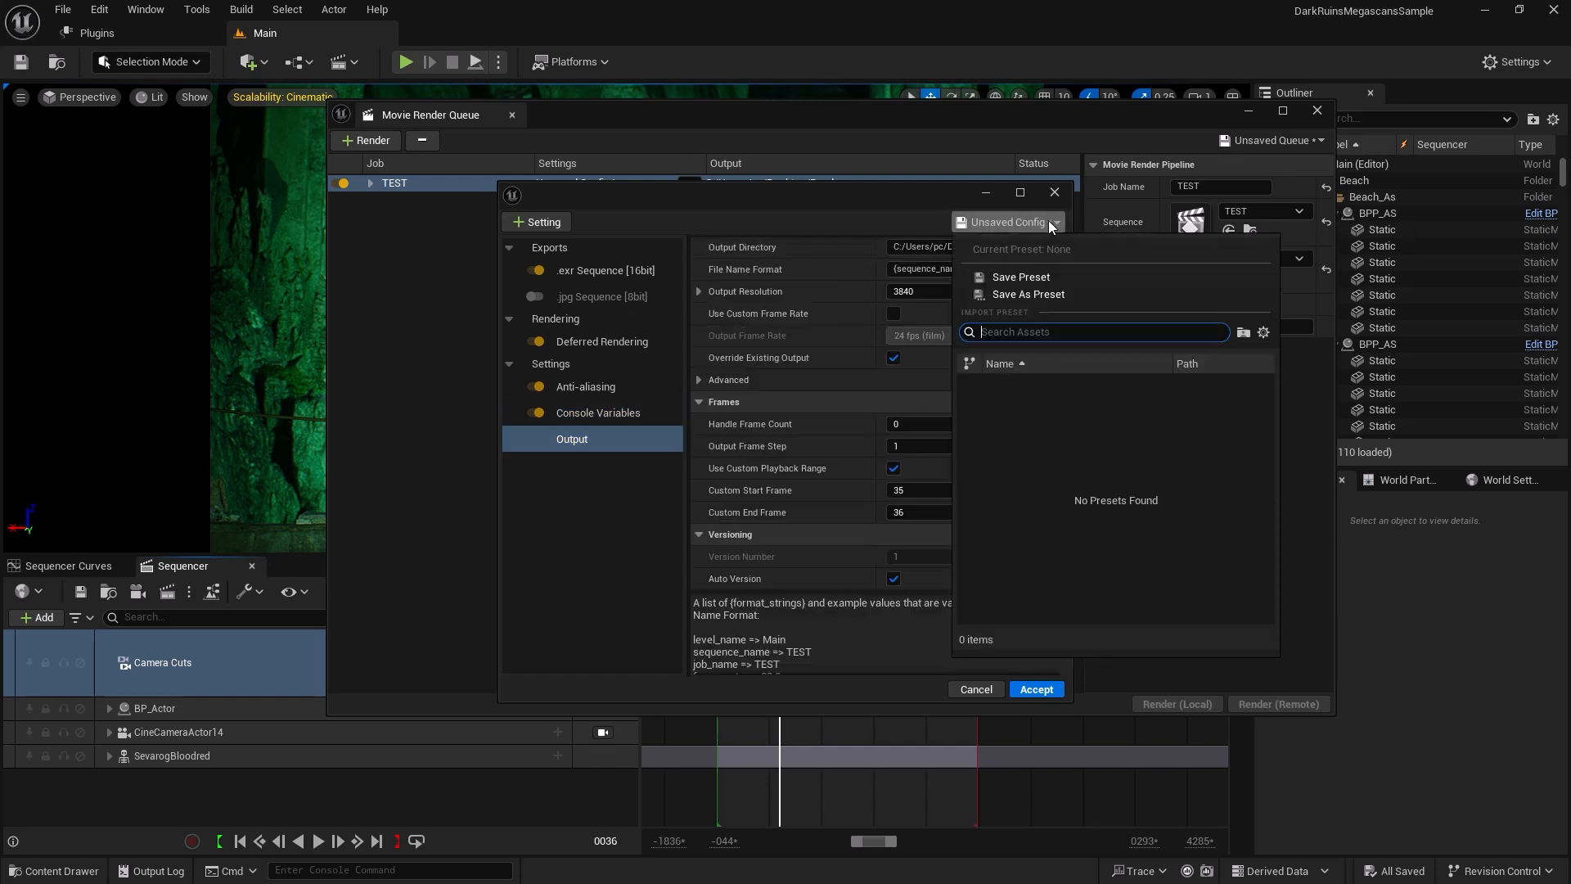
pyautogui.click(1049, 281)
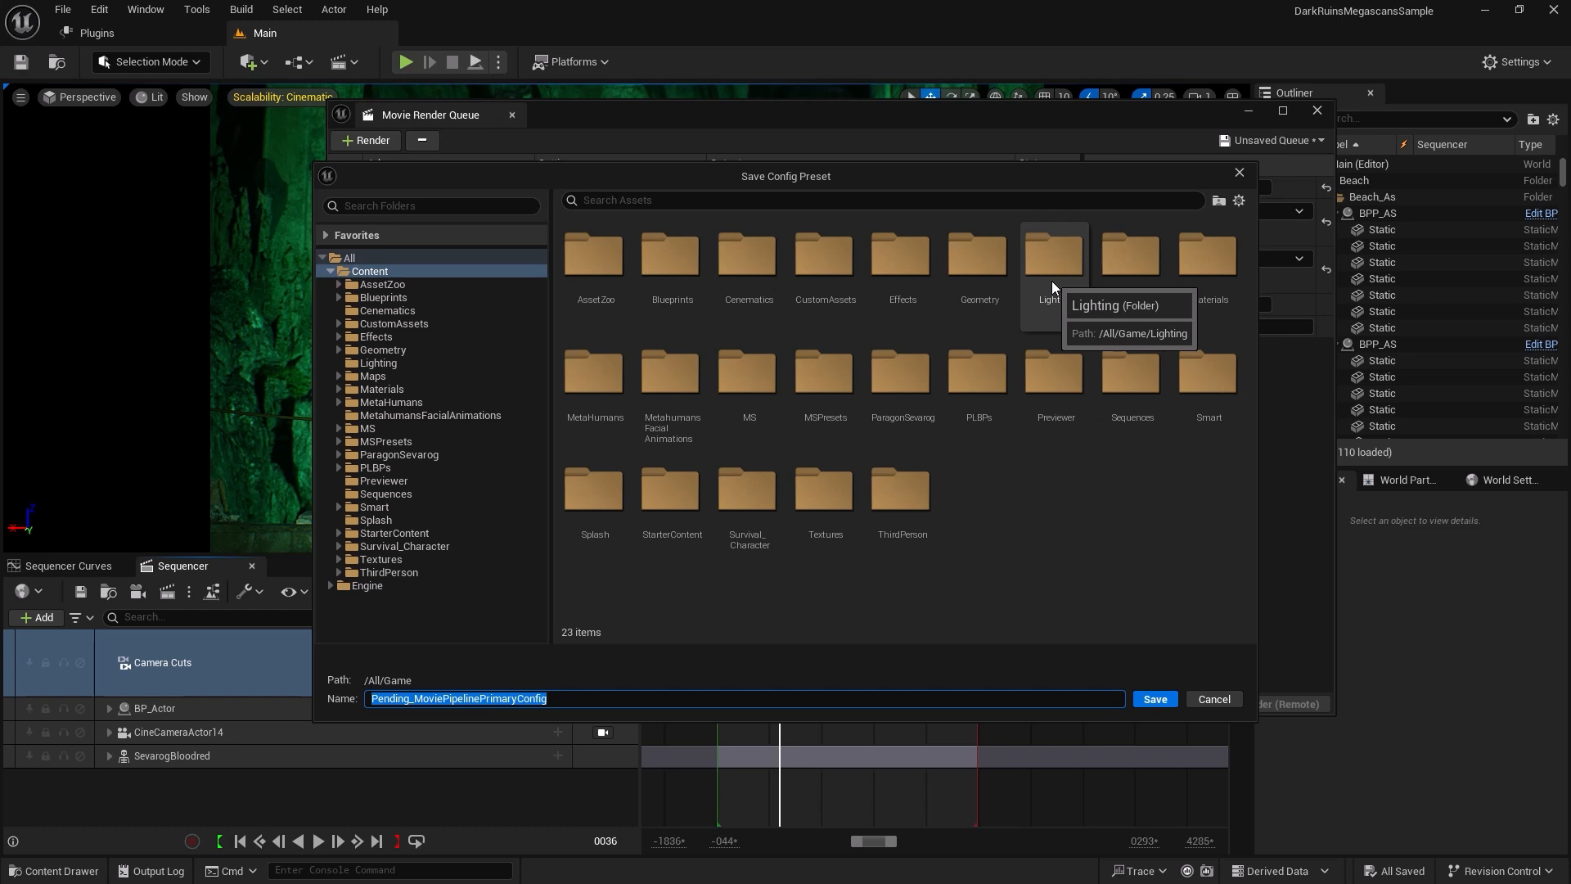
pyautogui.write('Re')
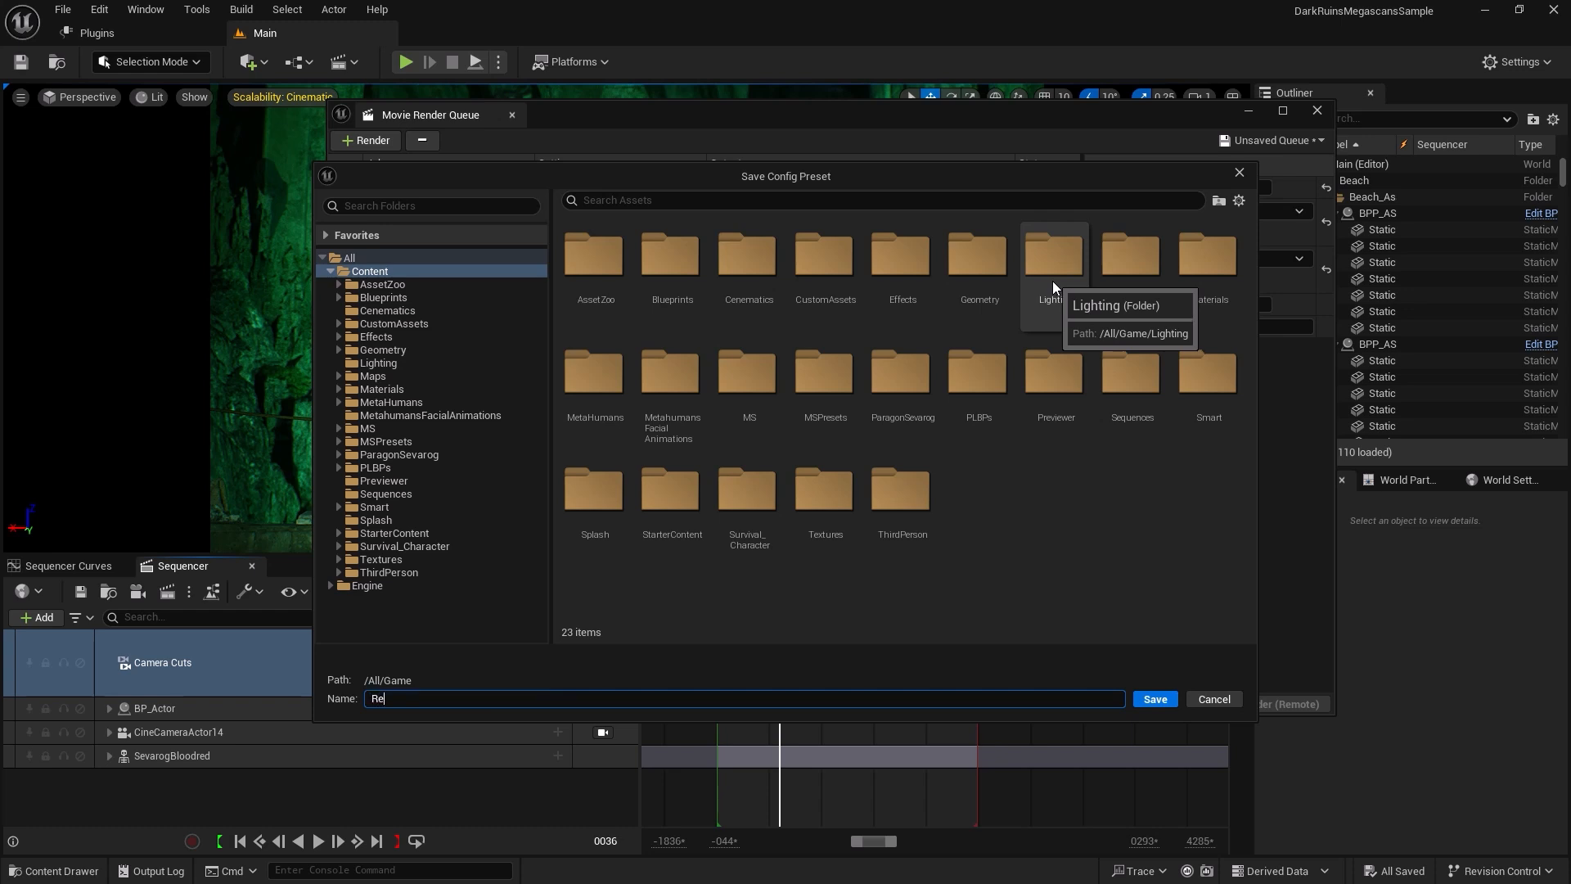
pyautogui.write('nder')
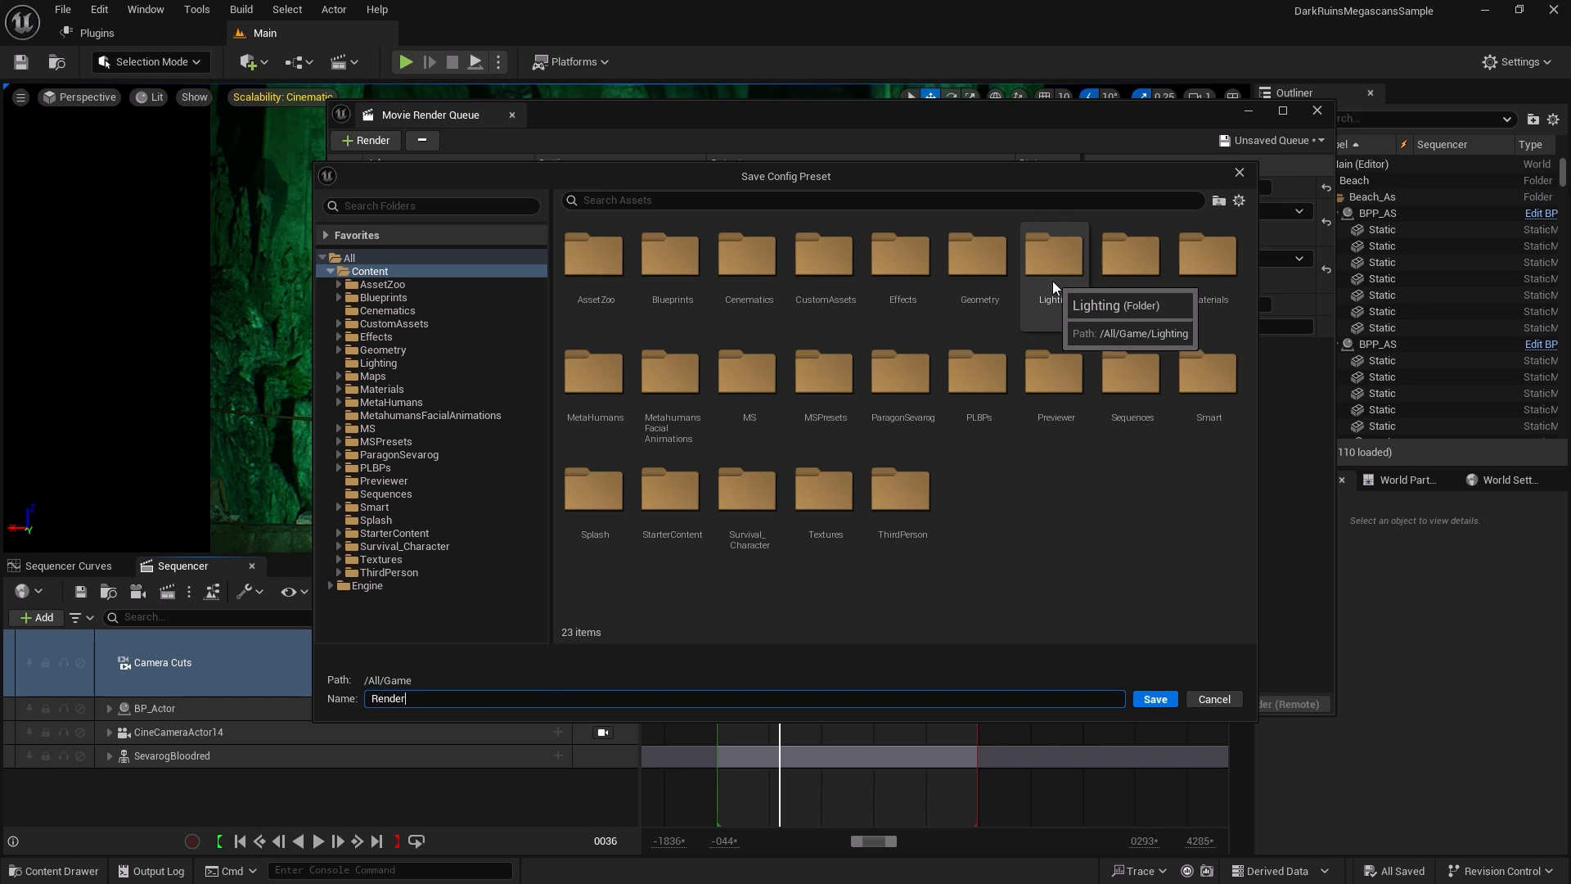
pyautogui.click(1154, 699)
pyautogui.click(1039, 686)
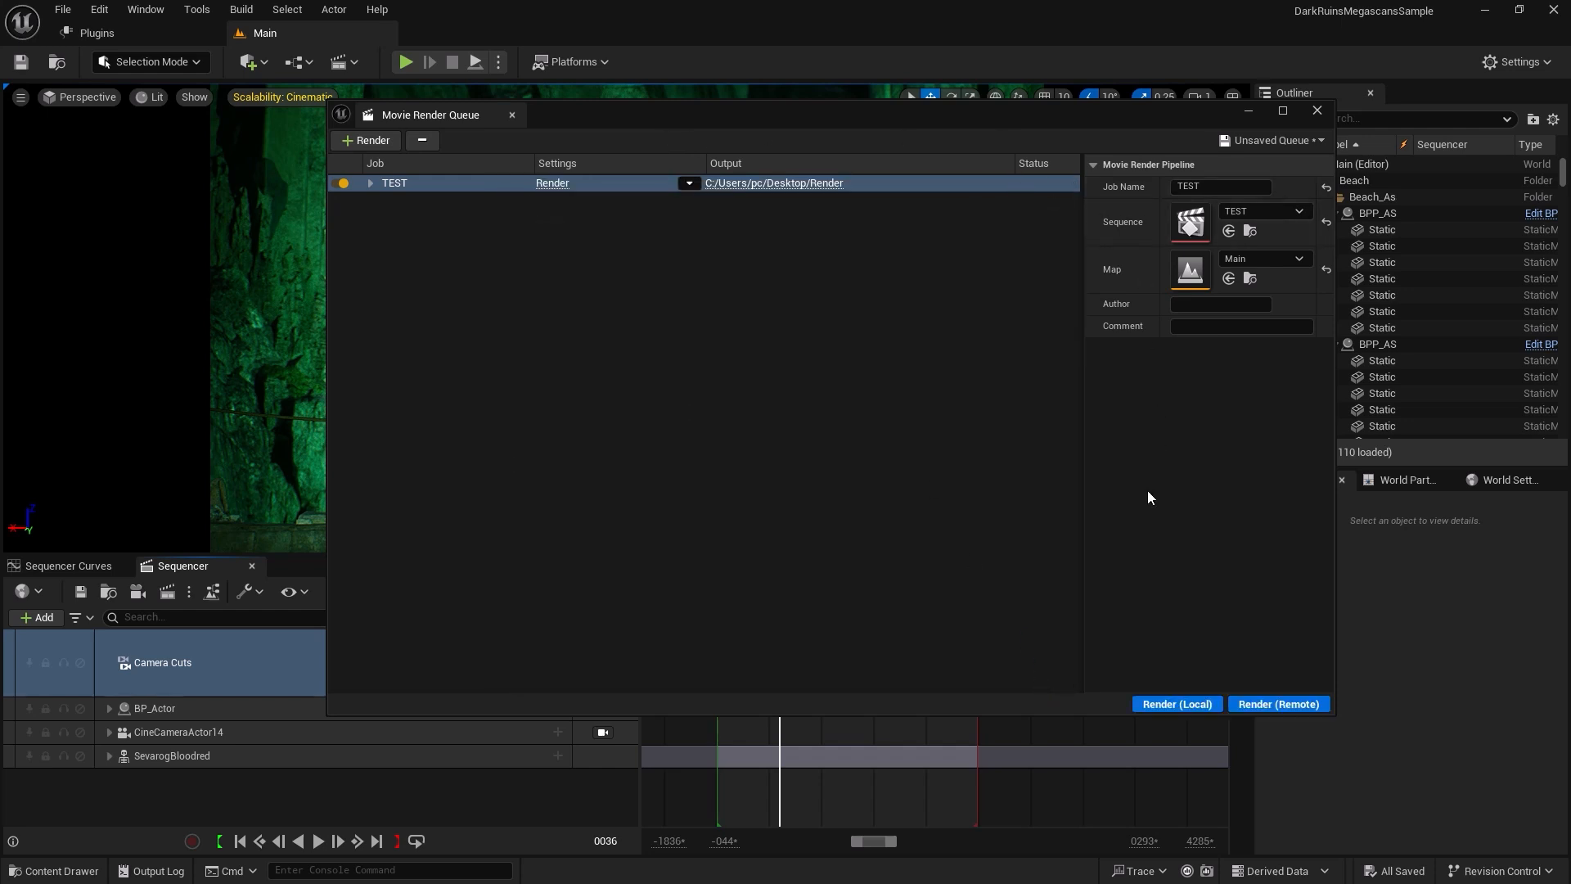
# Render the TEST job locally and close the Movie Render Queue window.
pyautogui.click(1179, 705)
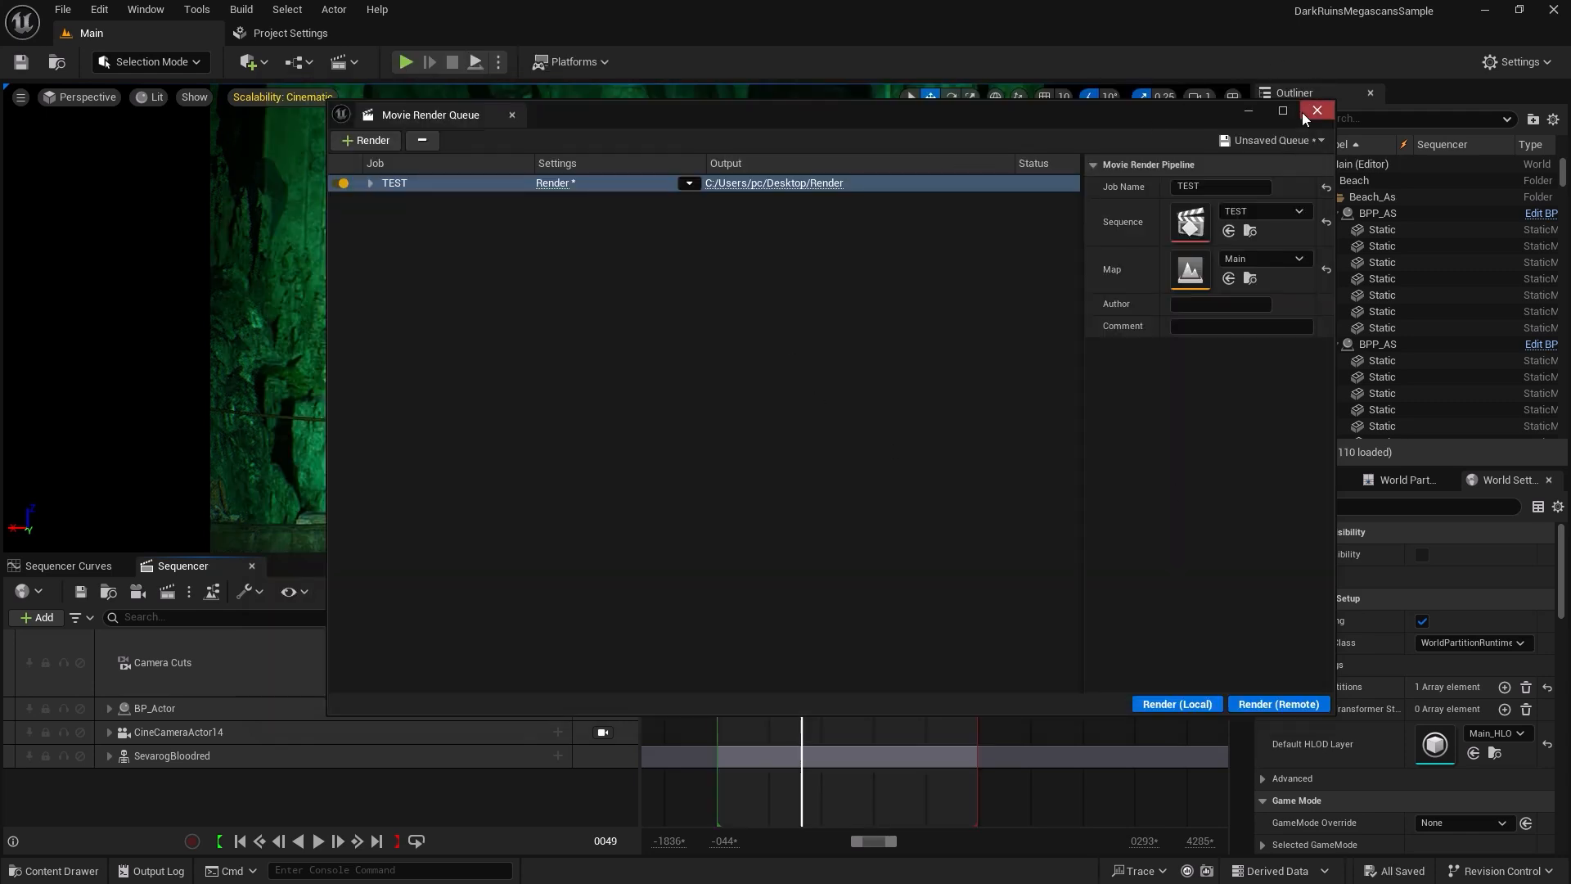
pyautogui.click(1303, 113)
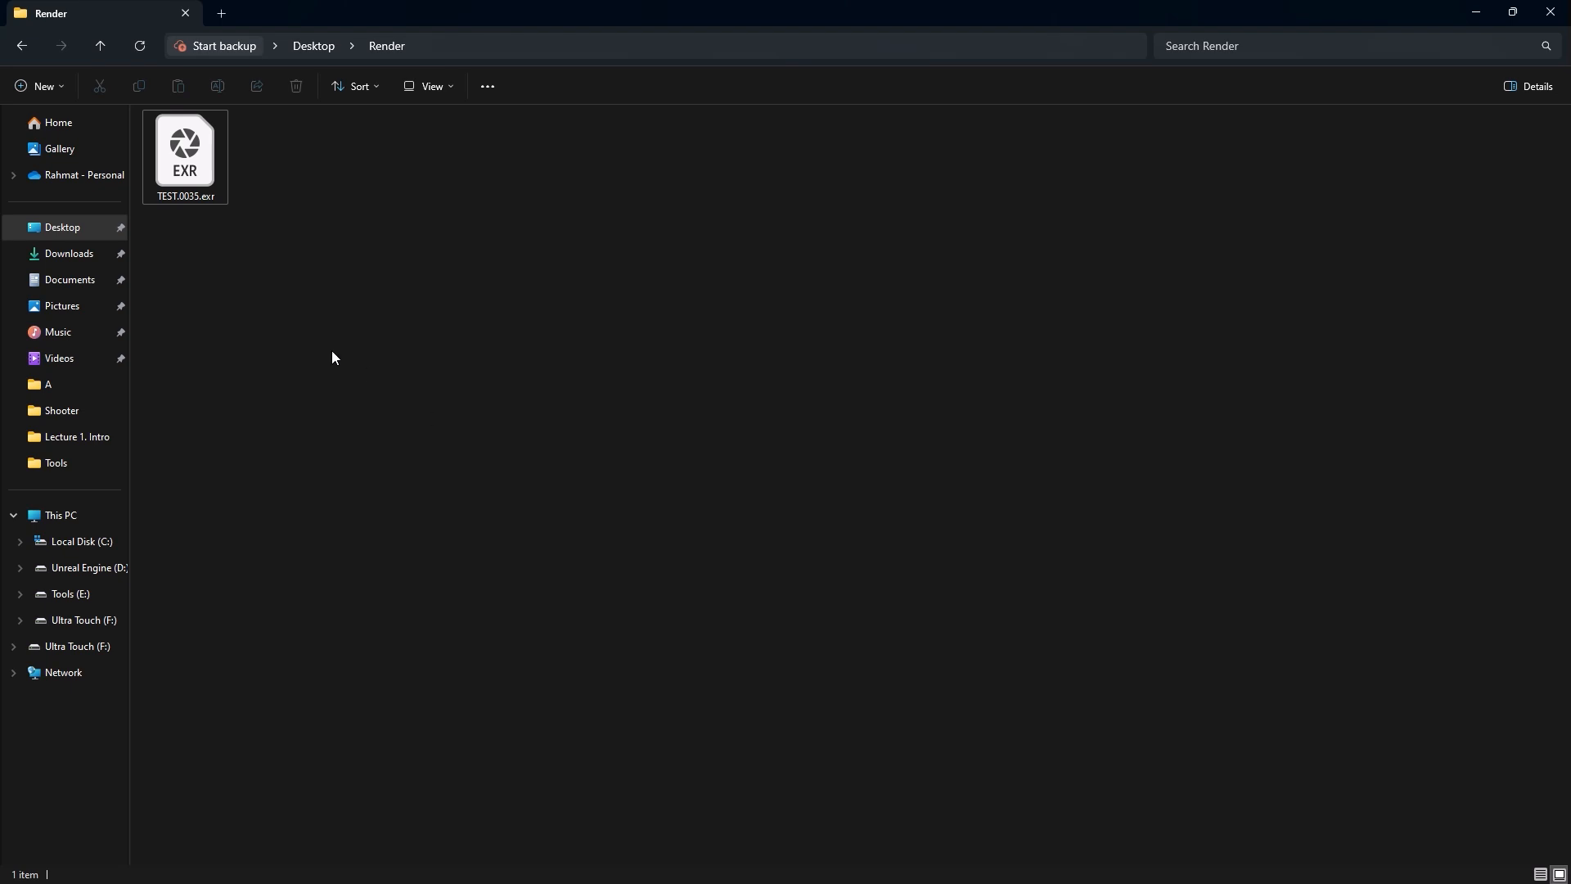
# Open the rendered TEST.0035.exr in Photoshop and examine the character's face and the hooded figure's weapon up close.
pyautogui.click(204, 174)
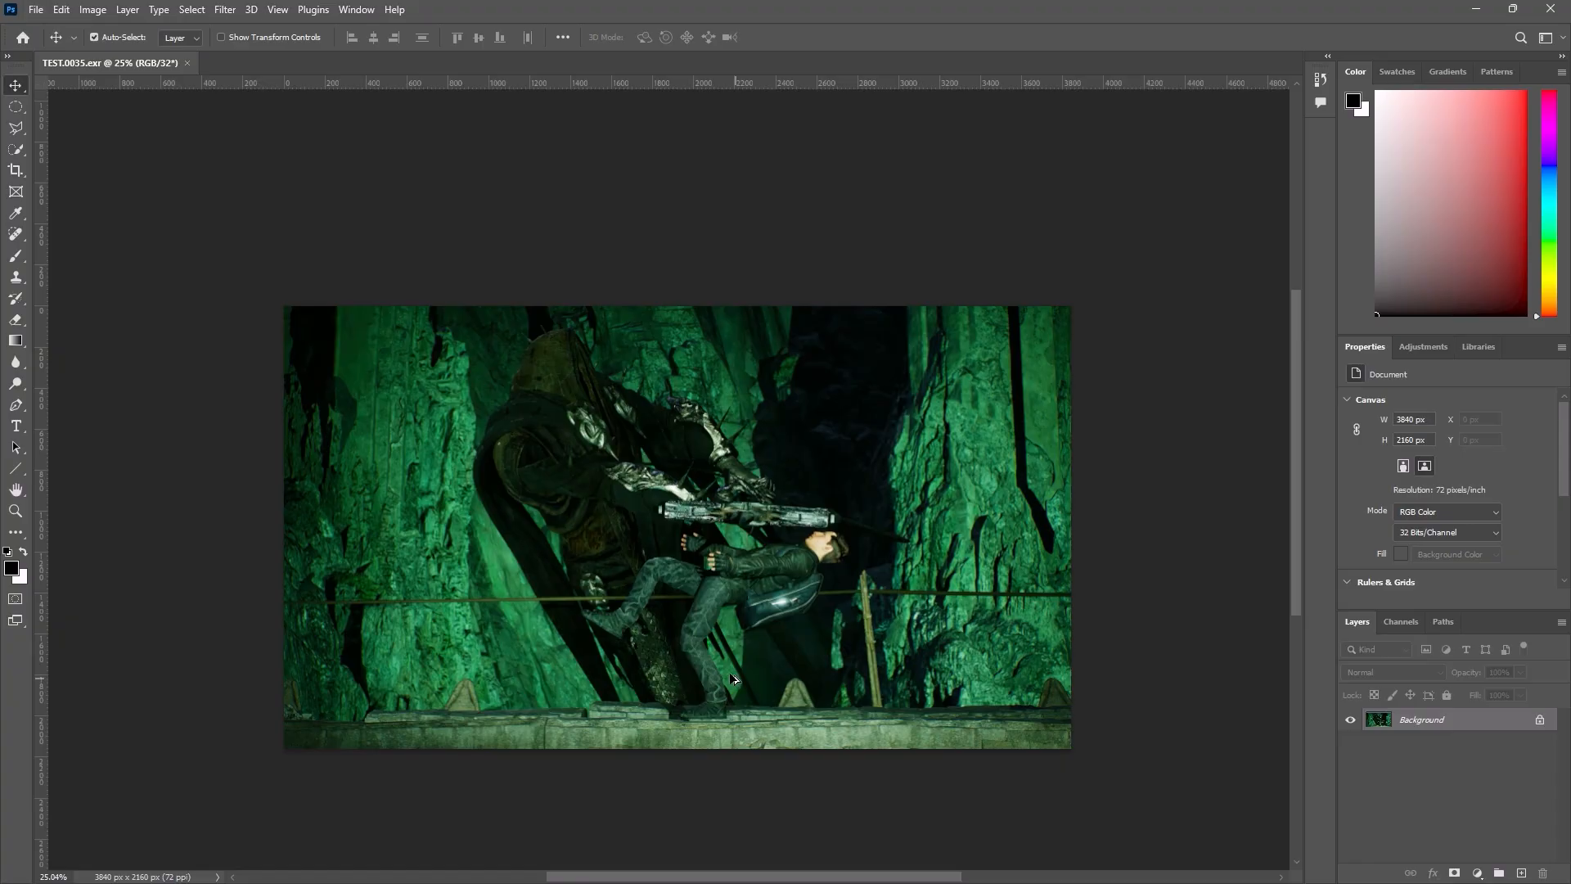
pyautogui.keyDown('alt'); pyautogui.scroll(5, 773, 544); pyautogui.keyUp('alt')
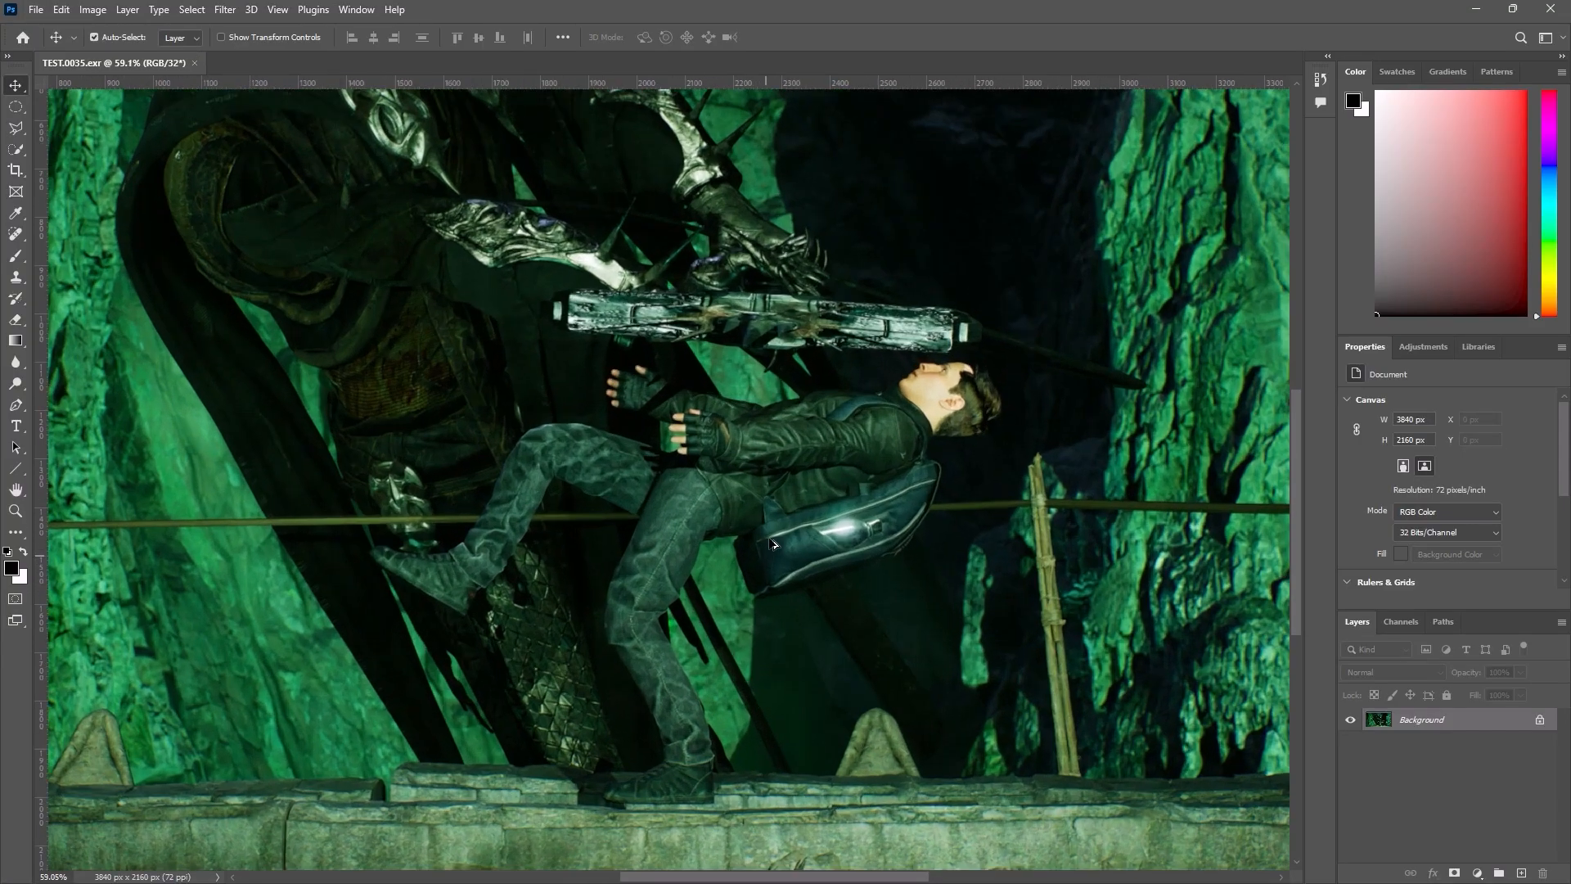
pyautogui.keyDown('alt'); pyautogui.scroll(3, 773, 544); pyautogui.keyUp('alt')
pyautogui.moveTo(847, 432); pyautogui.dragTo(830, 686)
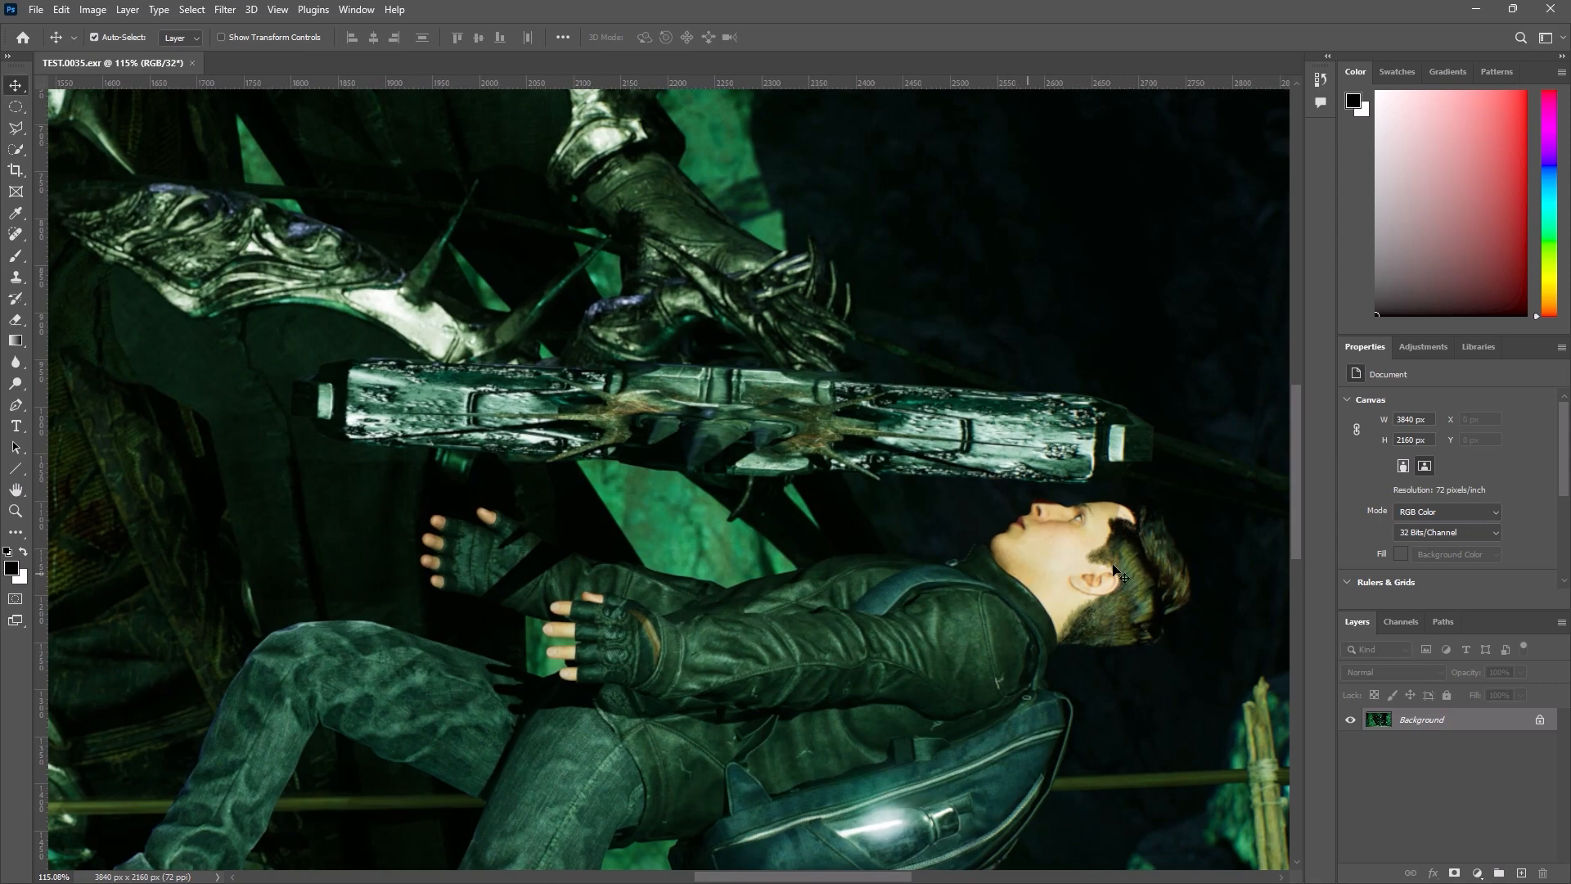
pyautogui.keyDown('alt'); pyautogui.scroll(6, 1114, 573); pyautogui.keyUp('alt')
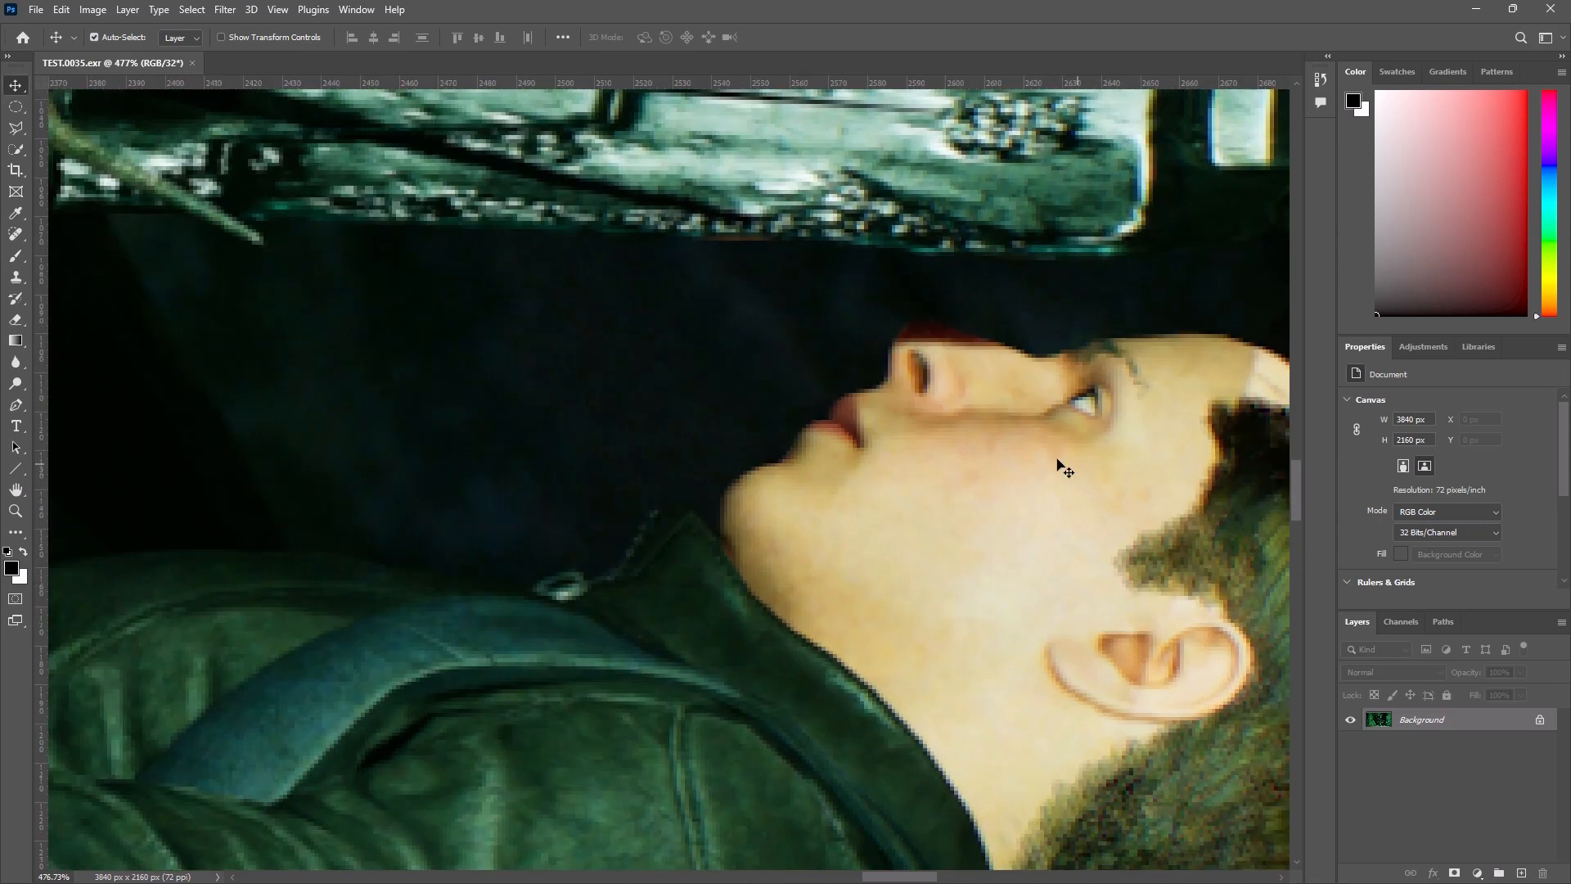
pyautogui.moveTo(1048, 461); pyautogui.dragTo(922, 575)
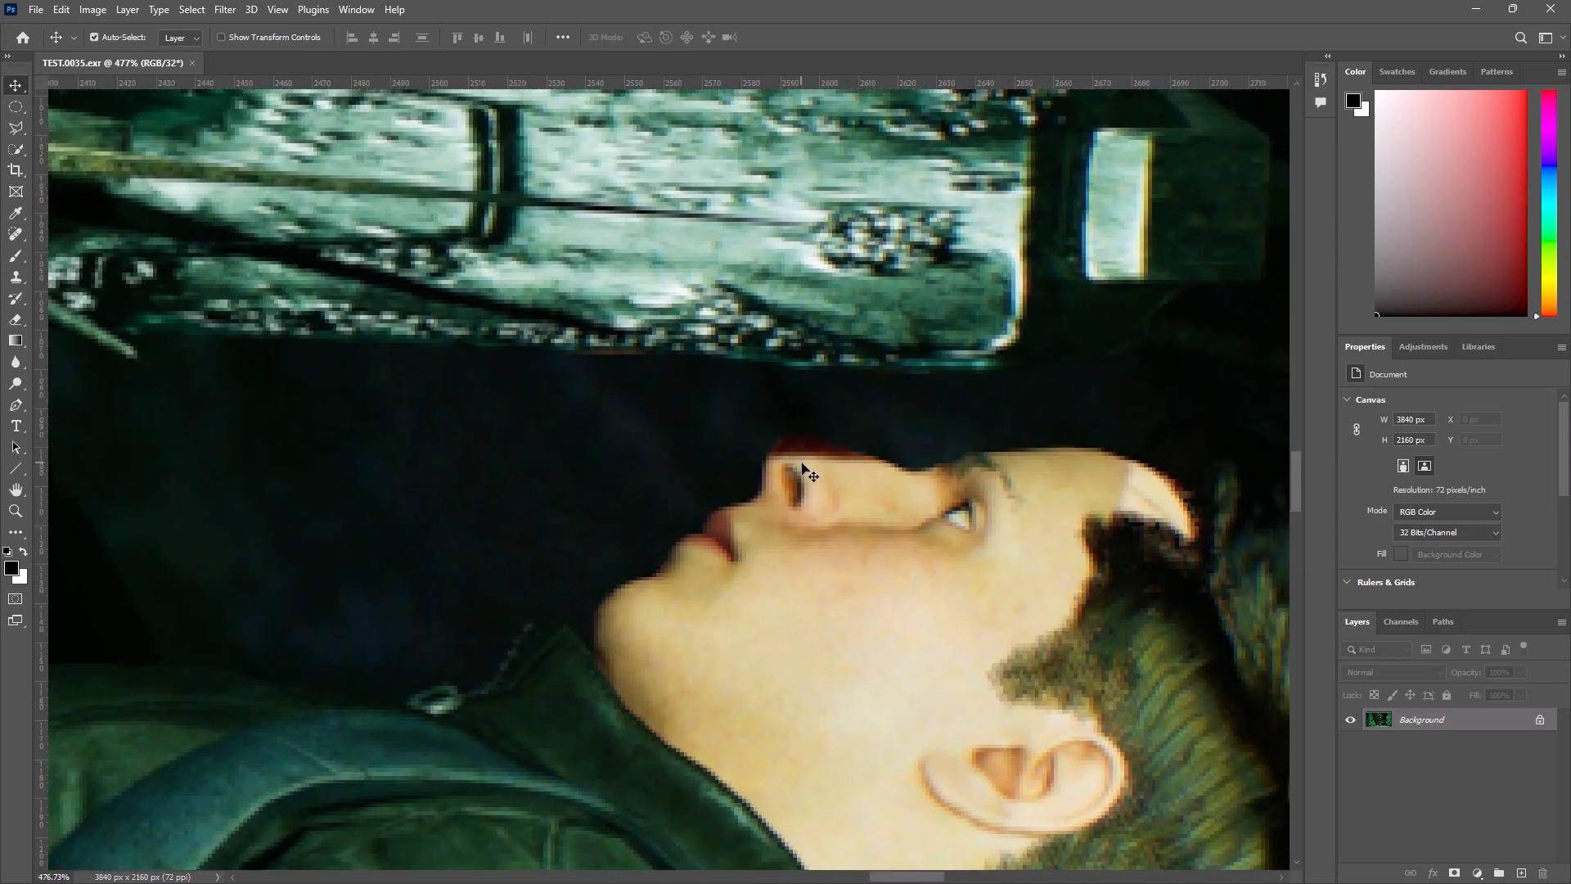
pyautogui.keyDown('alt'); pyautogui.scroll(-9, 856, 568); pyautogui.keyUp('alt')
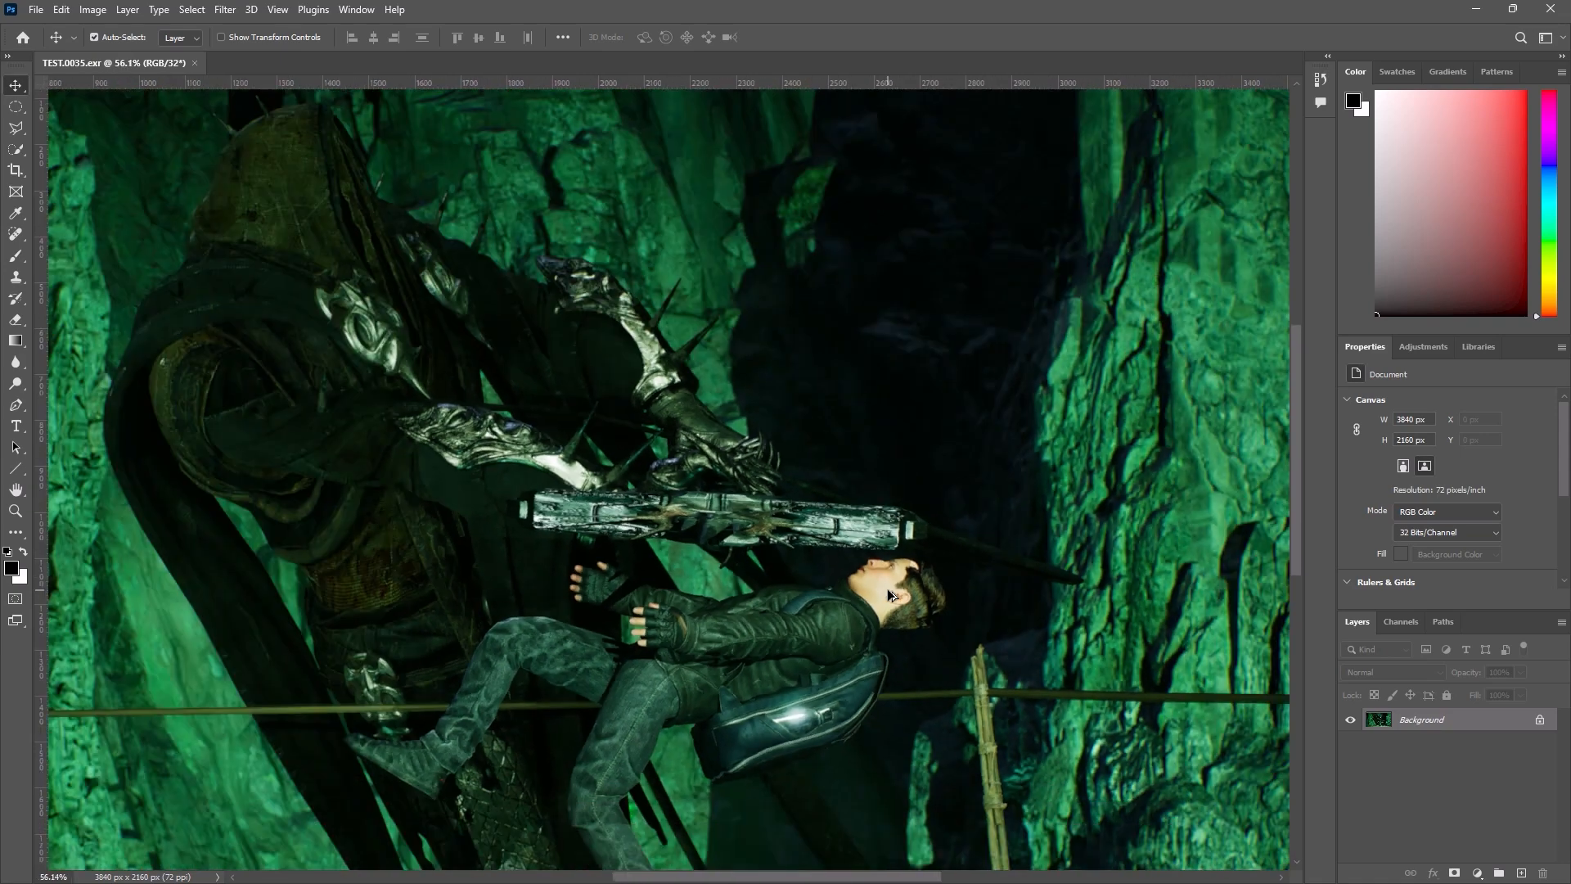
pyautogui.keyDown('alt'); pyautogui.scroll(-2, 887, 588); pyautogui.keyUp('alt')
pyautogui.moveTo(703, 505); pyautogui.dragTo(676, 434)
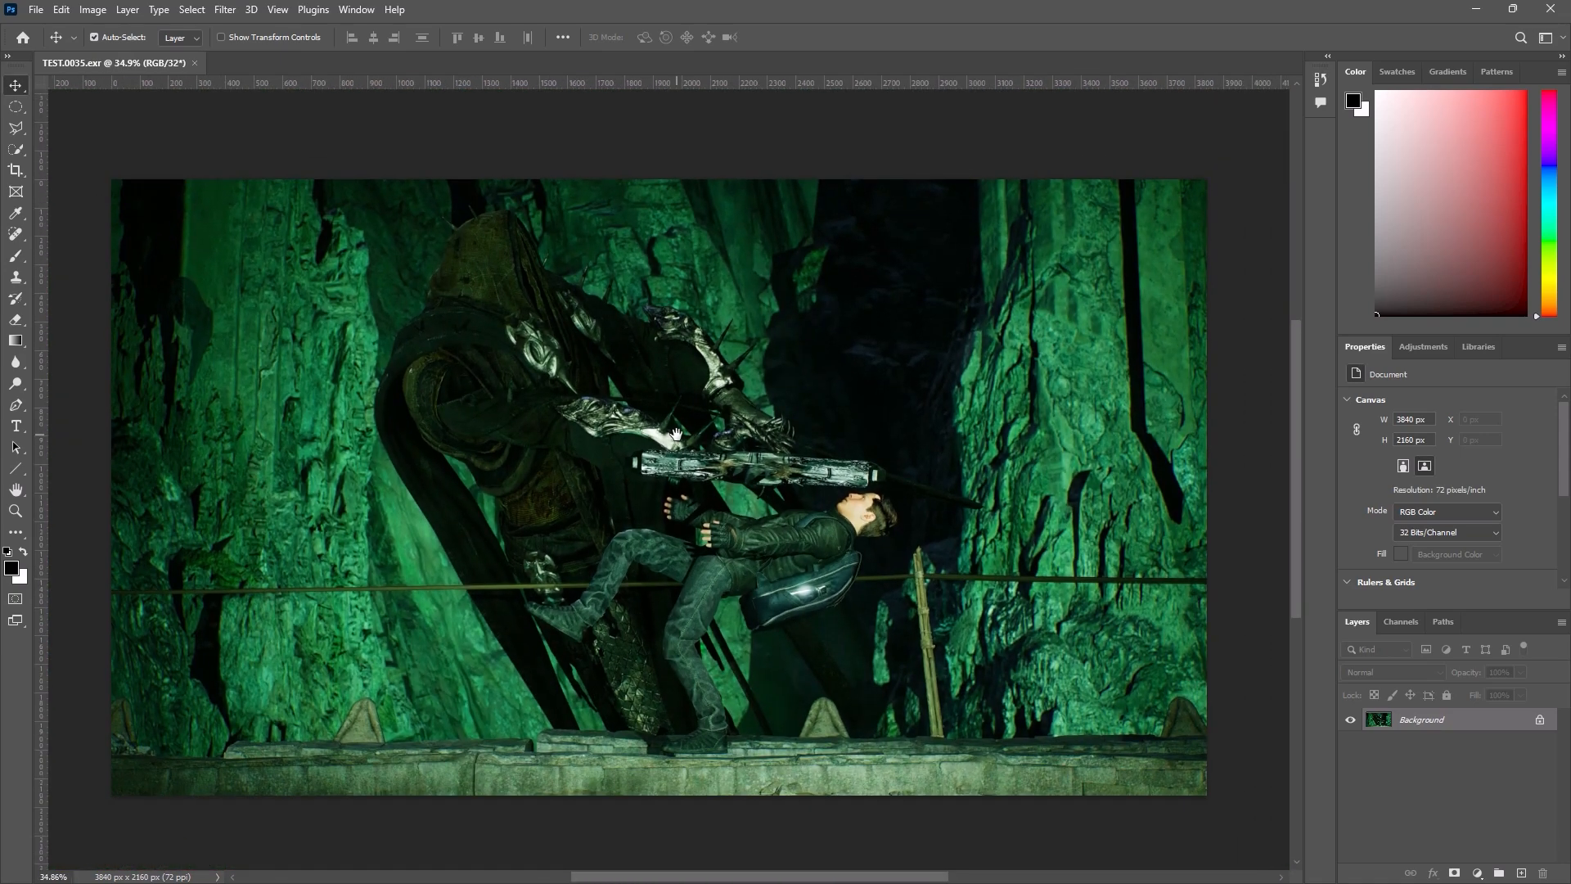
# Examine the stone ledge and the character's feet up close, and review the overall composition of the render.
pyautogui.keyDown('alt'); pyautogui.scroll(4, 857, 695); pyautogui.keyUp('alt')
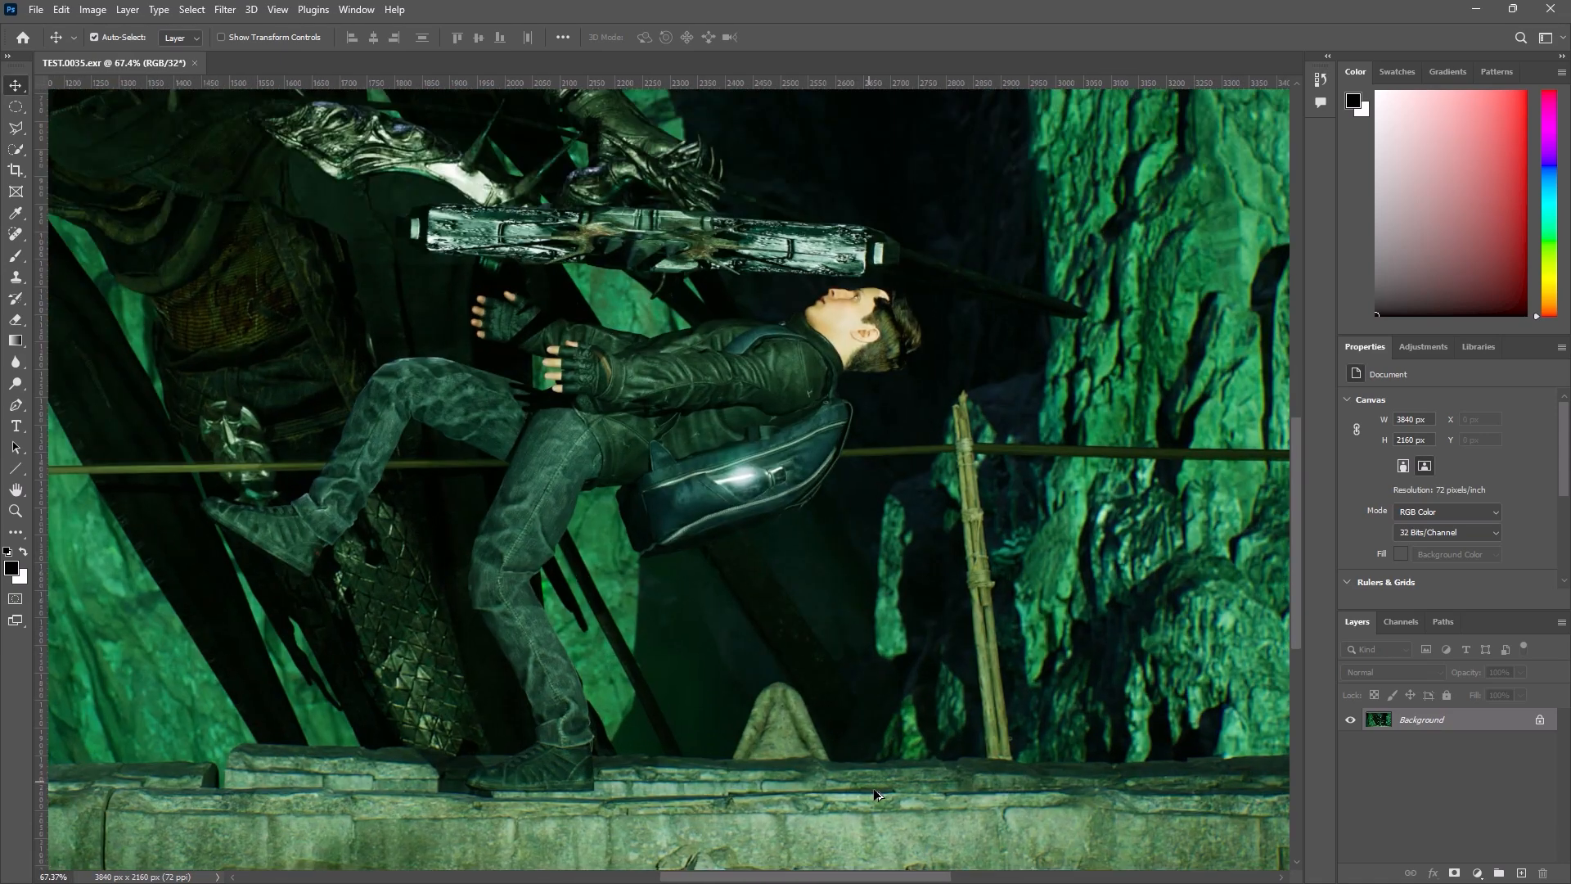
pyautogui.keyDown('alt'); pyautogui.scroll(5, 874, 791); pyautogui.keyUp('alt')
pyautogui.keyDown('alt'); pyautogui.scroll(-1, 822, 761); pyautogui.keyUp('alt')
pyautogui.moveTo(791, 732); pyautogui.dragTo(844, 530)
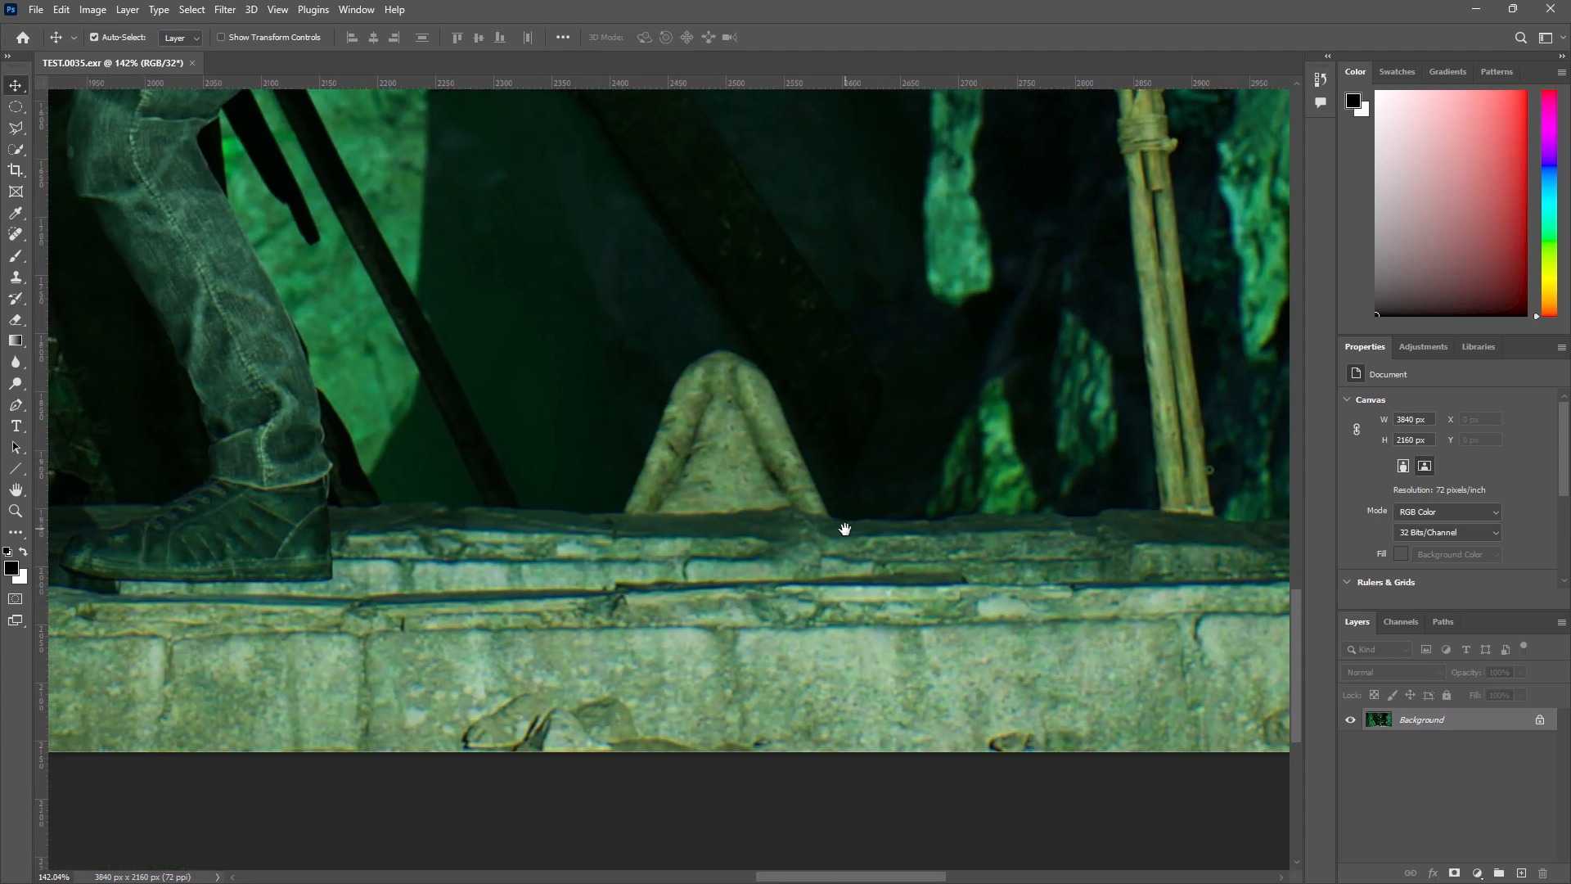
pyautogui.keyDown('alt'); pyautogui.scroll(-2, 655, 626); pyautogui.keyUp('alt')
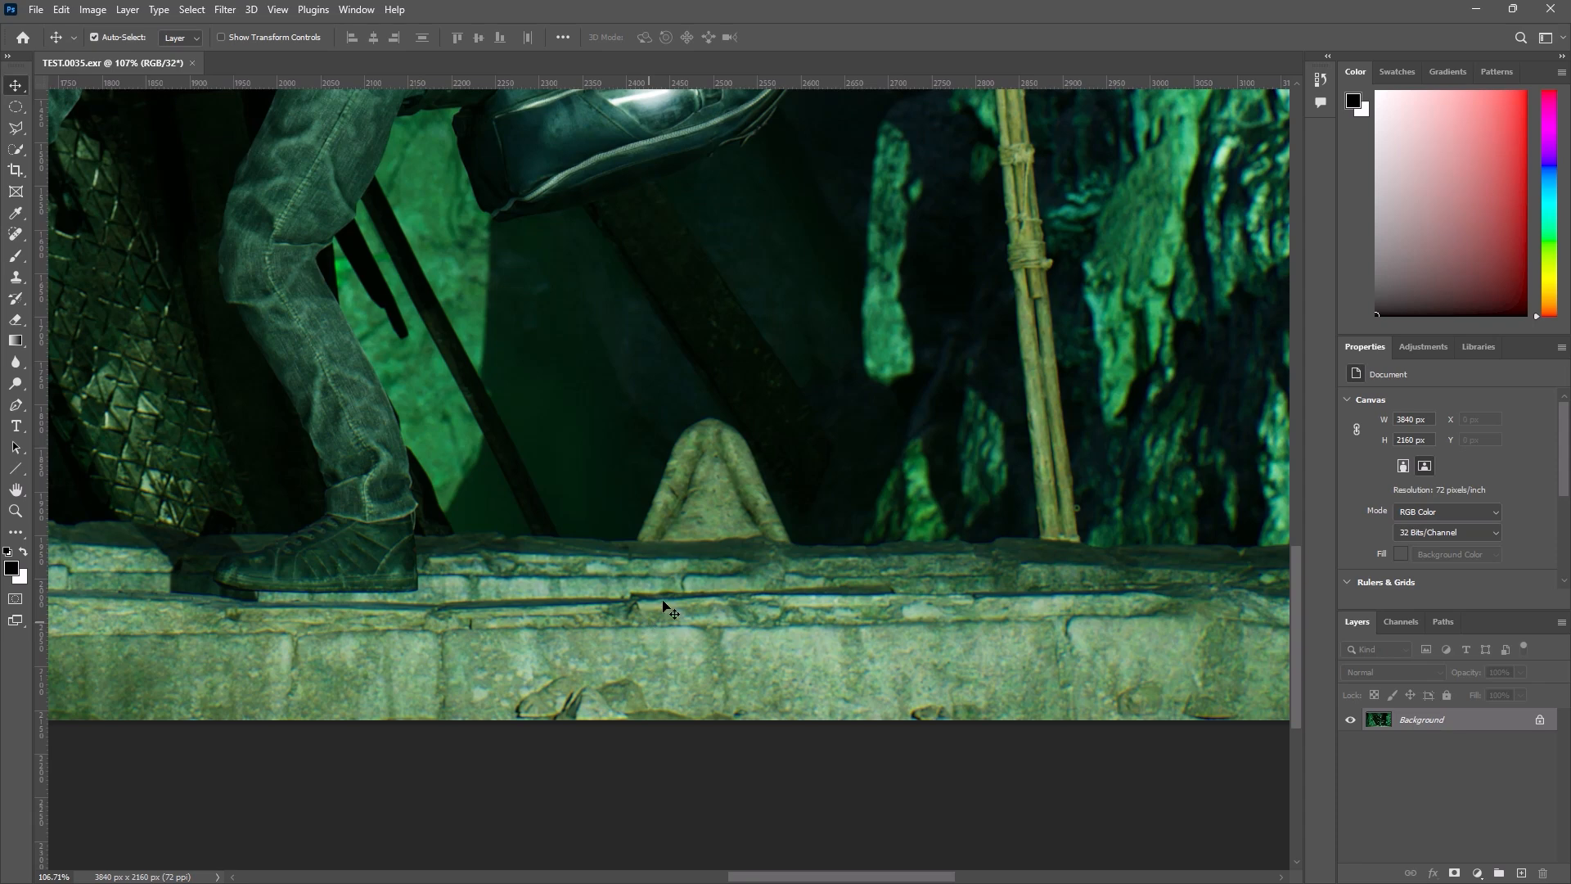
pyautogui.keyDown('alt'); pyautogui.scroll(-5, 666, 576); pyautogui.keyUp('alt')
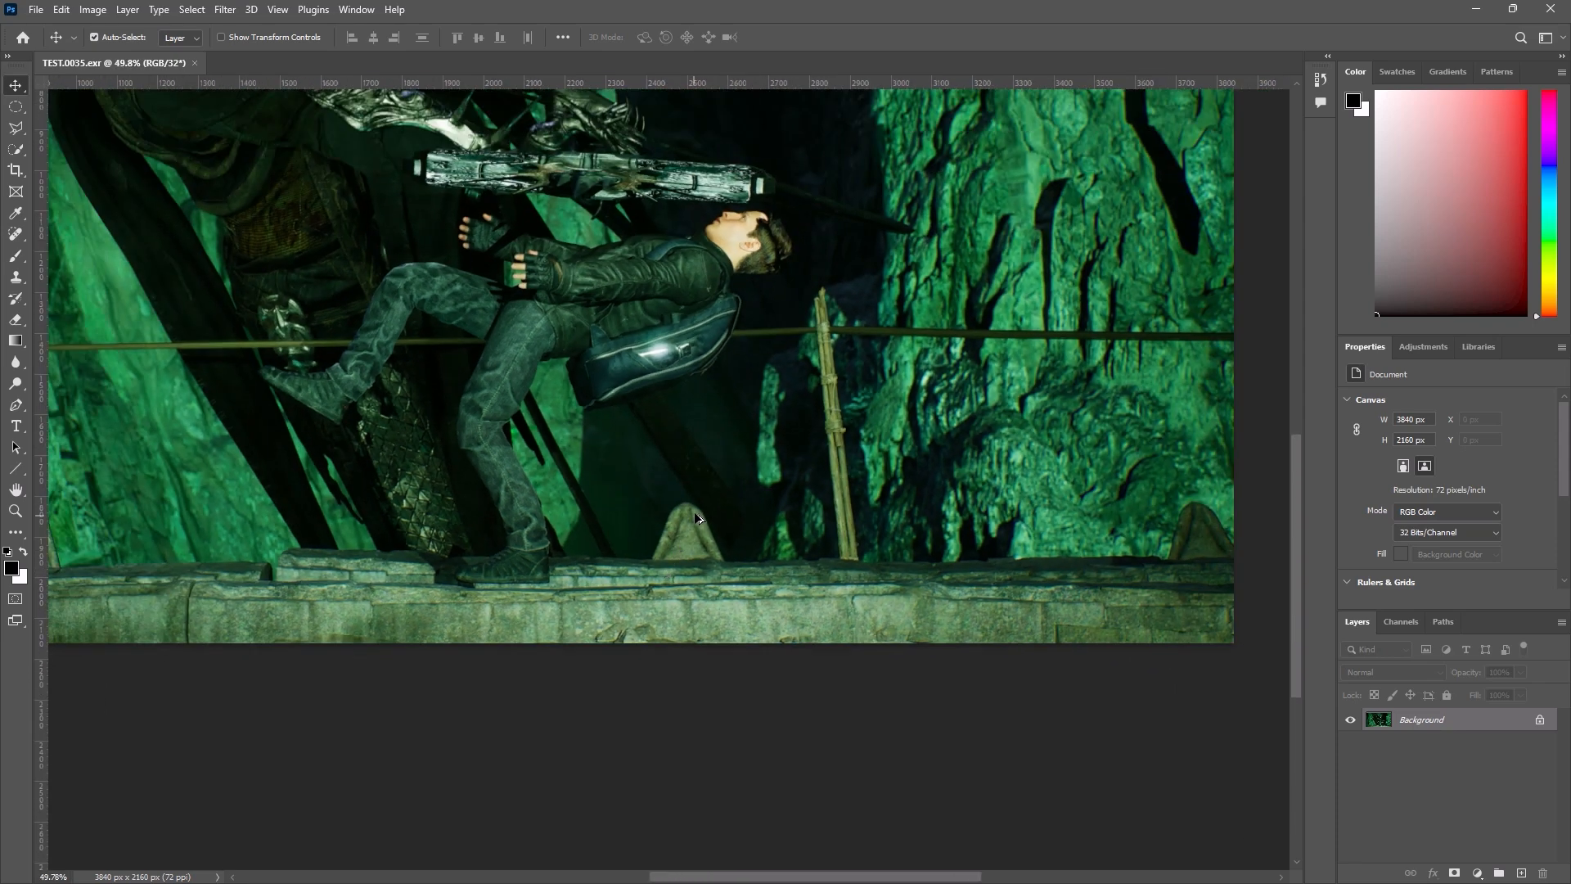
pyautogui.moveTo(694, 512); pyautogui.dragTo(776, 658)
pyautogui.keyDown('alt'); pyautogui.scroll(-2, 773, 581); pyautogui.keyUp('alt')
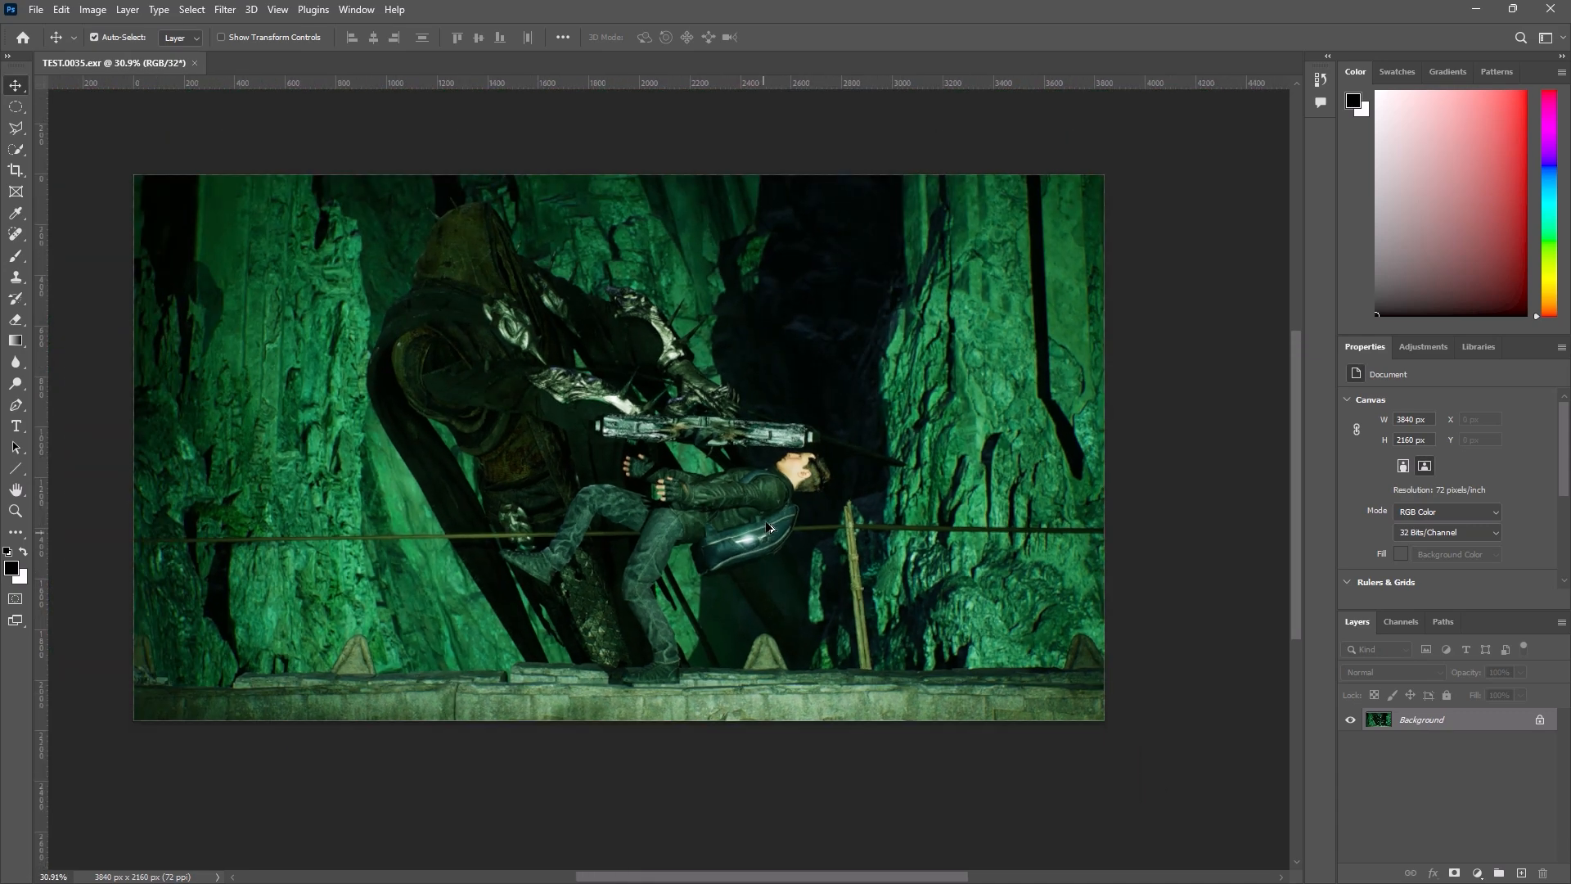
pyautogui.keyDown('alt'); pyautogui.scroll(2, 765, 528); pyautogui.keyUp('alt')
pyautogui.moveTo(752, 516); pyautogui.dragTo(808, 581)
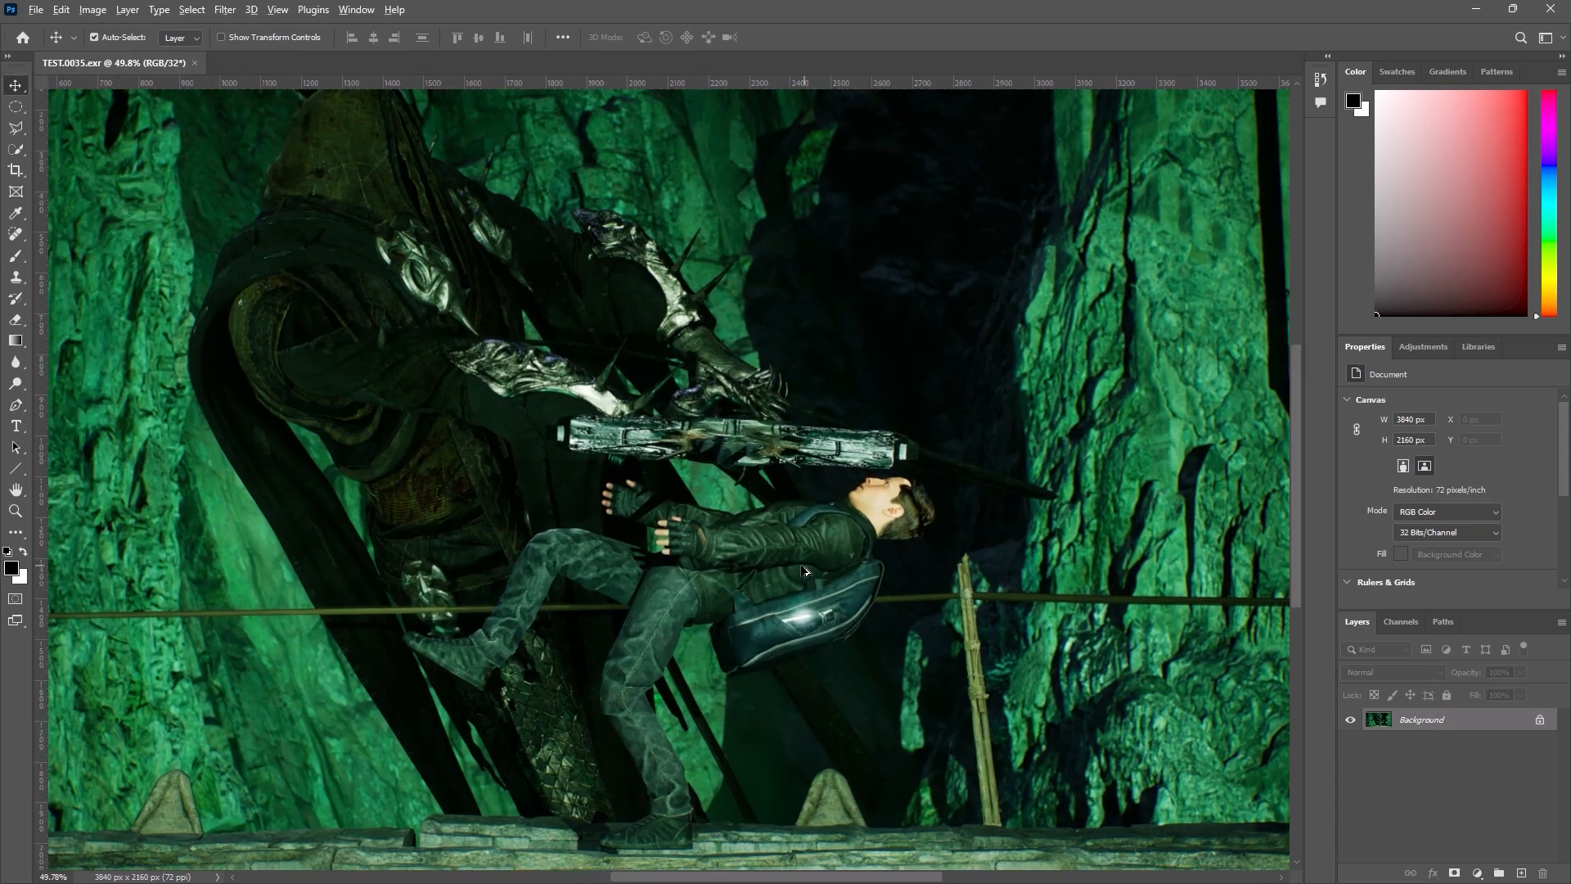
pyautogui.keyDown('alt'); pyautogui.scroll(-1, 805, 573); pyautogui.keyUp('alt')
# Start the Camera Raw filter on the render and set the white balance to Temperature +3 and Tint +13.
pyautogui.click(224, 9)
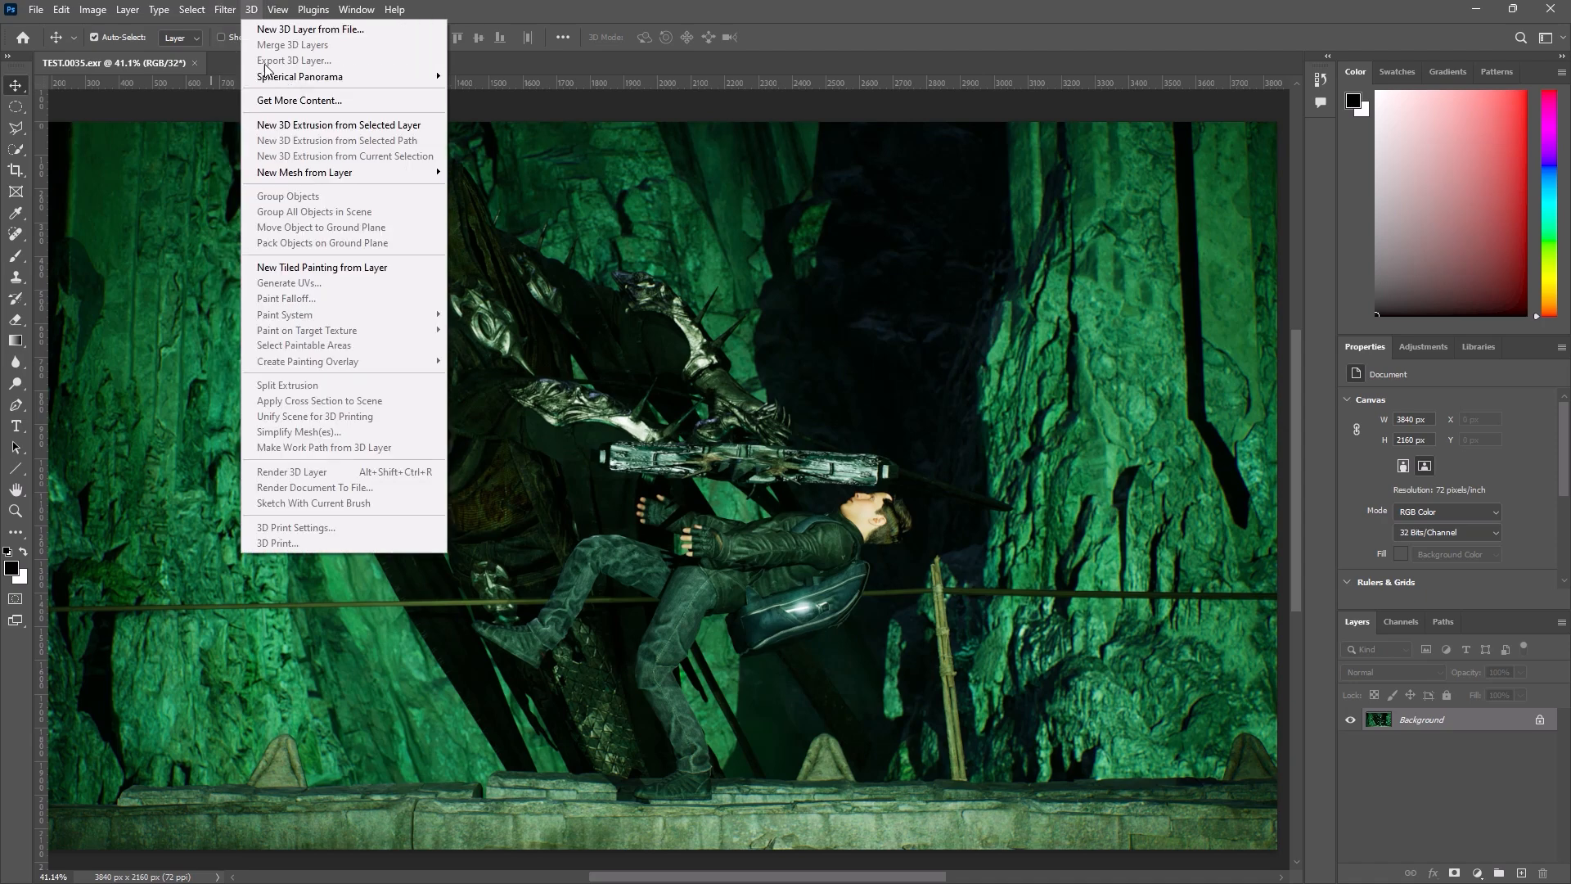
pyautogui.click(270, 134)
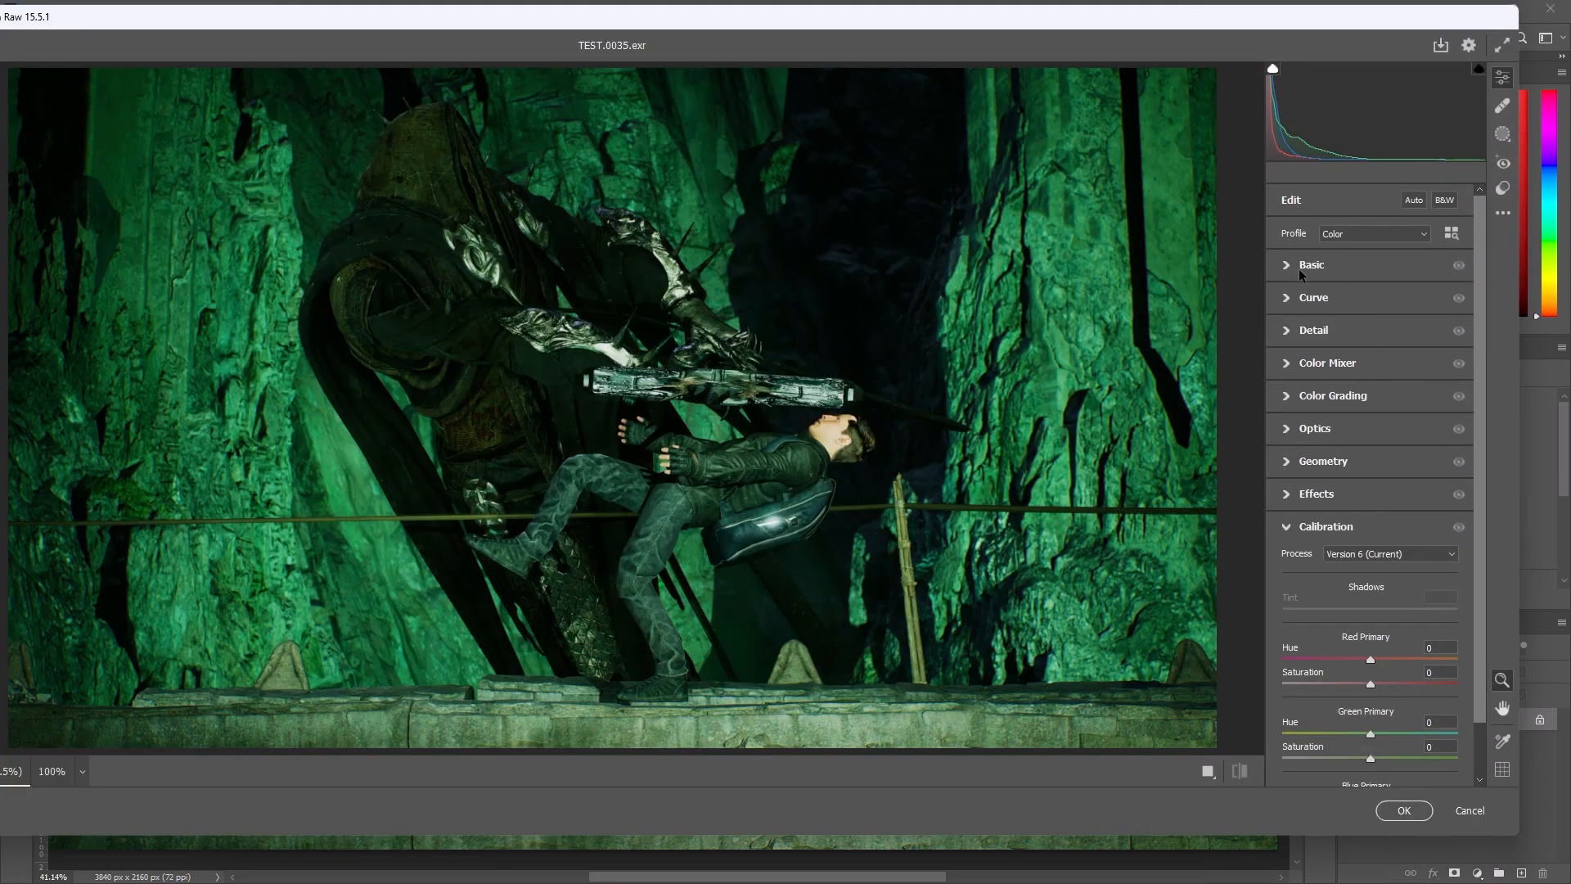
pyautogui.click(1305, 265)
pyautogui.moveTo(1372, 354)
pyautogui.mouseDown()
pyautogui.moveTo(1394, 355)
pyautogui.moveTo(1373, 331)
pyautogui.mouseUp()
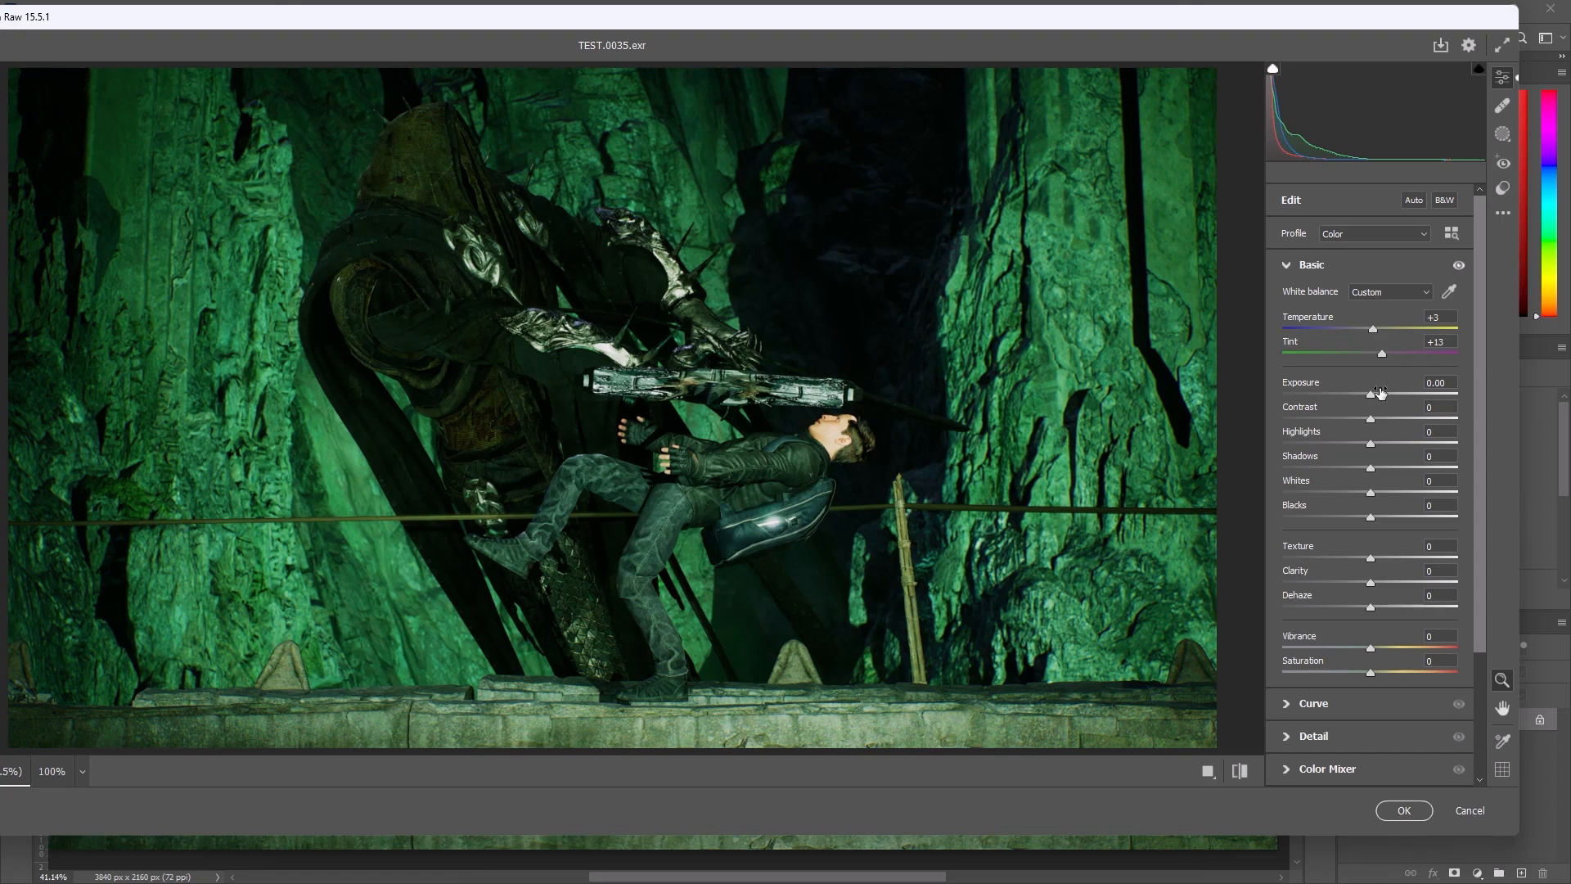
# Adjust the exposure, contrast, vibrance and saturation in the Basic settings and apply the Camera Raw filter.
pyautogui.moveTo(1382, 391); pyautogui.dragTo(1363, 421)
pyautogui.moveTo(1365, 675); pyautogui.dragTo(1374, 648)
pyautogui.click(1405, 810)
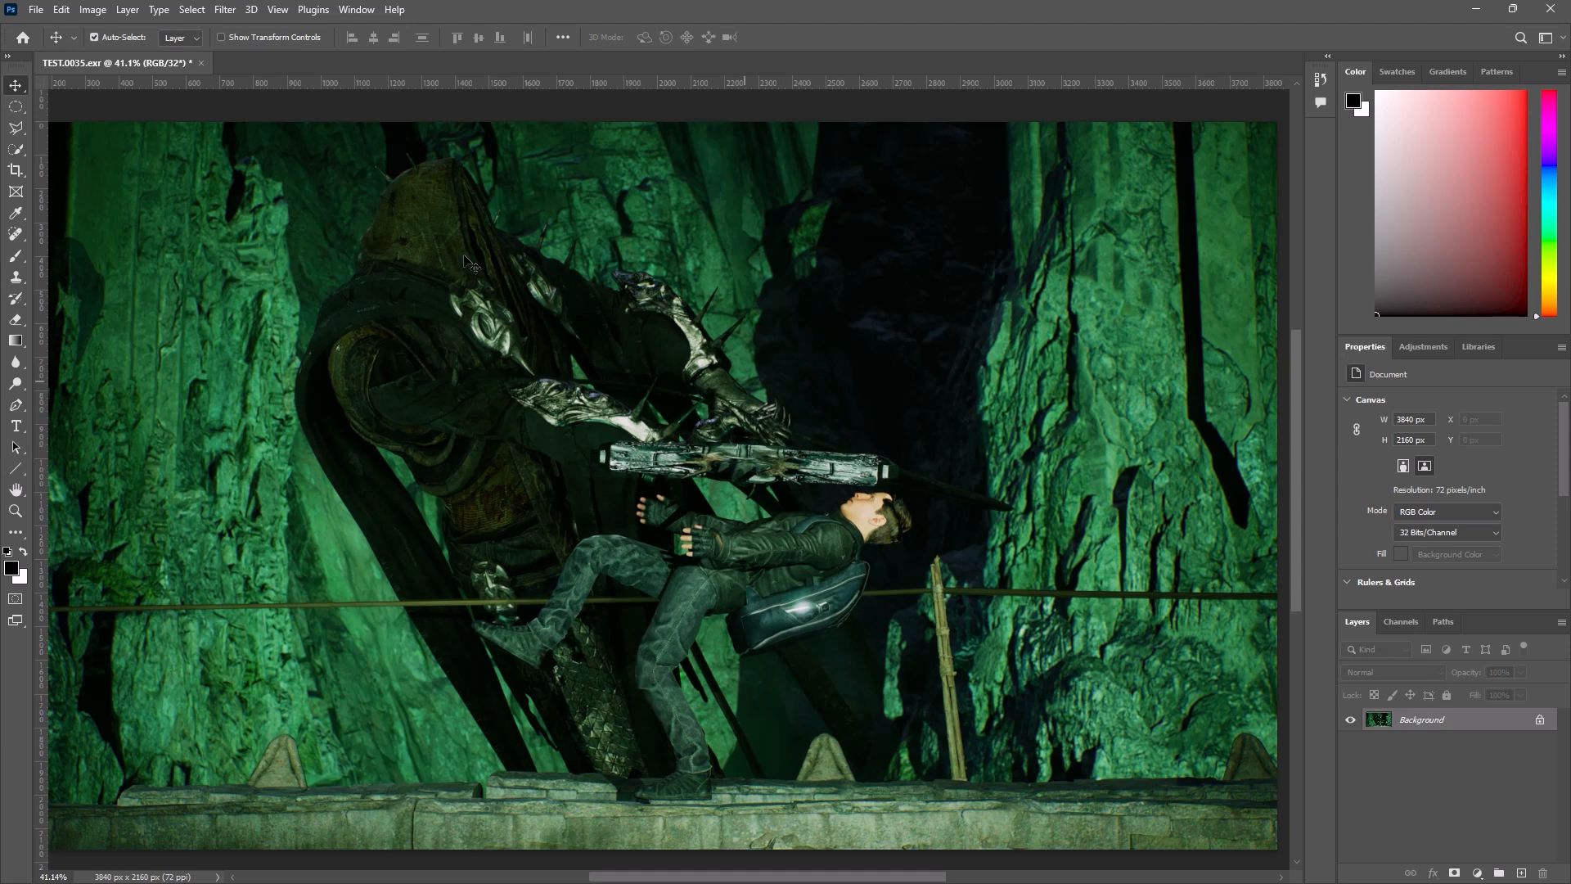
# Review the file formats available in Export As for the graded image and close the dialog without exporting.
pyautogui.click(36, 10)
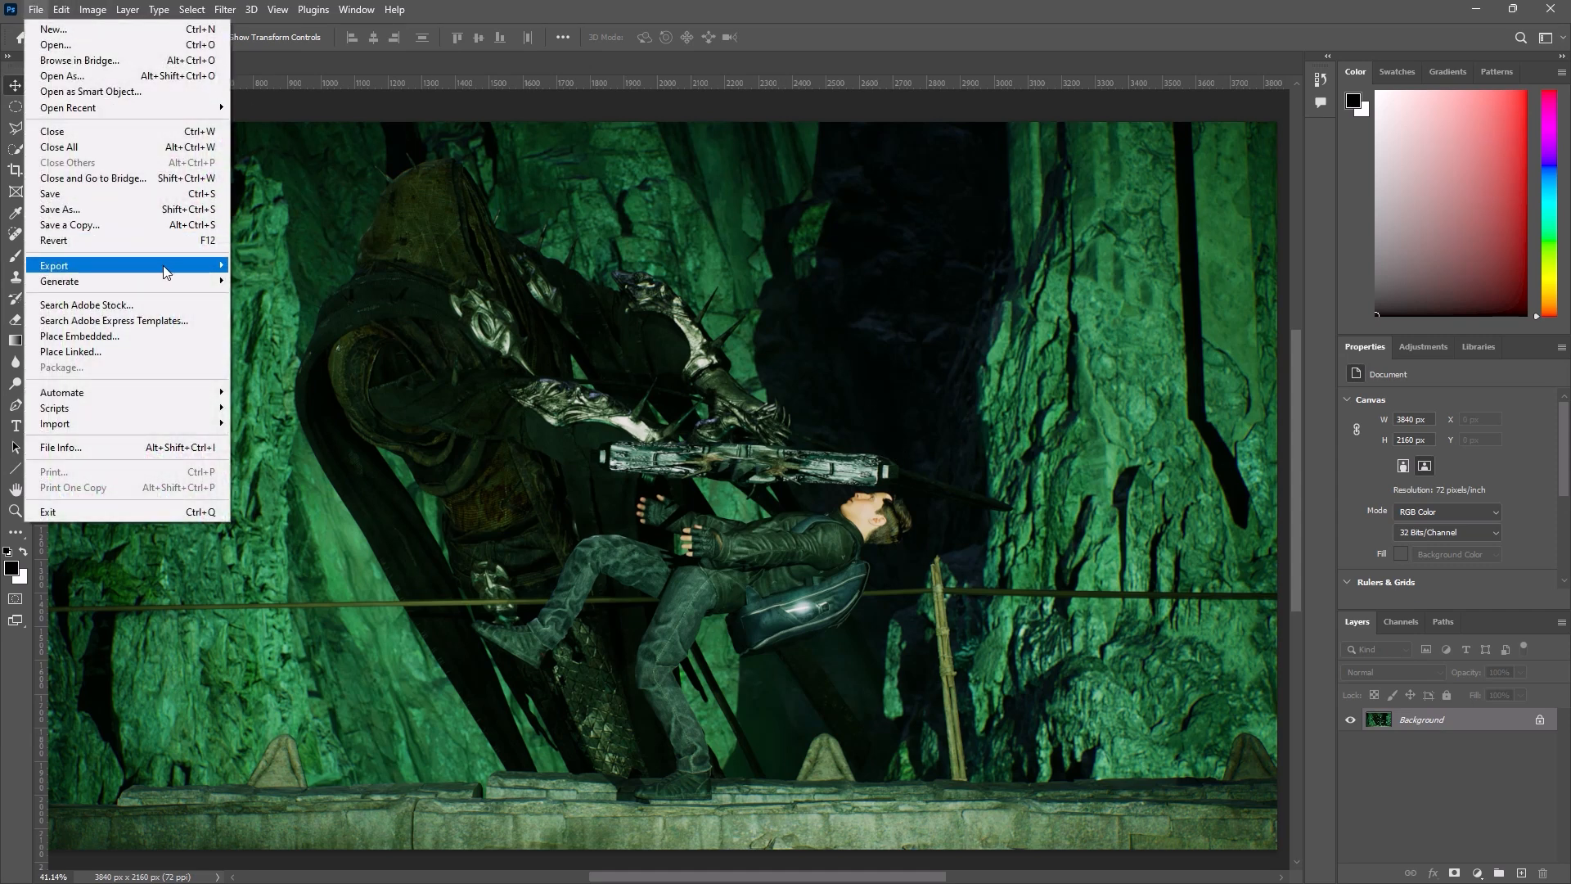
pyautogui.moveTo(166, 271)
pyautogui.click(310, 284)
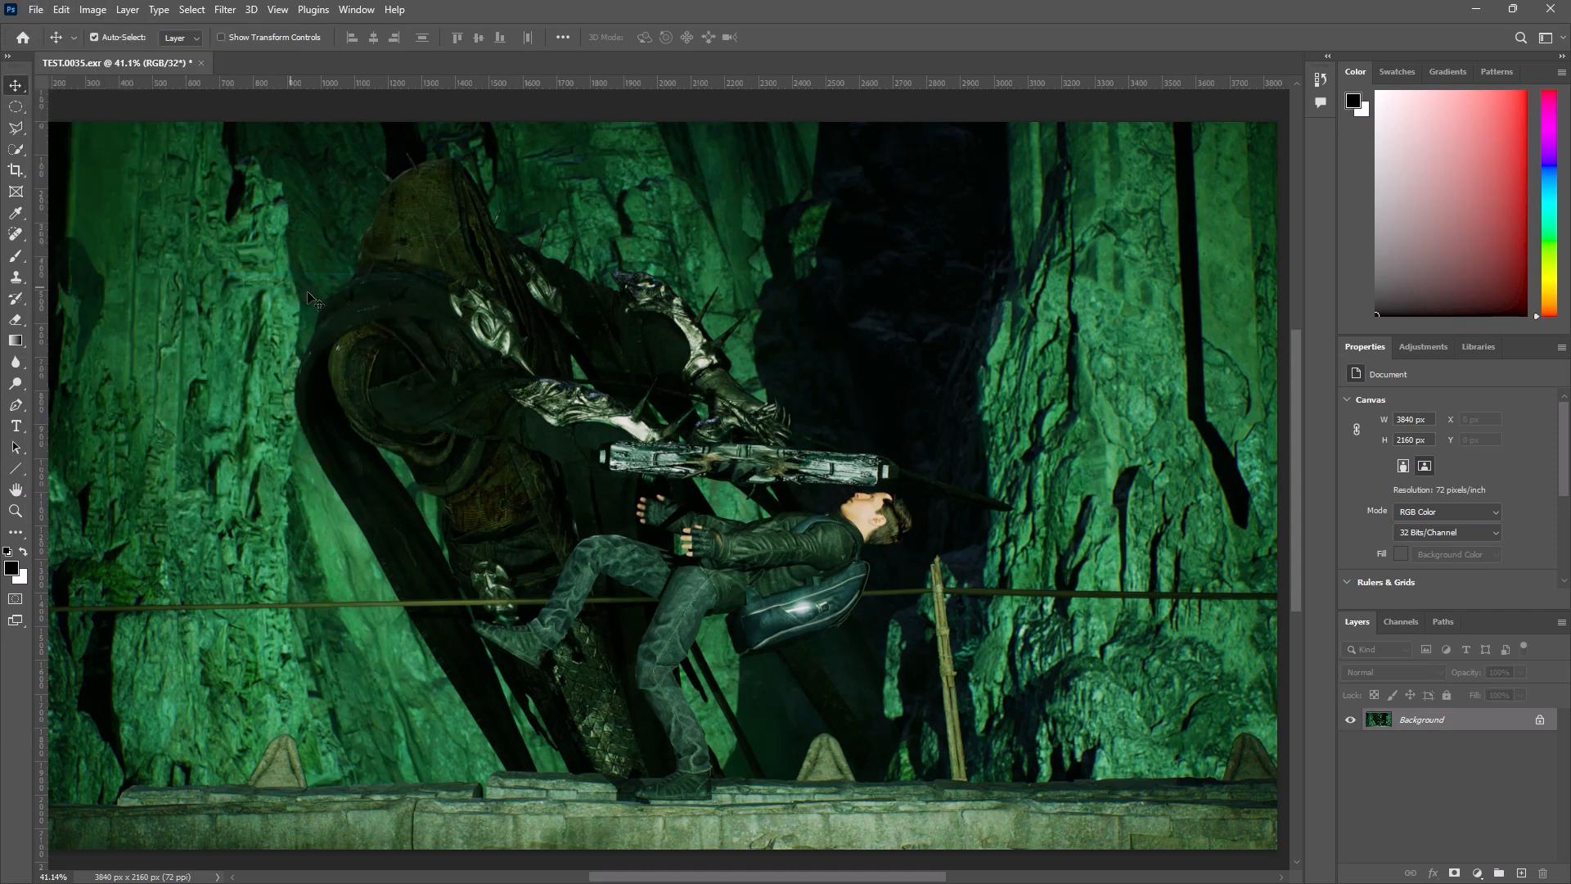
pyautogui.click(1068, 78)
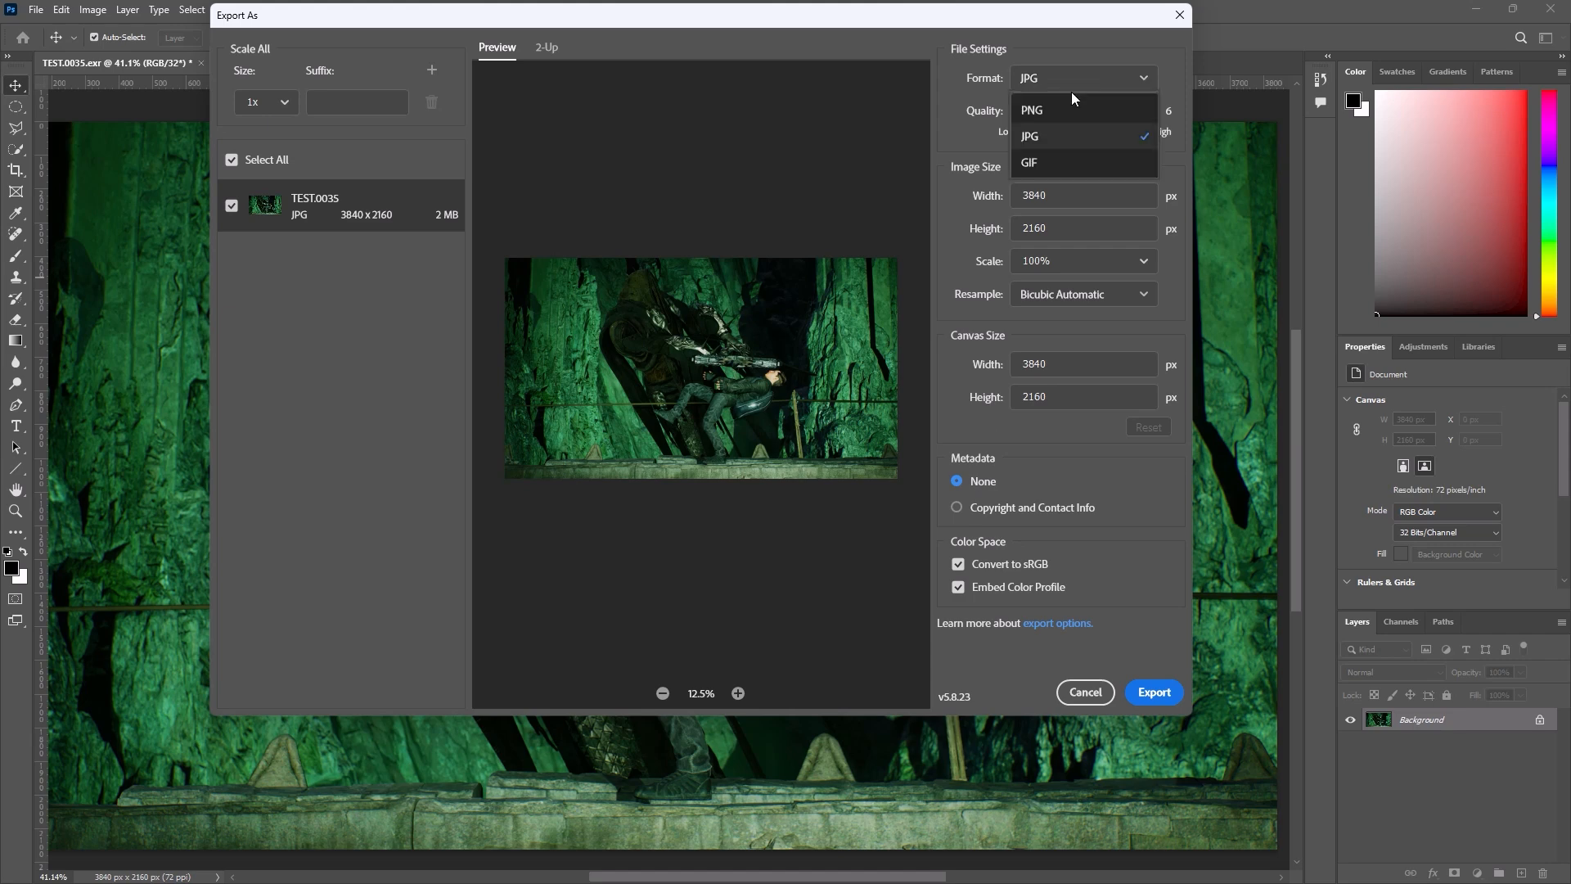
pyautogui.click(1087, 691)
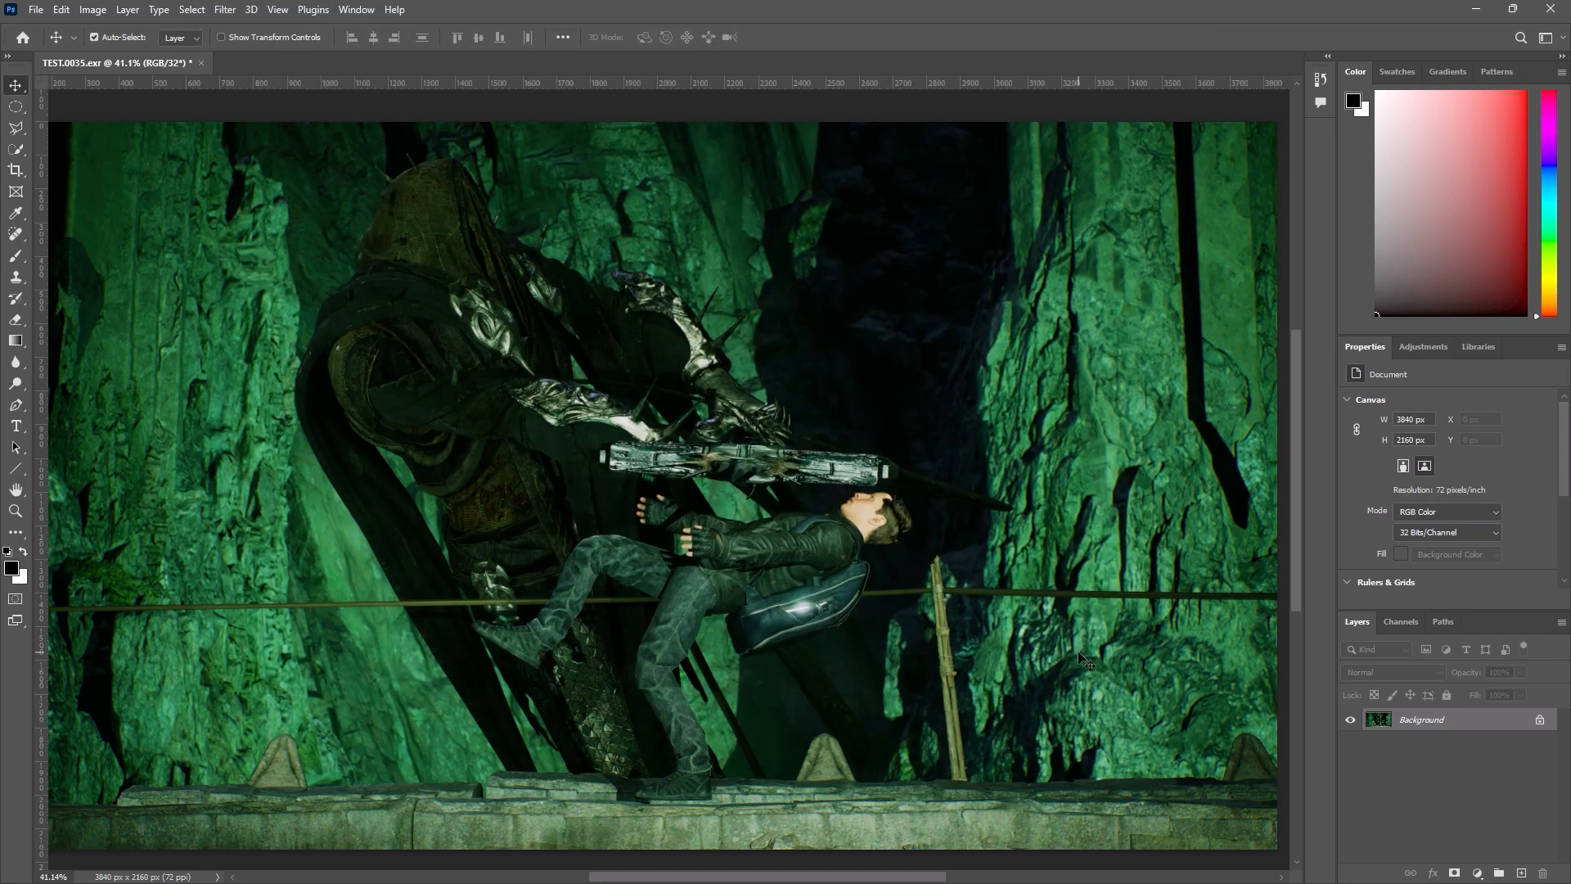